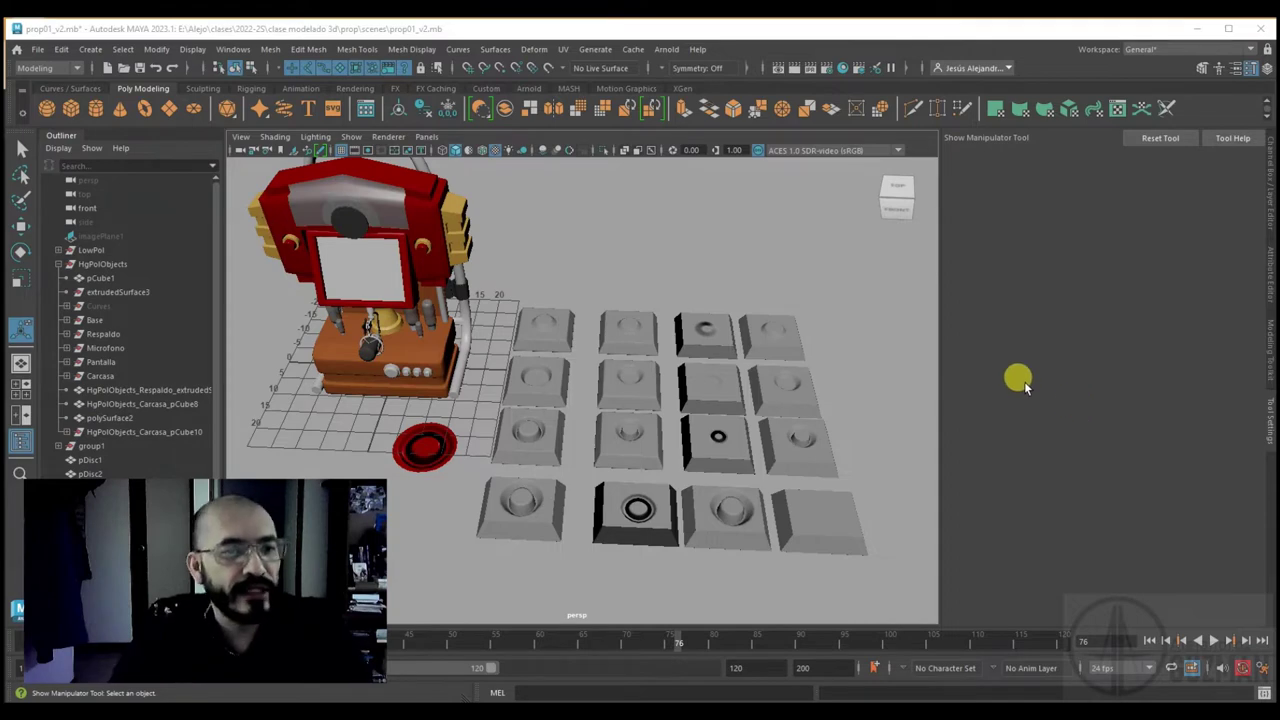
Orbit, pan and zoom around the red prop and housing to inspect it, then pull back to the tiles
right_click_drag(493, 350, 755, 522, "alt")
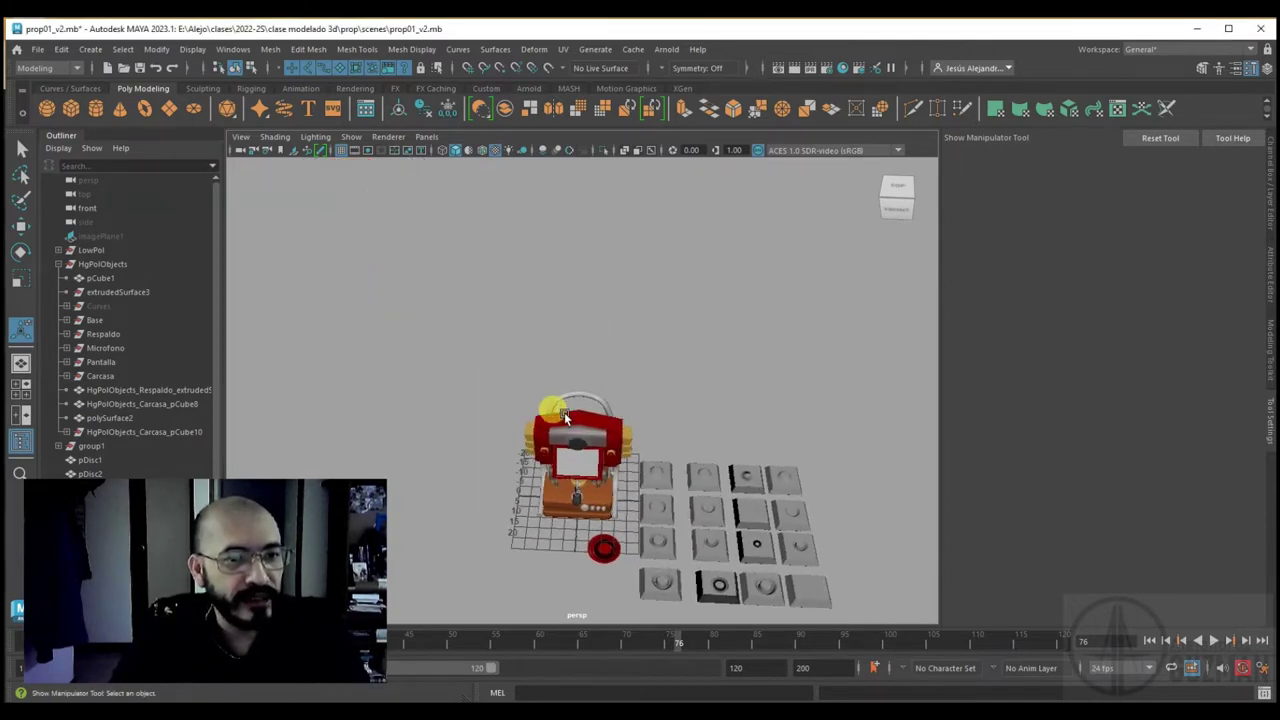
mouse_move(755, 522)
left_mouse_down("alt")
mouse_move(666, 397)
mouse_move(623, 391)
mouse_move(763, 494)
mouse_move(695, 484)
mouse_move(704, 476)
mouse_move(695, 494)
left_mouse_up("alt")
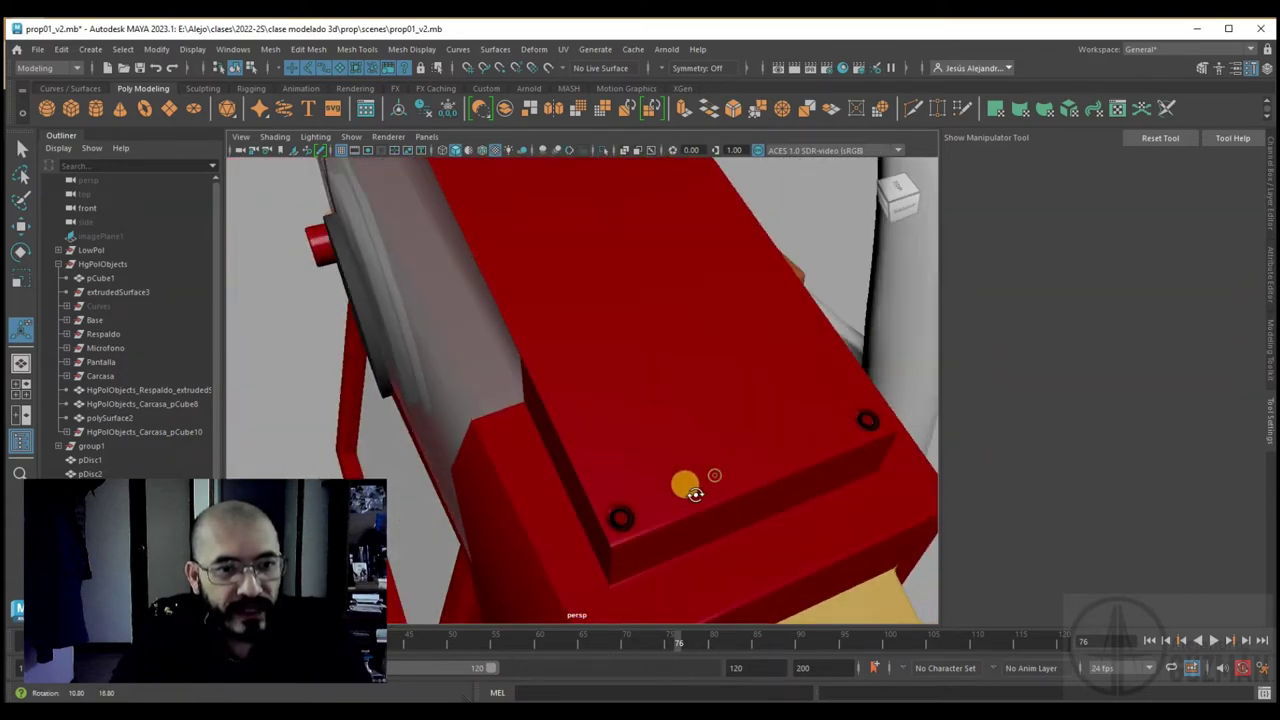
mouse_move(801, 473)
left_mouse_down("alt")
mouse_move(800, 489)
mouse_move(849, 503)
mouse_move(857, 523)
mouse_move(651, 497)
mouse_move(634, 460)
mouse_move(660, 480)
mouse_move(731, 471)
mouse_move(794, 491)
mouse_move(609, 374)
mouse_move(692, 406)
mouse_move(760, 411)
mouse_move(691, 371)
mouse_move(614, 366)
mouse_move(654, 360)
mouse_move(571, 323)
left_mouse_up("alt")
mouse_move(571, 323)
right_mouse_down("alt")
mouse_move(691, 457)
mouse_move(620, 406)
mouse_move(688, 422)
mouse_move(800, 517)
right_mouse_up("alt")
mouse_move(800, 517)
left_mouse_down("alt")
mouse_move(717, 520)
mouse_move(743, 497)
mouse_move(777, 508)
mouse_move(771, 521)
mouse_move(748, 520)
mouse_move(769, 503)
mouse_move(771, 520)
mouse_move(670, 523)
mouse_move(701, 515)
mouse_move(703, 500)
mouse_move(720, 526)
mouse_move(647, 470)
mouse_move(694, 480)
mouse_move(543, 423)
mouse_move(530, 390)
left_mouse_up("alt")
right_click_drag(530, 390, 530, 374, "alt")
left_click_drag(530, 374, 410, 345, "alt")
left_click_drag(512, 375, 396, 255, "alt")
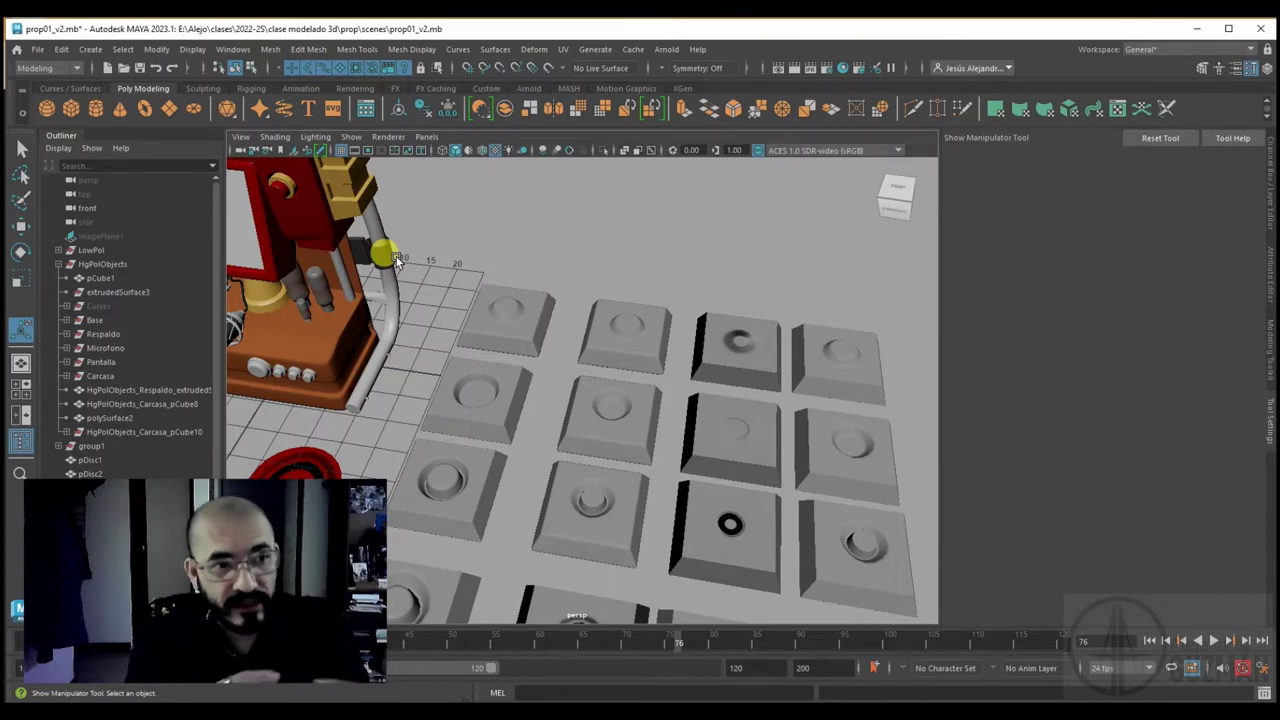
middle_click_drag(348, 244, 588, 450, "alt")
mouse_move(588, 450)
left_mouse_down("alt")
mouse_move(639, 280)
mouse_move(657, 414)
mouse_move(615, 530)
mouse_move(586, 529)
mouse_move(517, 414)
left_mouse_up("alt")
scroll(639, 280, "up", 3)
scroll(672, 320, "up", 4)
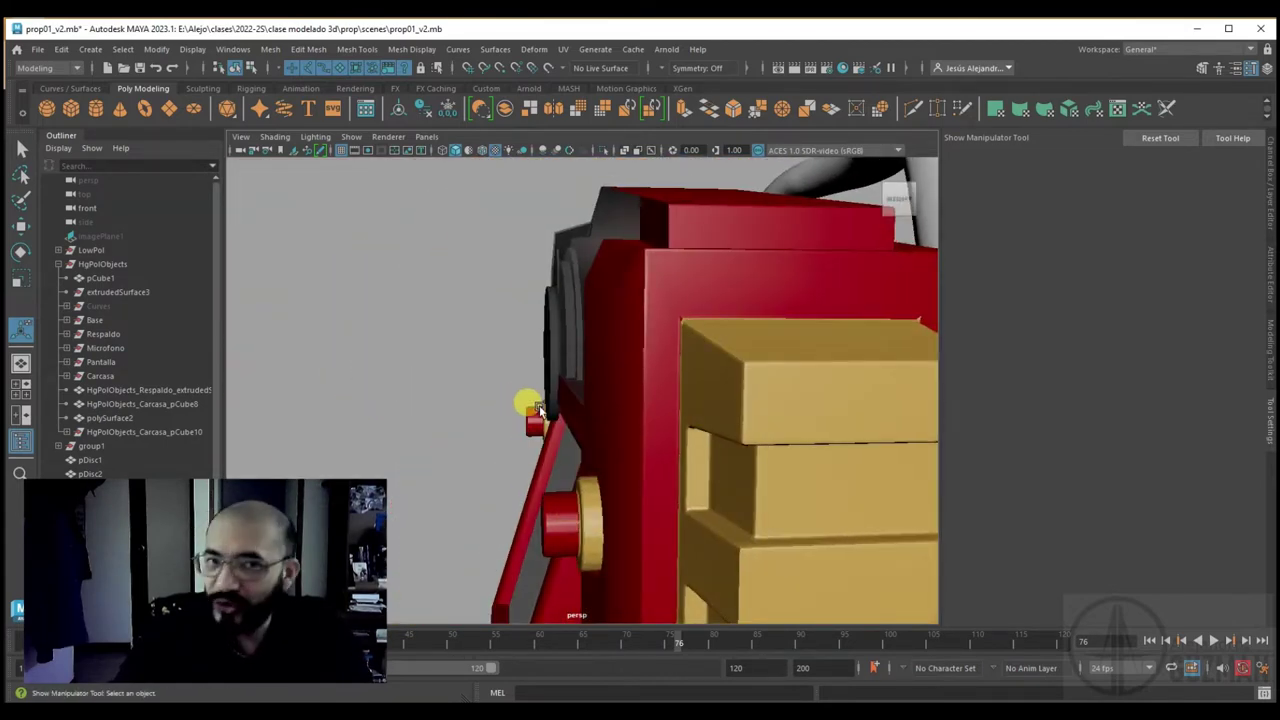
mouse_move(539, 410)
left_mouse_down("alt")
mouse_move(650, 440)
mouse_move(594, 457)
mouse_move(694, 437)
mouse_move(753, 280)
left_mouse_up("alt")
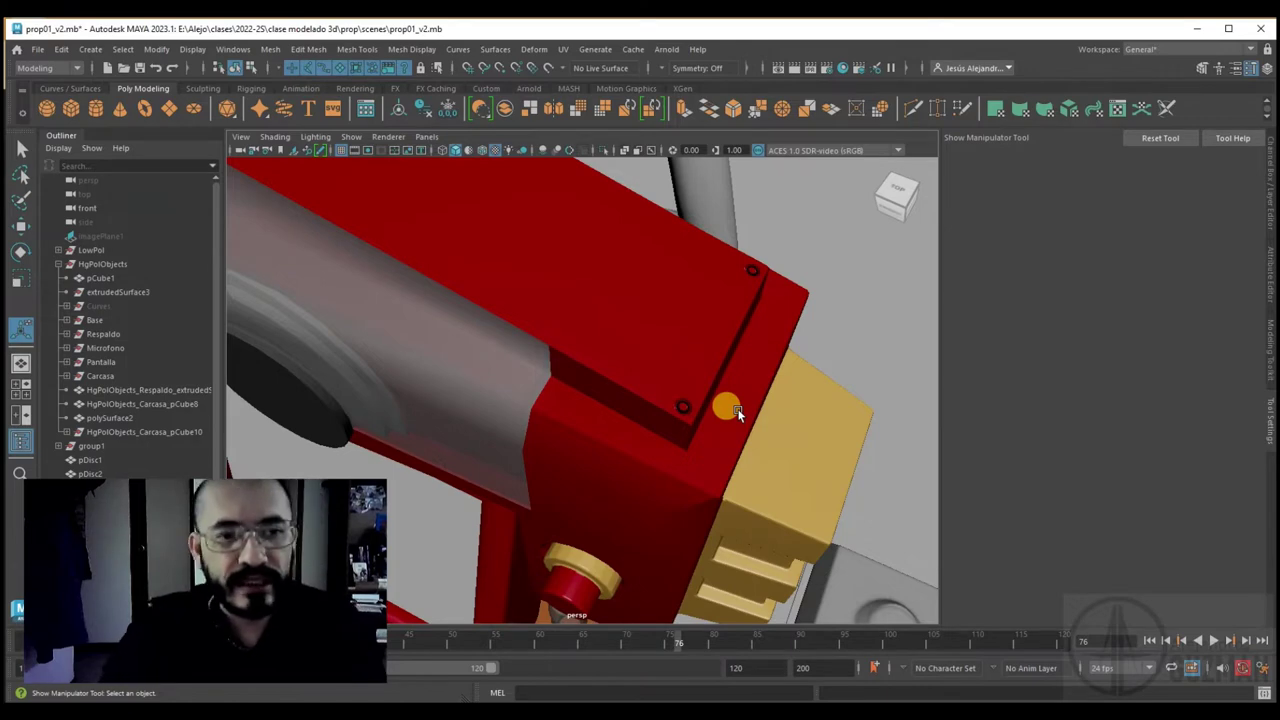
mouse_move(639, 445)
left_mouse_down("alt")
mouse_move(673, 478)
mouse_move(571, 371)
mouse_move(640, 409)
left_mouse_up("alt")
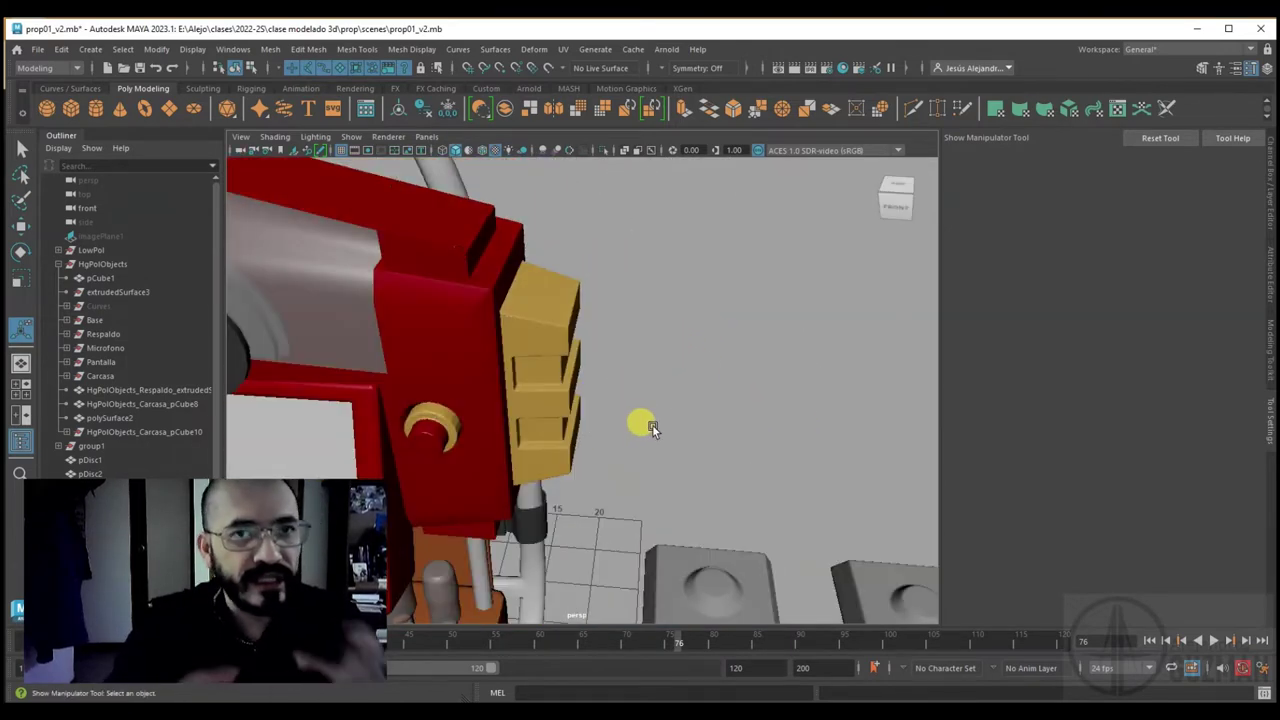
left_click_drag(652, 424, 669, 484, "alt")
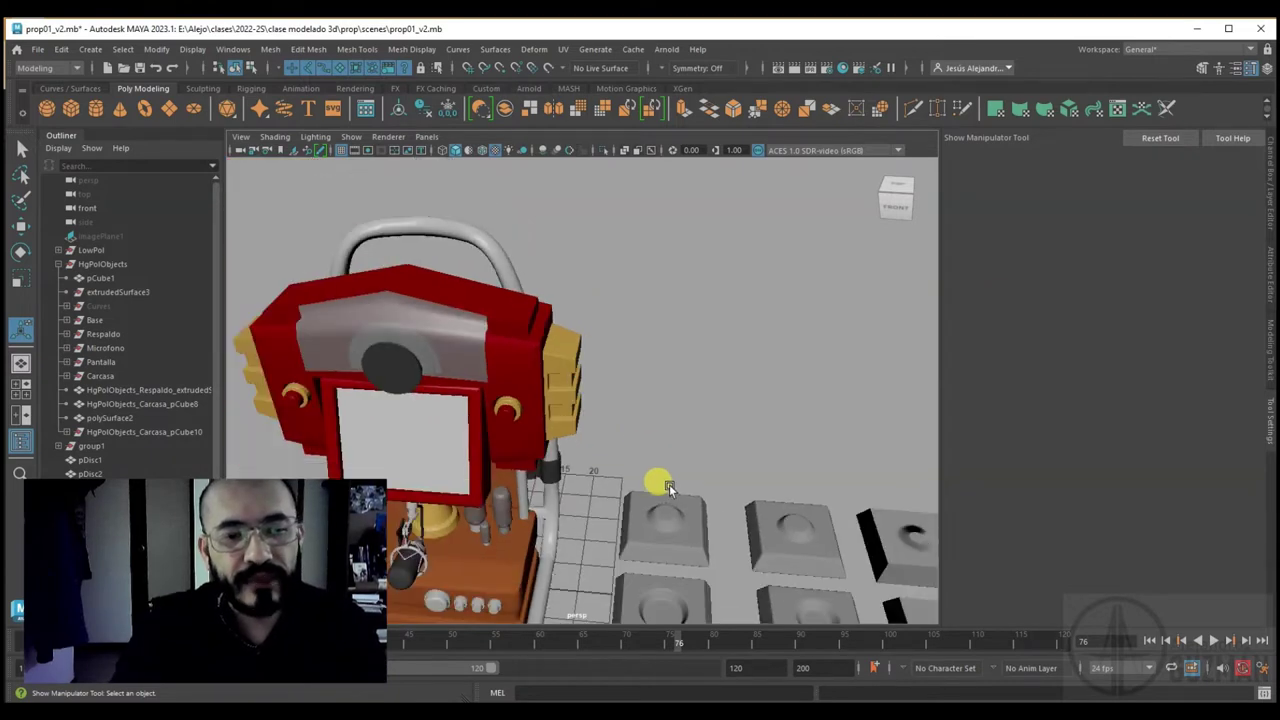
Select tile pCube20, frame it, and show it as a smooth mesh preview (3)
left_click(676, 506)
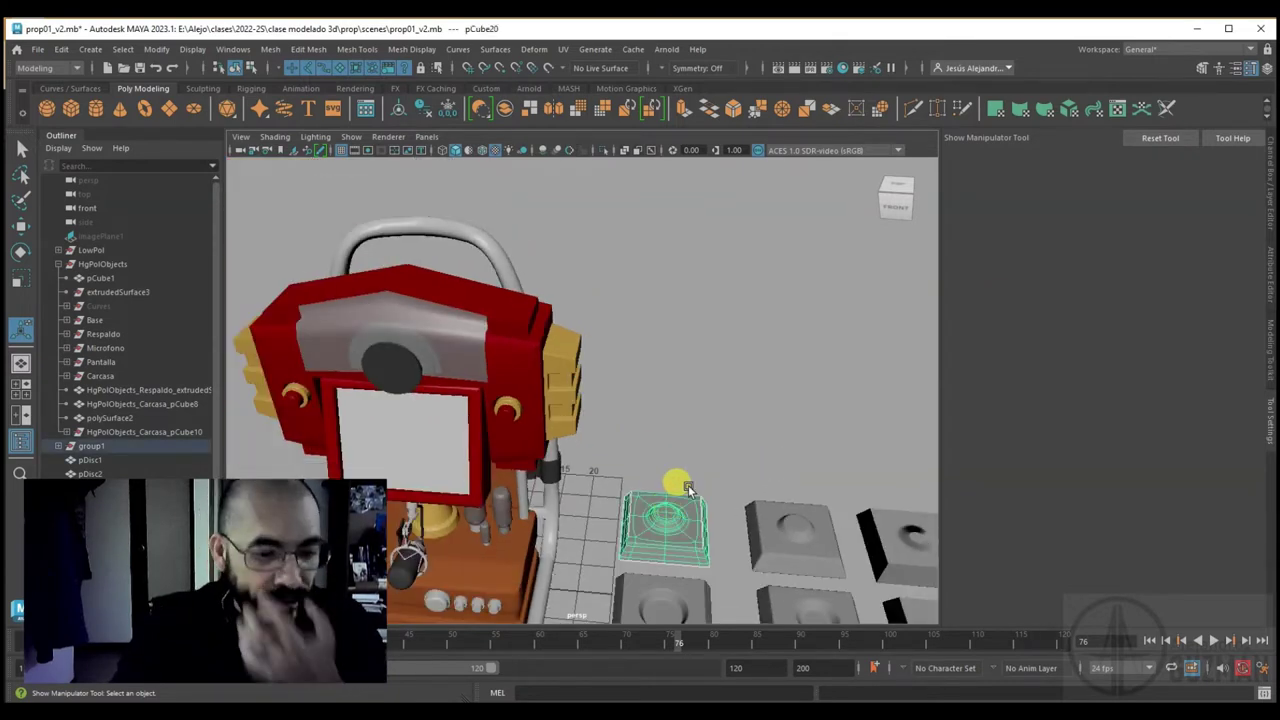
key("f")
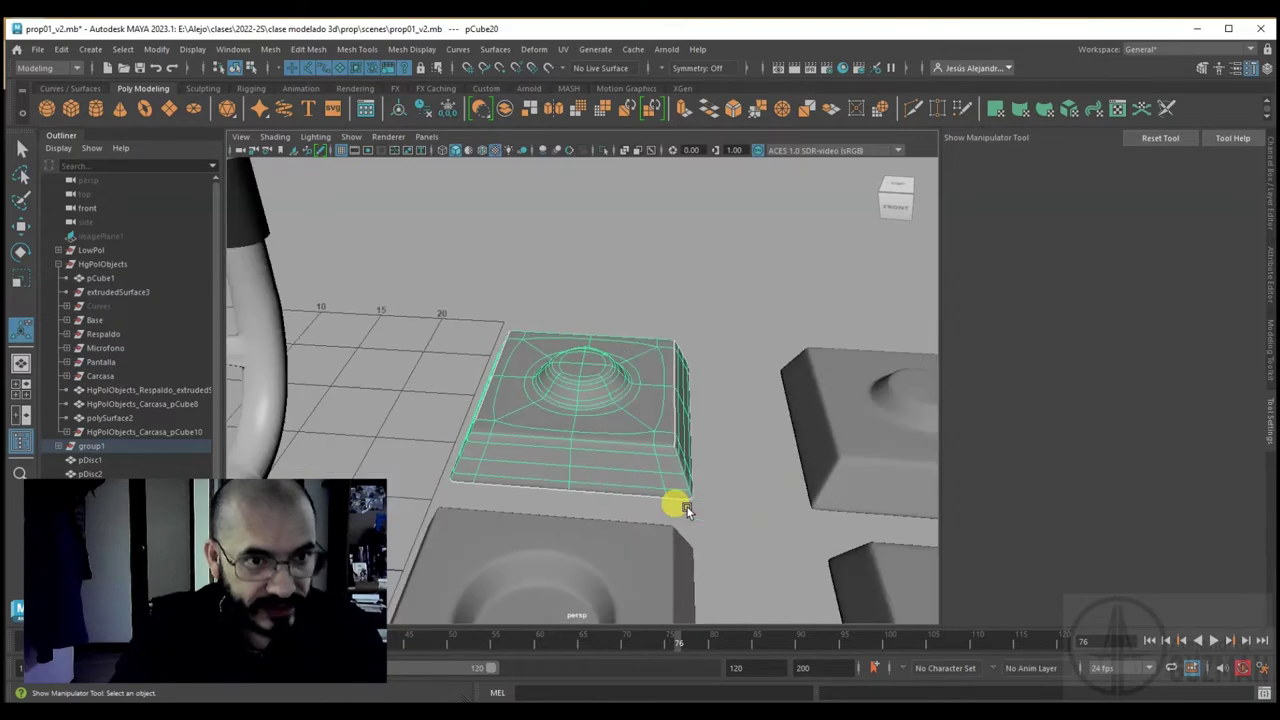
left_click_drag(687, 507, 551, 302, "alt")
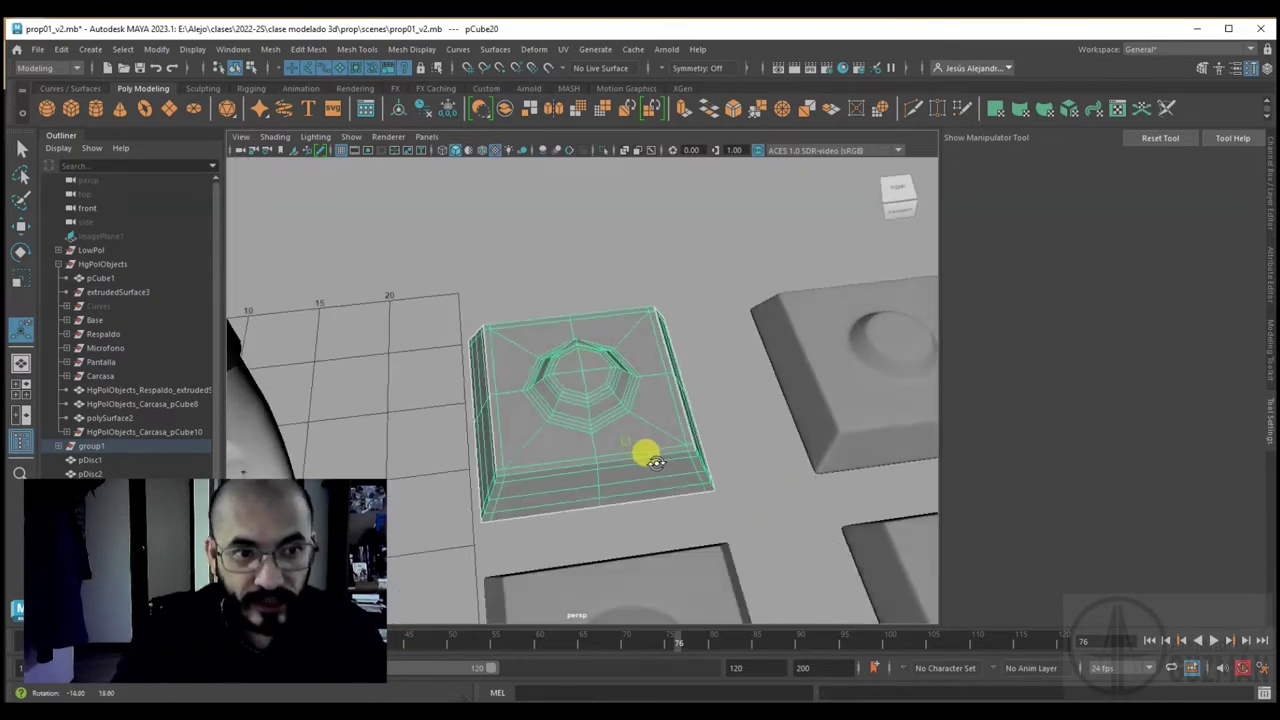
left_click_drag(652, 439, 662, 415, "alt")
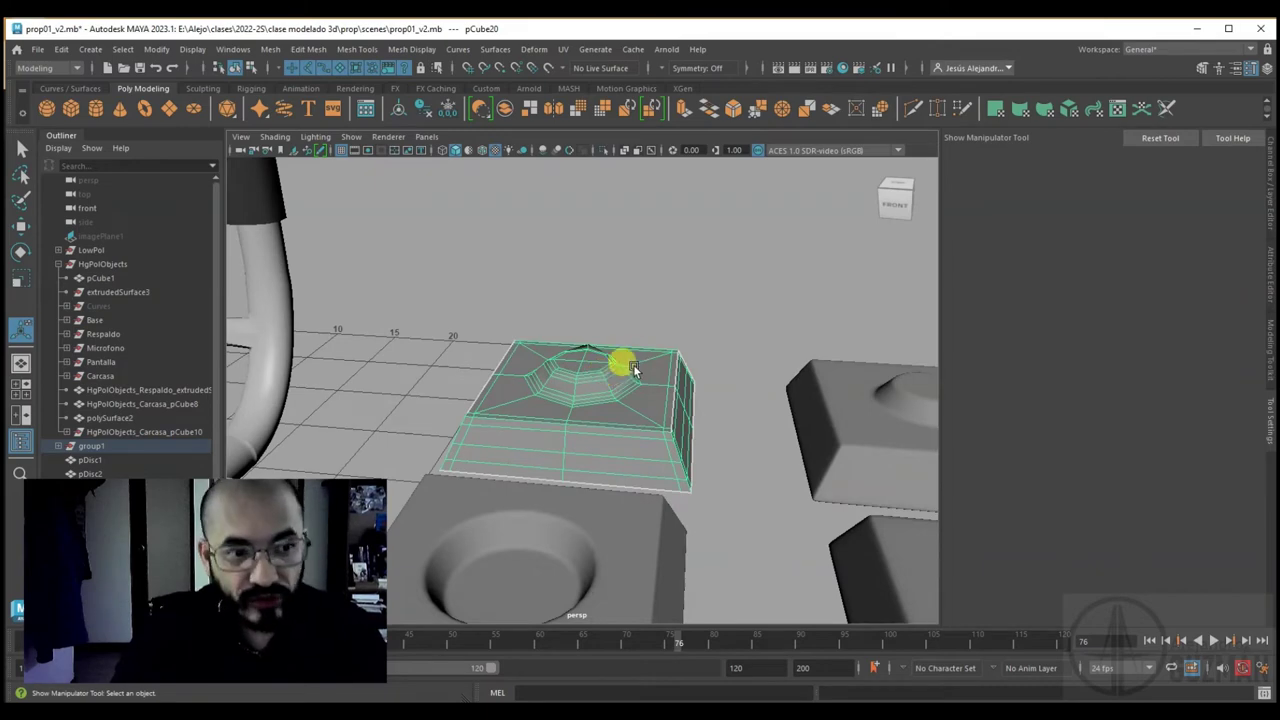
key("3")
left_click_drag(637, 441, 645, 478, "alt")
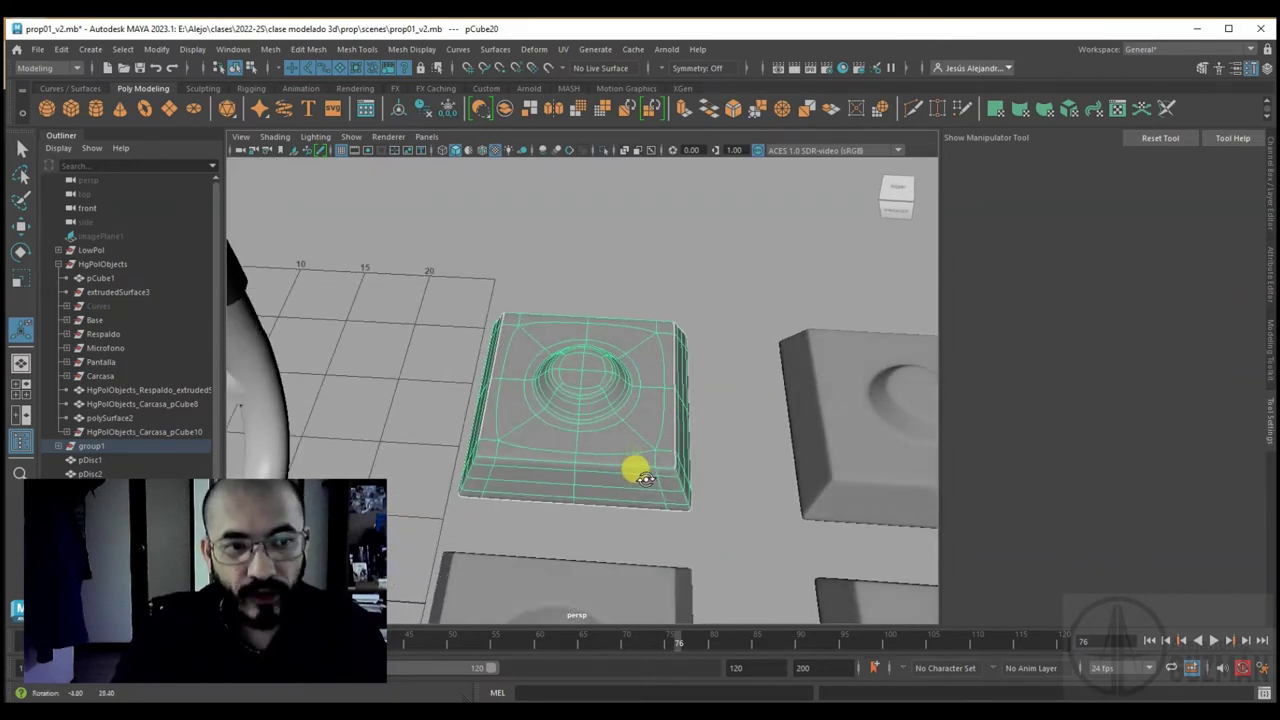
Open and dismiss the Mesh menu, then clear the selection and orbit to a top-down view
left_click(270, 49)
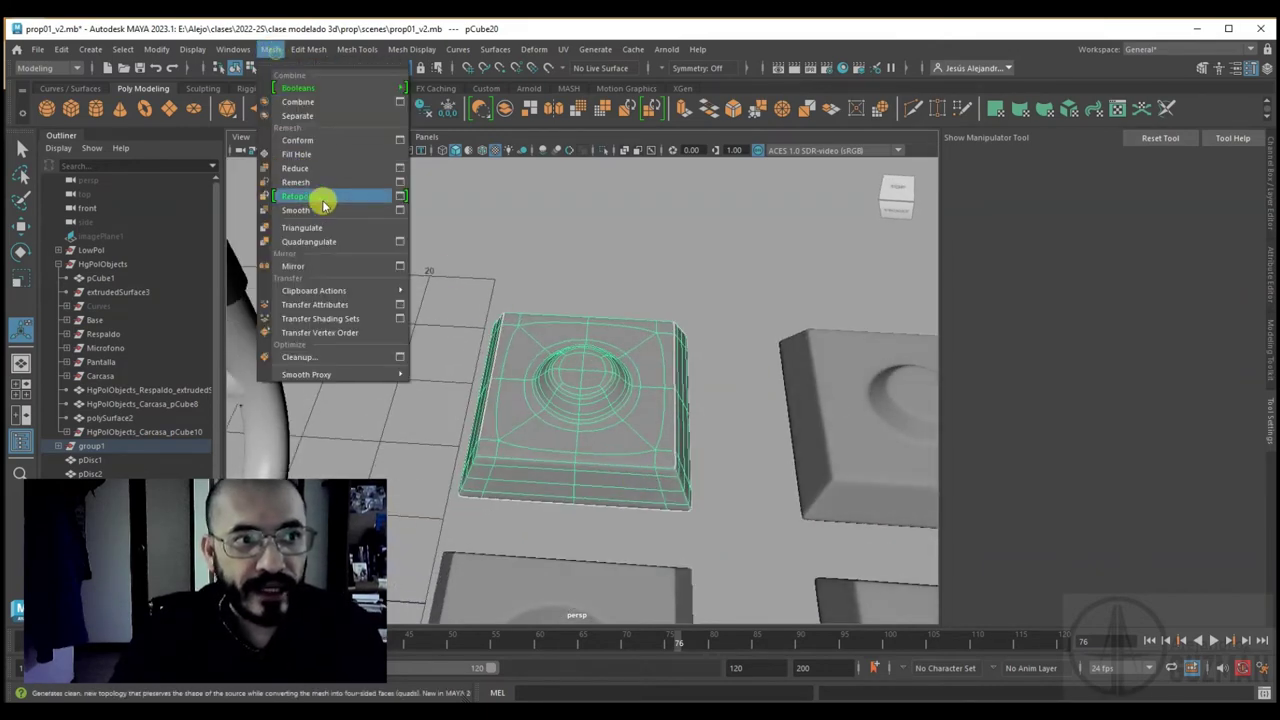
left_click(522, 281)
left_click(577, 354)
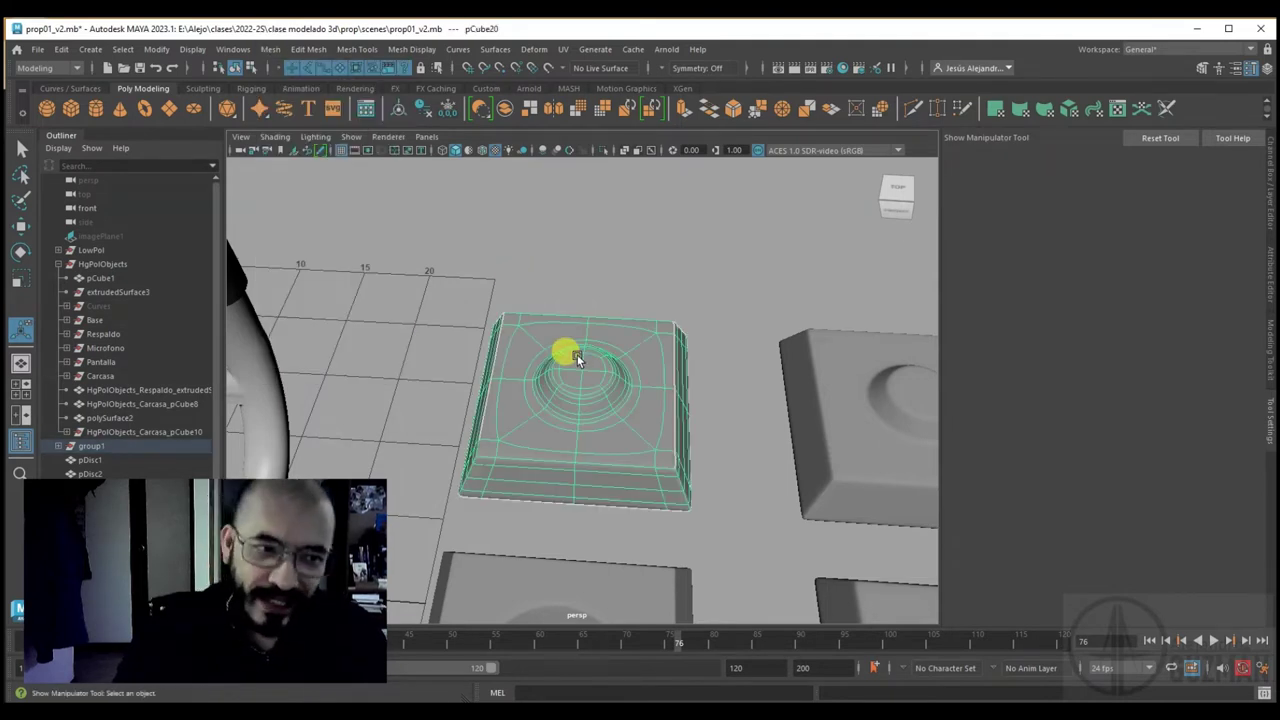
left_click_drag(576, 361, 541, 405)
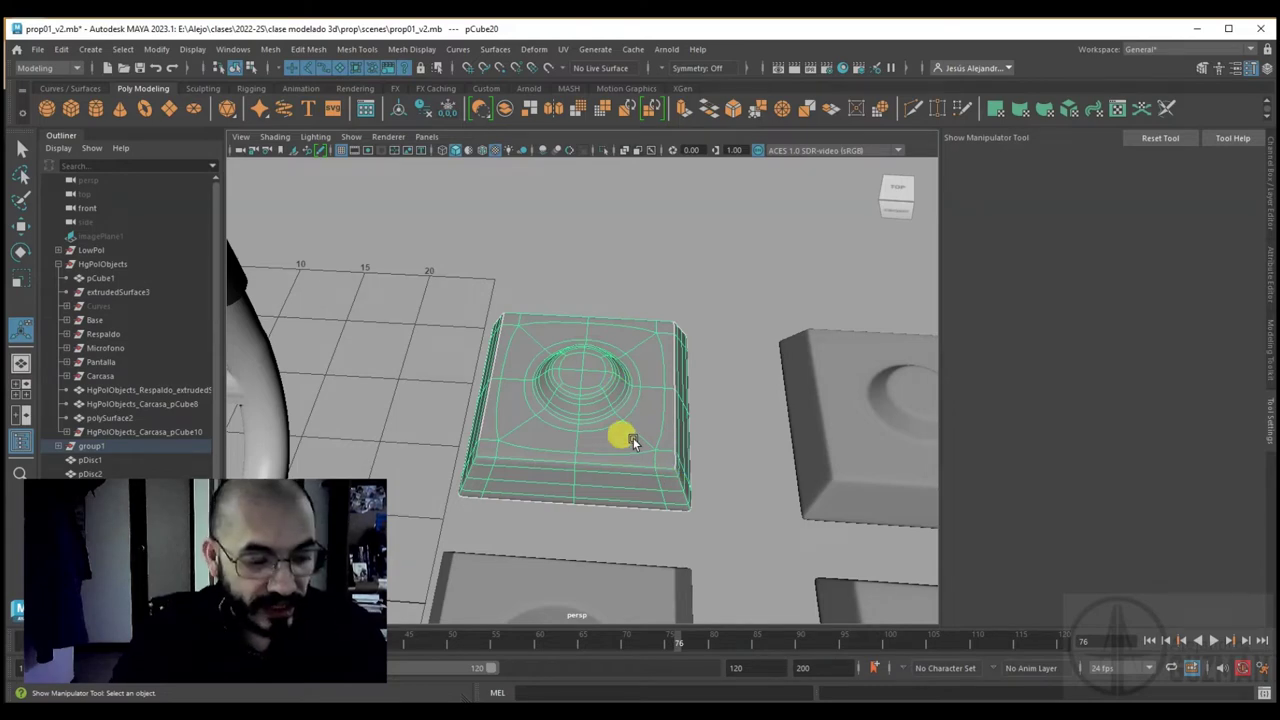
left_click(634, 299)
mouse_move(695, 441)
left_mouse_down("alt")
mouse_move(705, 475)
mouse_move(463, 374)
mouse_move(491, 340)
mouse_move(576, 400)
left_mouse_up("alt")
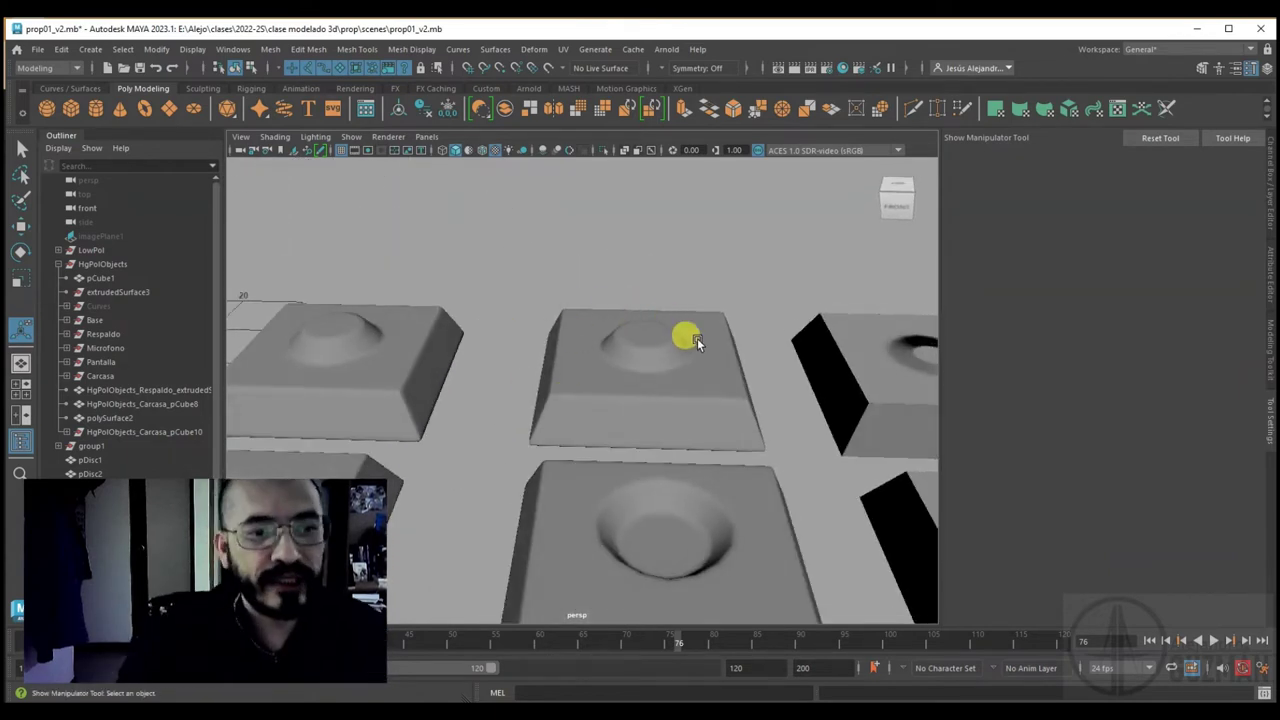
In vertex mode on the boss tile, marquee the inner vertex ring and move it with W
left_click(356, 345)
mouse_move(364, 366)
left_mouse_down("alt")
mouse_move(483, 393)
mouse_move(466, 431)
mouse_move(487, 457)
mouse_move(451, 371)
left_mouse_up("alt")
right_click_drag(457, 371, 408, 371)
mouse_move(377, 303)
left_mouse_down()
mouse_move(466, 366)
mouse_move(494, 414)
mouse_move(466, 366)
mouse_move(480, 372)
mouse_move(430, 406)
mouse_move(432, 395)
mouse_move(427, 432)
mouse_move(423, 406)
mouse_move(423, 429)
mouse_move(441, 407)
mouse_move(420, 430)
mouse_move(442, 384)
mouse_move(443, 417)
mouse_move(429, 400)
mouse_move(429, 420)
mouse_move(426, 391)
left_mouse_up()
key("w")
right_click_drag(426, 391, 447, 455, "alt")
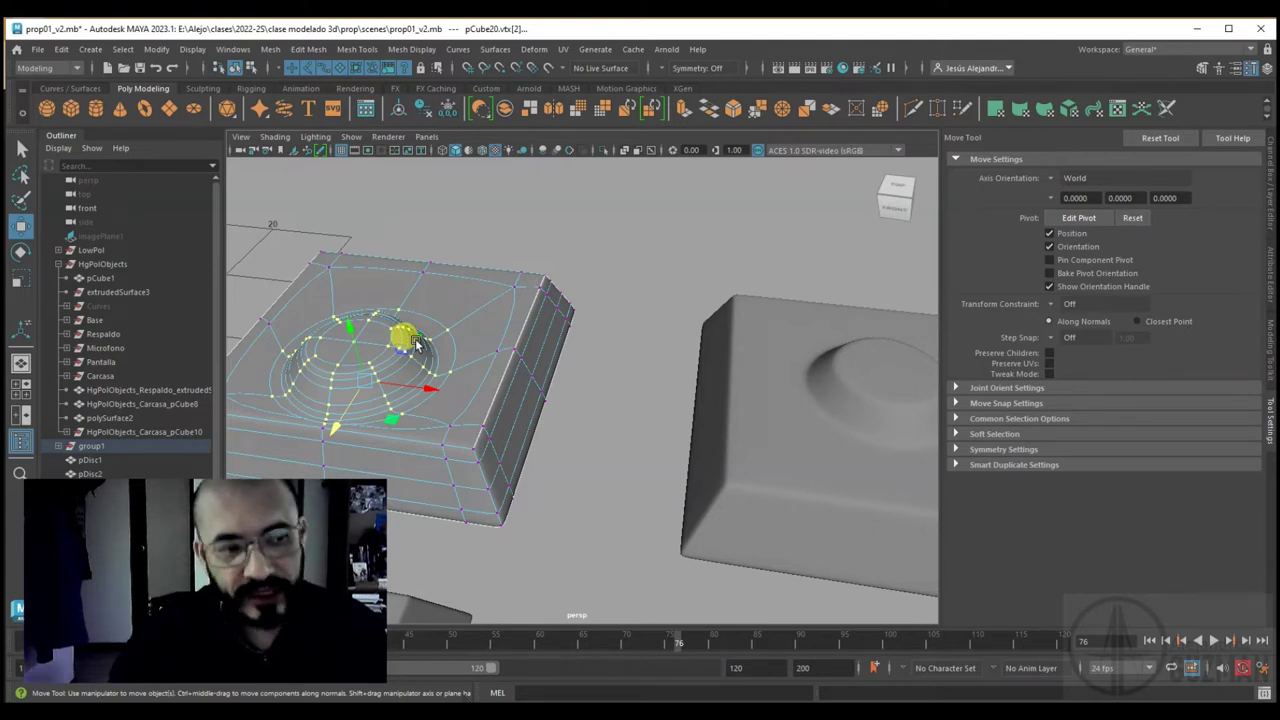
Undo the vertex move and pick out the dome piece on the centre tile
key("ctrl+z")
left_click(866, 387)
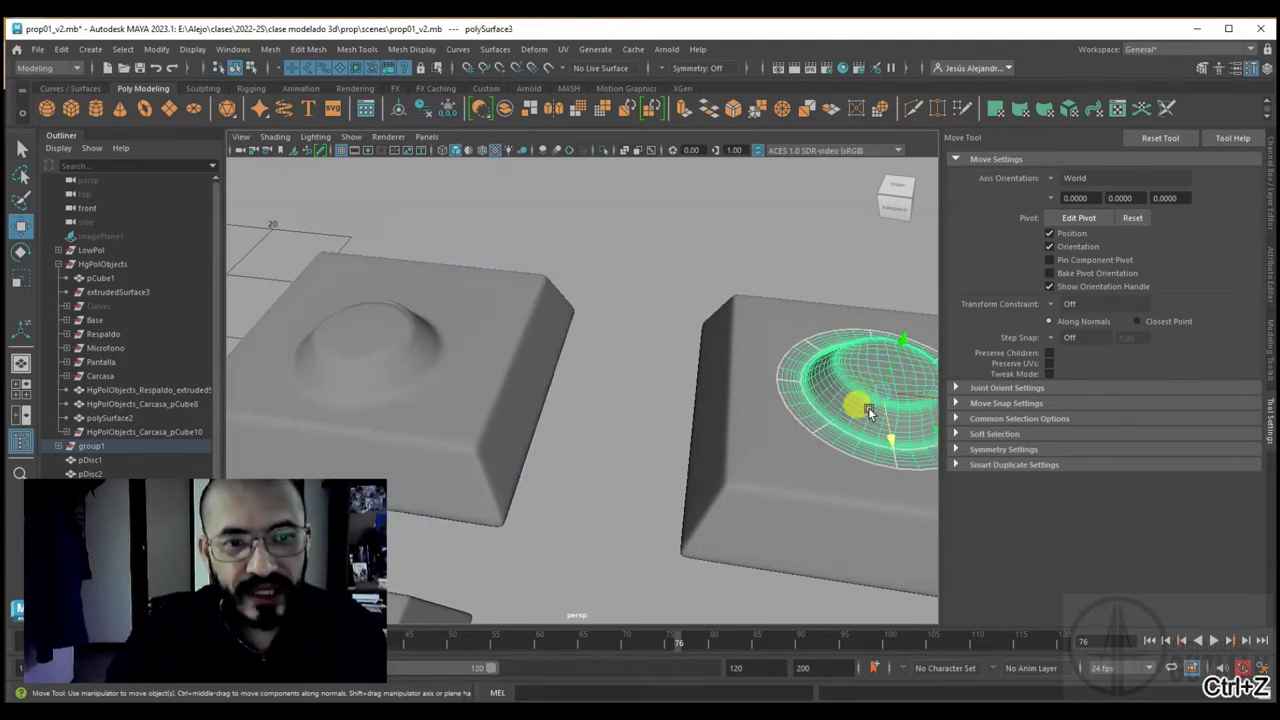
middle_click_drag(848, 406, 684, 335, "alt")
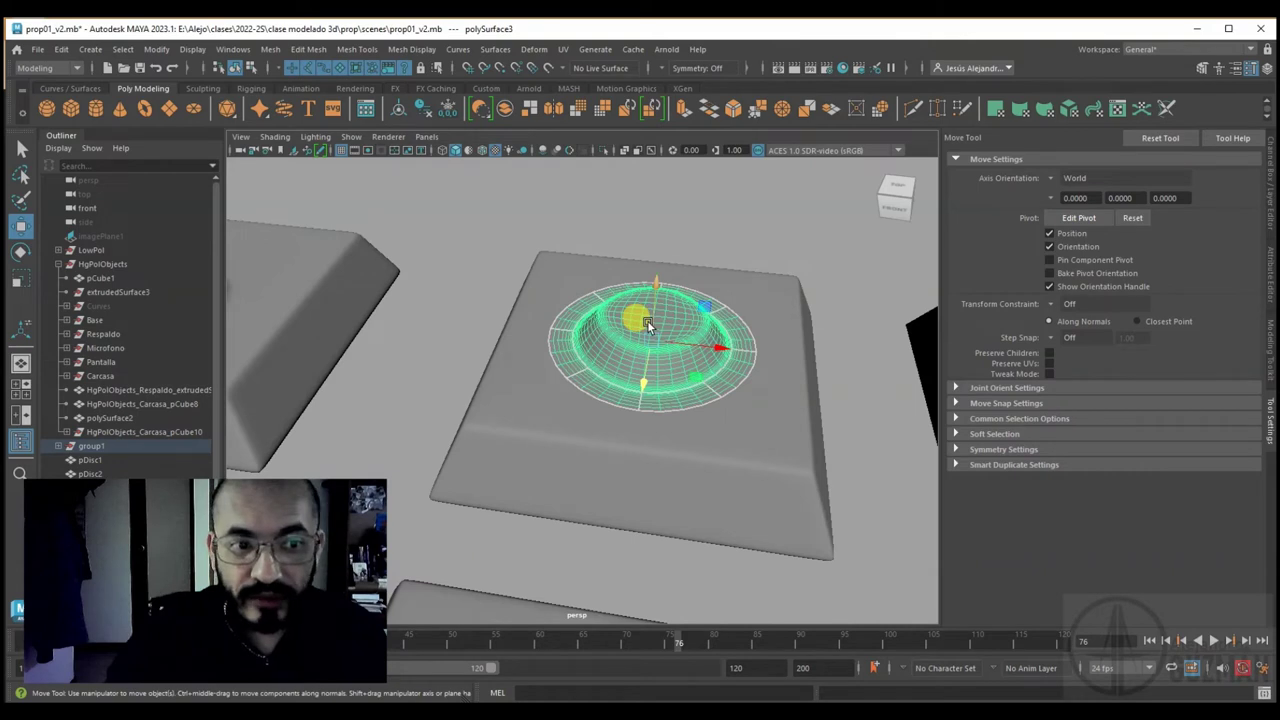
left_click(585, 442)
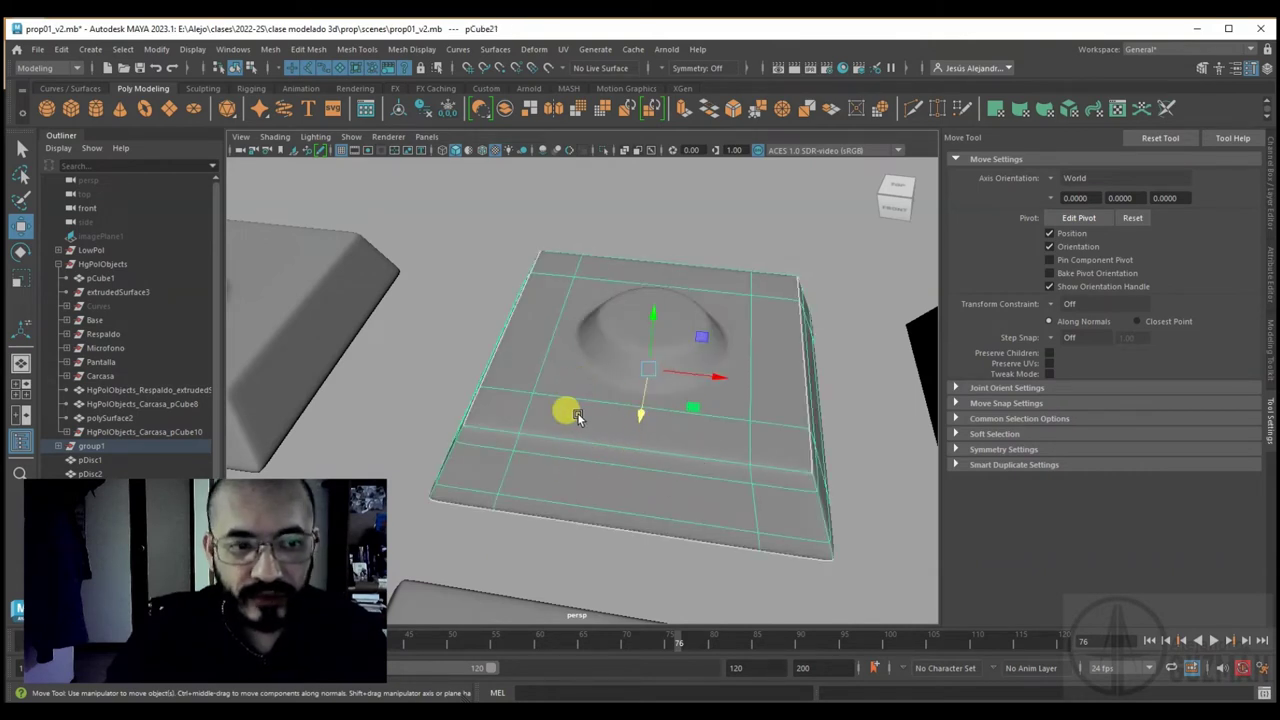
left_click(638, 402)
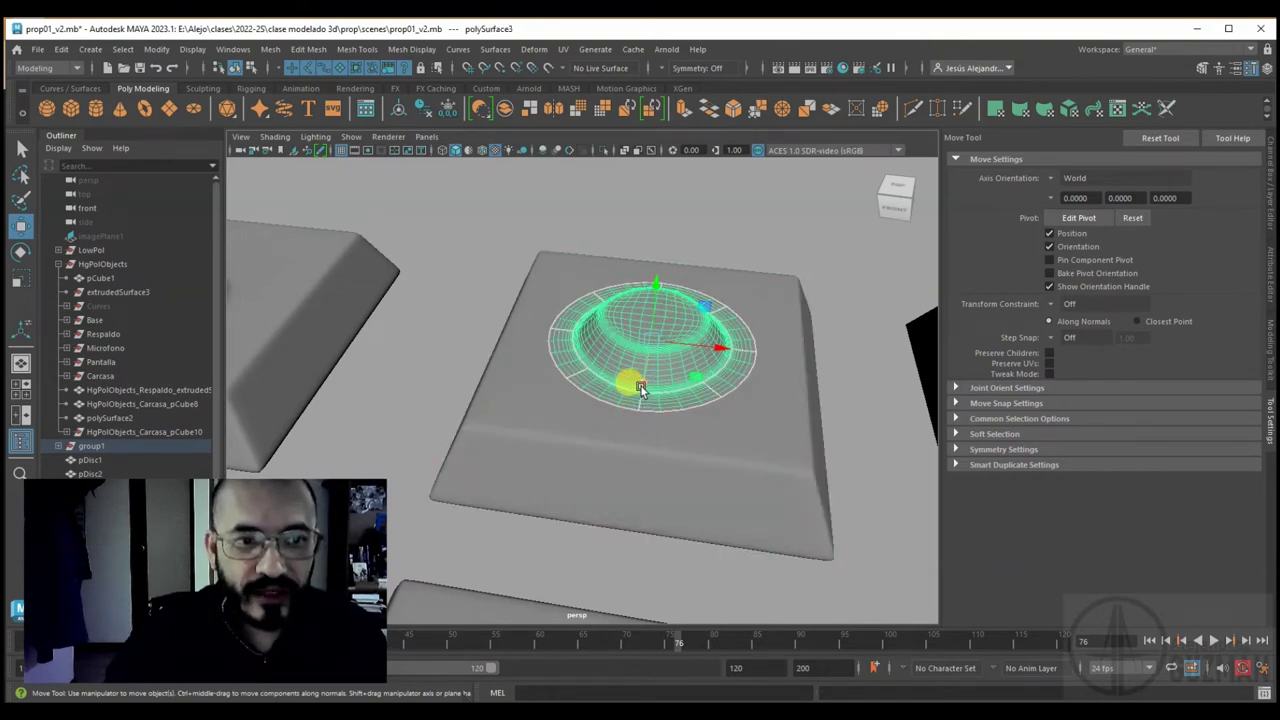
left_click(737, 200)
left_click_drag(737, 200, 689, 335, "alt")
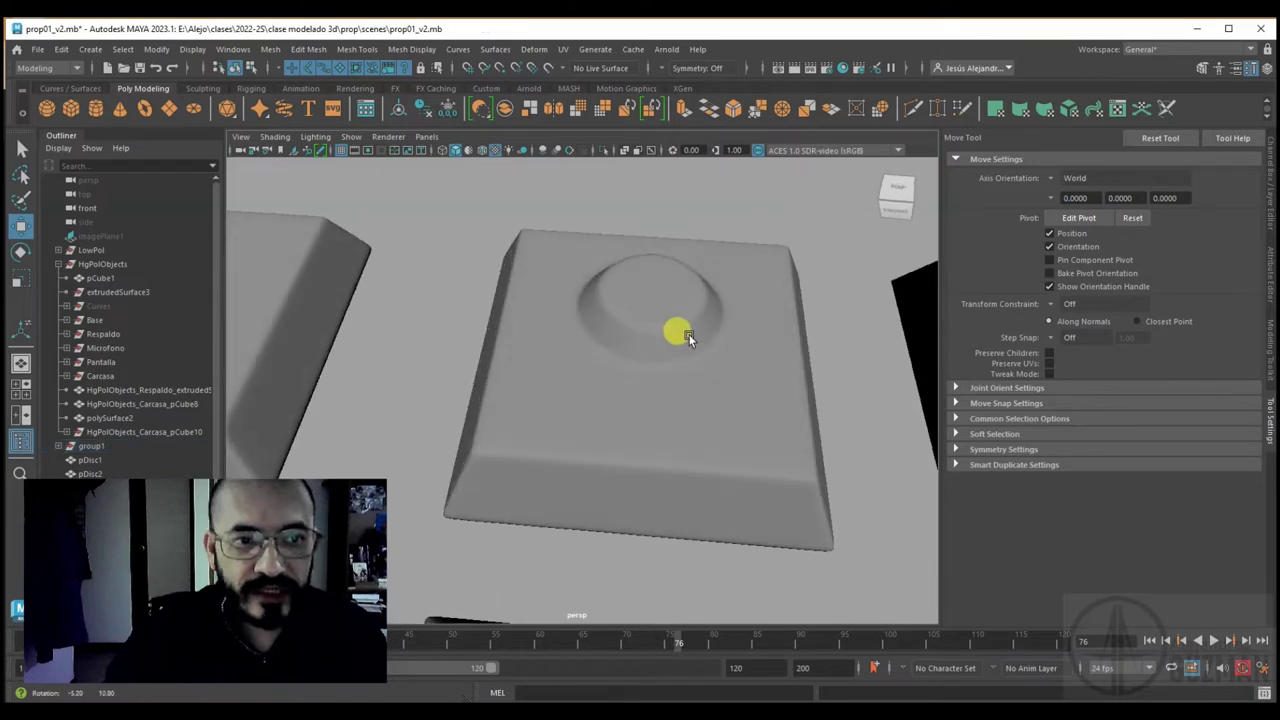
left_click(645, 284)
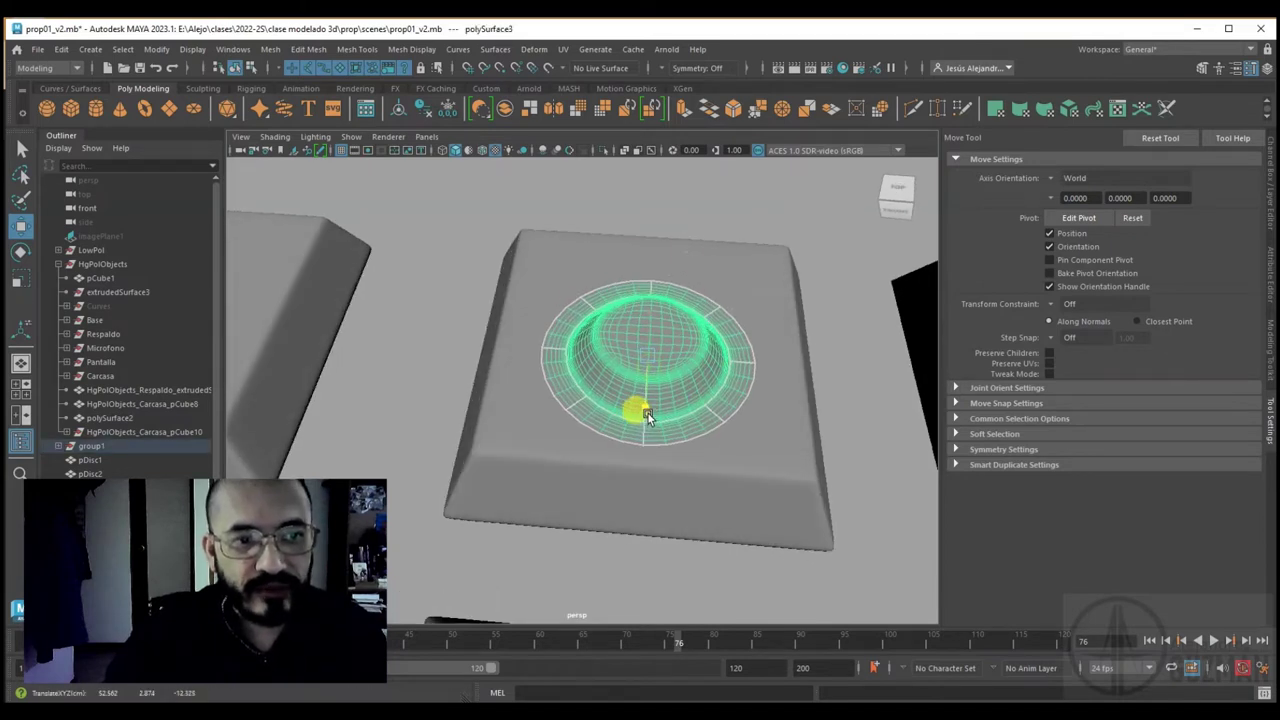
left_click(715, 219)
left_click_drag(715, 219, 638, 367, "alt")
Drag the dome polySurface3 upward along Y so it becomes a raised boss
left_click(676, 448)
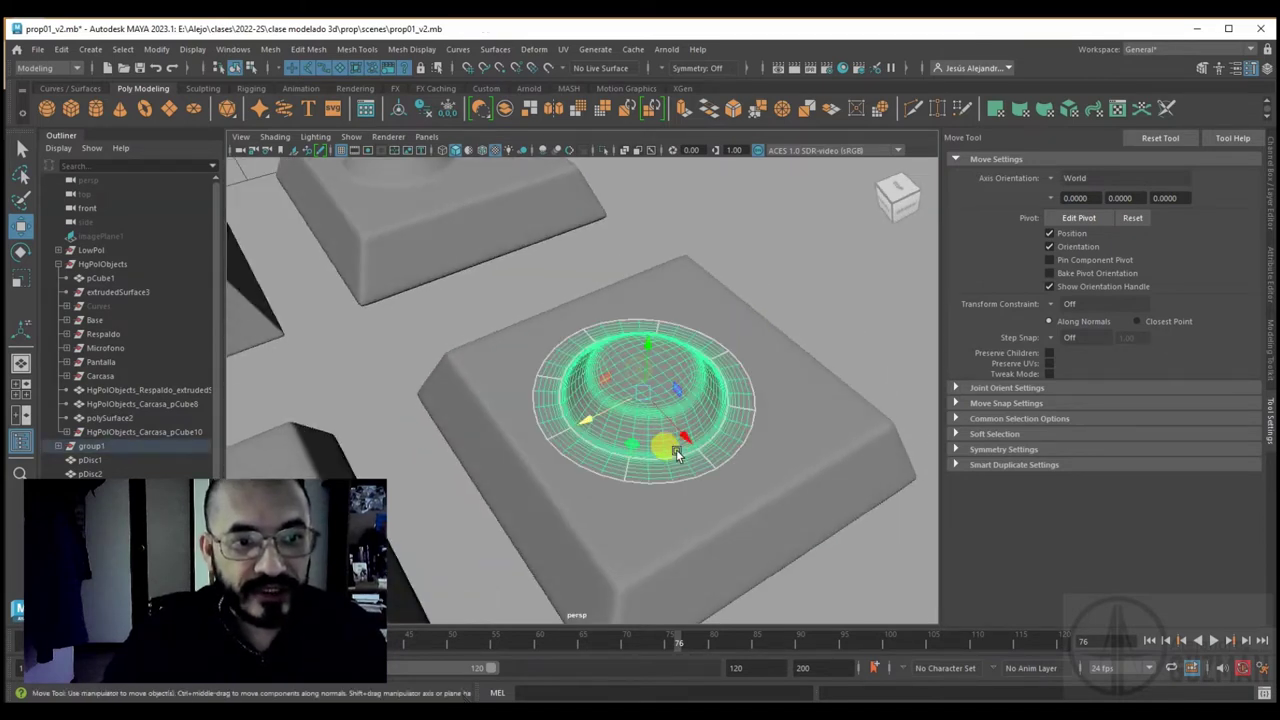
left_click_drag(656, 452, 640, 414)
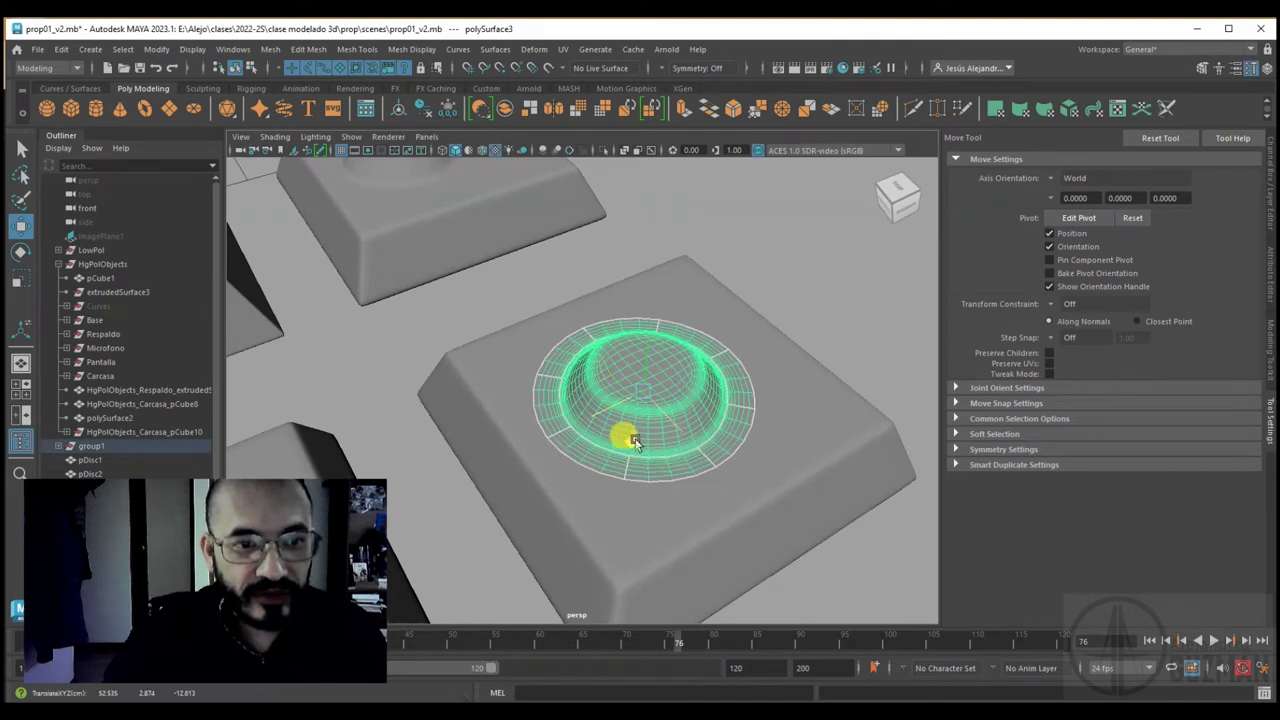
left_click(787, 291)
left_click_drag(814, 372, 752, 318, "alt")
key("ctrl+z")
left_click(660, 352)
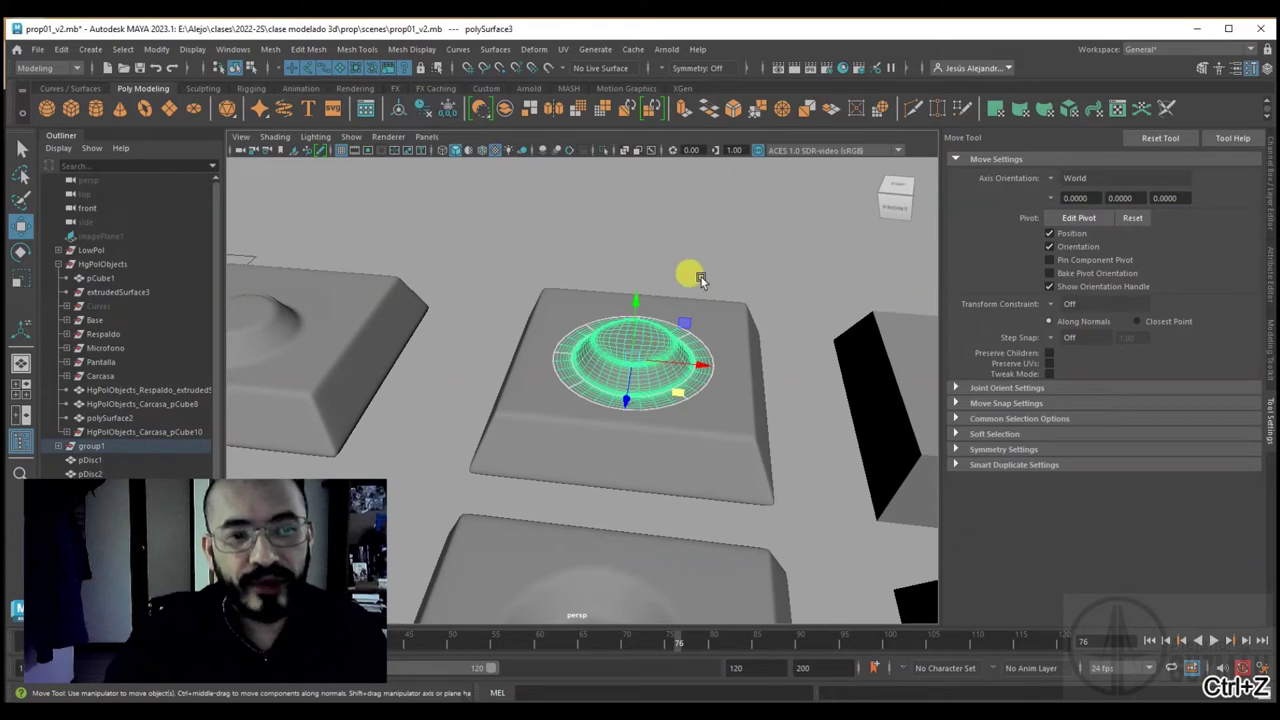
left_click(769, 234)
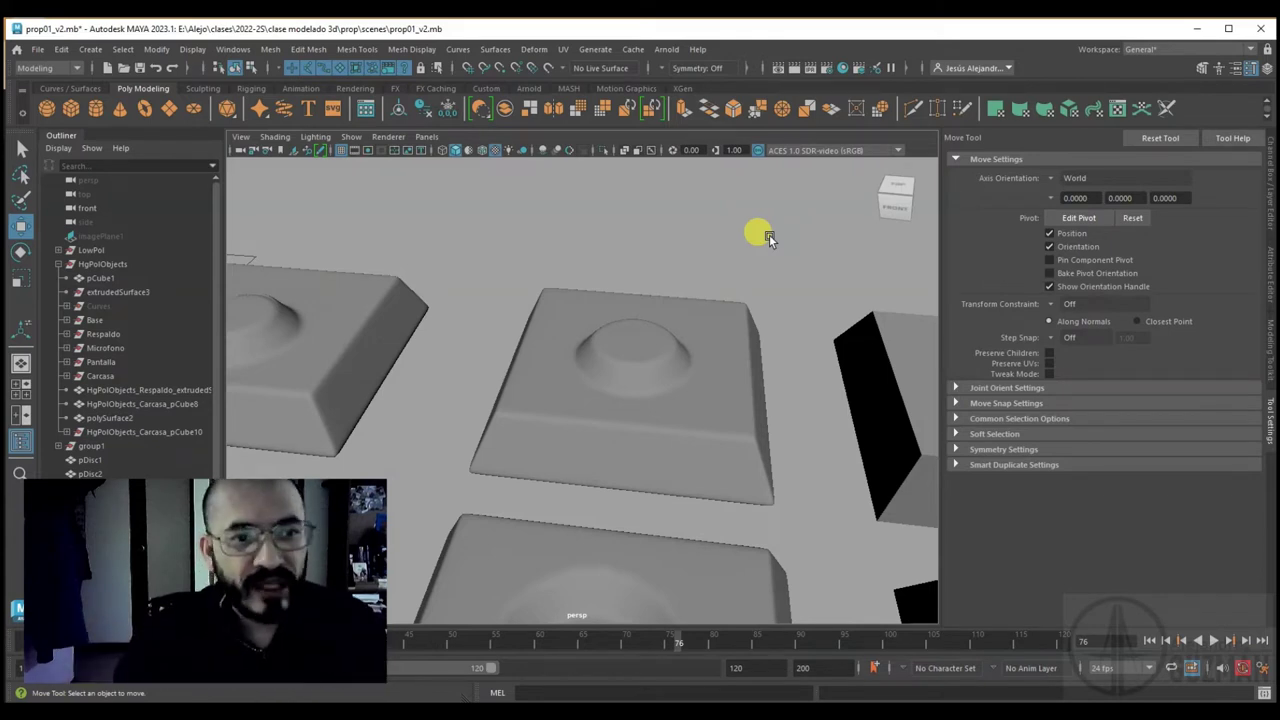
left_click(632, 373)
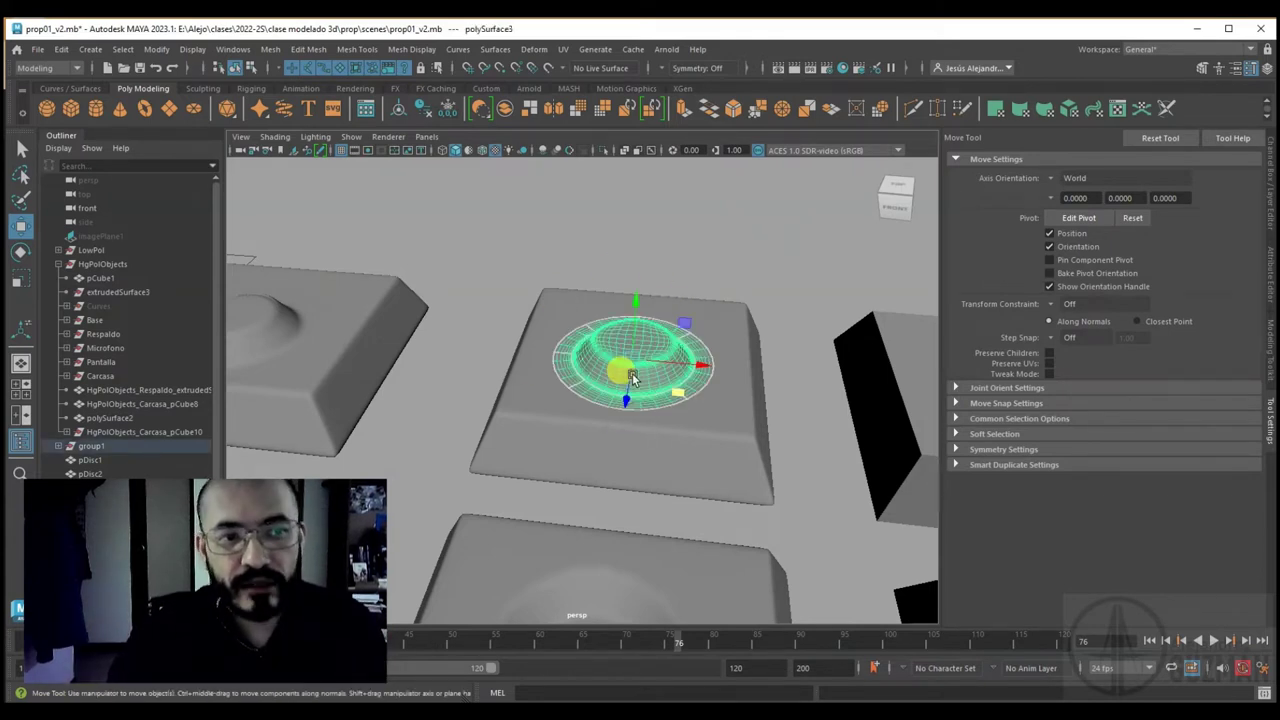
Reselect the dome disc polySurface3, nudge it slightly into place, then deselect it
scroll(632, 373, "up", 2)
scroll(634, 355, "up", 2)
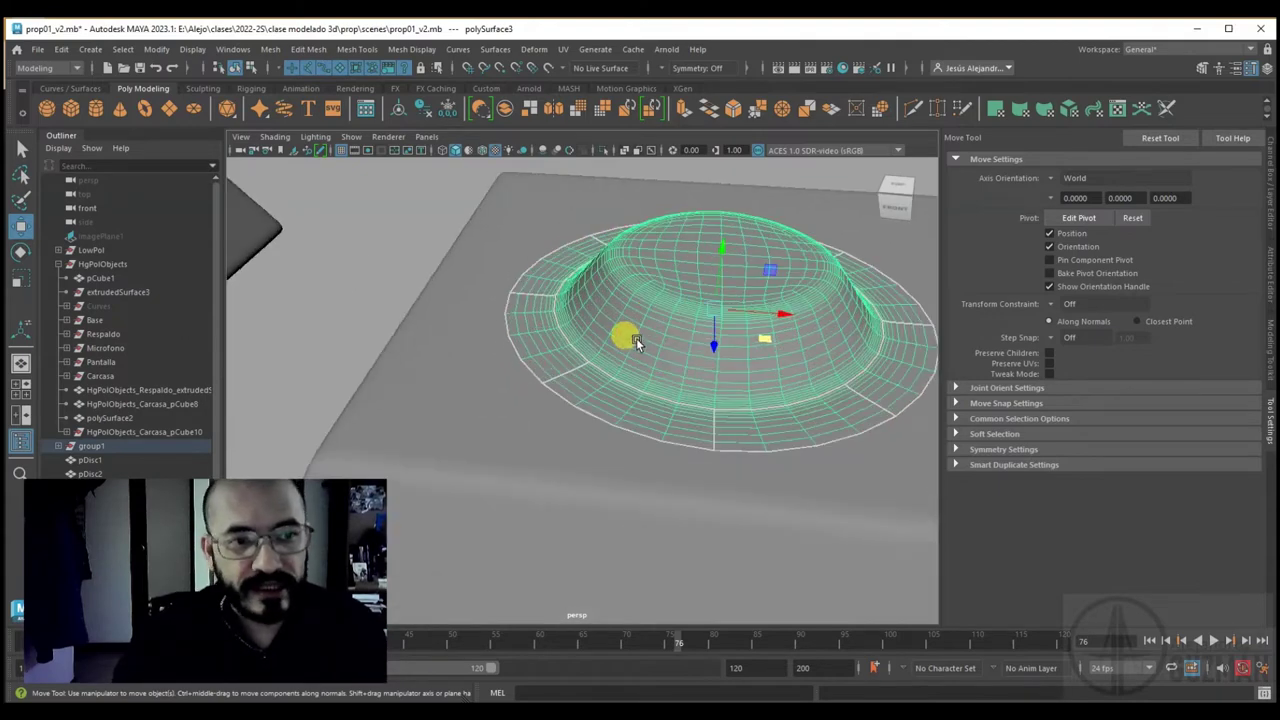
scroll(614, 347, "up", 2)
mouse_move(614, 347)
left_mouse_down("alt")
mouse_move(619, 386)
mouse_move(619, 320)
left_mouse_up("alt")
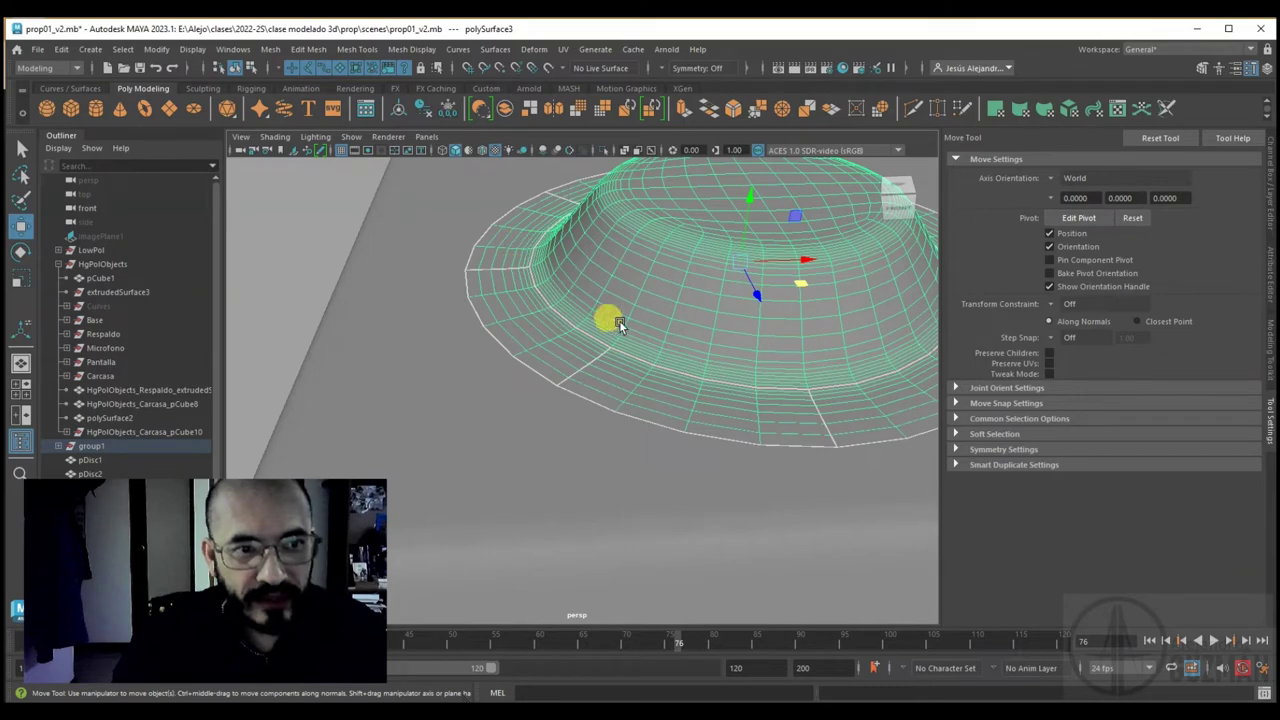
scroll(682, 385, "down", 3)
scroll(682, 385, "down", 2)
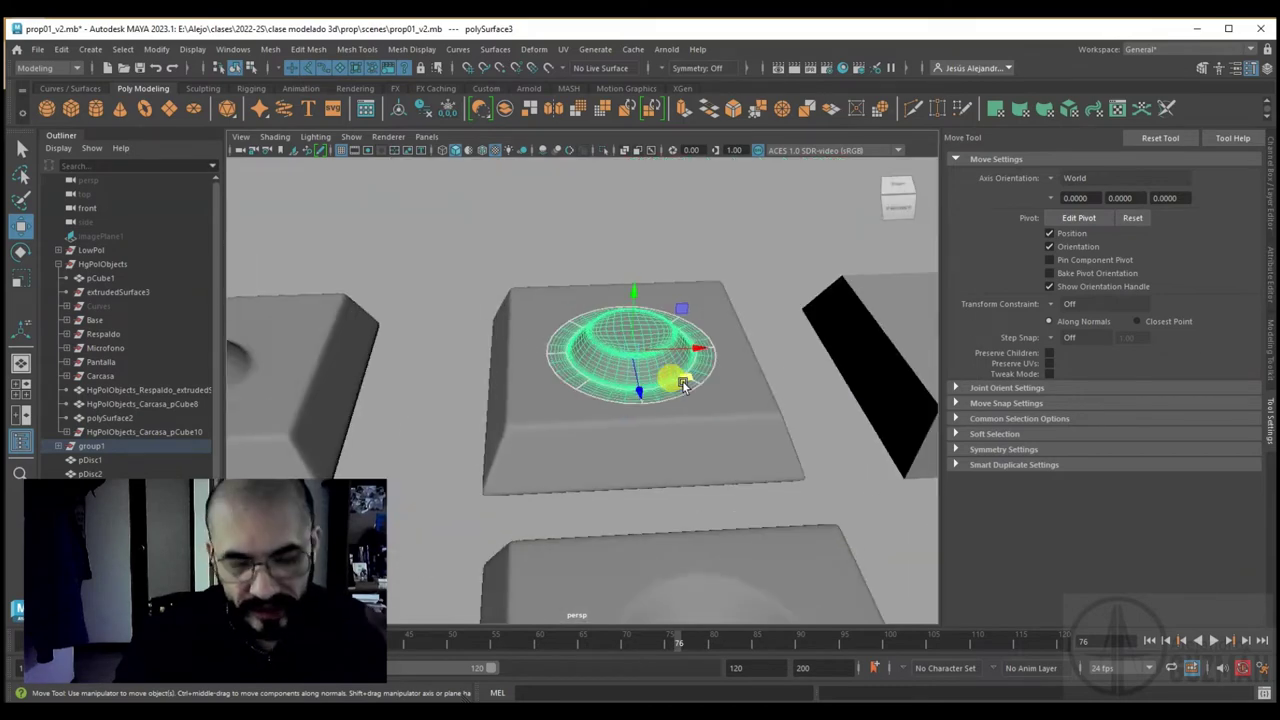
left_click(543, 268)
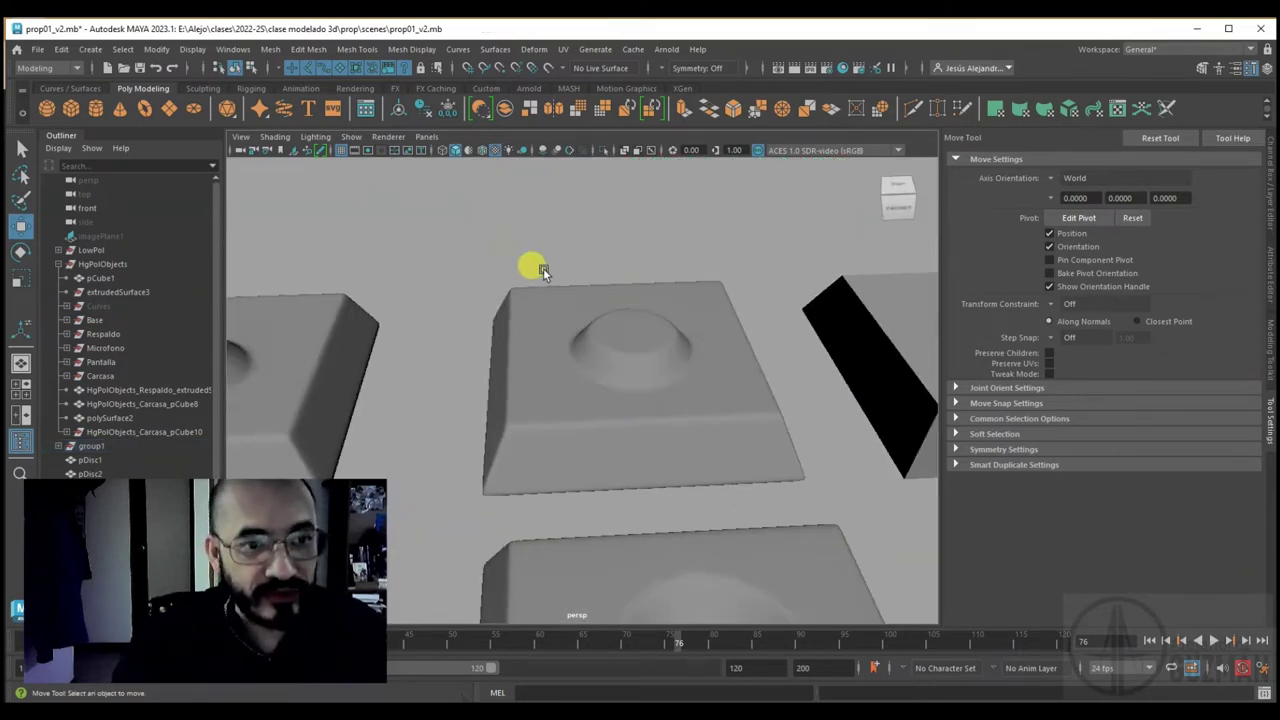
left_click(636, 351)
left_click_drag(672, 362, 687, 378, "alt")
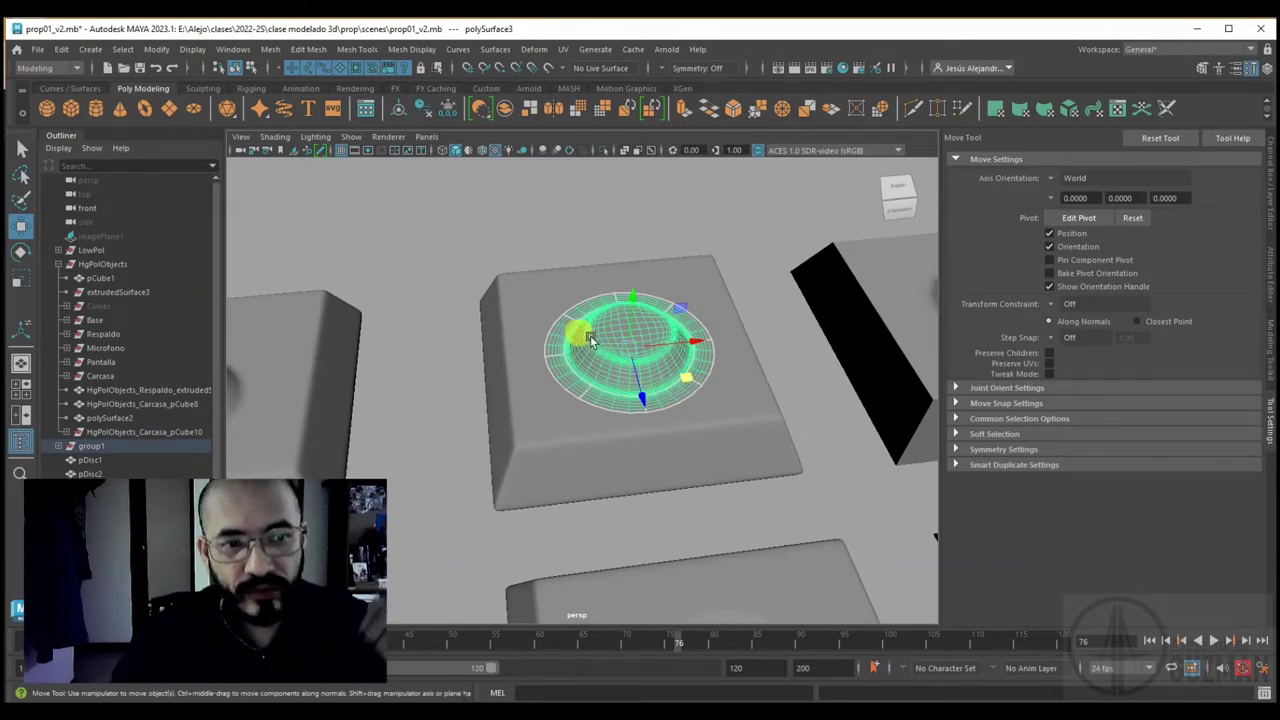
left_click(647, 237)
left_click(612, 306)
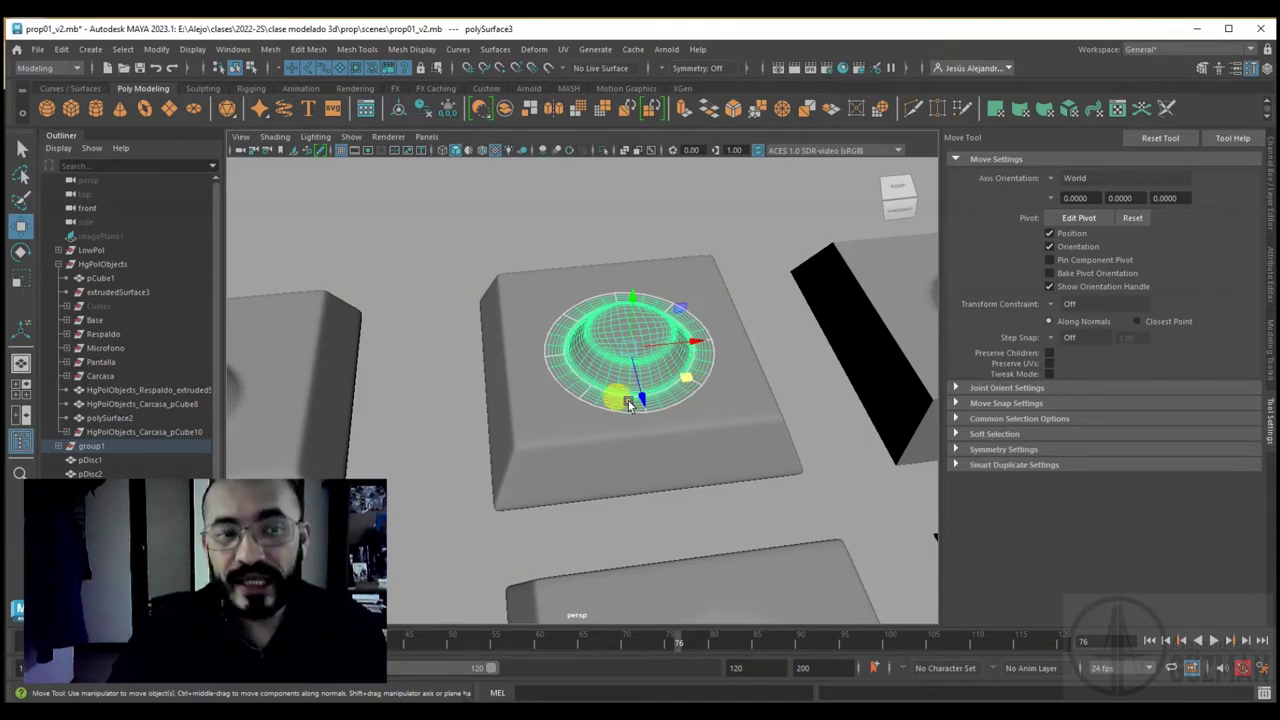
left_click_drag(634, 394, 640, 392)
left_click(657, 214)
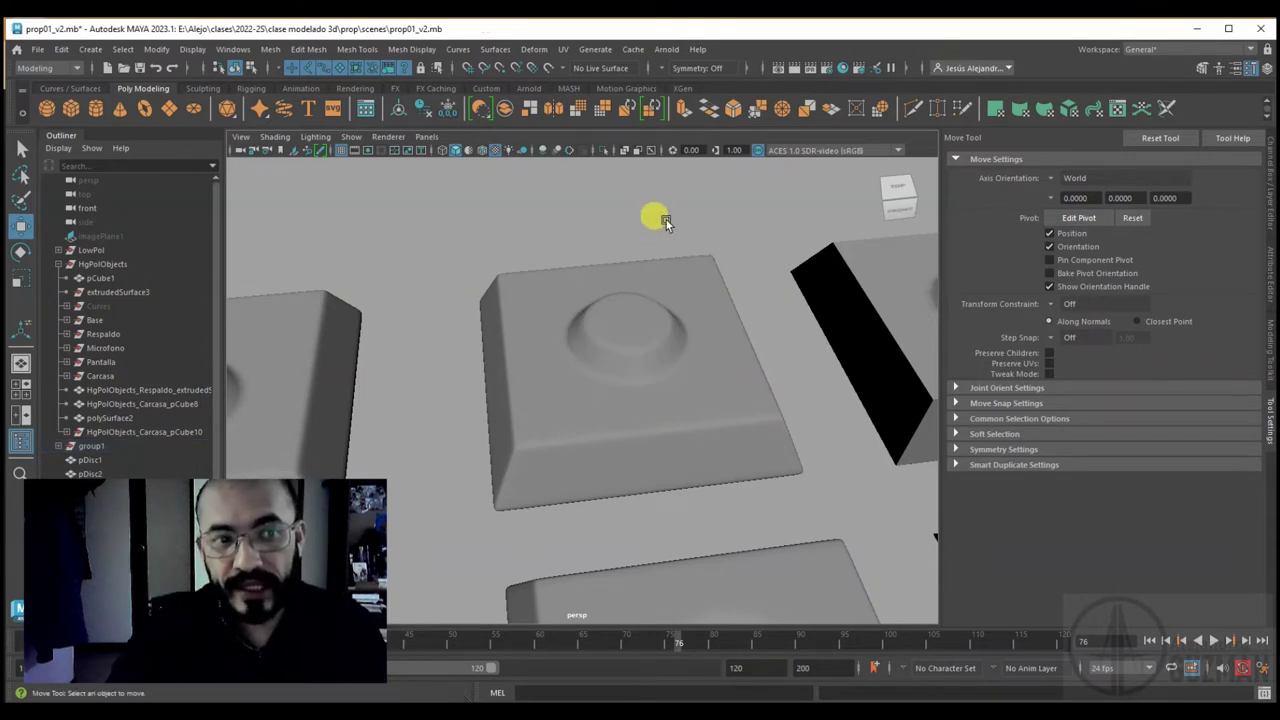
Tumble around the row of tiles and select the middle tile pCube22
scroll(675, 279, "down", 3)
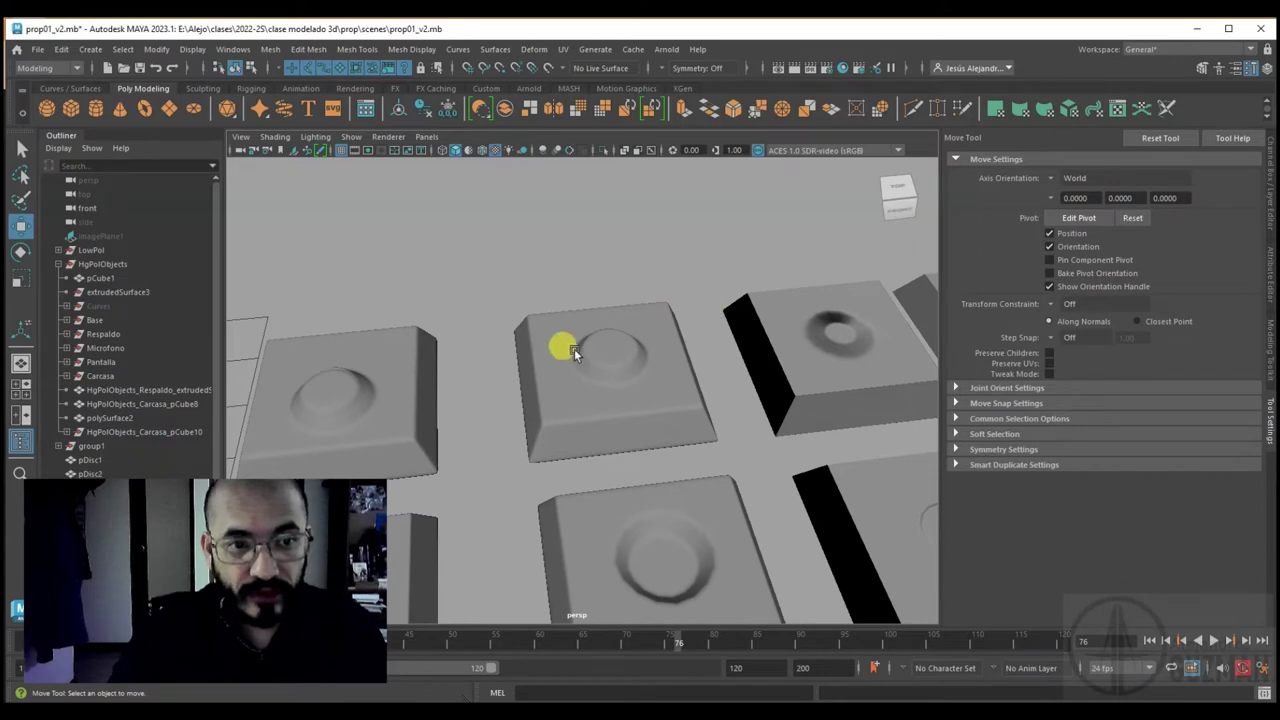
mouse_move(621, 381)
left_mouse_down("alt")
mouse_move(674, 400)
mouse_move(577, 380)
left_mouse_up("alt")
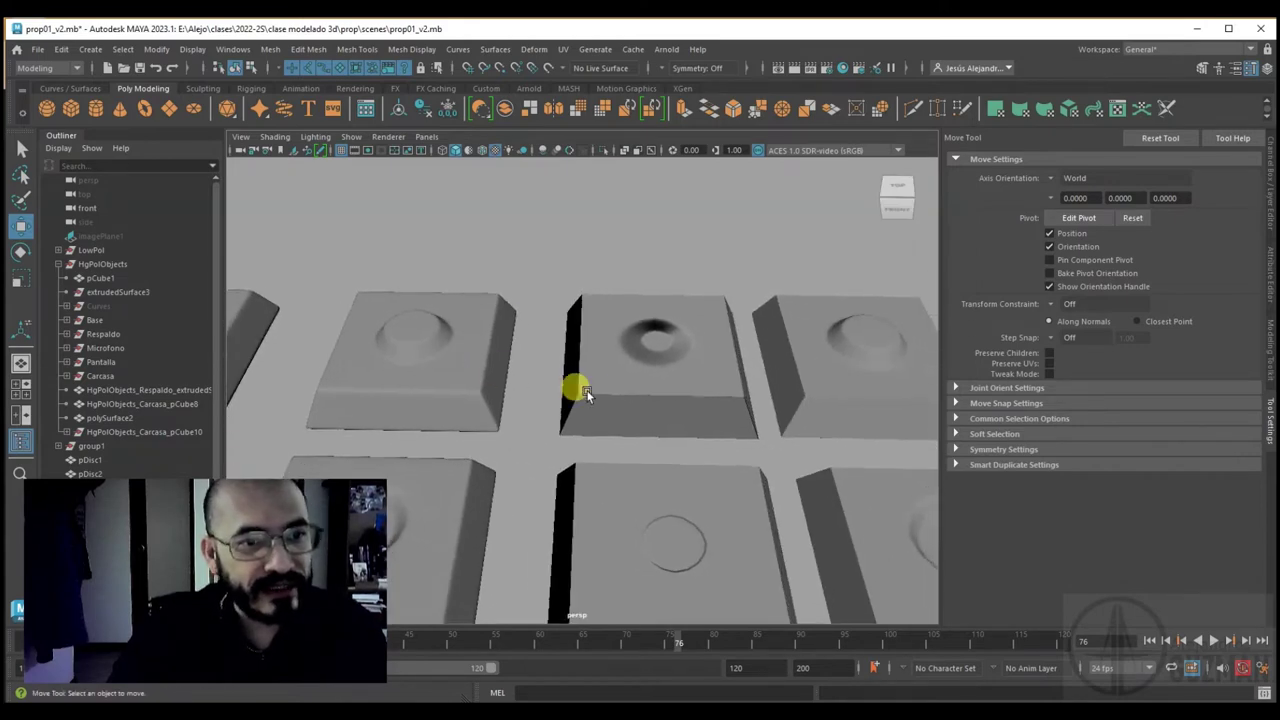
mouse_move(668, 350)
left_mouse_down("alt")
mouse_move(669, 398)
mouse_move(668, 378)
mouse_move(689, 366)
mouse_move(659, 375)
left_mouse_up("alt")
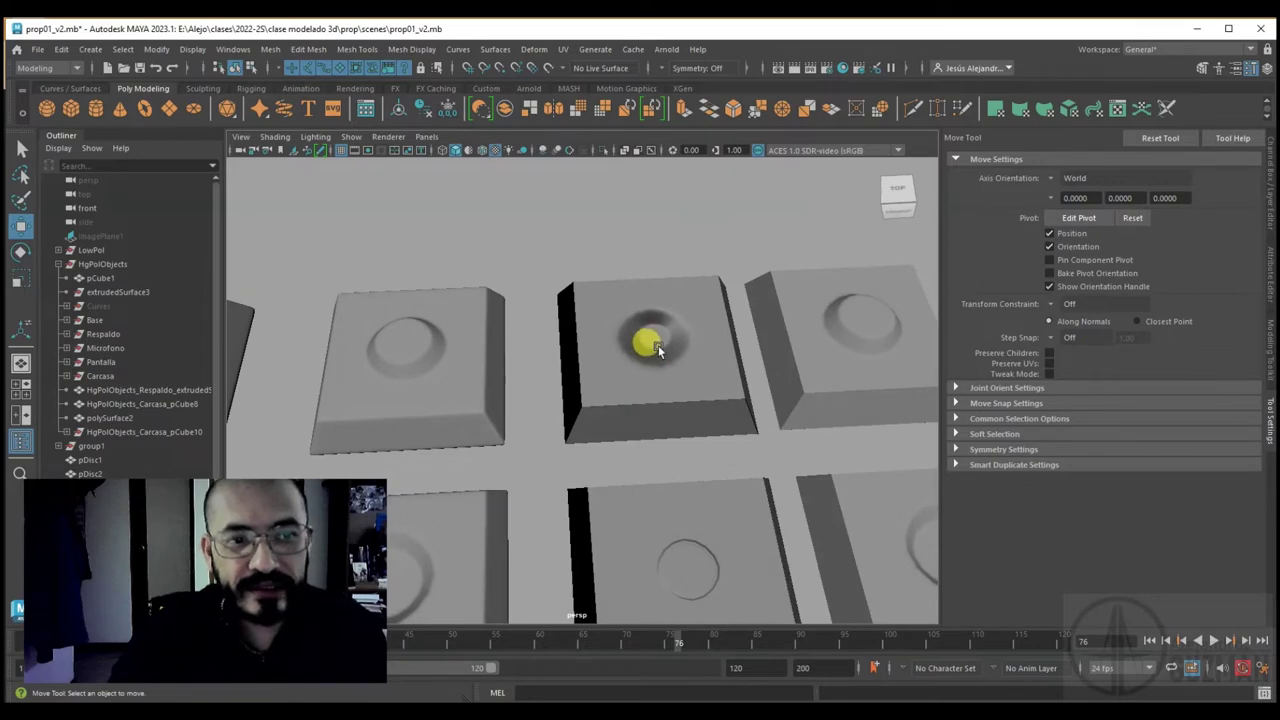
mouse_move(729, 352)
left_mouse_down("alt")
mouse_move(660, 337)
mouse_move(685, 360)
mouse_move(672, 356)
left_mouse_up("alt")
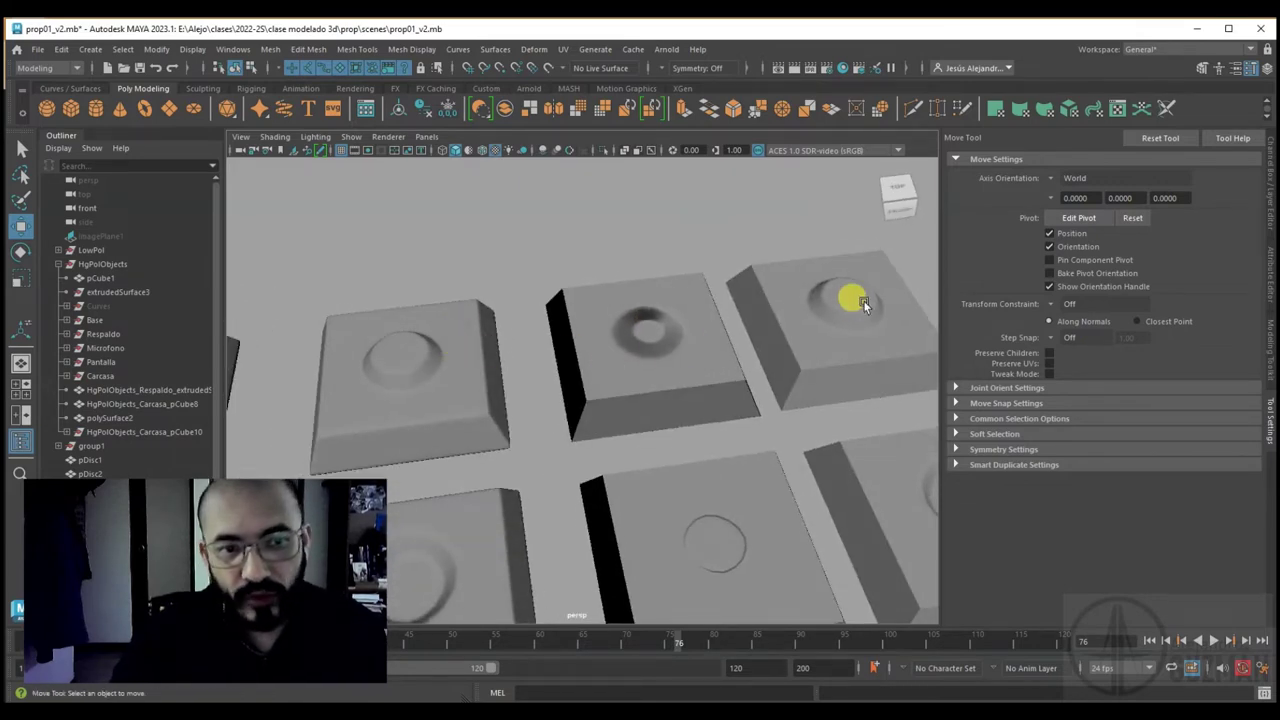
left_click(863, 303)
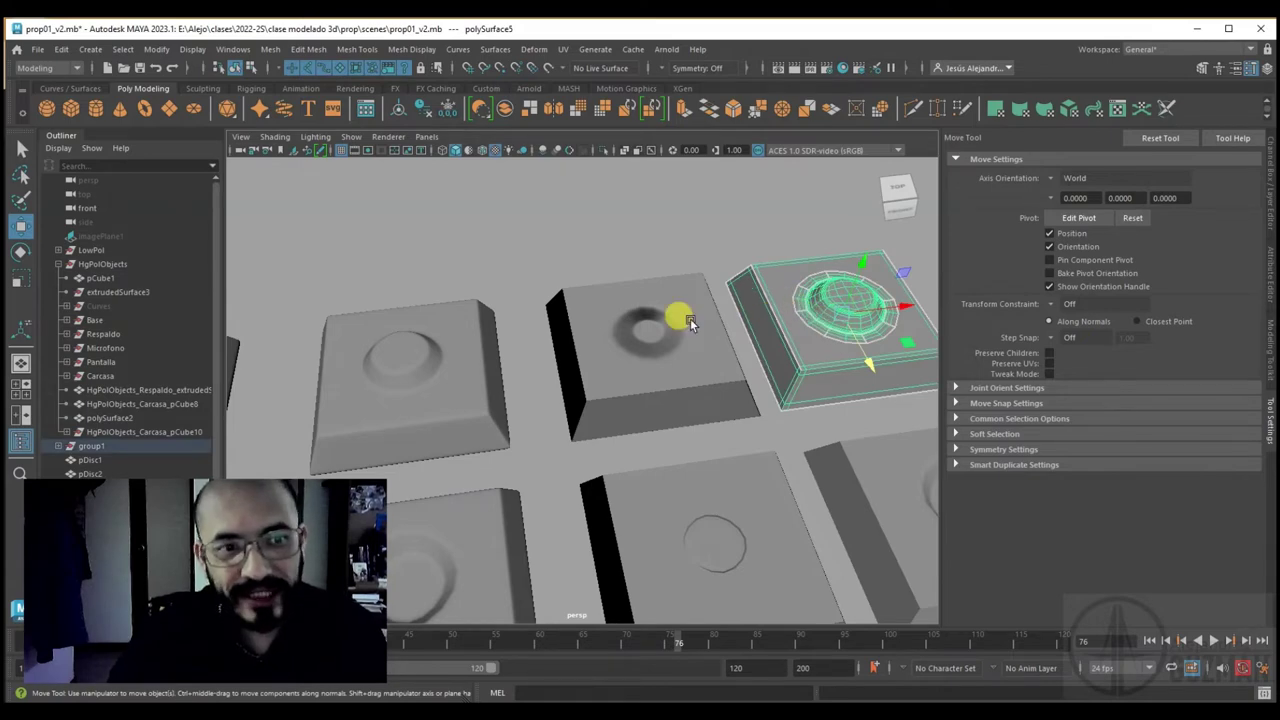
left_click(690, 318)
mouse_move(693, 349)
left_mouse_down("alt")
mouse_move(688, 378)
mouse_move(718, 400)
mouse_move(734, 366)
mouse_move(707, 404)
mouse_move(672, 388)
left_mouse_up("alt")
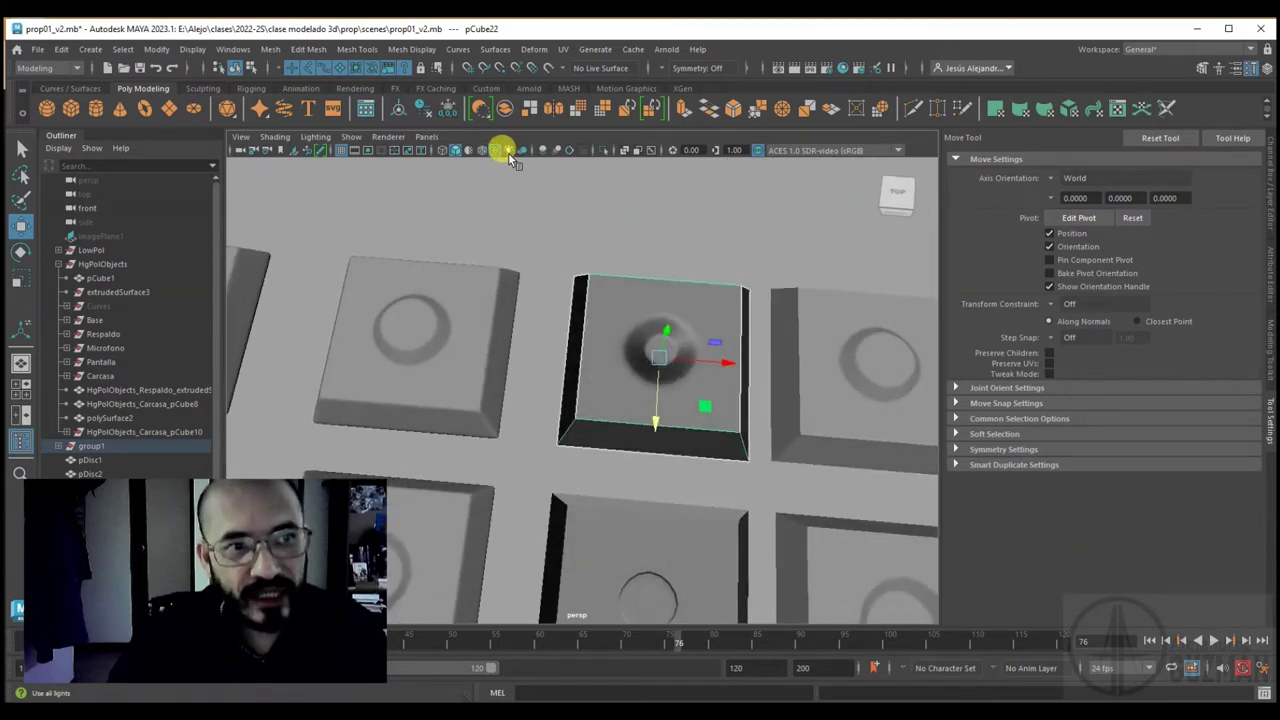
Enable Screen-space Ambient Occlusion and expand Floating Point Render Target in the Viewport 2.0 options
left_click(541, 151)
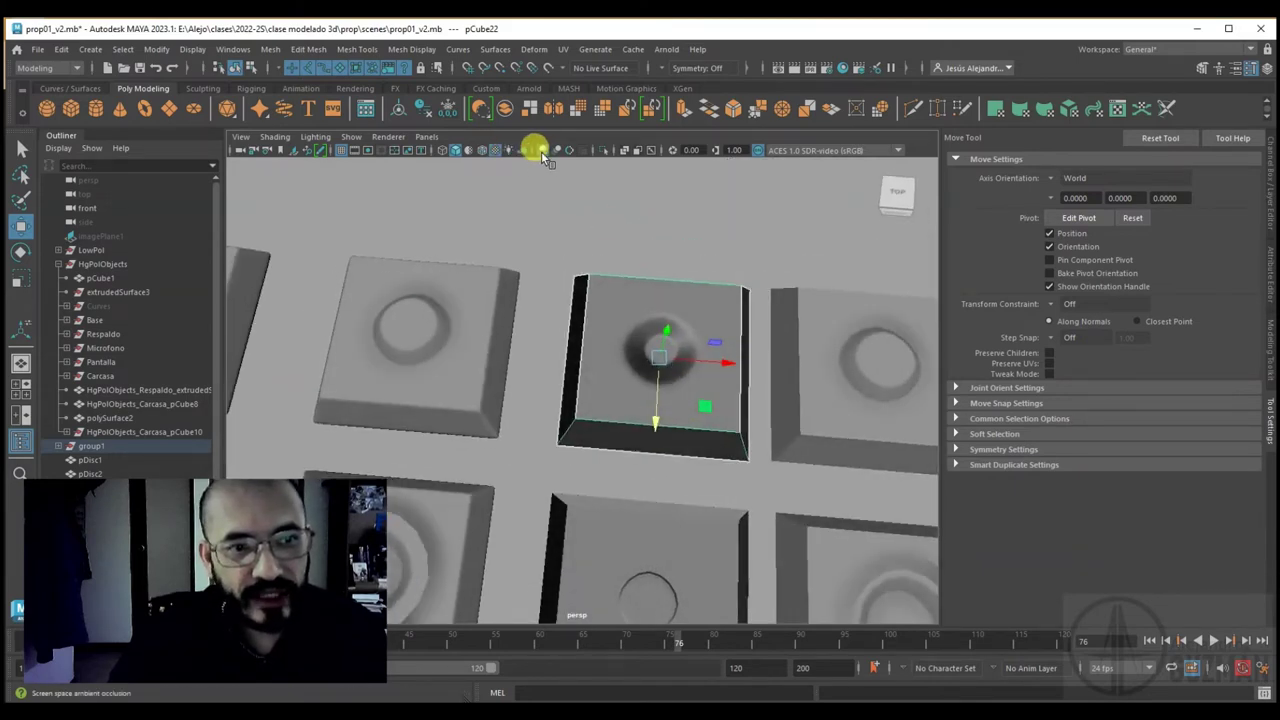
left_click_drag(654, 358, 870, 347, "alt")
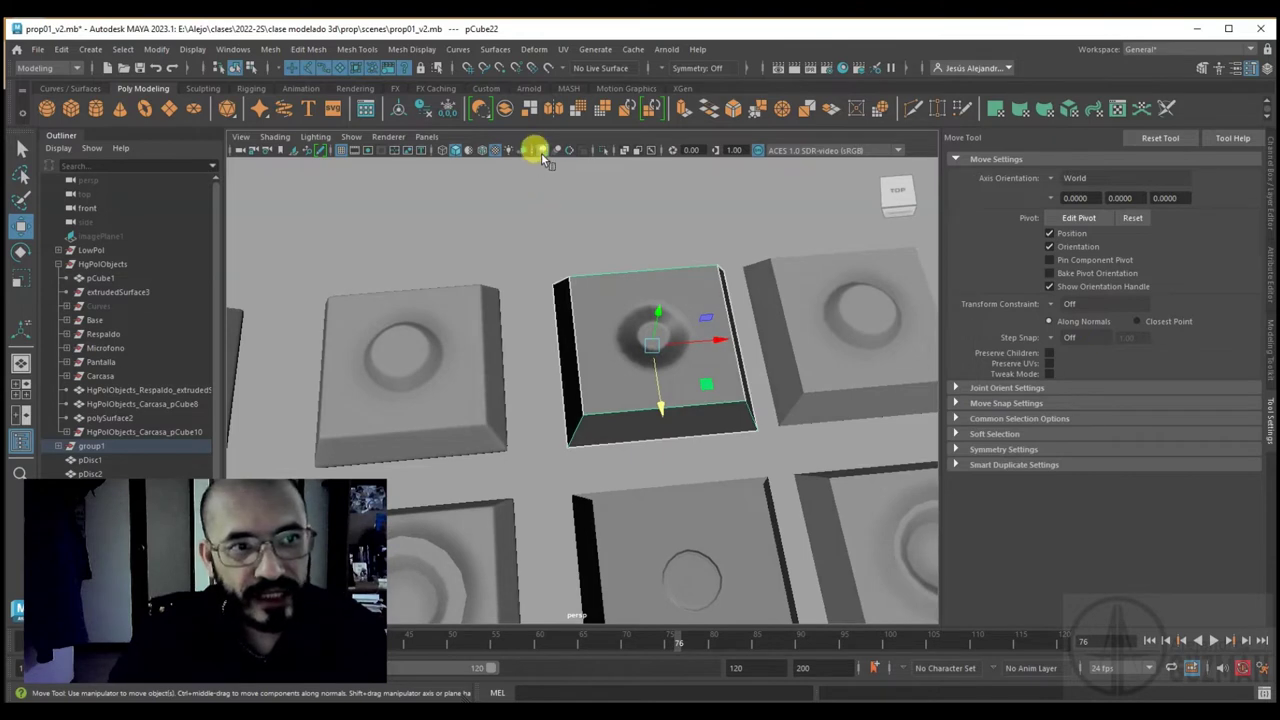
left_click(380, 137)
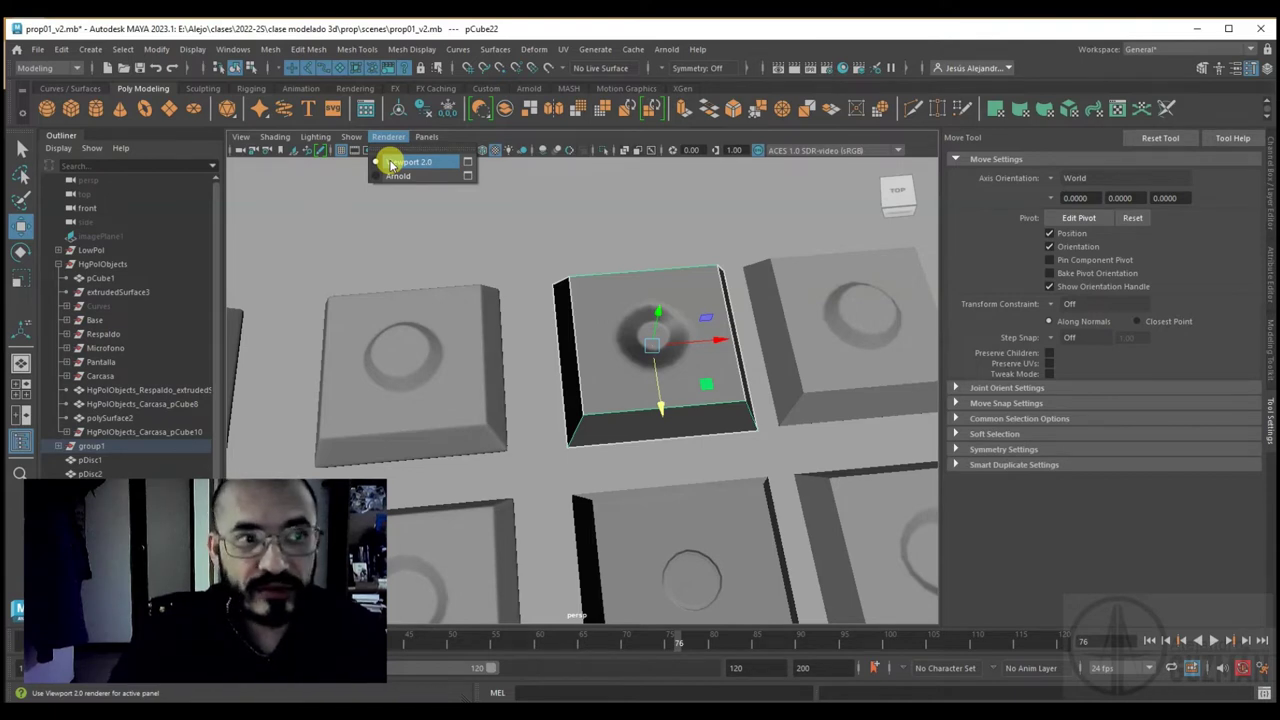
left_click(467, 162)
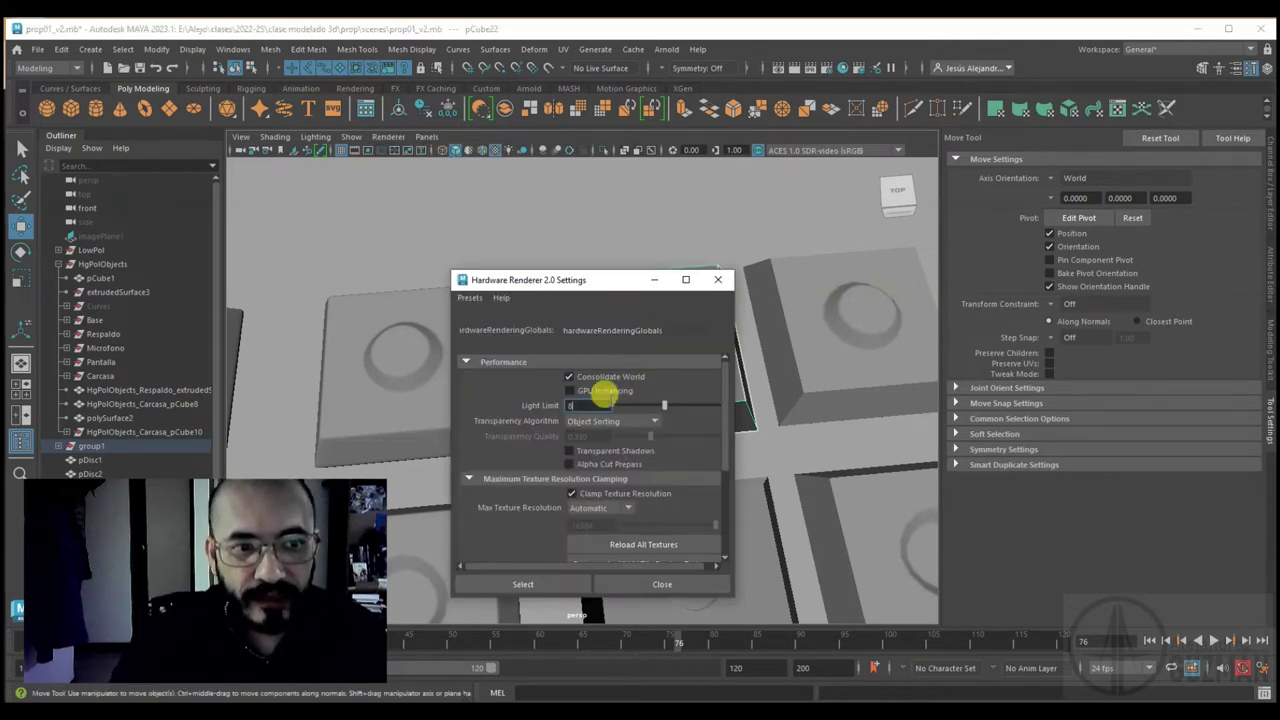
scroll(611, 437, "down", 3)
scroll(609, 430, "down", 2)
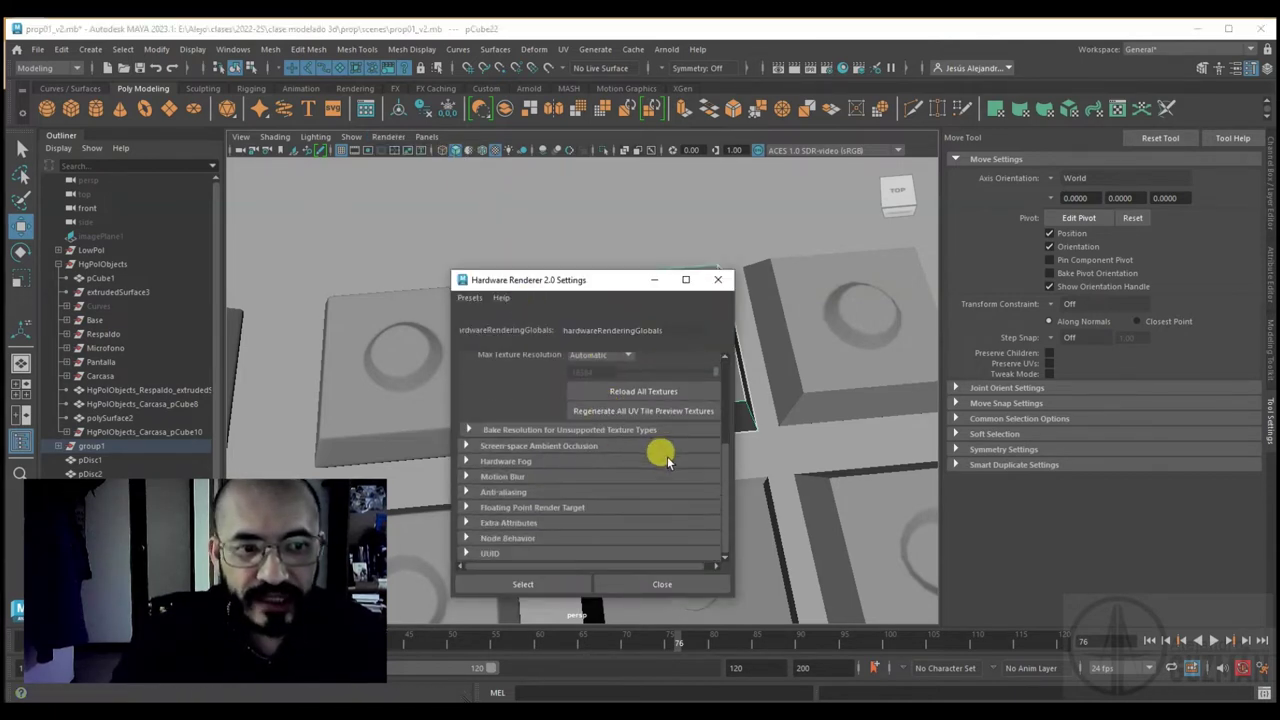
left_click(556, 508)
scroll(590, 510, "down", 1)
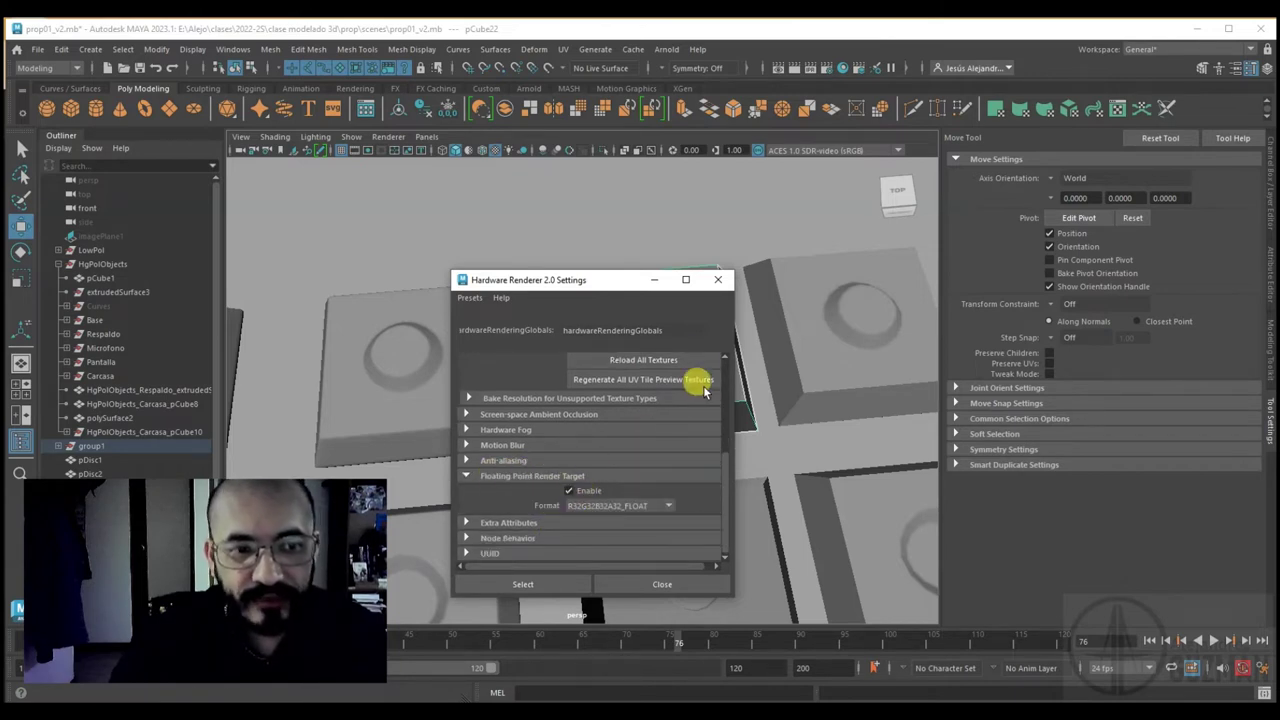
left_click(717, 279)
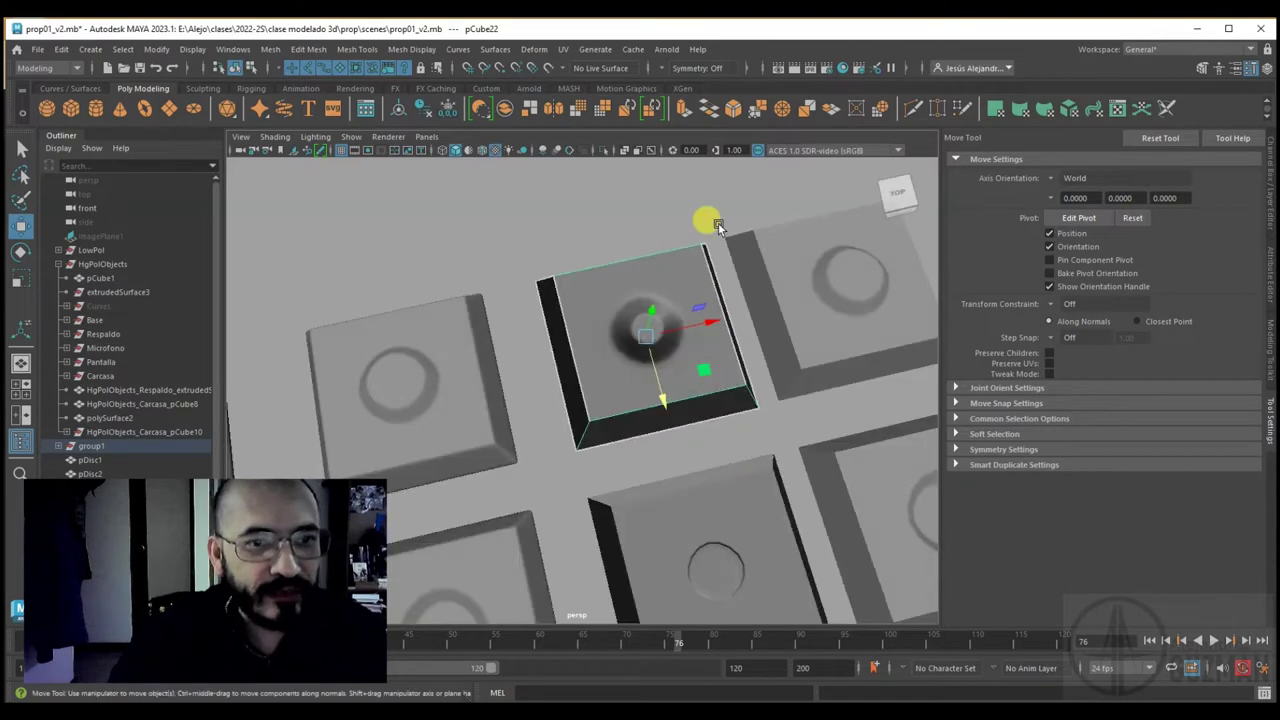
Orbit over the tiles, briefly selecting pCube23 and pCube24 to inspect them
left_click(716, 221)
mouse_move(718, 387)
left_mouse_down("alt")
mouse_move(584, 370)
mouse_move(591, 384)
mouse_move(582, 352)
mouse_move(462, 404)
mouse_move(523, 463)
mouse_move(671, 443)
left_mouse_up("alt")
left_click(480, 394)
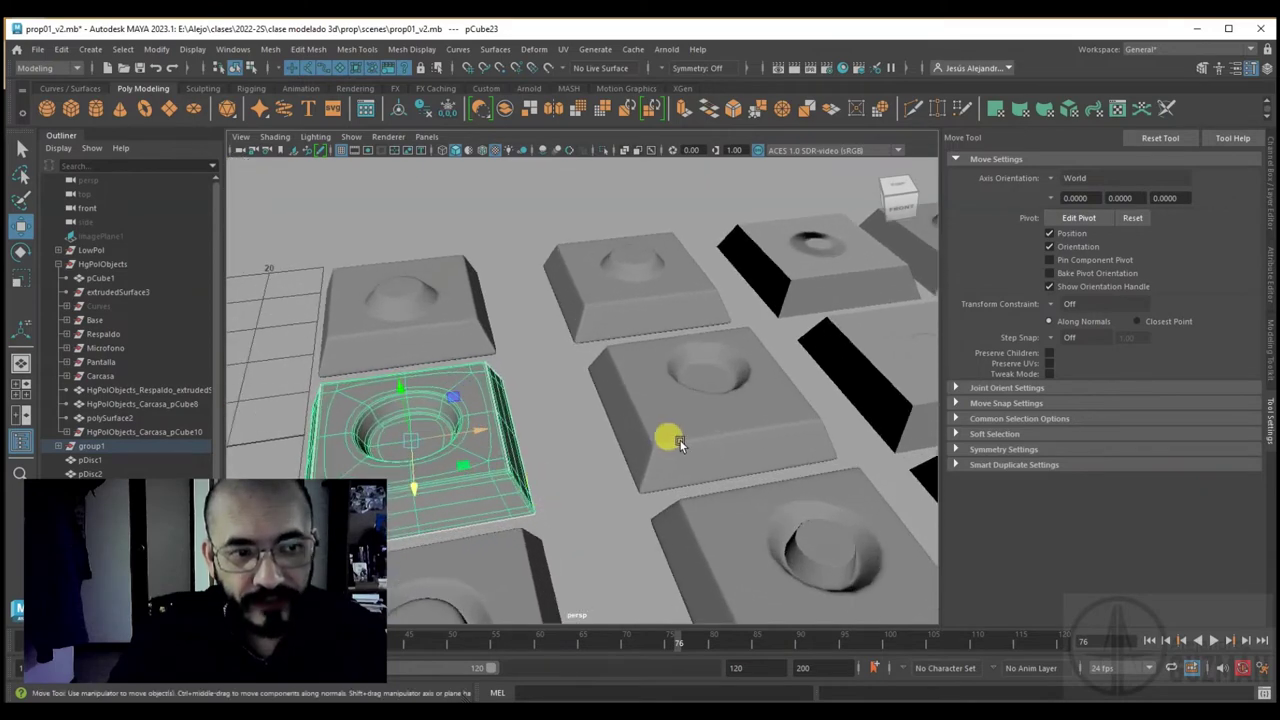
left_click(741, 416)
left_click(632, 478)
mouse_move(606, 490)
left_mouse_down("alt")
mouse_move(614, 518)
mouse_move(576, 520)
mouse_move(521, 500)
mouse_move(492, 460)
mouse_move(510, 511)
mouse_move(562, 511)
left_mouse_up("alt")
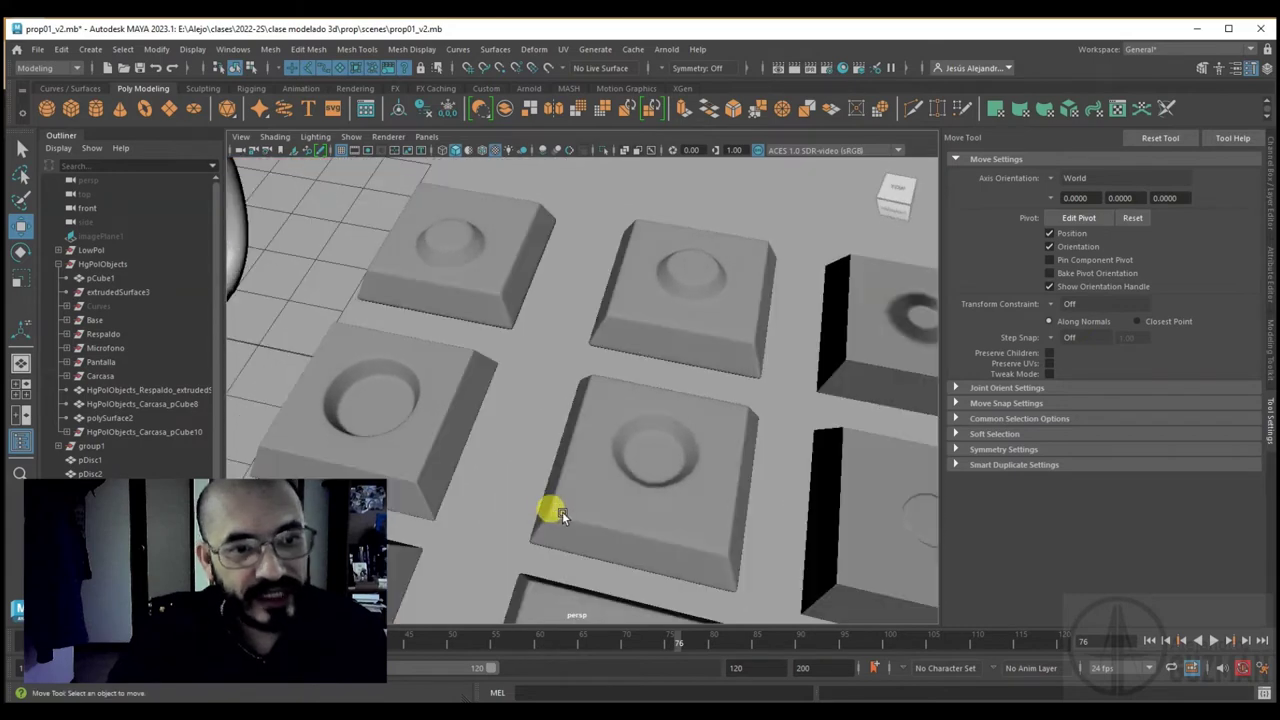
left_click_drag(628, 408, 606, 456, "alt")
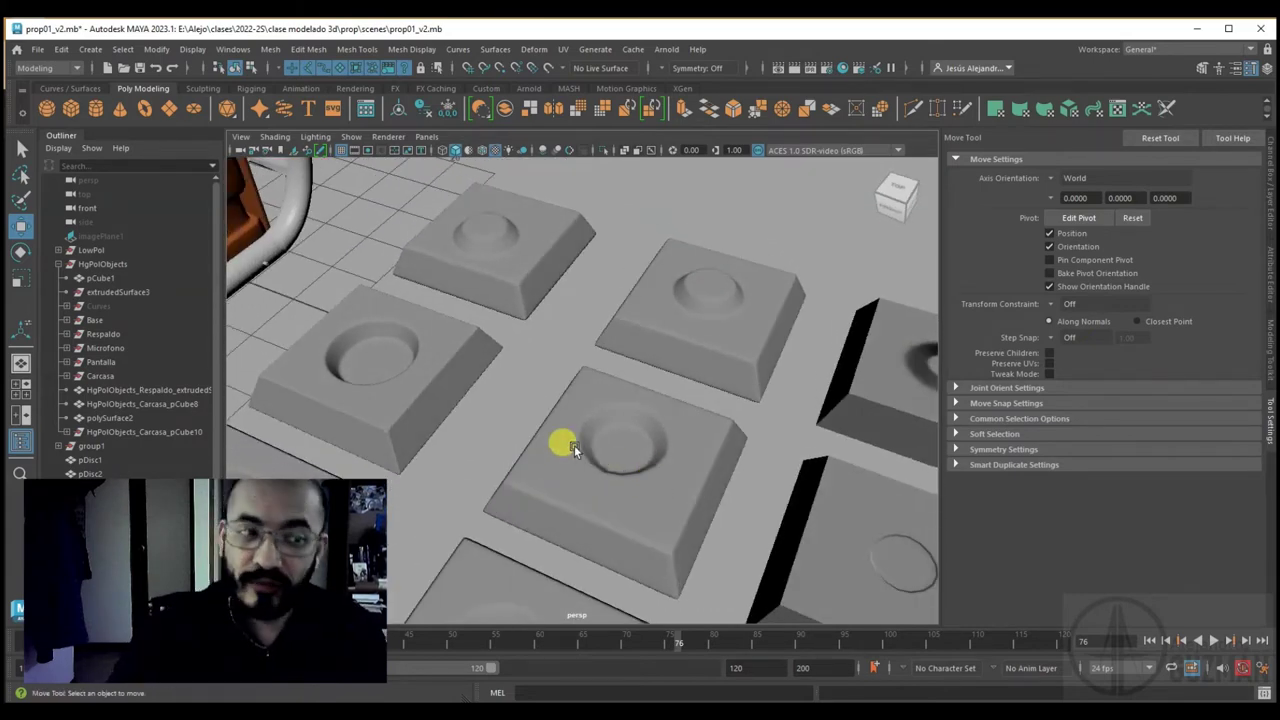
mouse_move(640, 409)
left_mouse_down("alt")
mouse_move(666, 514)
mouse_move(698, 489)
mouse_move(690, 470)
left_mouse_up("alt")
Toggle viewport lighting off and on, re-enable ambient occlusion, and select the middle tile up close
left_click(511, 153)
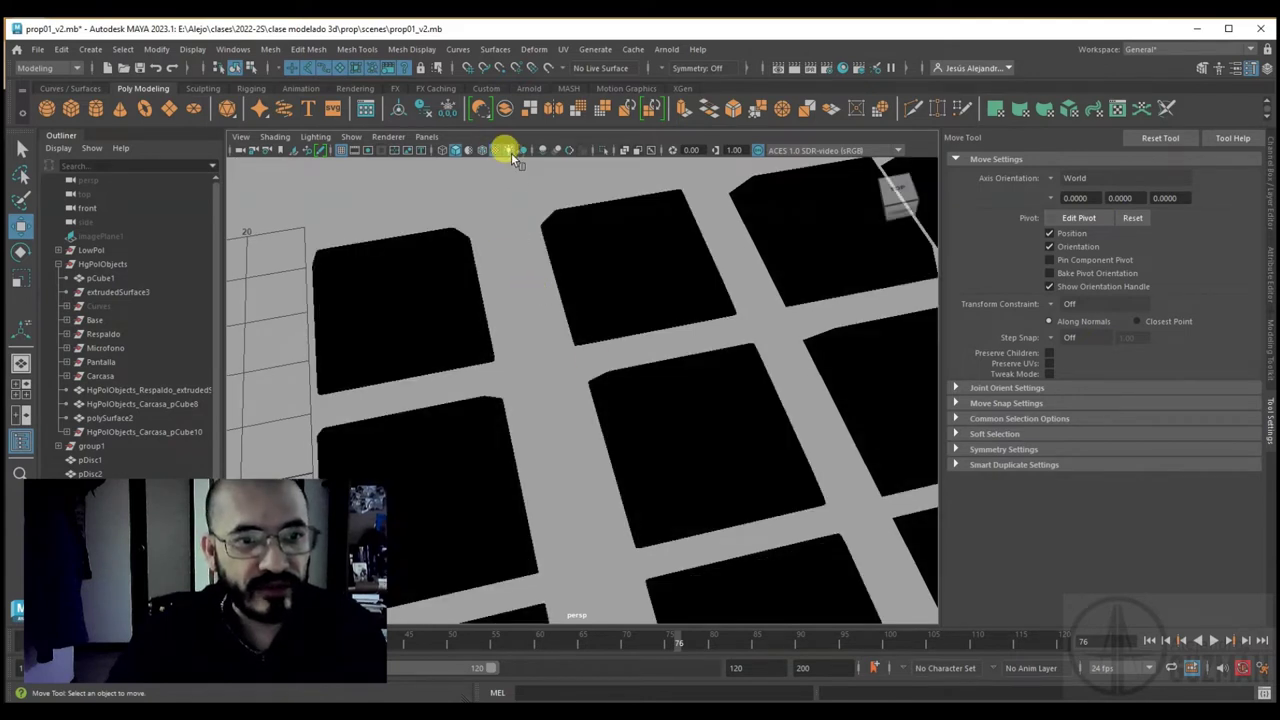
left_click(511, 153)
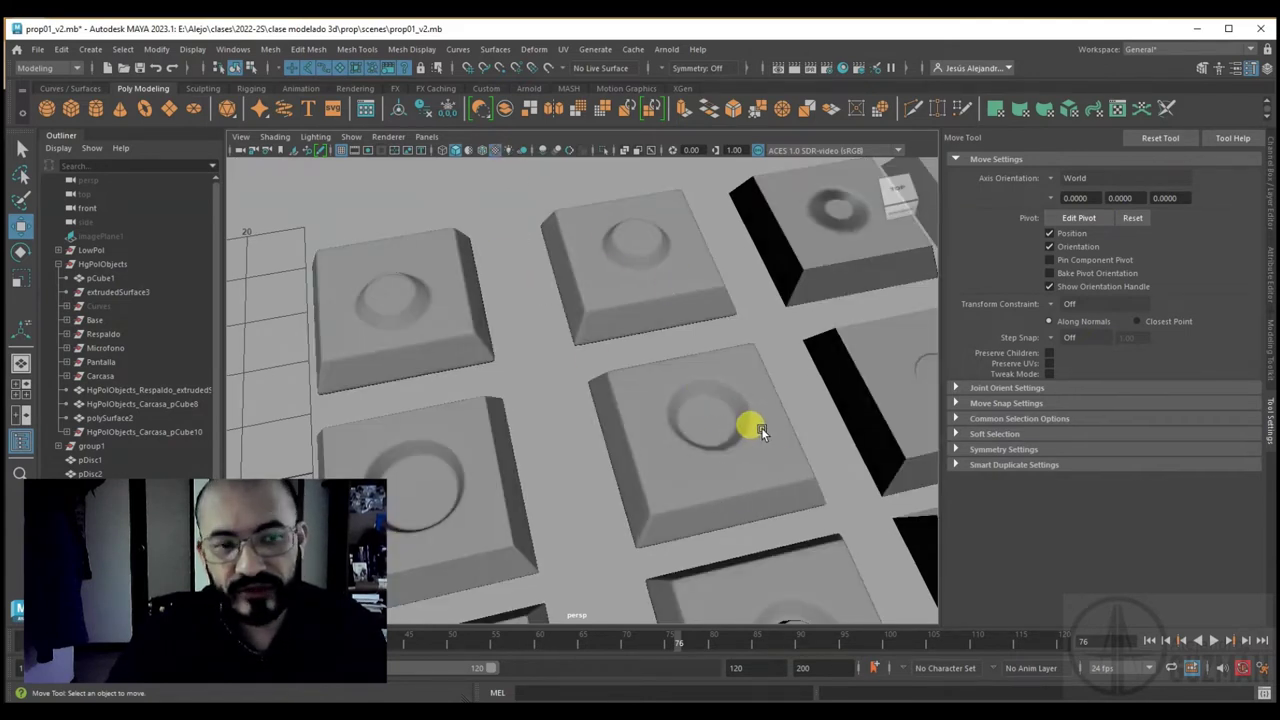
left_click(542, 150)
mouse_move(741, 459)
left_mouse_down("alt")
mouse_move(758, 448)
mouse_move(741, 409)
mouse_move(706, 457)
left_mouse_up("alt")
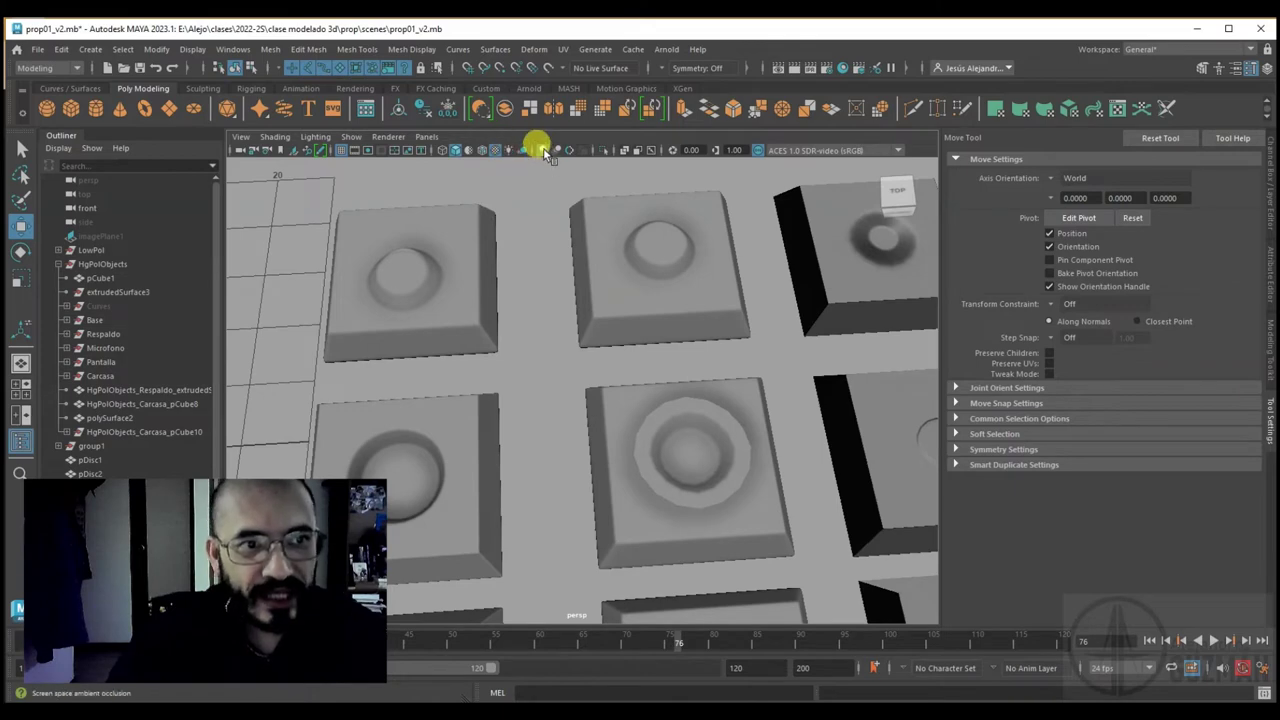
mouse_move(808, 449)
left_mouse_down("alt")
mouse_move(480, 371)
mouse_move(782, 351)
left_mouse_up("alt")
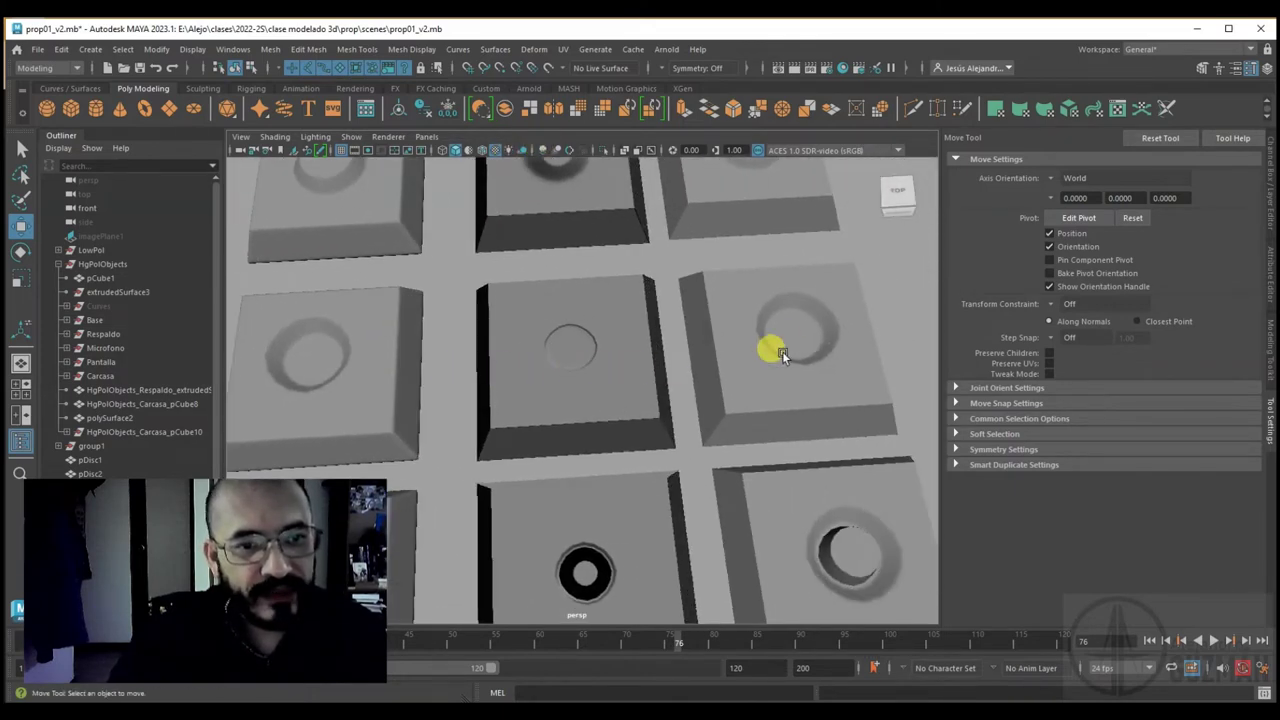
left_click(799, 344)
left_click(555, 364)
mouse_move(555, 364)
right_mouse_down("alt")
mouse_move(597, 372)
mouse_move(714, 467)
mouse_move(709, 437)
right_mouse_up("alt")
mouse_move(722, 367)
left_mouse_down("alt")
mouse_move(673, 331)
mouse_move(802, 250)
left_mouse_up("alt")
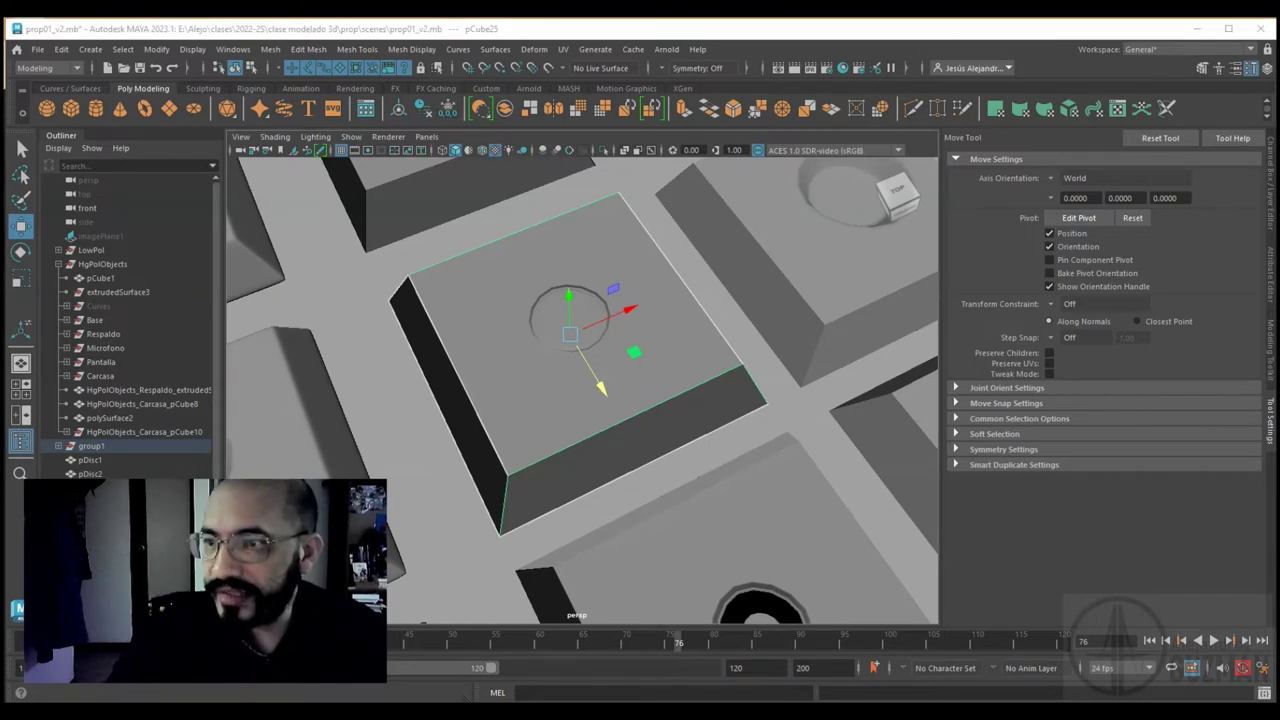
Switch to the sourceimages folder and open v6 in another app via Open With
key("alt+Tab")
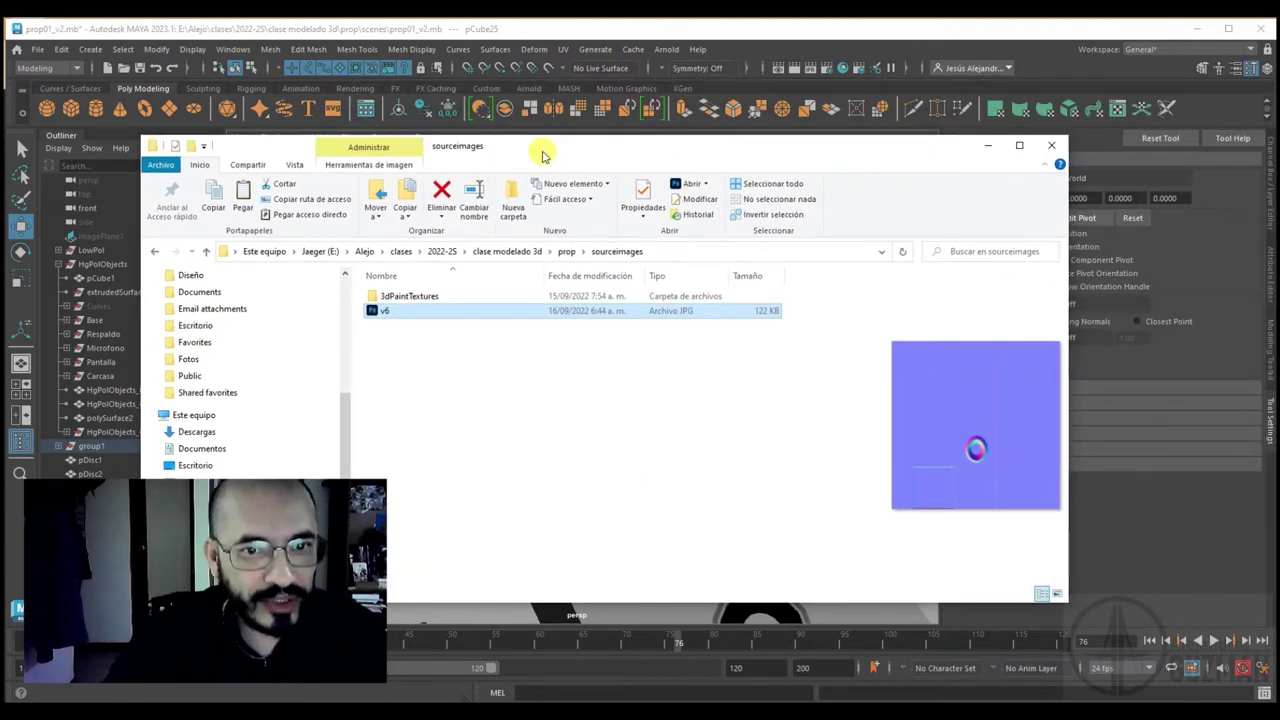
right_click(438, 317)
mouse_move(480, 541)
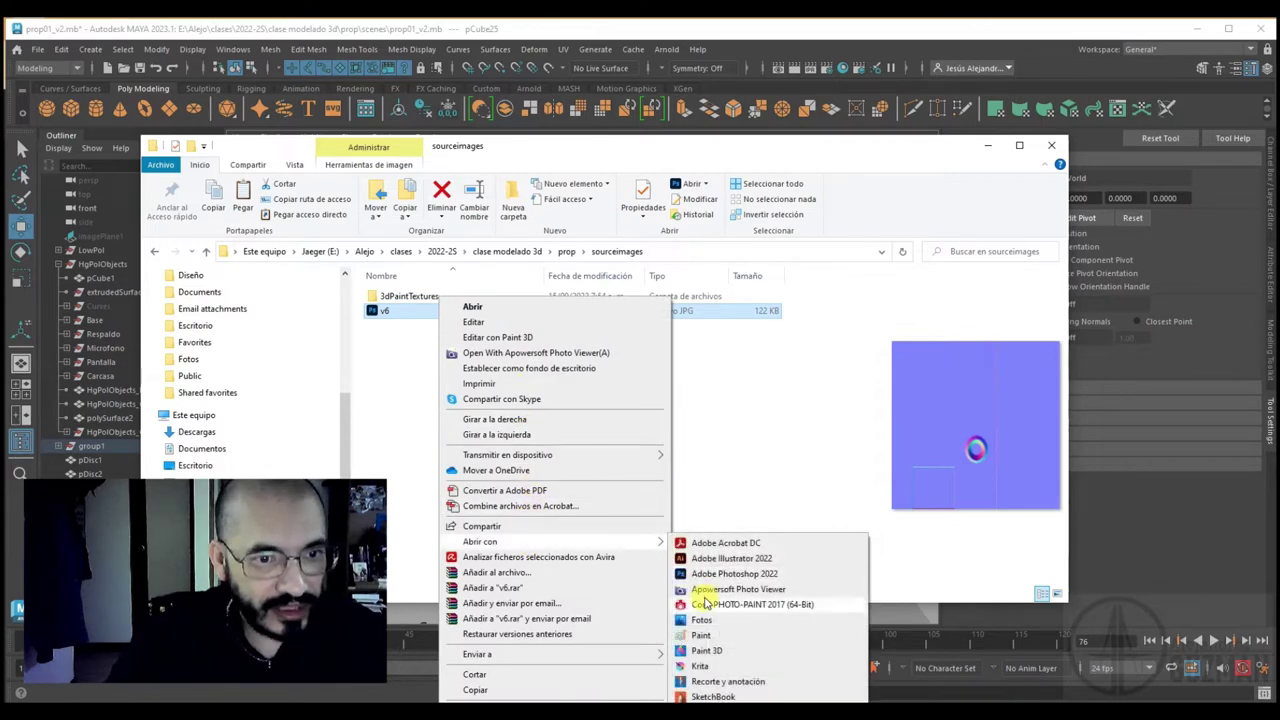
left_click(705, 604)
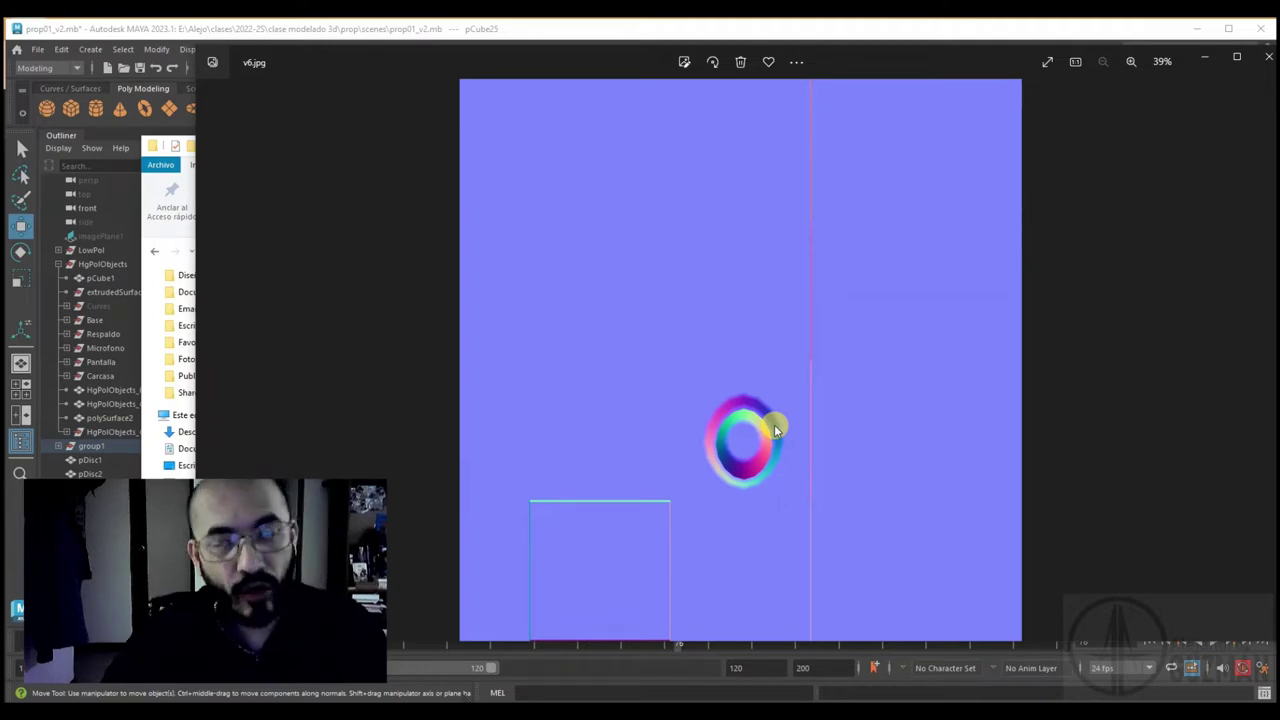
Close the v6.jpg image viewer with Escape
key("Escape")
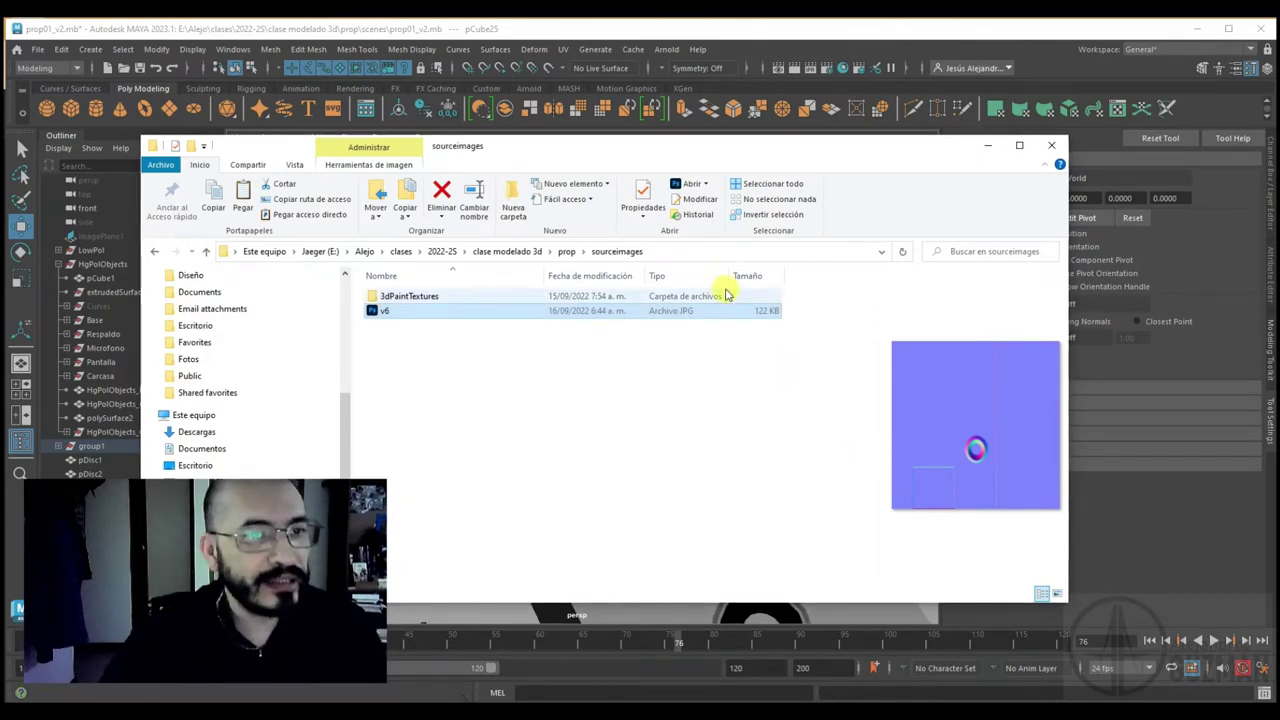
Alt+Tab away from the sourceimages folder back to the Maya viewport
key("alt+Tab")
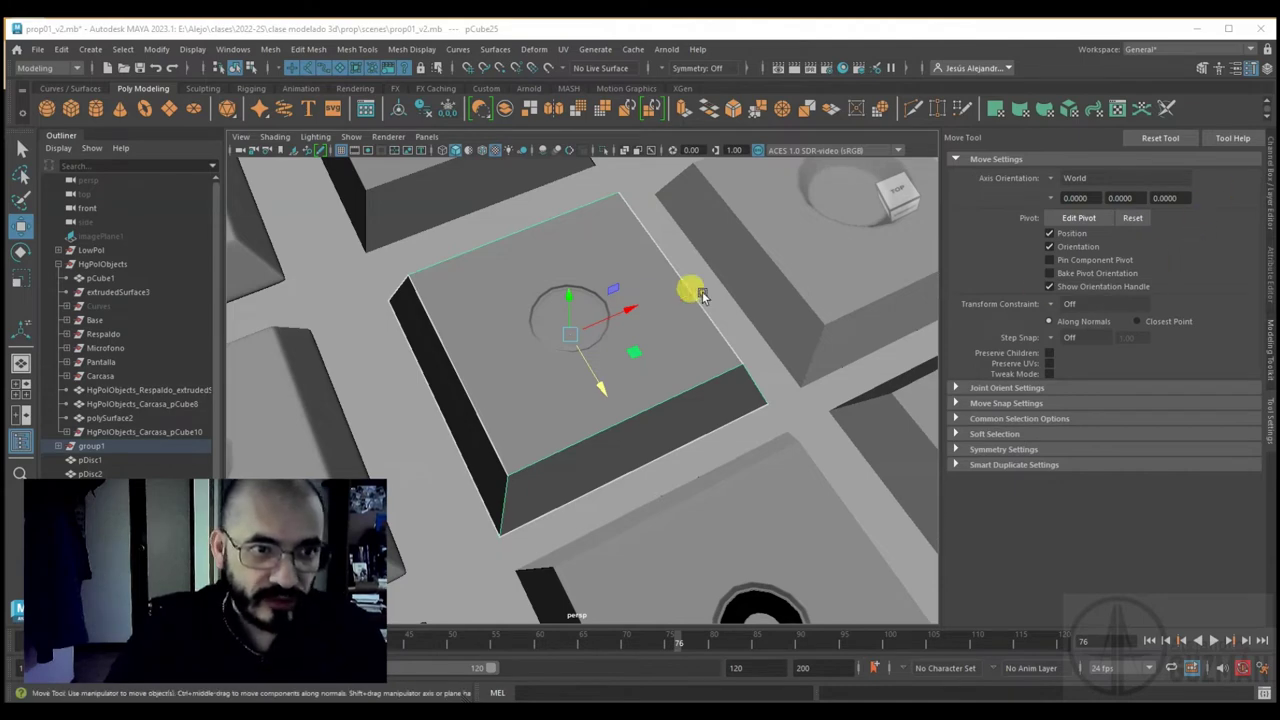
Select boss tile pCube26, turn off smooth preview, and apply Mesh > Smooth with 2 divisions
scroll(654, 303, "down", 3)
mouse_move(650, 305)
left_mouse_down("alt")
mouse_move(707, 321)
mouse_move(603, 277)
mouse_move(663, 294)
mouse_move(420, 428)
left_mouse_up("alt")
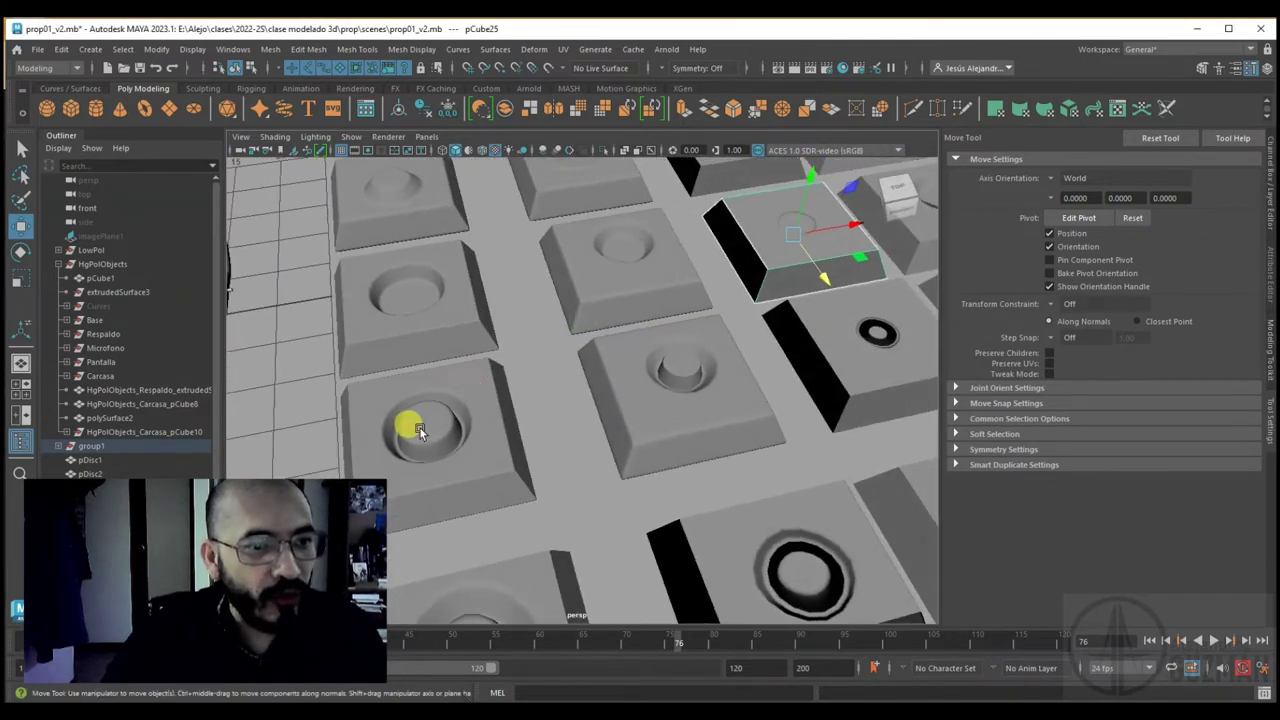
mouse_move(685, 413)
middle_mouse_down("alt")
mouse_move(443, 408)
mouse_move(666, 323)
middle_mouse_up("alt")
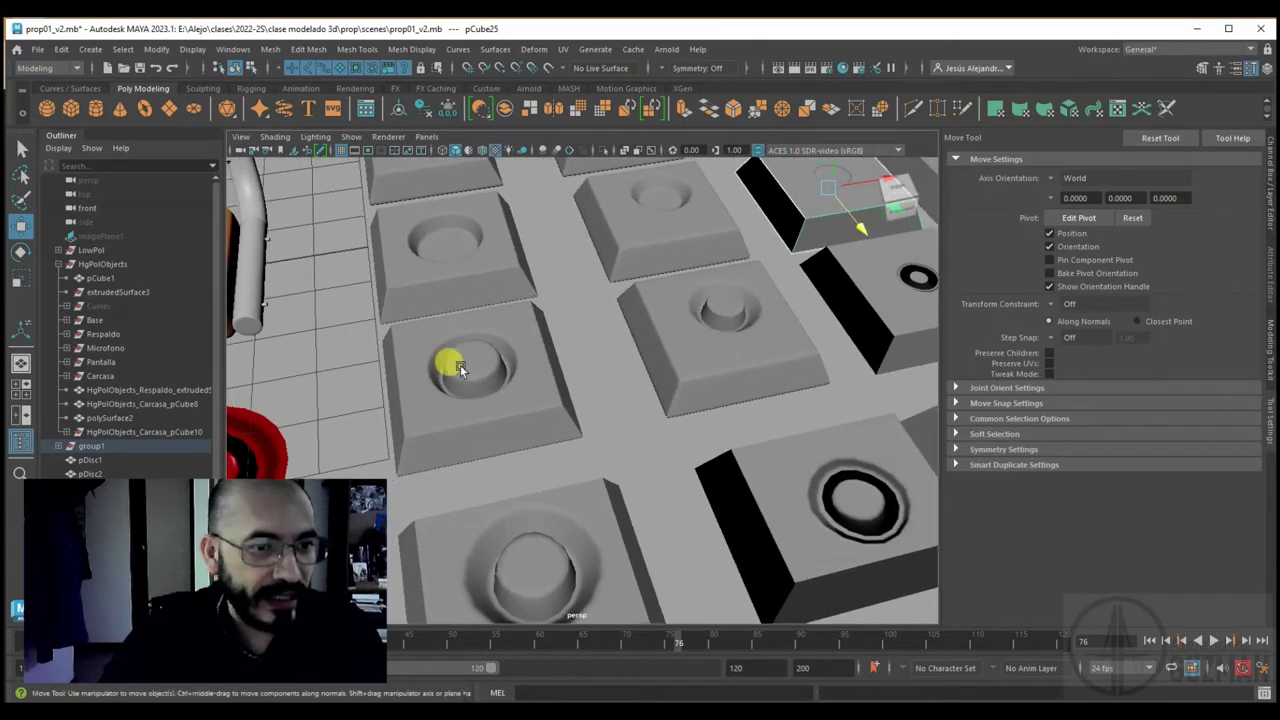
left_click(460, 364)
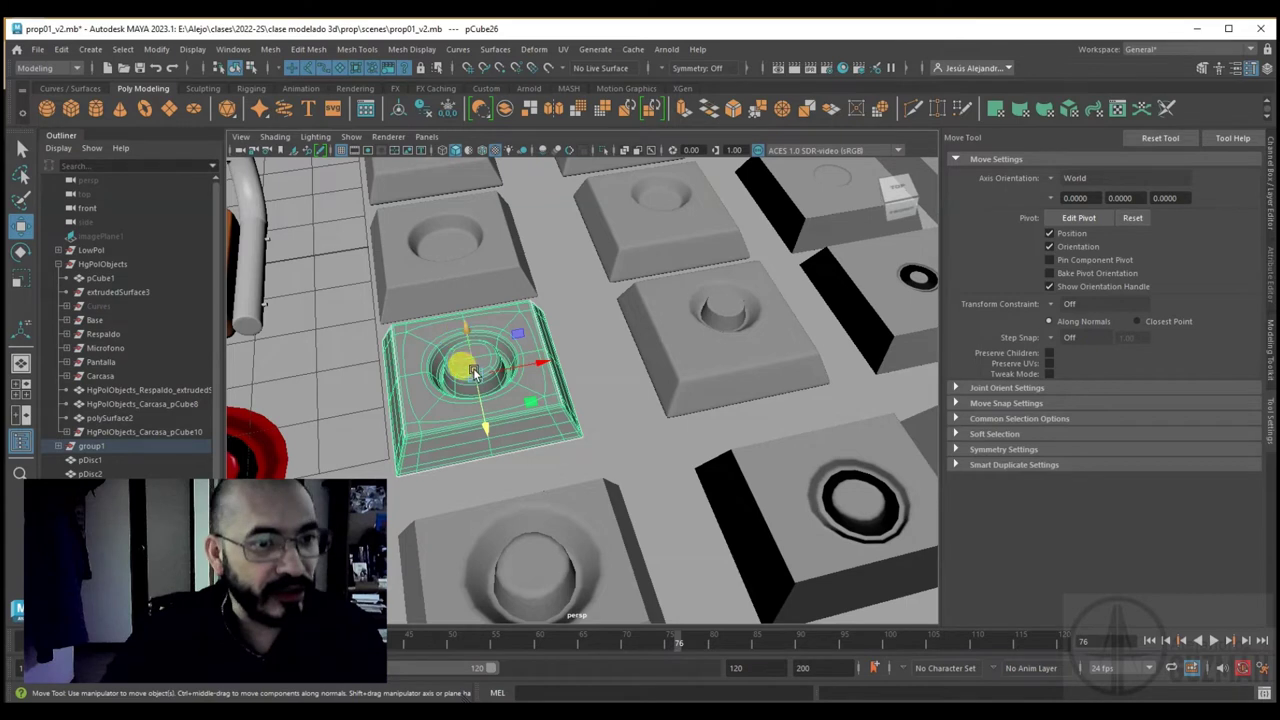
key("1")
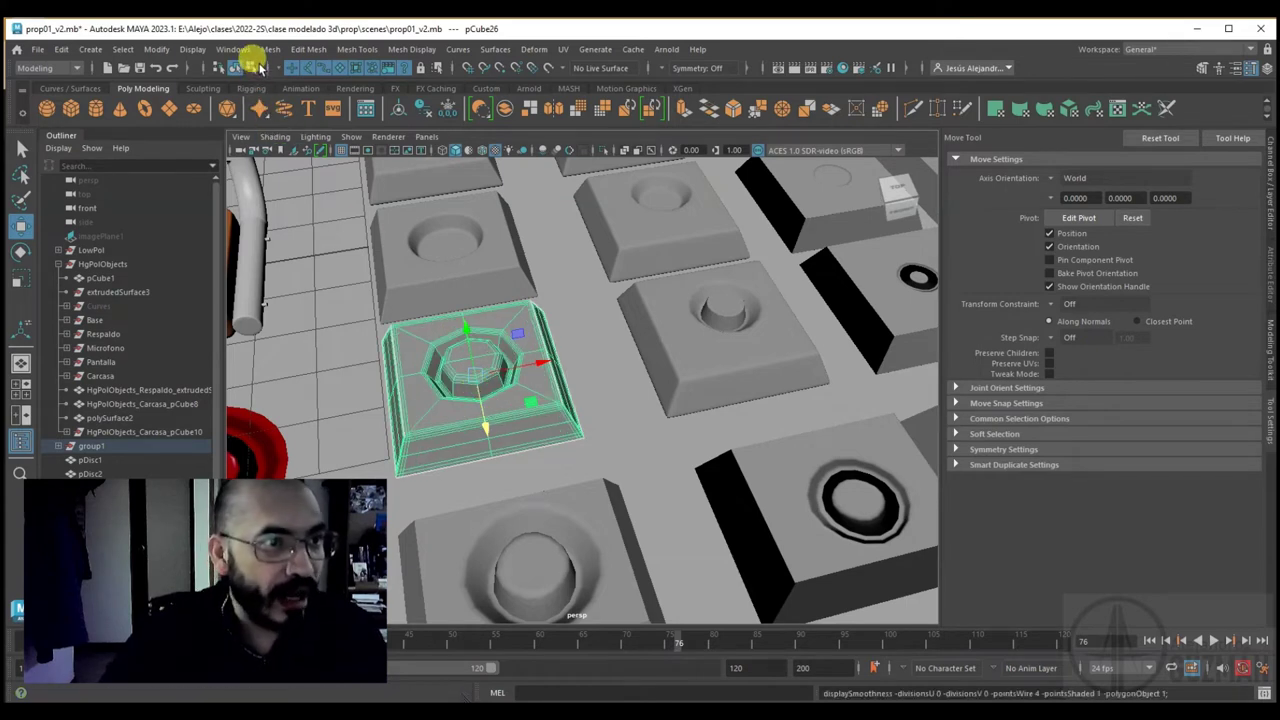
left_click(268, 49)
left_click(310, 209)
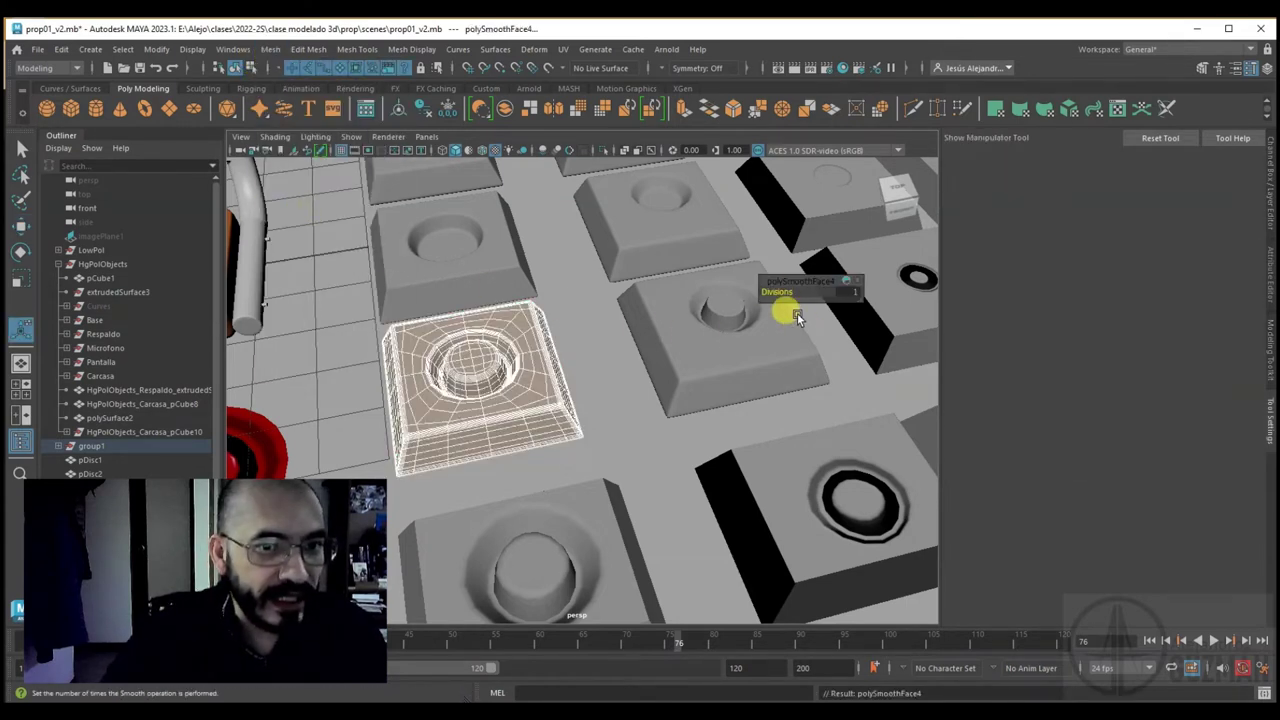
left_click_drag(796, 292, 803, 292)
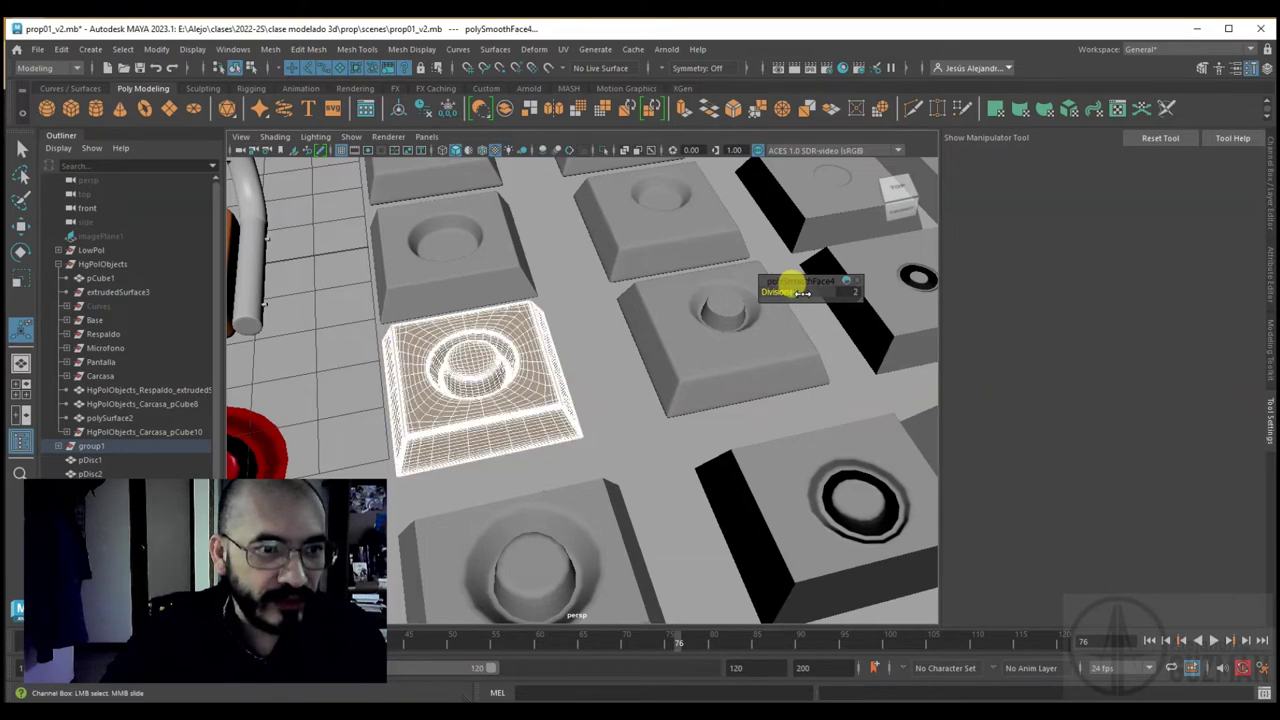
scroll(555, 390, "up", 3)
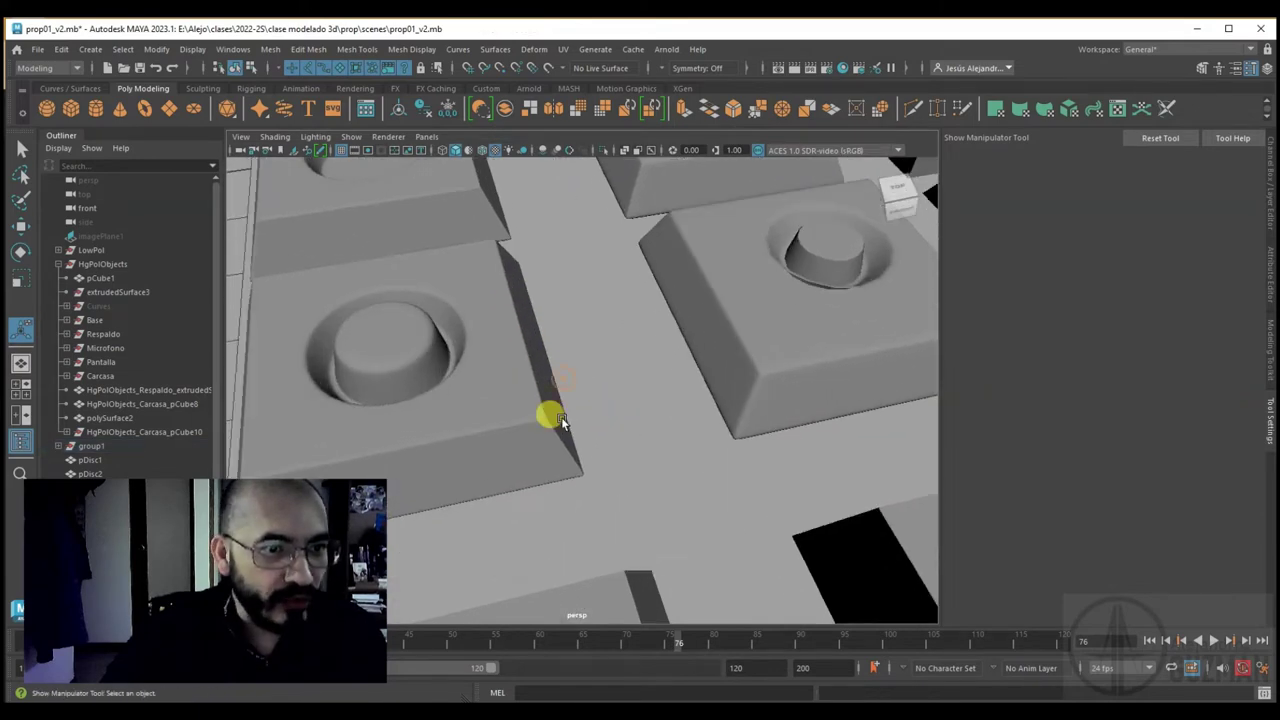
Select the neighbouring tile and pan it toward the centre of the view
left_click(505, 410)
middle_click_drag(505, 410, 486, 414, "alt")
left_click(474, 394)
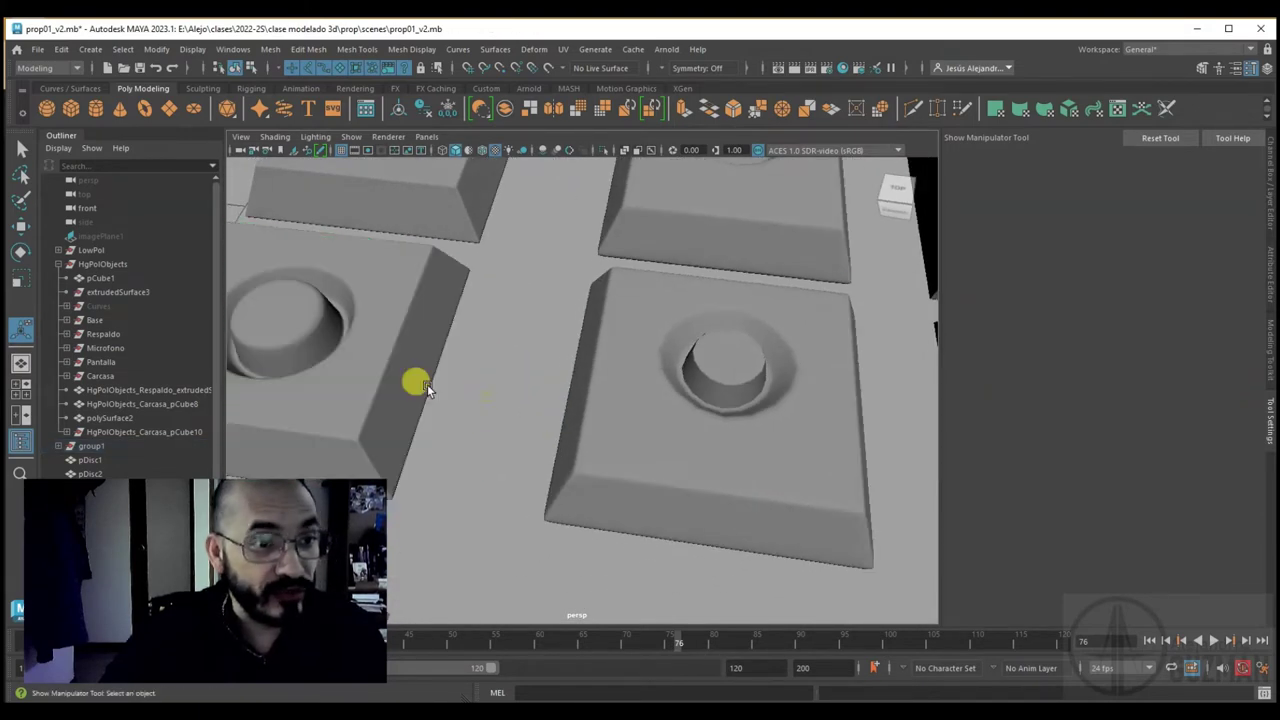
middle_click_drag(420, 380, 513, 368, "alt")
left_click(456, 327)
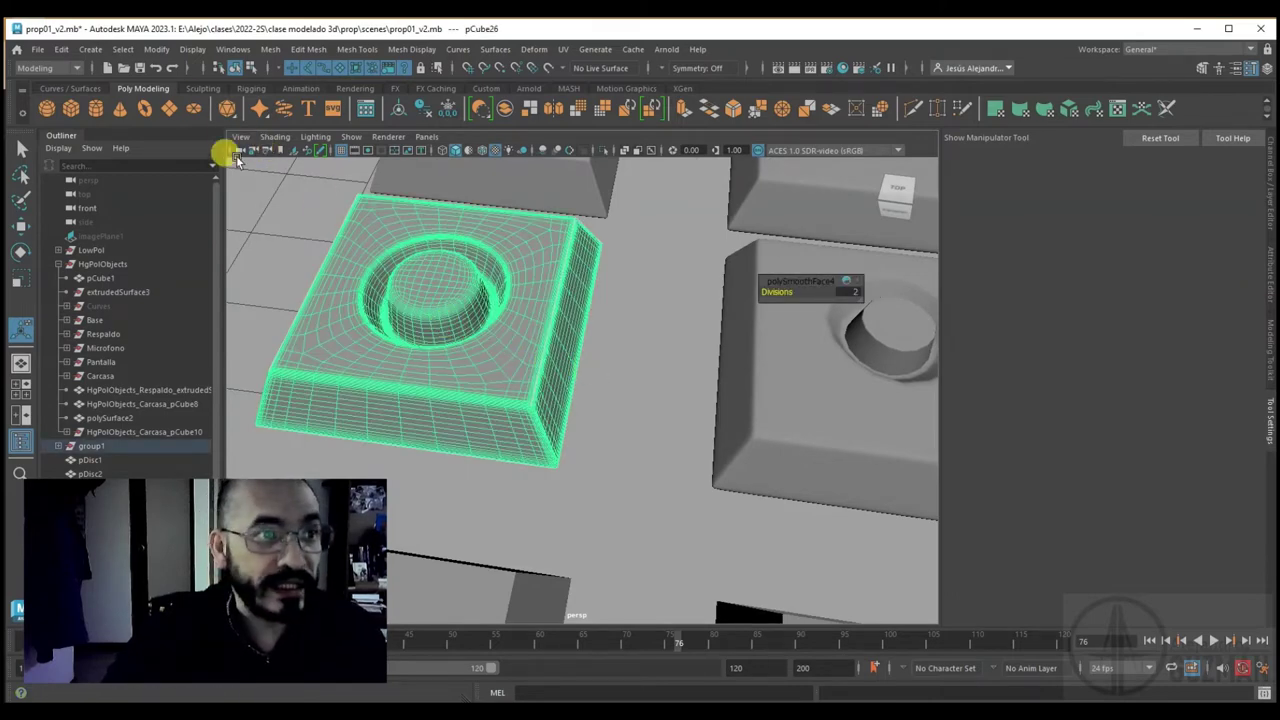
left_click(771, 406)
mouse_move(771, 408)
middle_mouse_down("alt")
mouse_move(480, 383)
mouse_move(550, 400)
middle_mouse_up("alt")
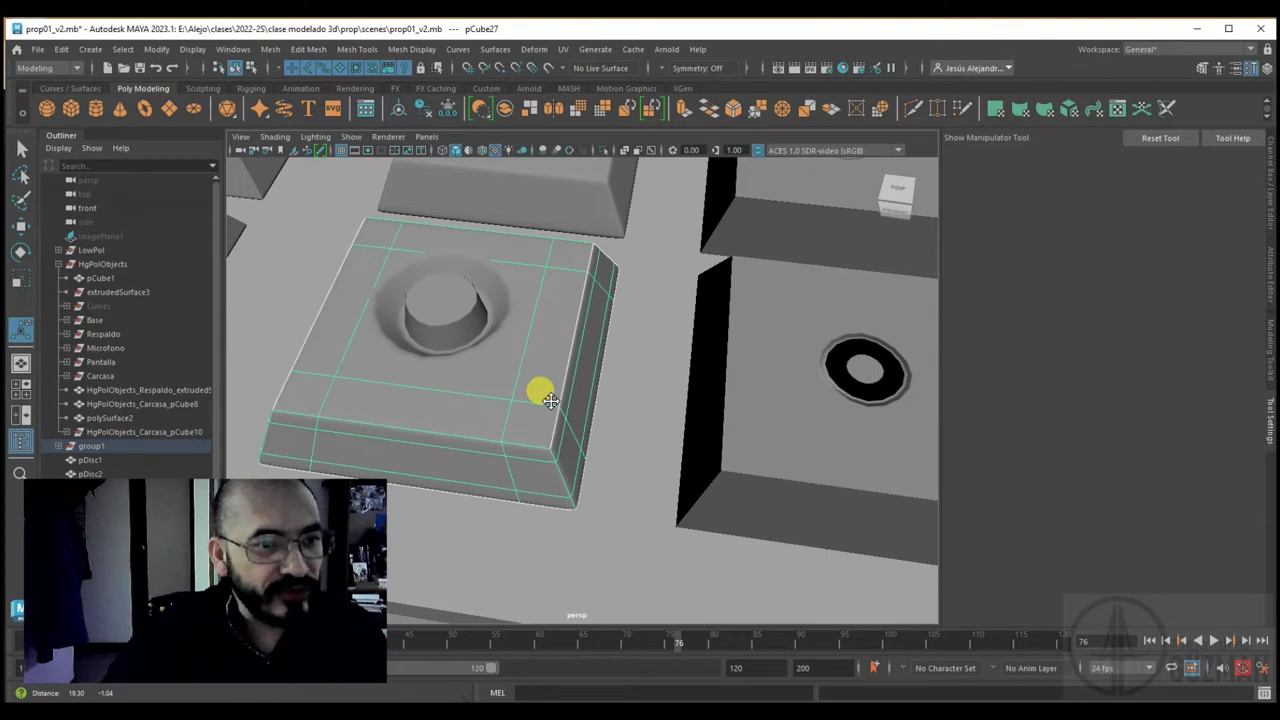
Select ring piece polySurface10 inside pCube27 and apply Mesh > Smooth at 1 division
left_click(463, 318)
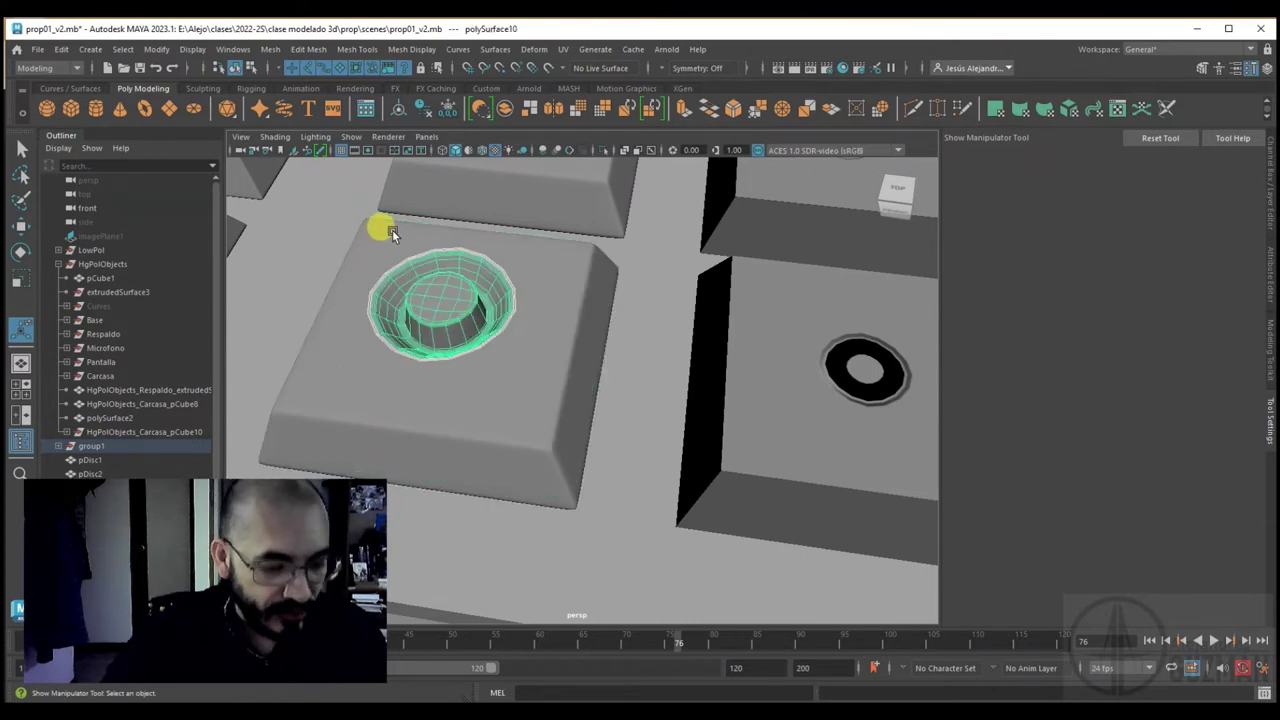
left_click(270, 49)
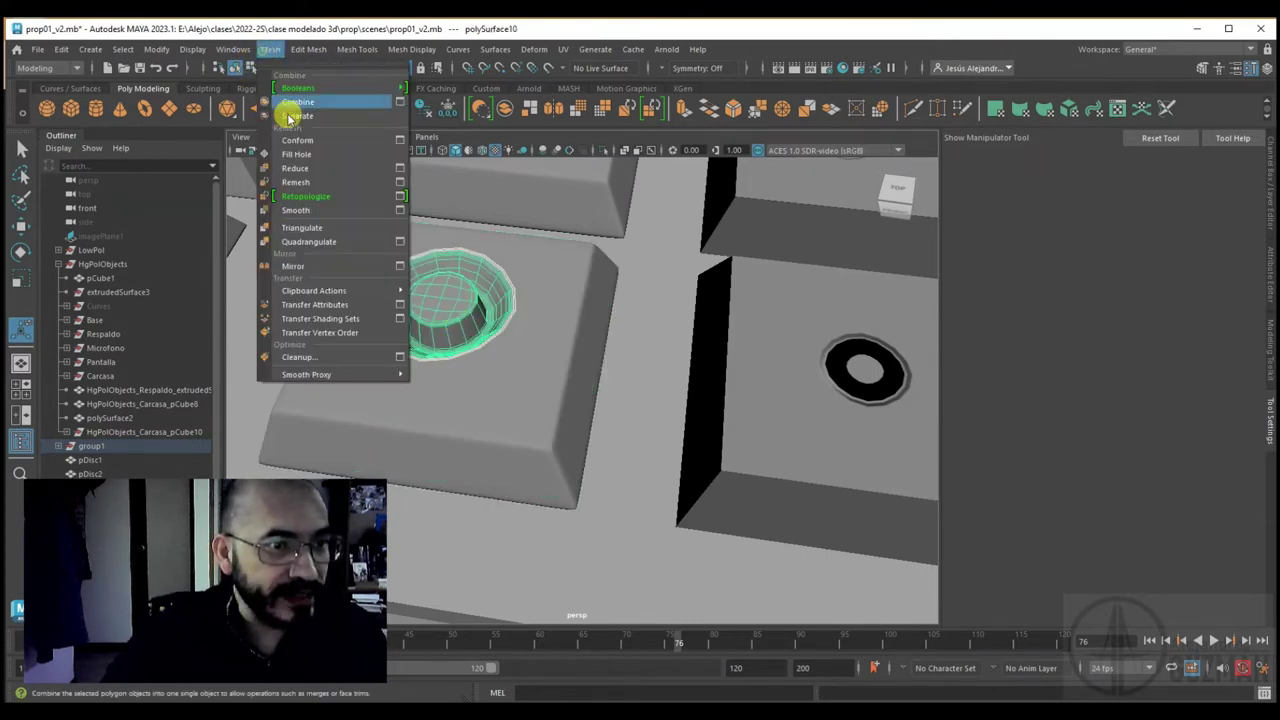
left_click(300, 210)
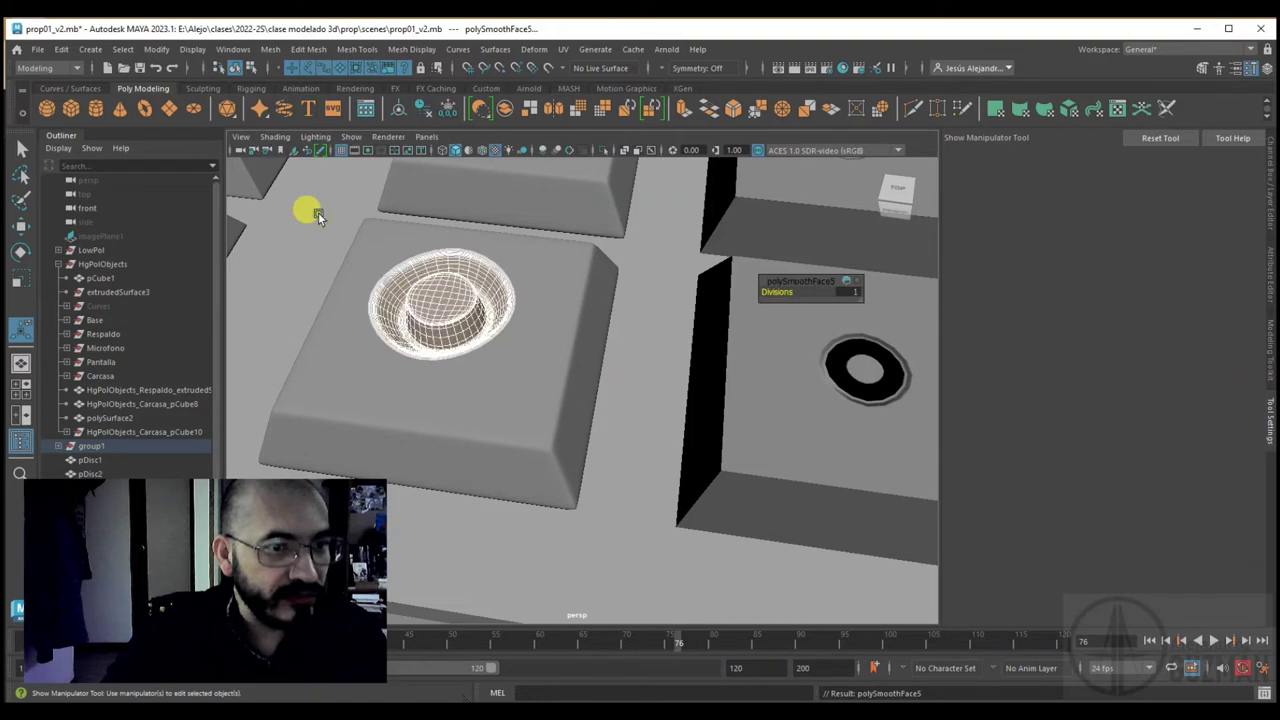
left_click(606, 366)
left_click(484, 334)
Orbit around the tile grid, selecting the recessed-hole tile and the black-ring tile
left_click(561, 366)
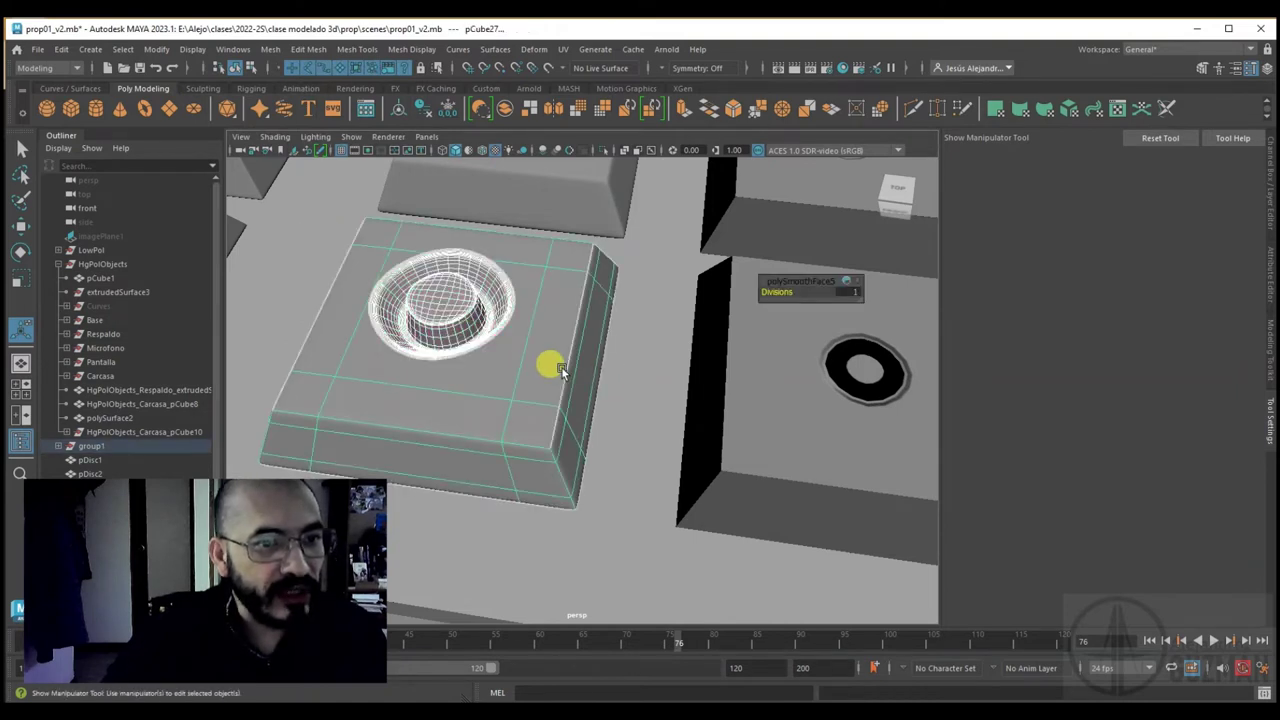
left_click(604, 399)
mouse_move(506, 371)
middle_mouse_down("alt")
mouse_move(471, 363)
mouse_move(480, 346)
mouse_move(369, 368)
middle_mouse_up("alt")
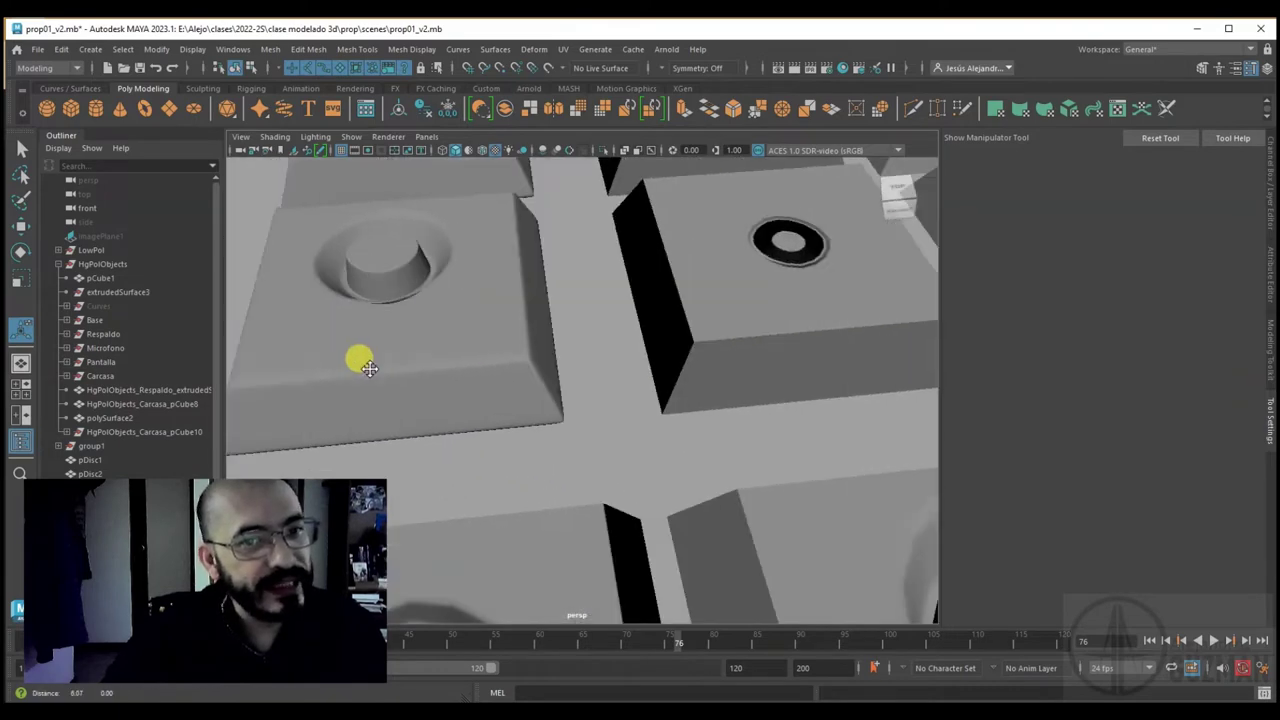
left_click_drag(369, 368, 535, 361, "alt")
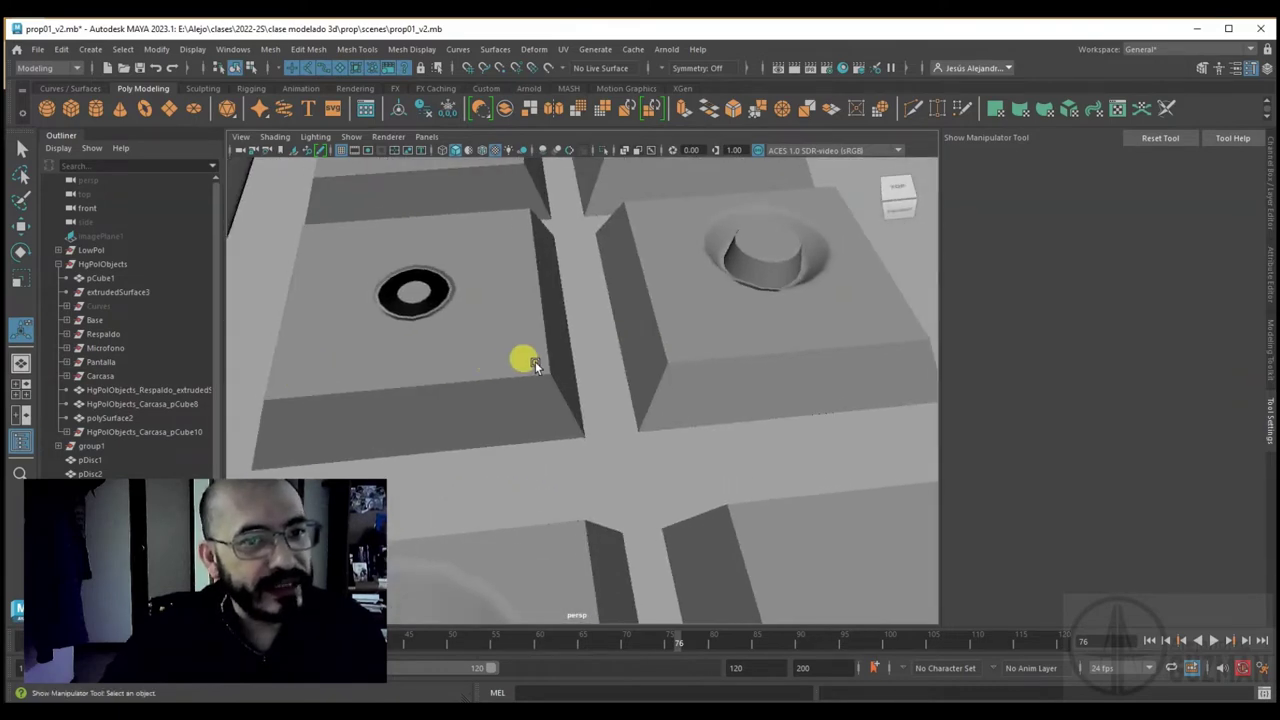
left_click(775, 284)
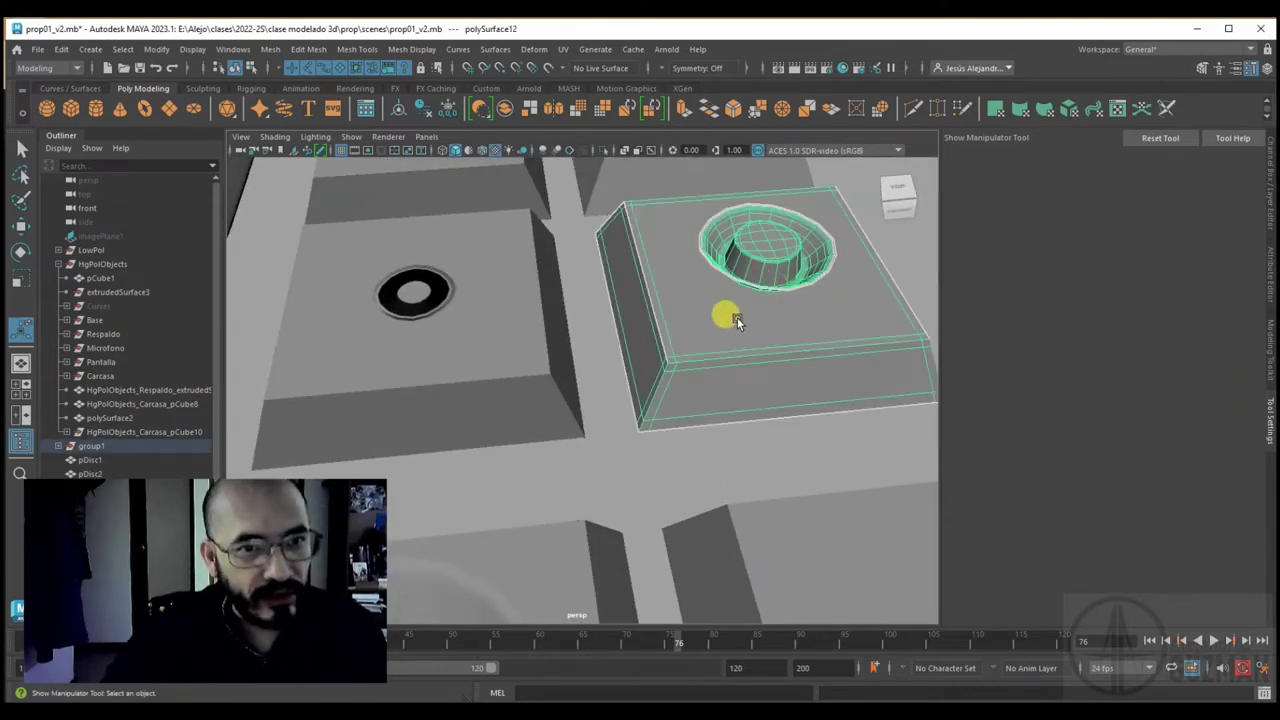
left_click(463, 309)
right_click_drag(585, 441, 449, 380, "alt")
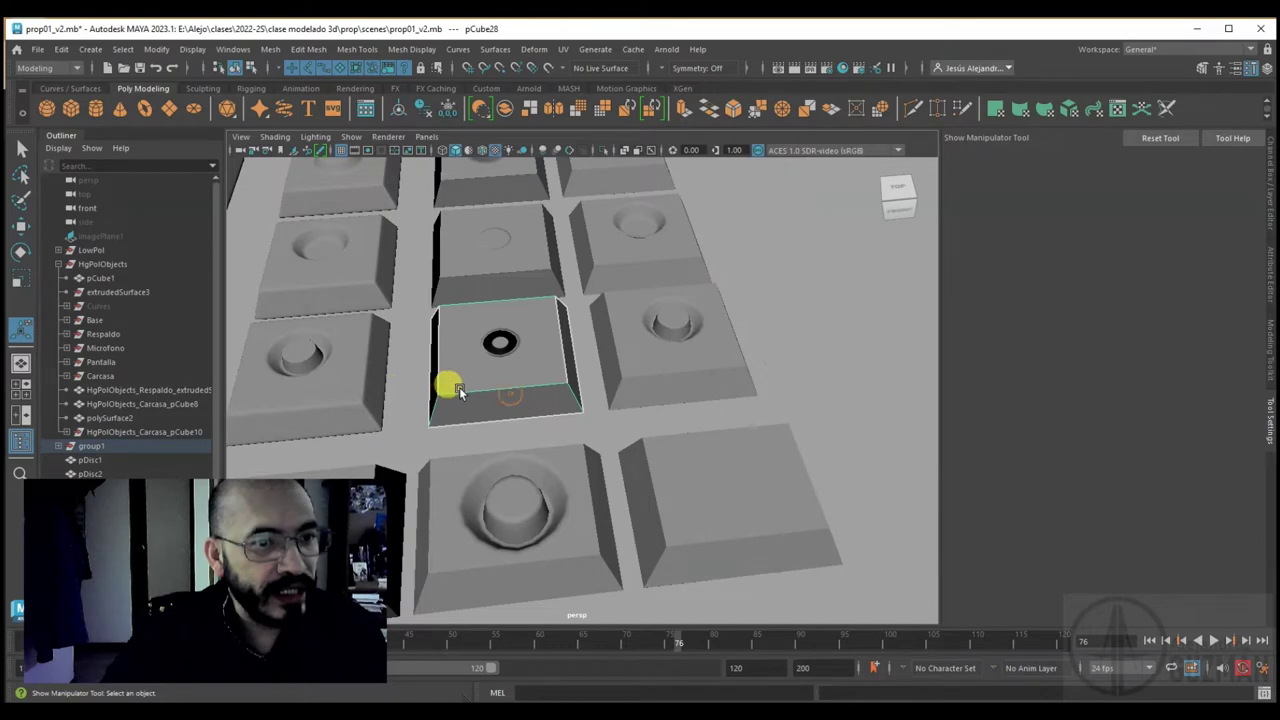
left_click_drag(449, 380, 580, 371, "alt")
right_click_drag(580, 371, 660, 415, "alt")
scroll(505, 377, "down", 3)
right_click_drag(503, 376, 518, 413, "alt")
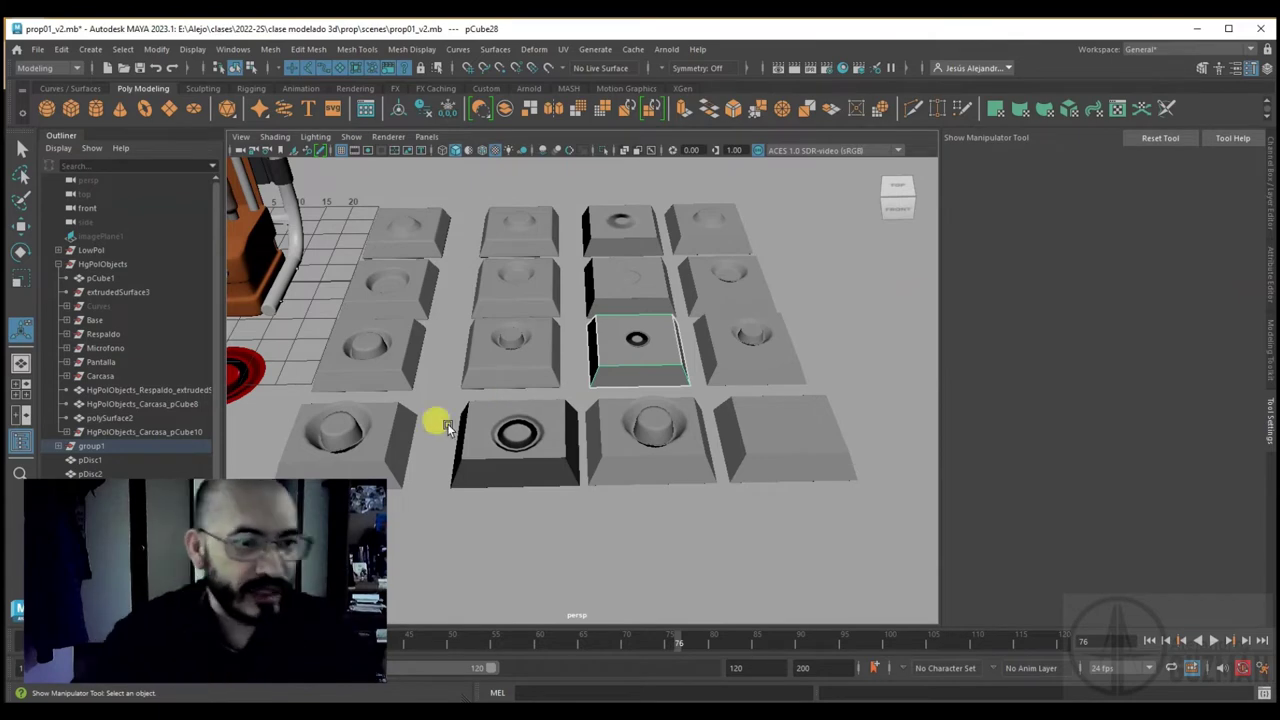
left_click(518, 452)
left_click_drag(518, 452, 517, 491, "alt")
right_click_drag(517, 491, 586, 420, "alt")
left_click_drag(586, 420, 557, 377, "alt")
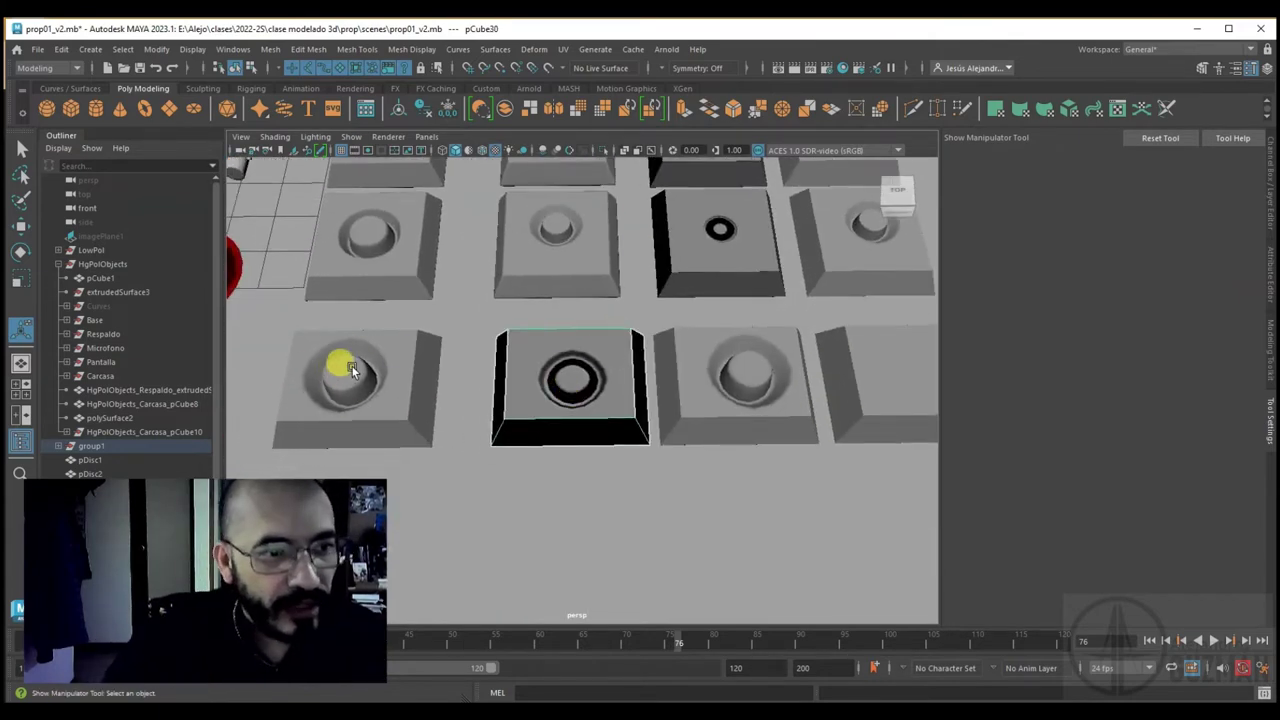
left_click(353, 368)
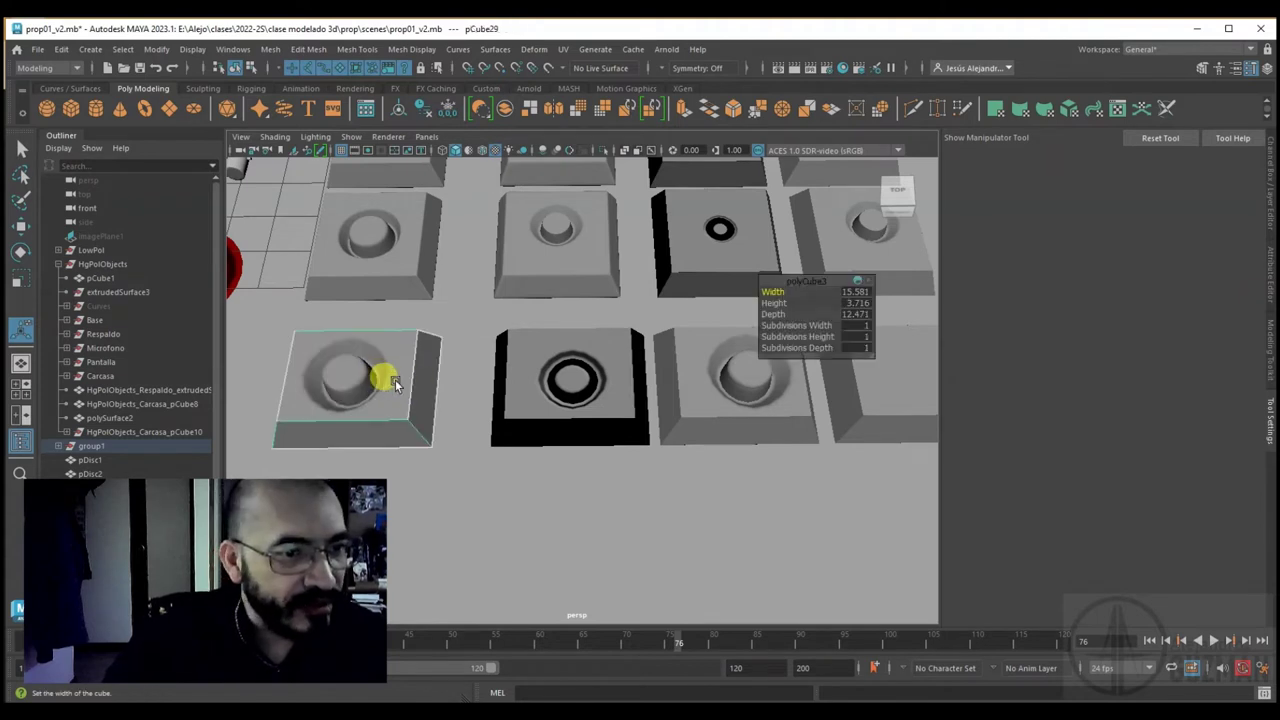
left_click(576, 401)
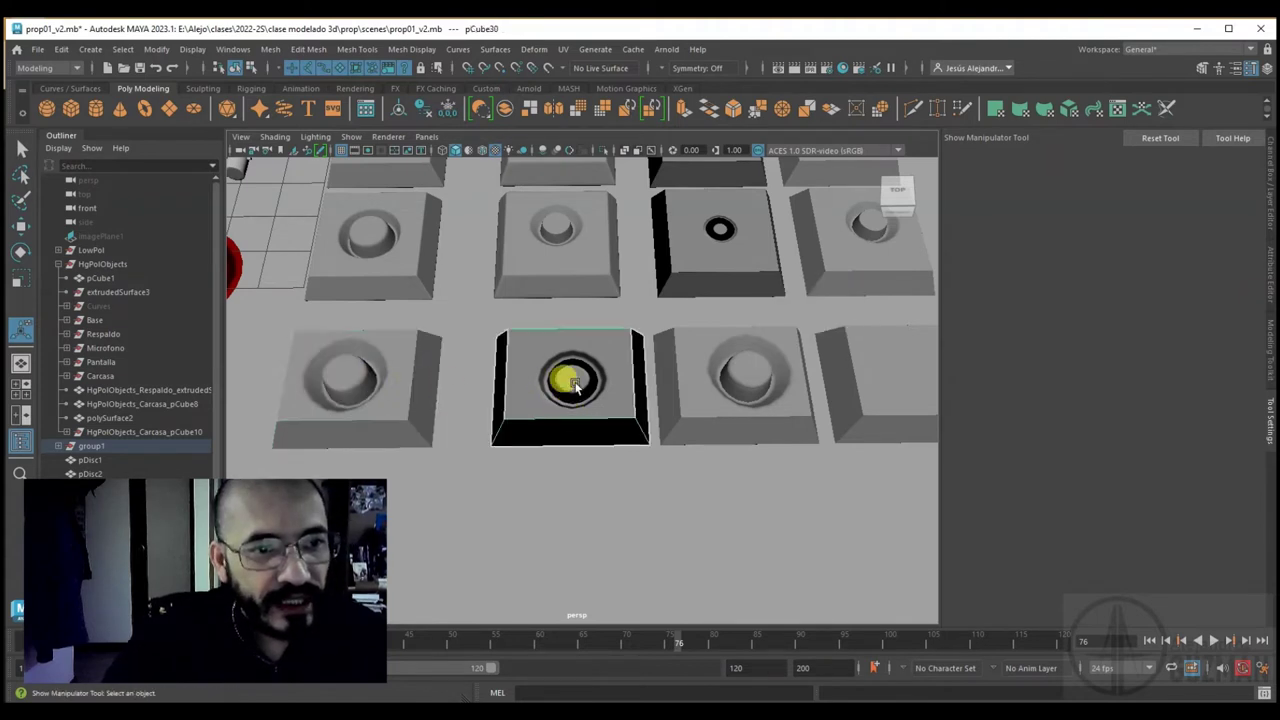
mouse_move(545, 360)
left_mouse_down("alt")
mouse_move(509, 480)
mouse_move(605, 350)
left_mouse_up("alt")
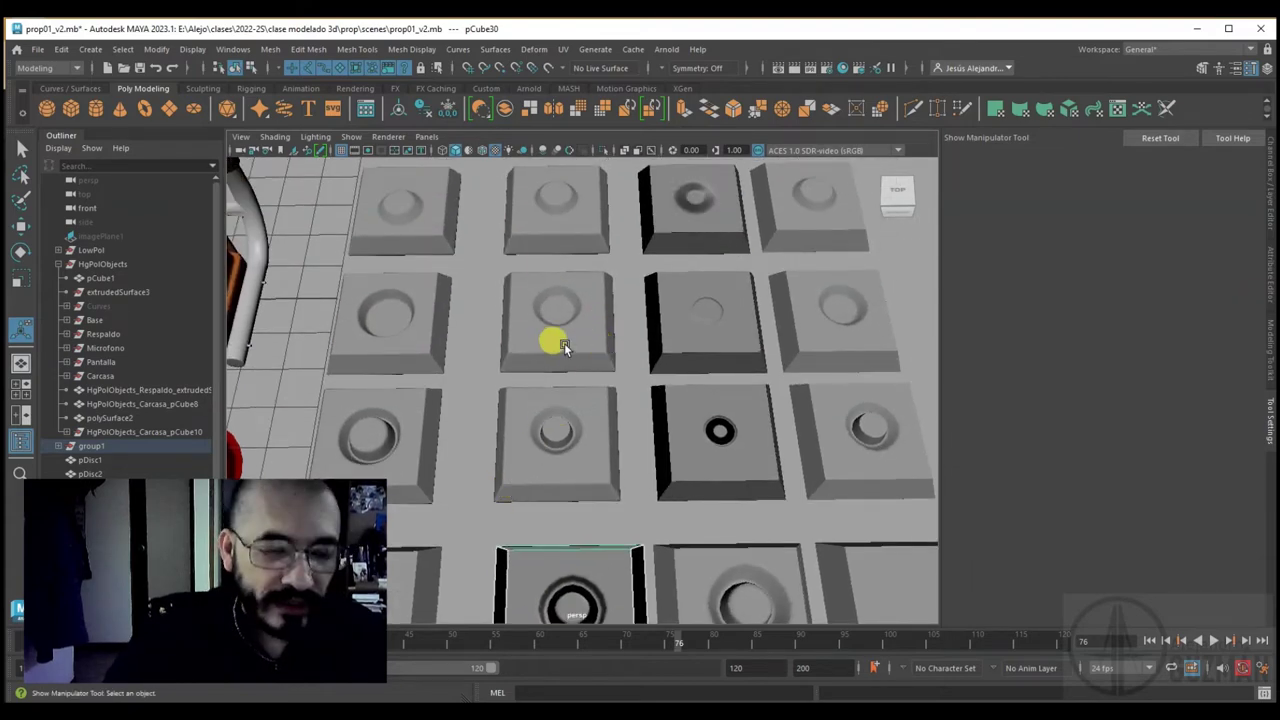
left_click_drag(523, 228, 549, 286, "alt")
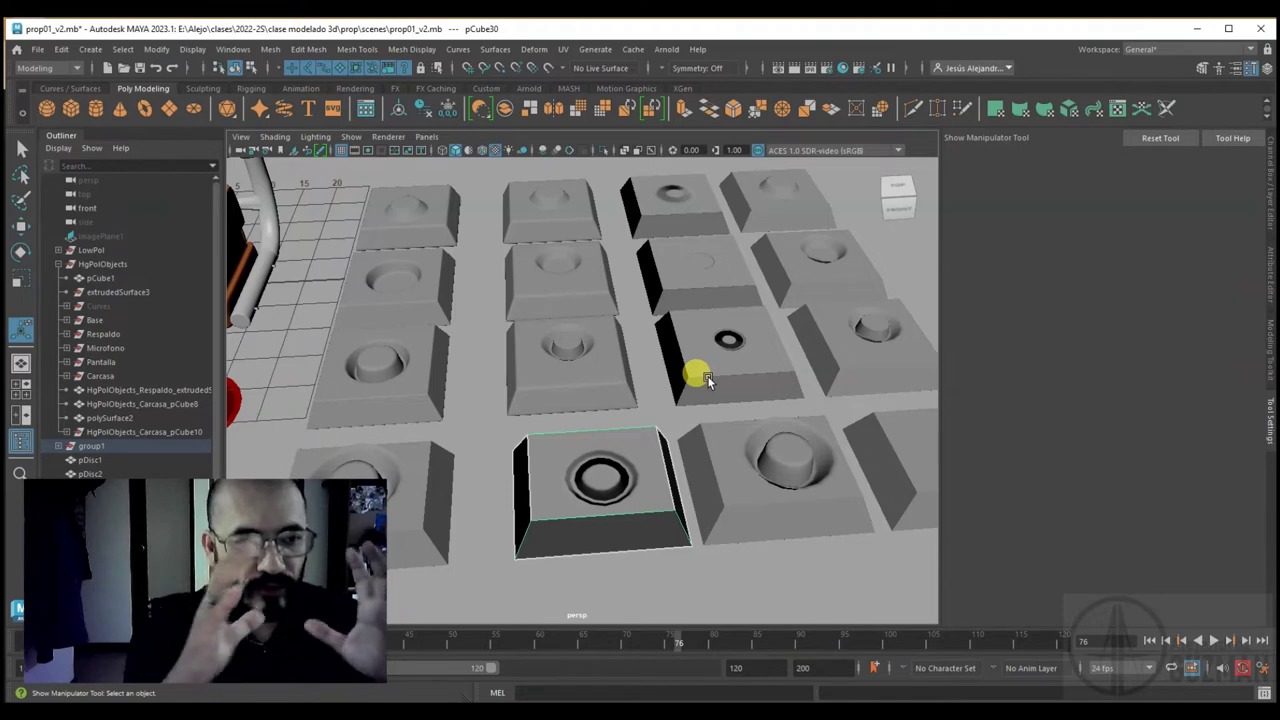
mouse_move(706, 380)
left_mouse_down("alt")
mouse_move(686, 371)
mouse_move(726, 417)
left_mouse_up("alt")
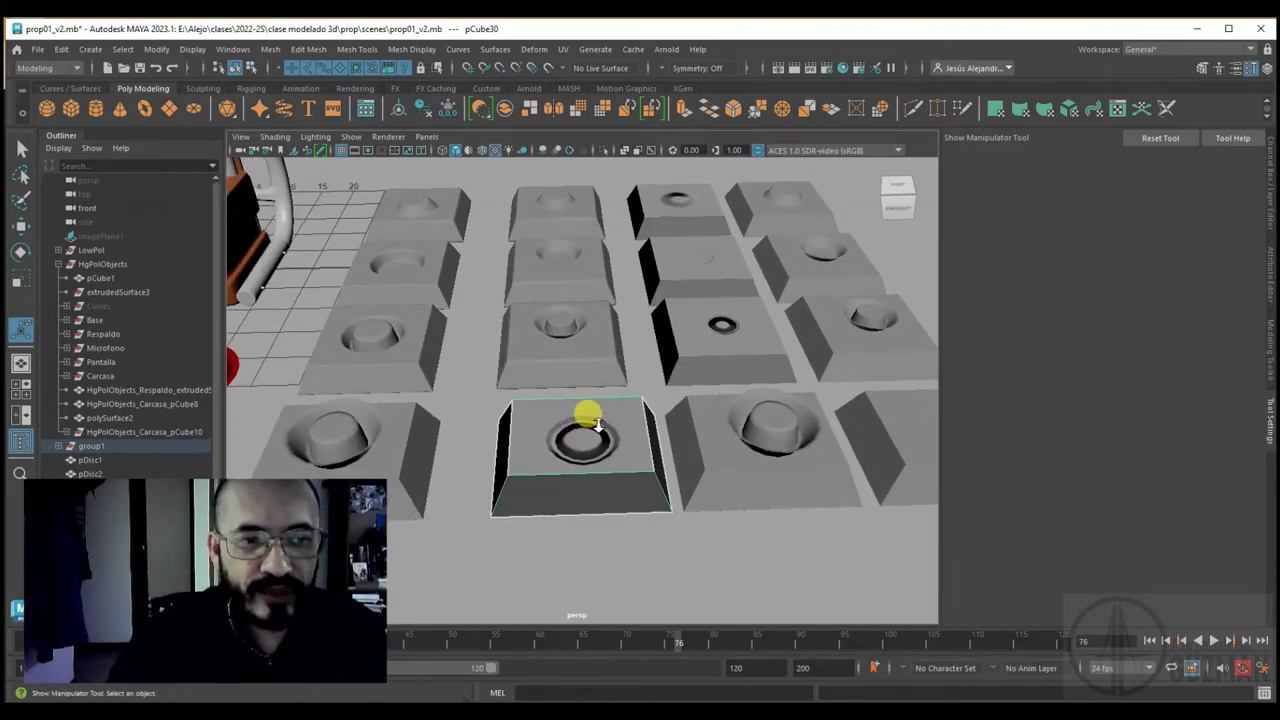
scroll(598, 428, "down", 3)
mouse_move(588, 430)
left_mouse_down("alt")
mouse_move(571, 494)
mouse_move(560, 457)
mouse_move(598, 455)
mouse_move(577, 443)
mouse_move(329, 451)
mouse_move(449, 414)
mouse_move(656, 450)
left_mouse_up("alt")
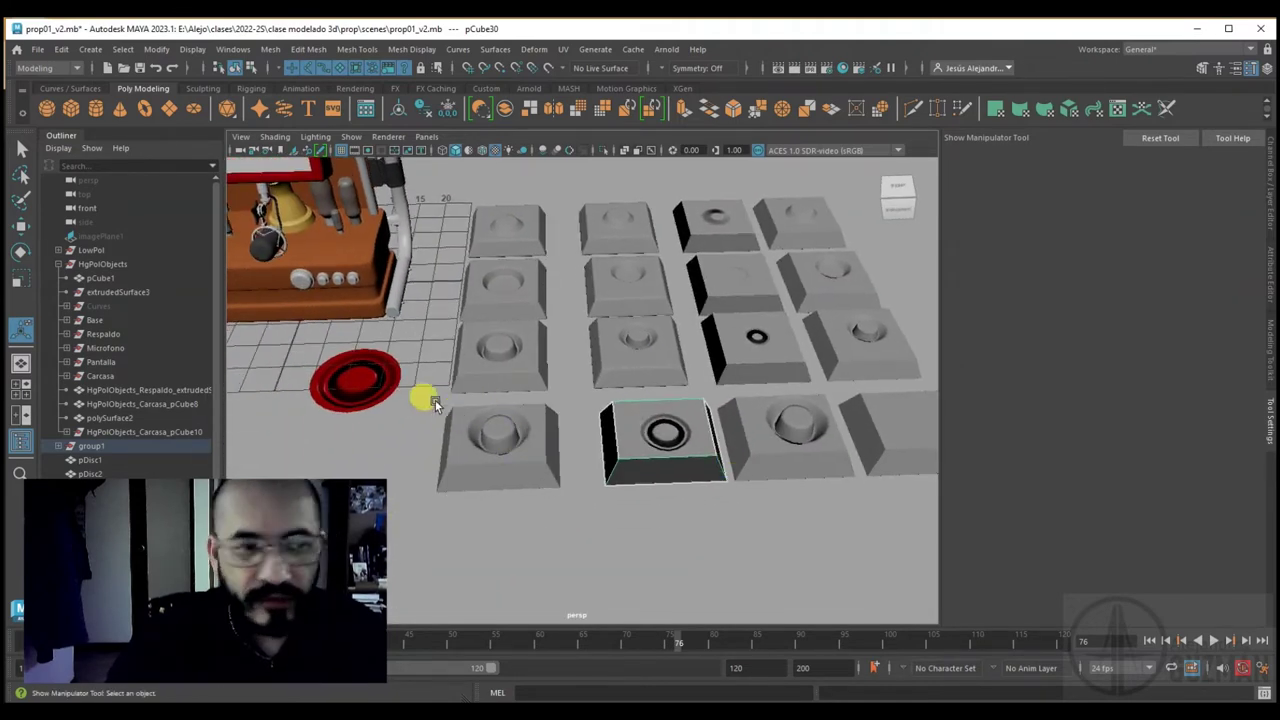
left_click(390, 401)
left_click(401, 401)
mouse_move(401, 318)
left_mouse_down("alt")
mouse_move(517, 486)
mouse_move(522, 283)
left_mouse_up("alt")
left_click(522, 283)
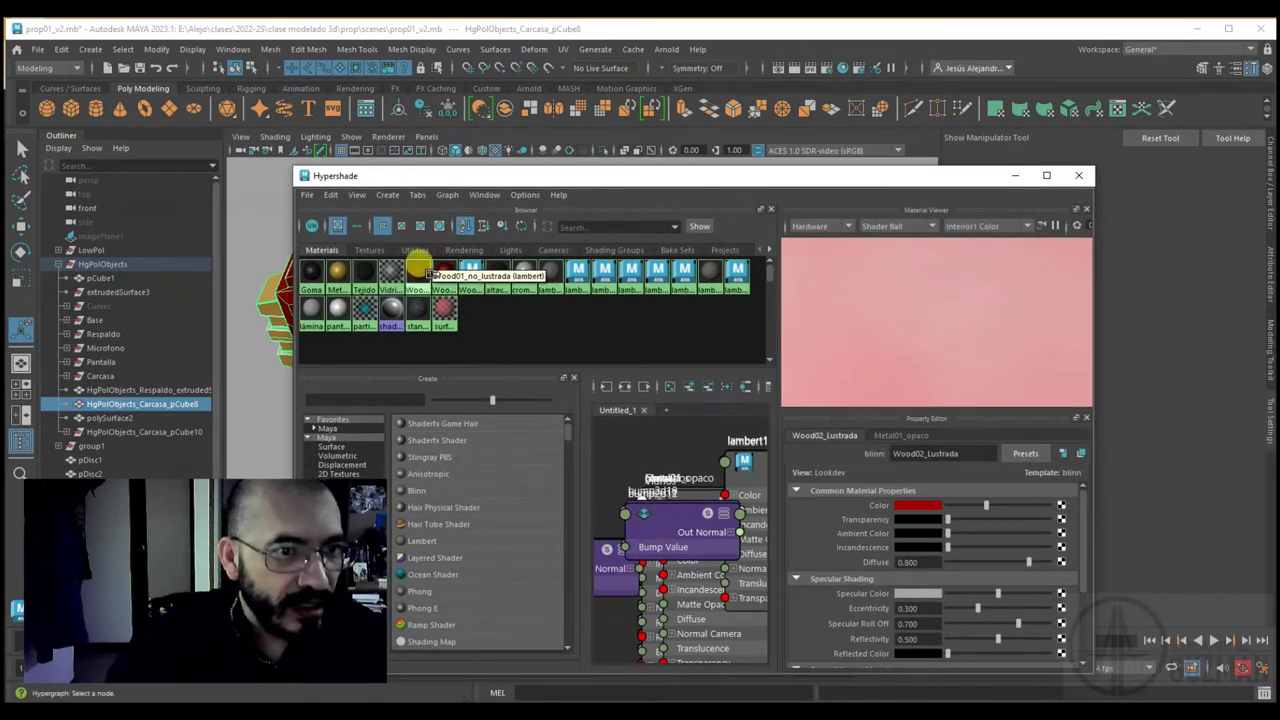
Duplicate the Wood02_Lustrada shading network as Wood02_LustradaFloters and dock Hypershade on the right
left_click(438, 276)
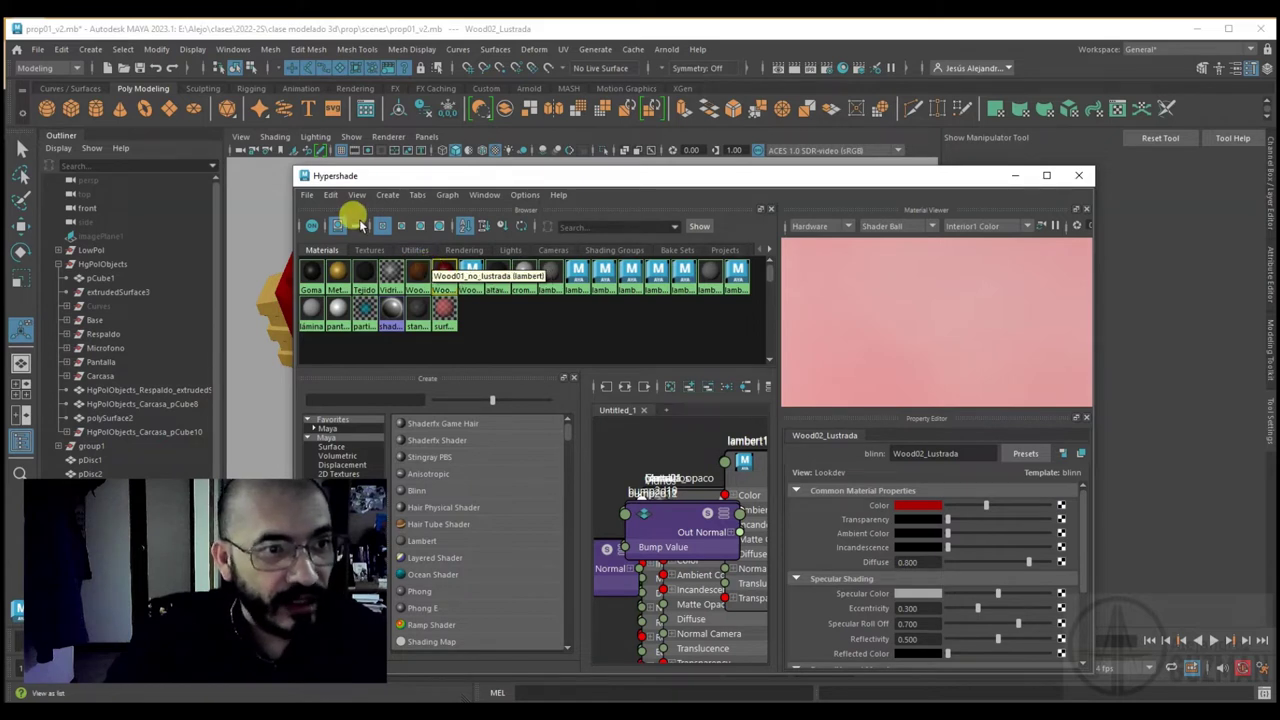
left_click(330, 194)
mouse_move(355, 342)
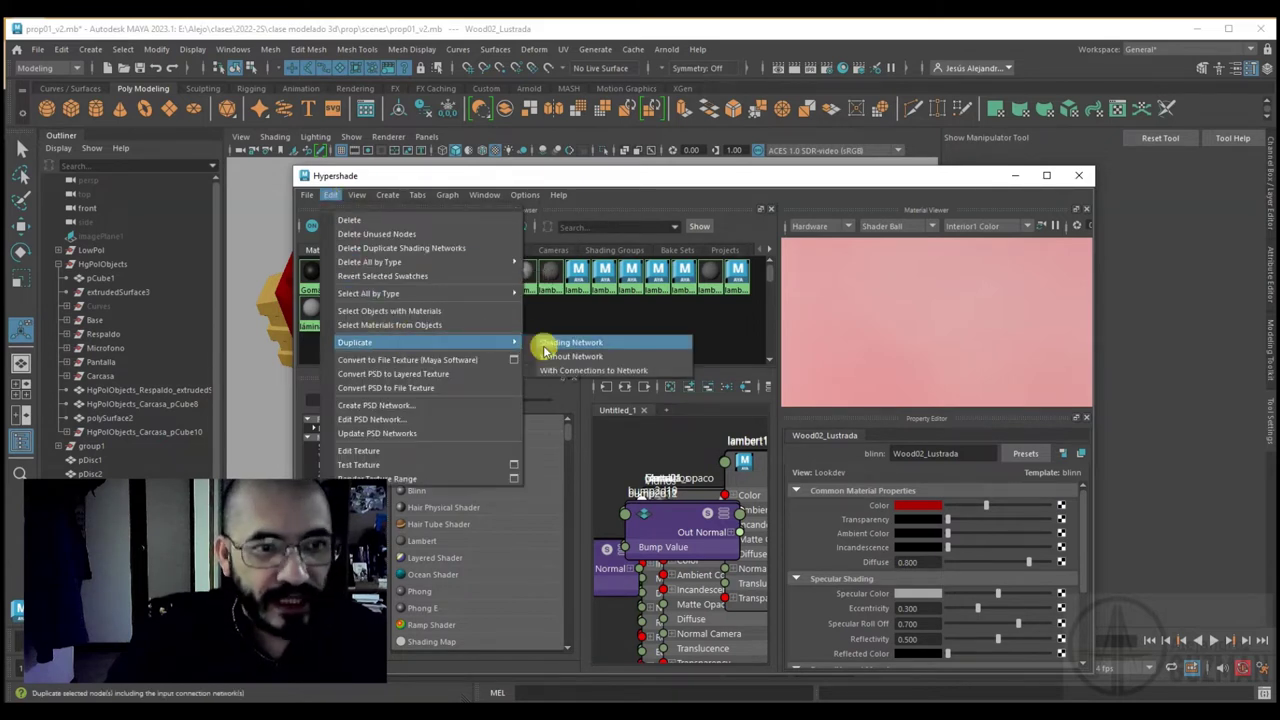
left_click(623, 186)
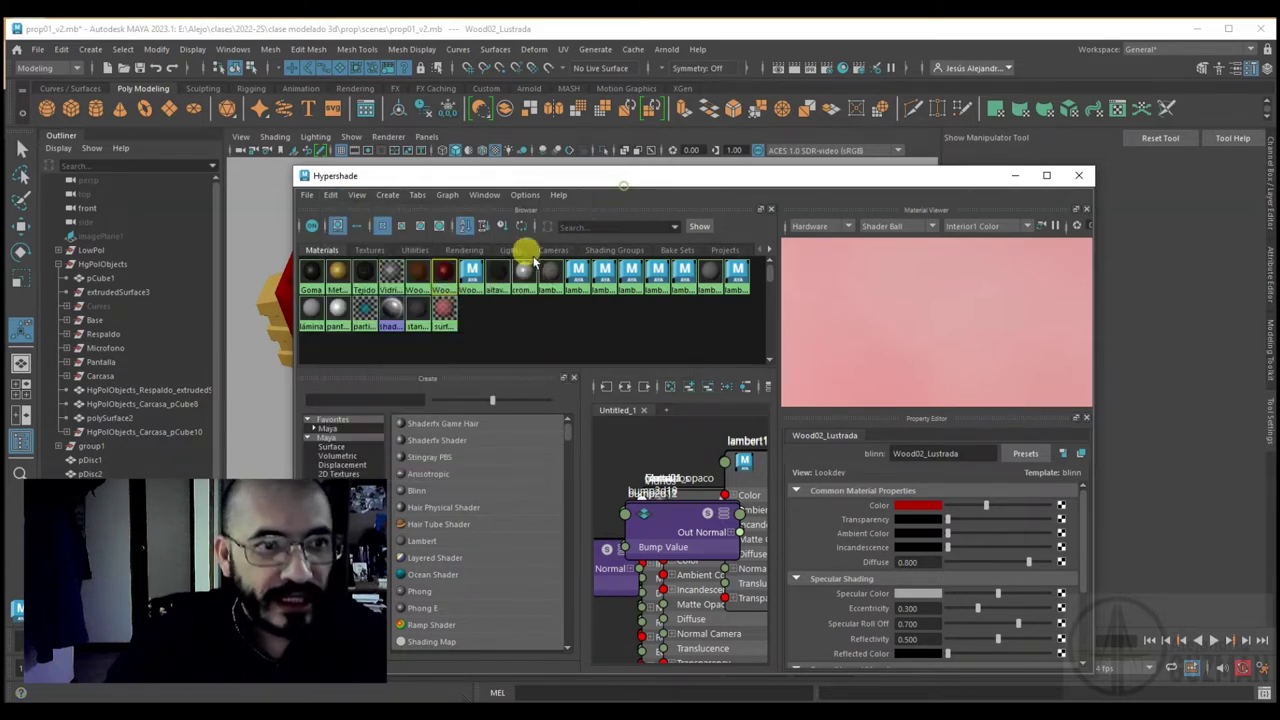
left_click(469, 278)
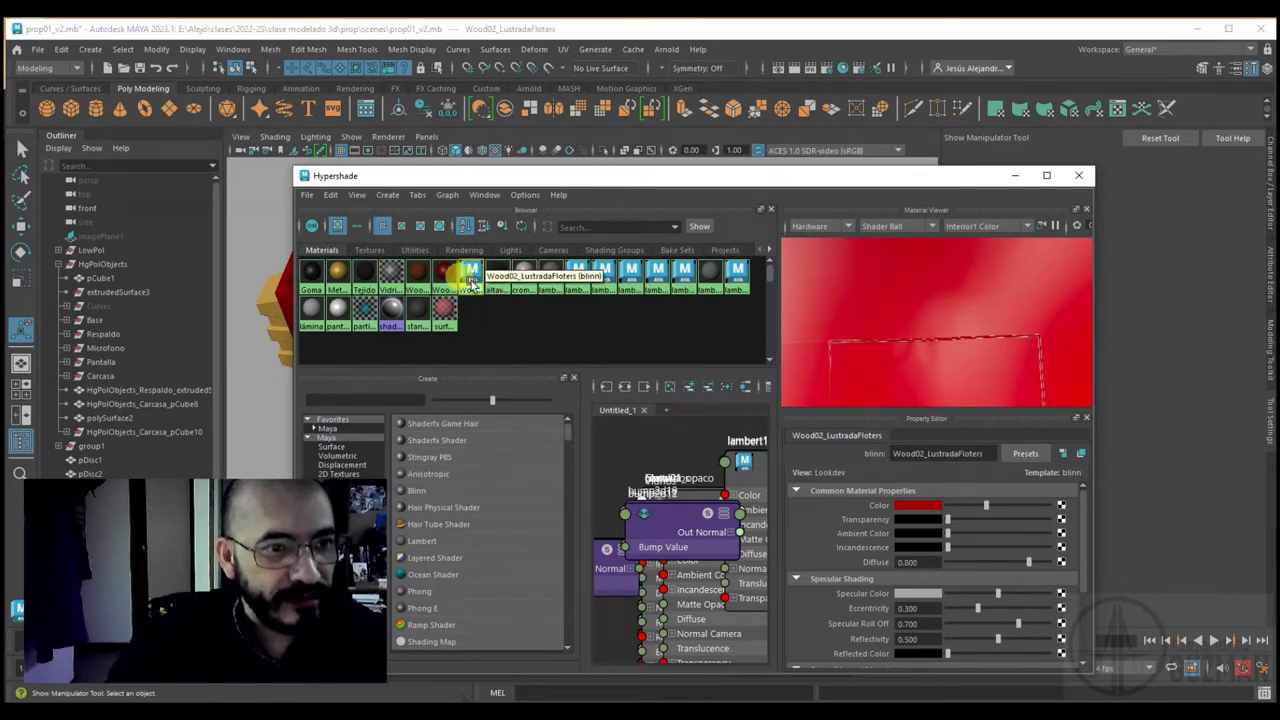
left_click_drag(423, 177, 1000, 155)
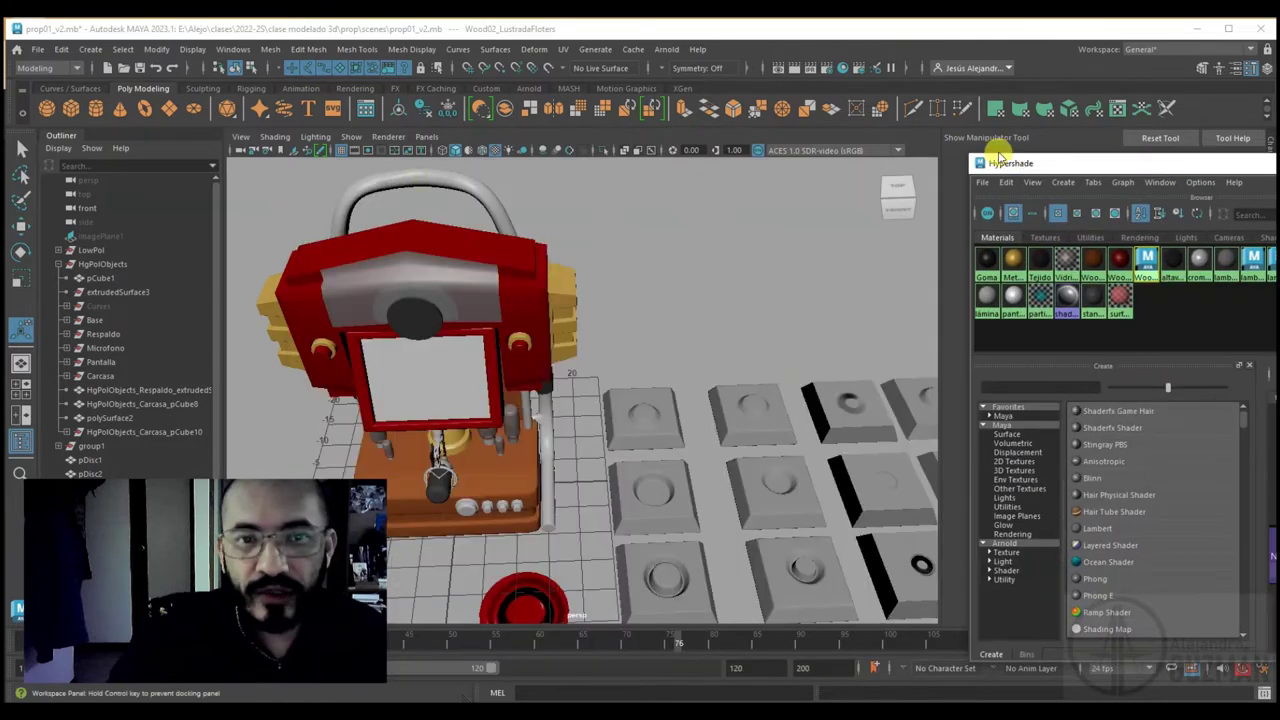
Select the red disc and check its UV layout in the UV Editor
left_click(431, 408)
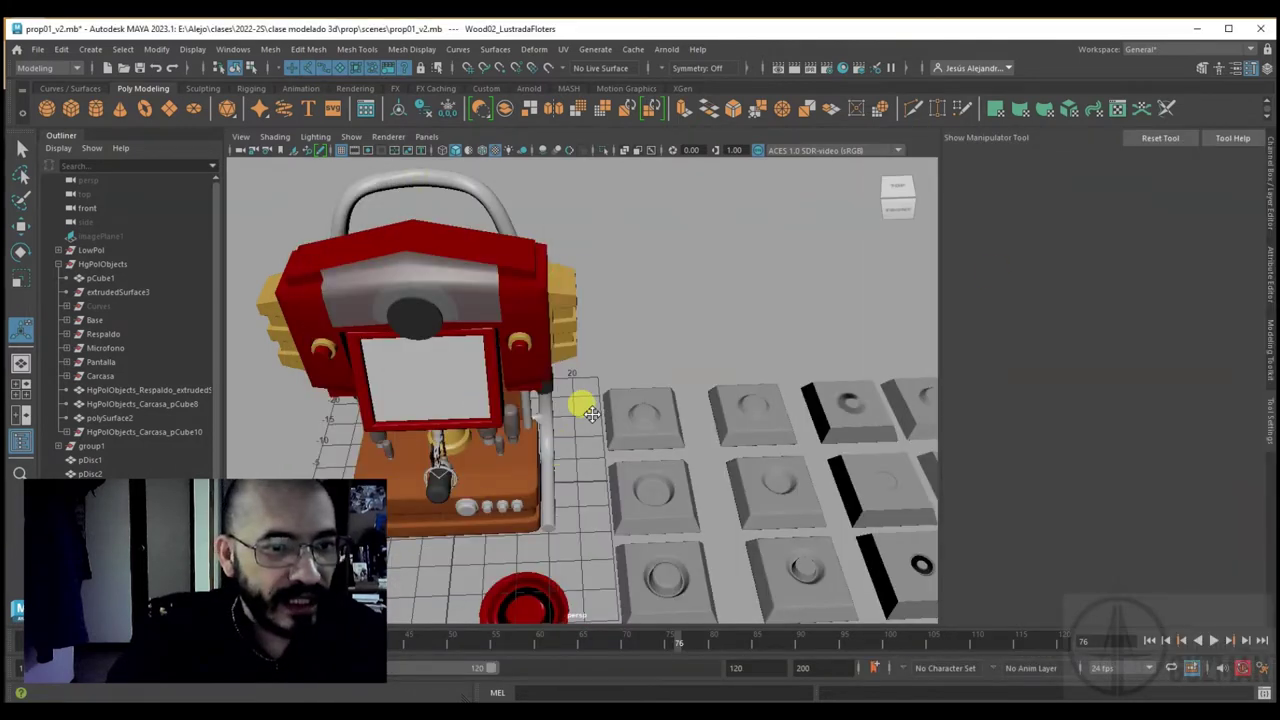
left_click_drag(583, 432, 590, 340, "alt")
left_click(608, 336)
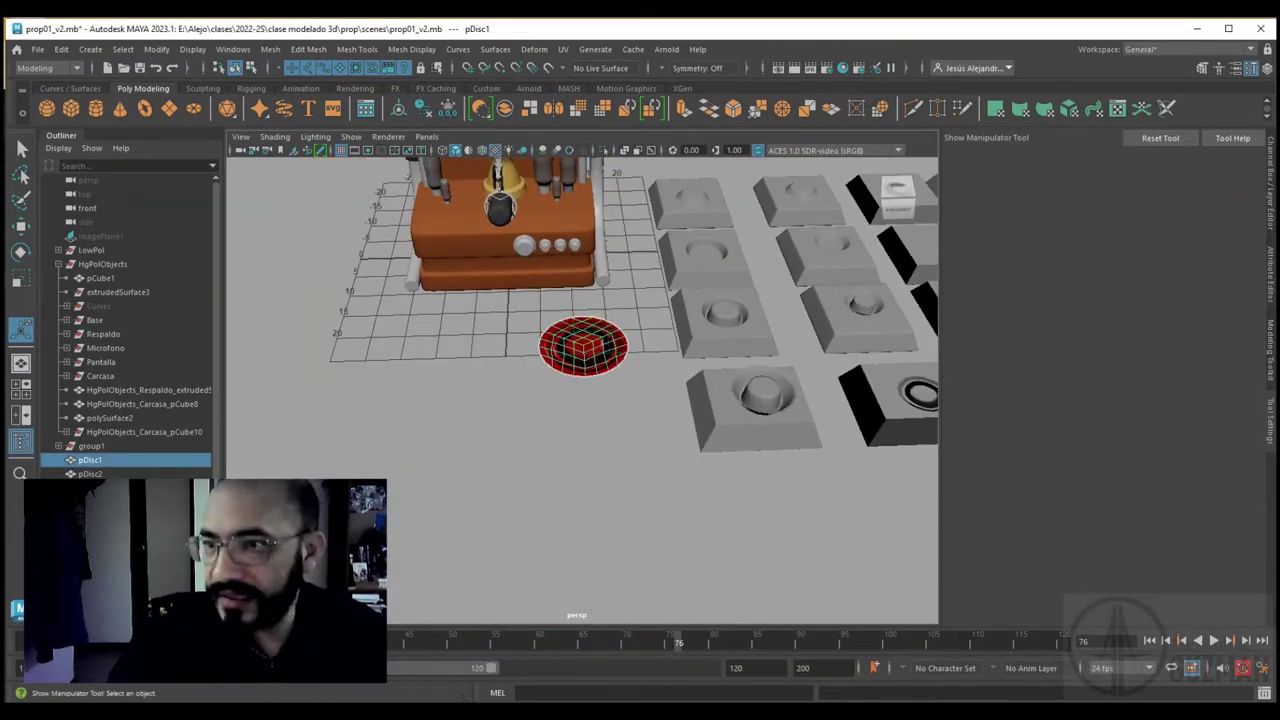
left_click(534, 49)
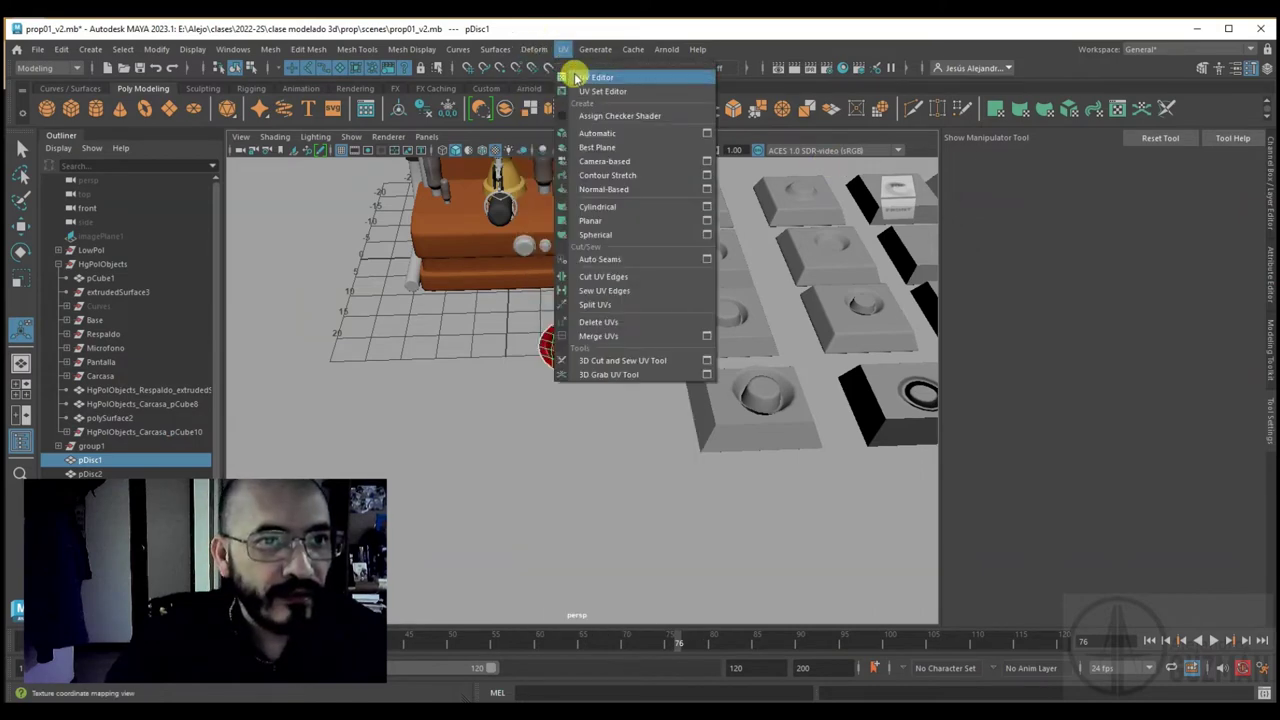
left_click(573, 78)
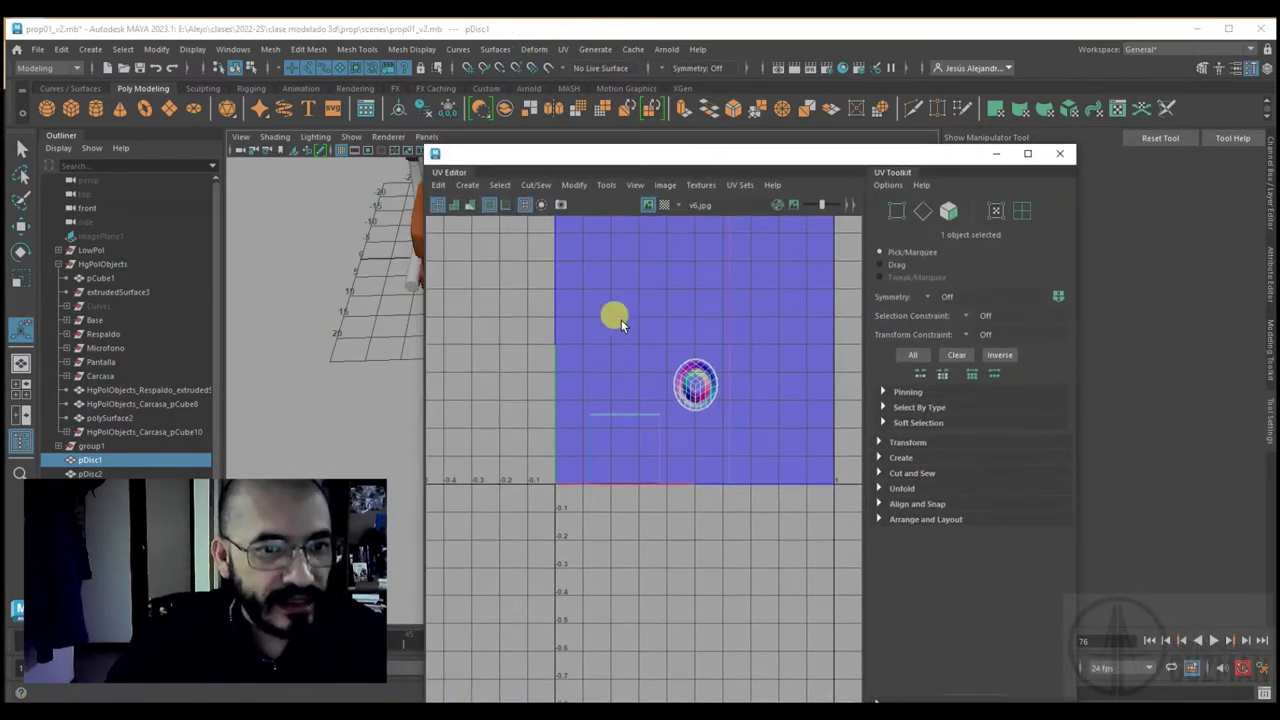
scroll(712, 396, "up", 3)
scroll(712, 398, "up", 2)
scroll(690, 460, "down", 1)
middle_click_drag(677, 508, 712, 540, "alt")
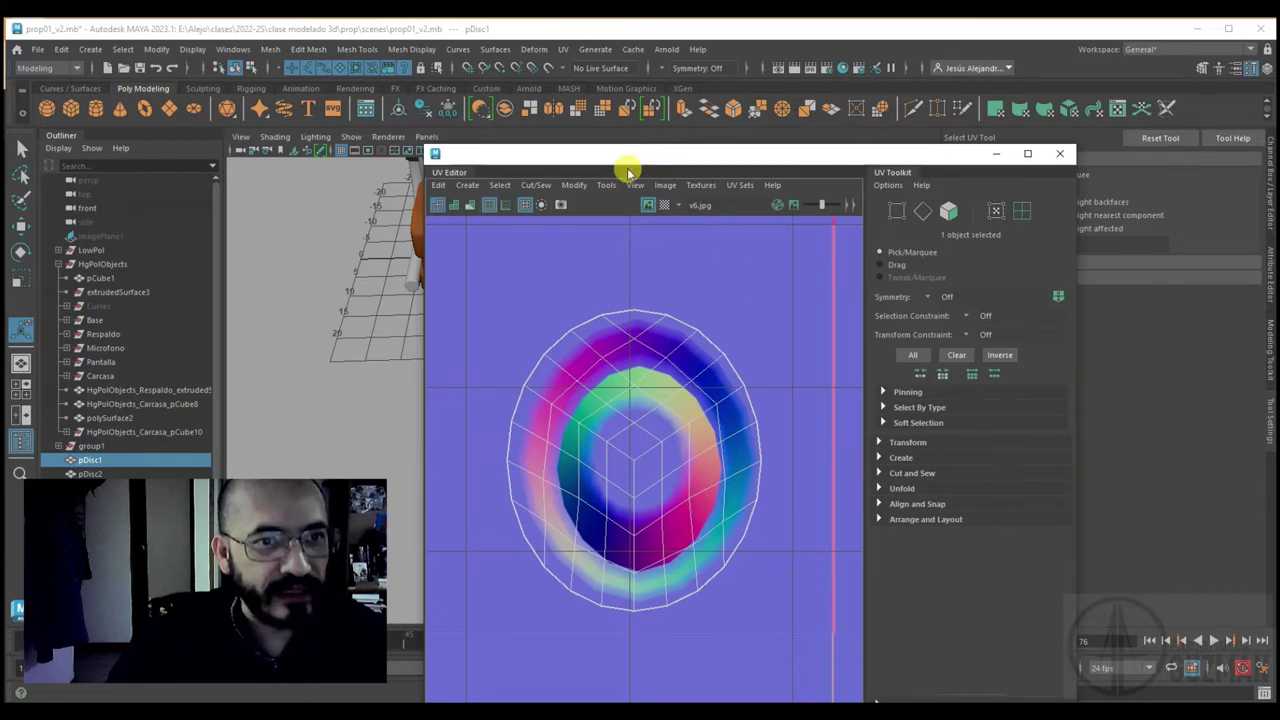
Close the UV Editor and frame the red radio casing in the perspective view
left_click_drag(623, 163, 1279, 163)
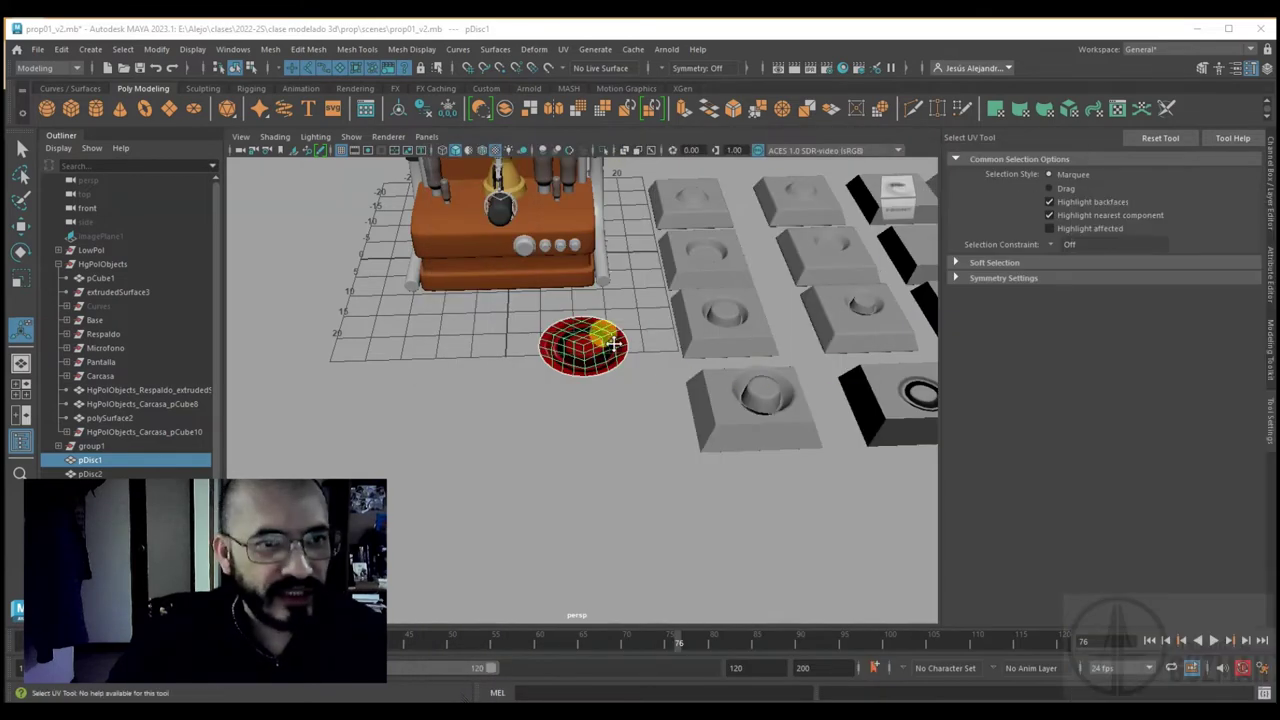
left_click_drag(613, 343, 634, 563, "alt")
scroll(700, 558, "up", 5)
left_click_drag(777, 554, 724, 546, "alt")
scroll(724, 546, "down", 2)
left_click(633, 403)
mouse_move(669, 394)
left_mouse_down("alt")
mouse_move(654, 414)
mouse_move(737, 466)
mouse_move(675, 440)
left_mouse_up("alt")
scroll(600, 403, "up", 2)
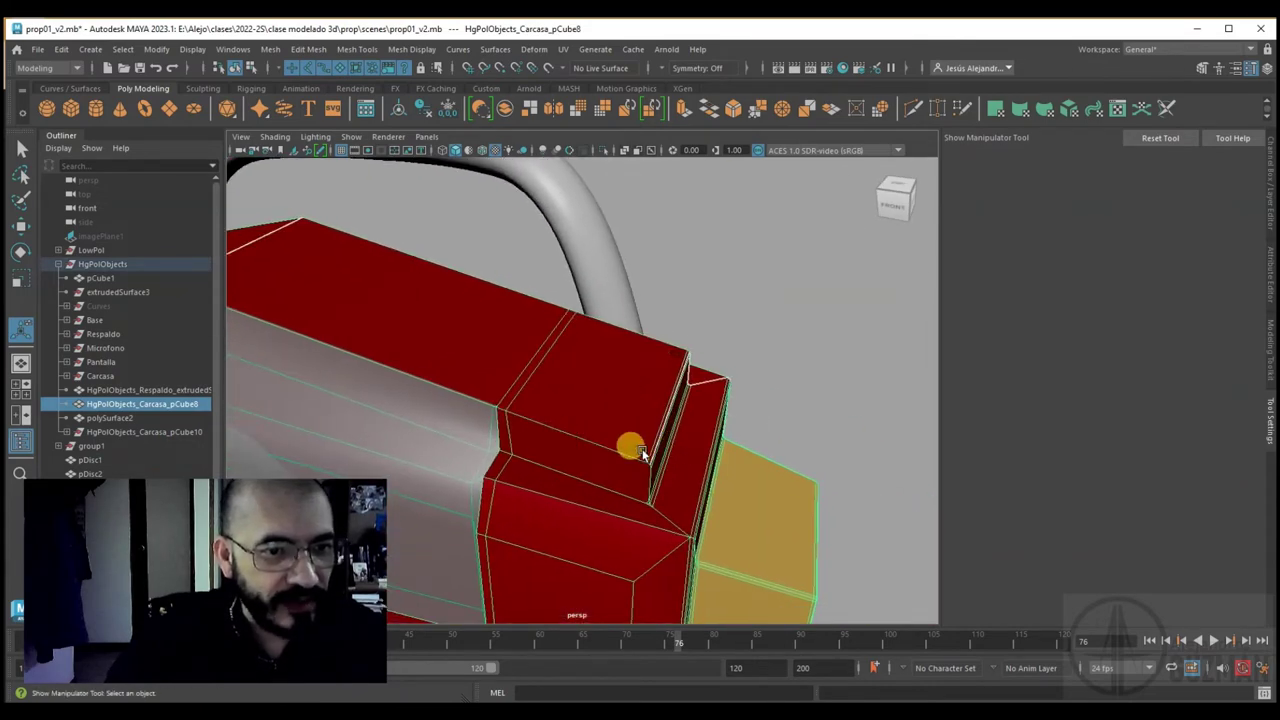
left_click(643, 453)
scroll(657, 514, "up", 3)
scroll(703, 541, "up", 4)
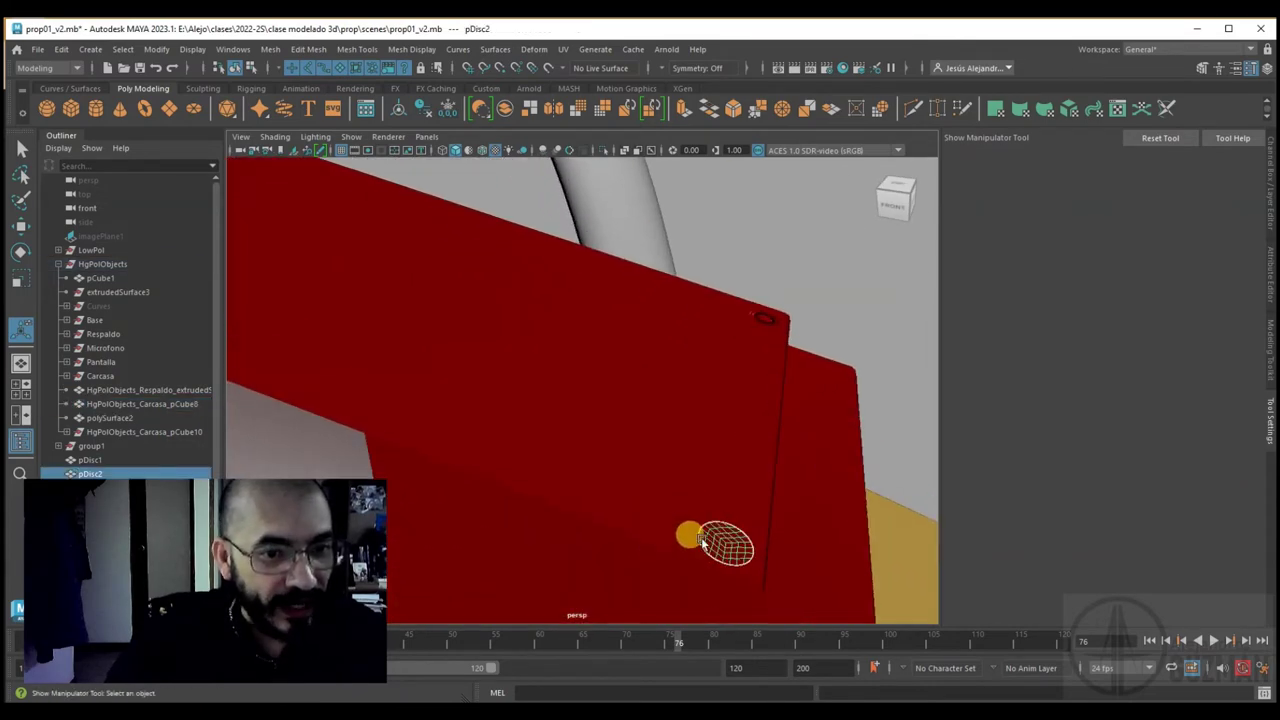
left_click(817, 327)
left_click_drag(763, 409, 652, 465, "alt")
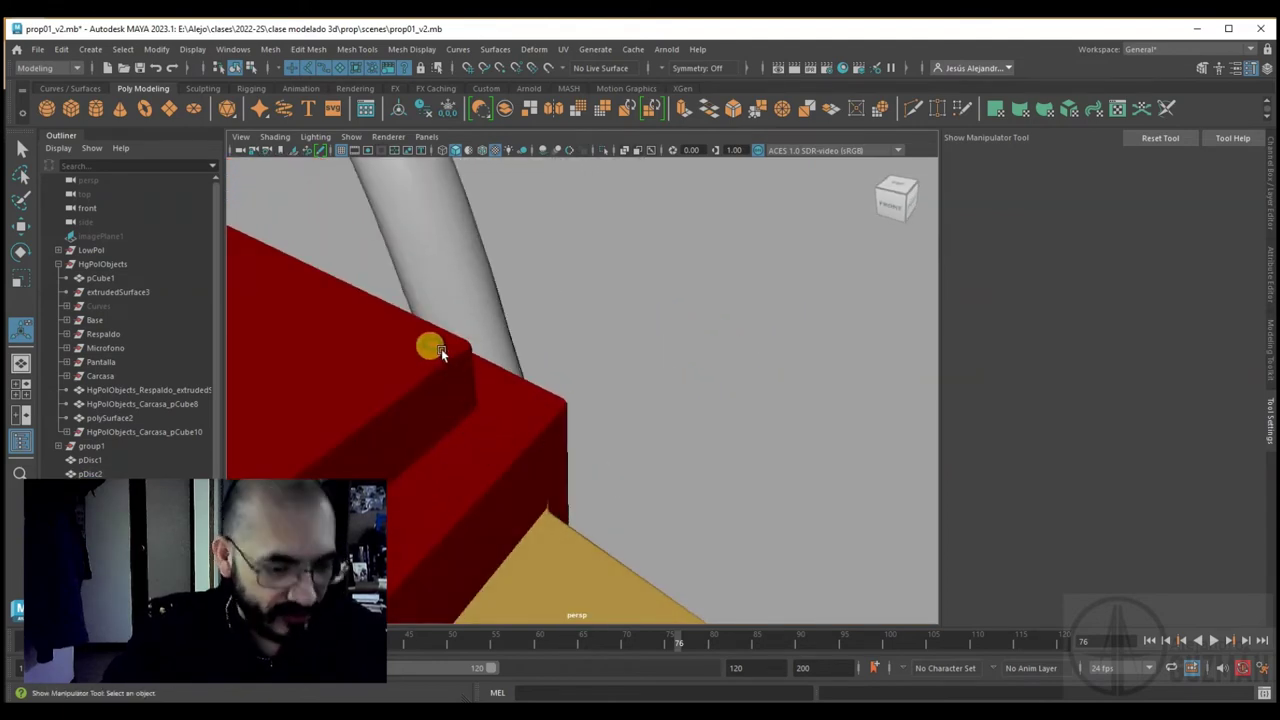
left_click(441, 348)
key("f")
mouse_move(466, 400)
left_mouse_down("alt")
mouse_move(594, 517)
mouse_move(526, 514)
mouse_move(510, 544)
left_mouse_up("alt")
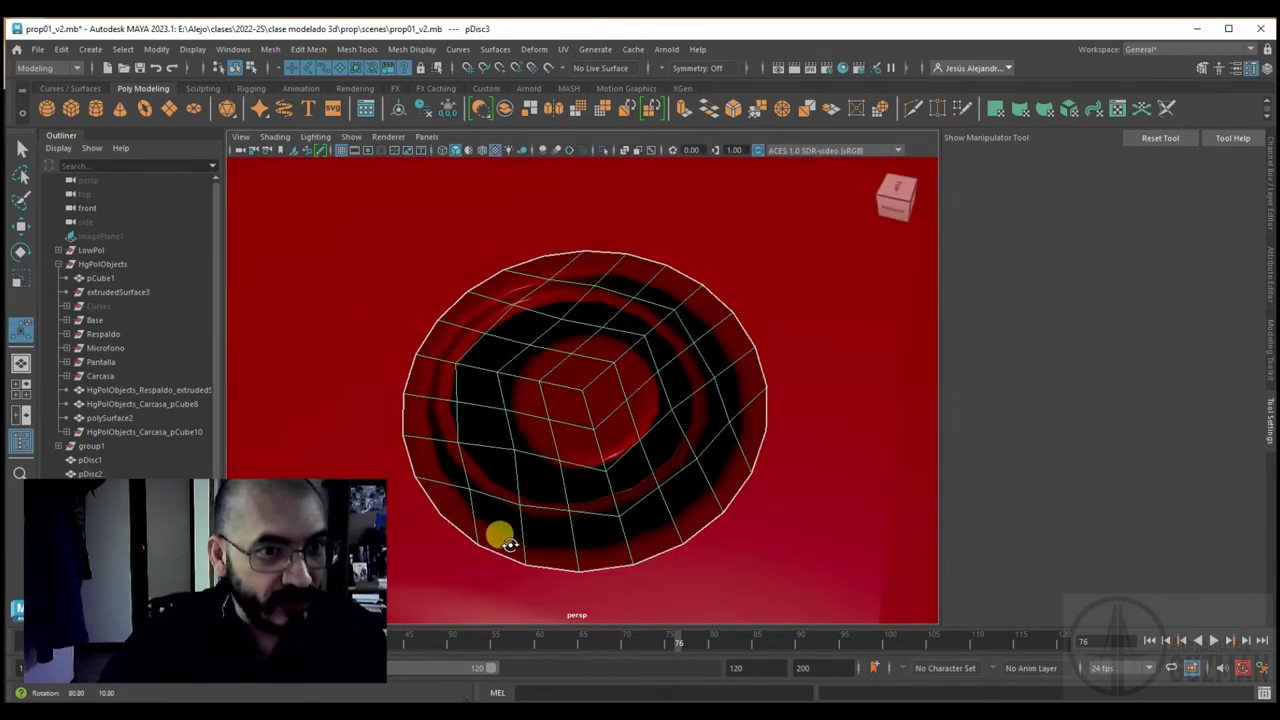
scroll(500, 500, "down", 3)
mouse_move(474, 437)
left_mouse_down("alt")
mouse_move(509, 457)
mouse_move(886, 491)
mouse_move(720, 475)
mouse_move(569, 491)
mouse_move(571, 528)
mouse_move(714, 526)
mouse_move(803, 497)
mouse_move(757, 465)
mouse_move(754, 437)
mouse_move(786, 457)
mouse_move(717, 486)
mouse_move(668, 456)
mouse_move(717, 440)
mouse_move(809, 460)
mouse_move(830, 496)
left_mouse_up("alt")
left_click(890, 492)
mouse_move(737, 509)
left_mouse_down("alt")
mouse_move(634, 486)
mouse_move(729, 486)
mouse_move(714, 474)
left_mouse_up("alt")
right_click_drag(714, 474, 520, 422, "alt")
mouse_move(520, 422)
left_mouse_down("alt")
mouse_move(460, 394)
mouse_move(580, 466)
mouse_move(659, 422)
left_mouse_up("alt")
mouse_move(628, 526)
left_mouse_down("alt")
mouse_move(520, 520)
mouse_move(700, 406)
mouse_move(580, 391)
mouse_move(600, 408)
mouse_move(640, 408)
mouse_move(590, 400)
mouse_move(606, 412)
left_mouse_up("alt")
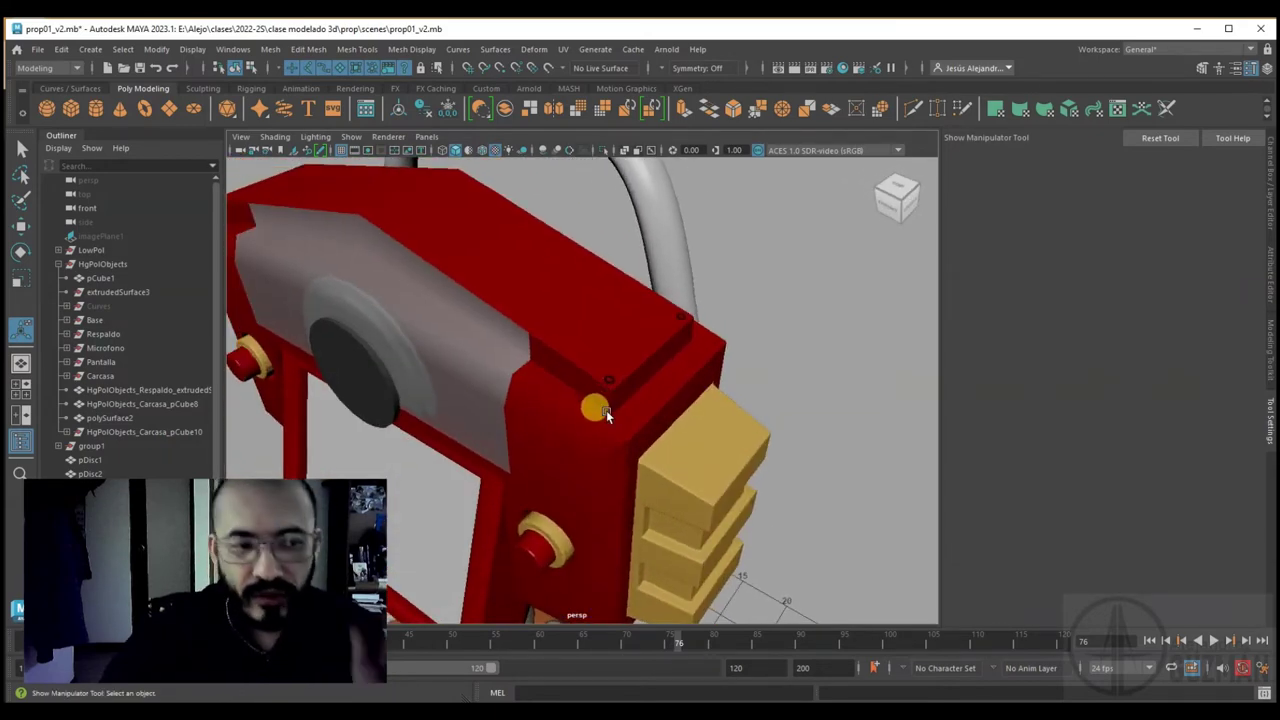
left_click(618, 368)
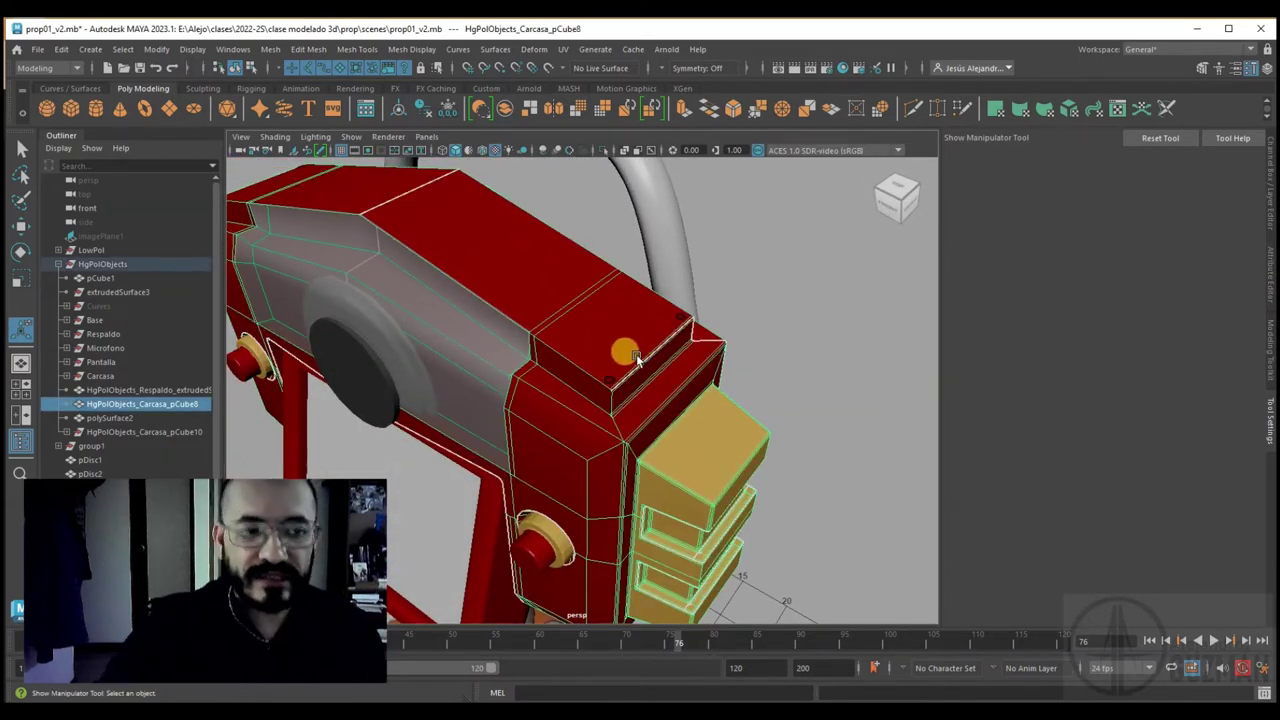
scroll(636, 354, "down", 5)
mouse_move(638, 386)
left_mouse_down("alt")
mouse_move(641, 450)
mouse_move(646, 420)
mouse_move(674, 474)
mouse_move(605, 278)
left_mouse_up("alt")
scroll(641, 450, "down", 3)
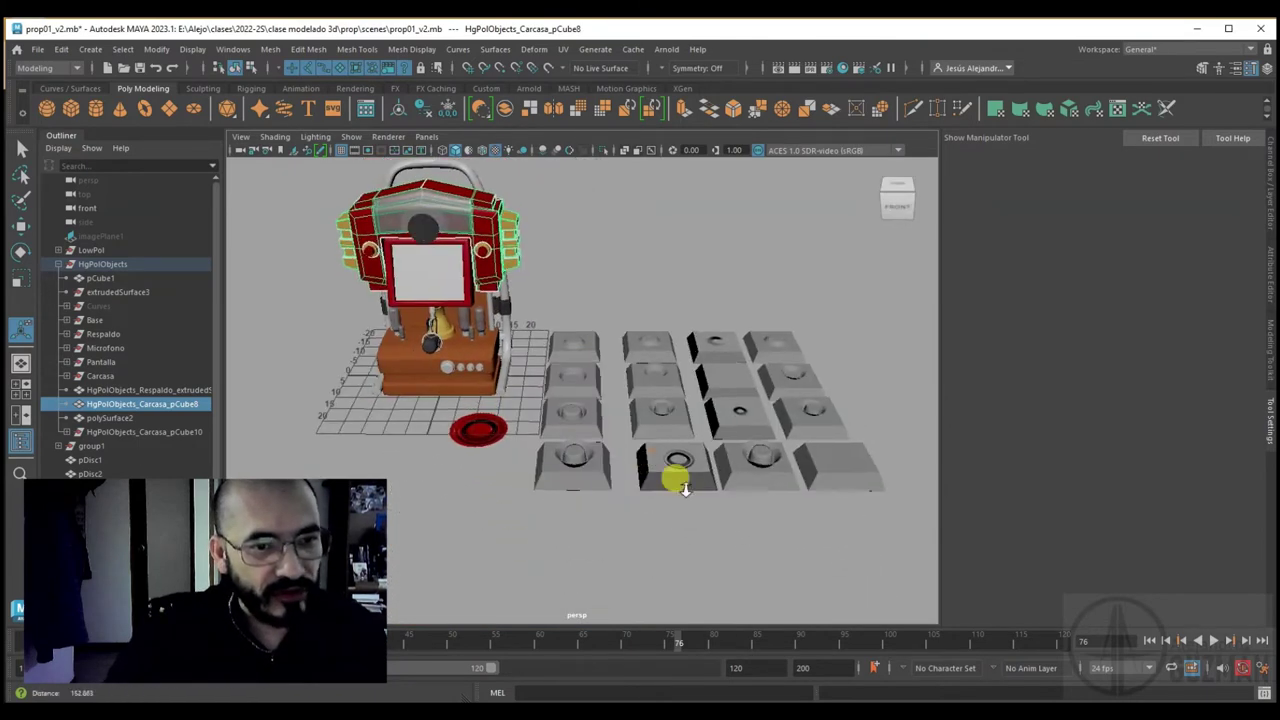
scroll(718, 508, "up", 3)
left_click(555, 285)
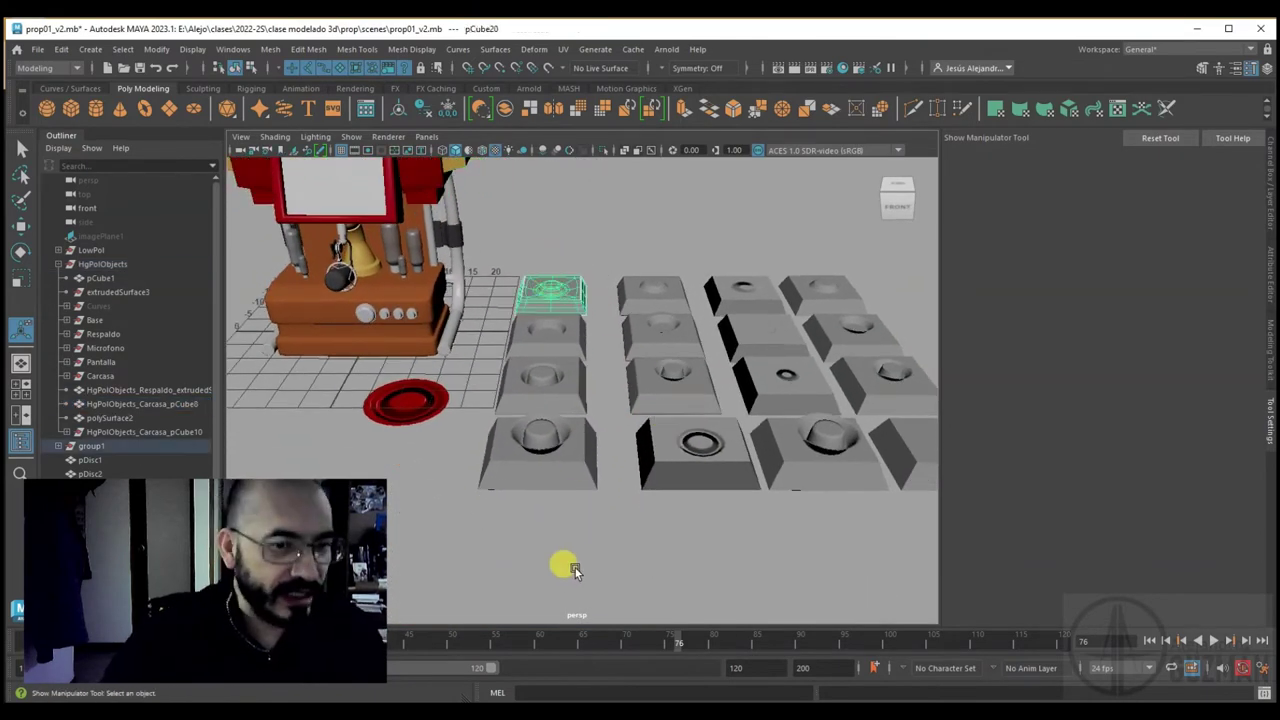
Save the scene and group the floor tiles into group1, undoing the accidental smooth
left_click(561, 491)
key("ctrl+s")
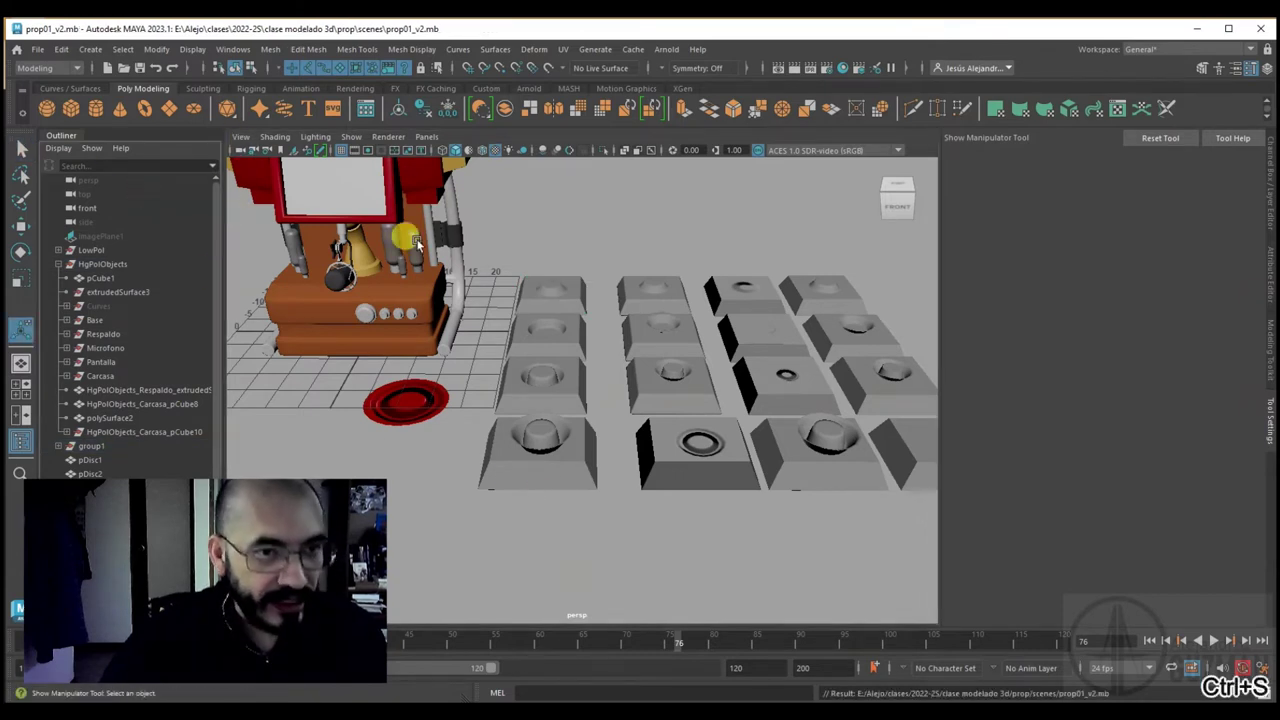
left_click_drag(600, 314, 585, 328, "alt")
left_click_drag(530, 288, 852, 481)
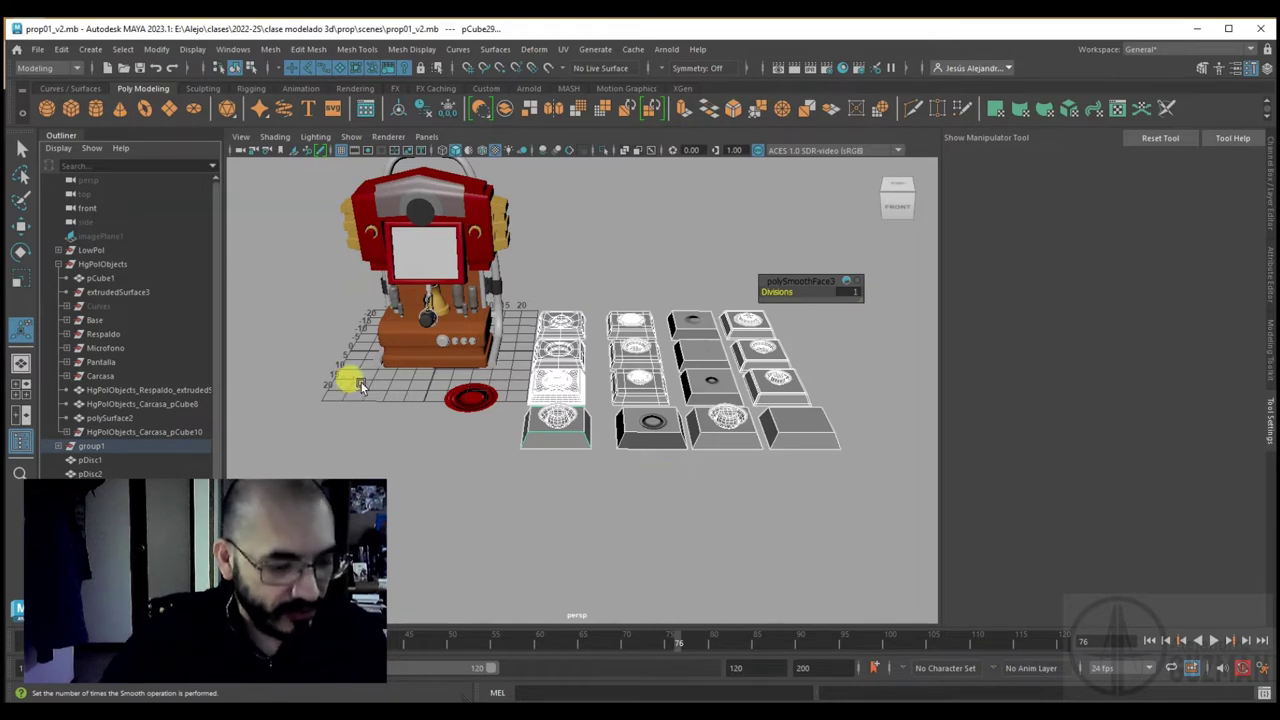
key("ctrl+g")
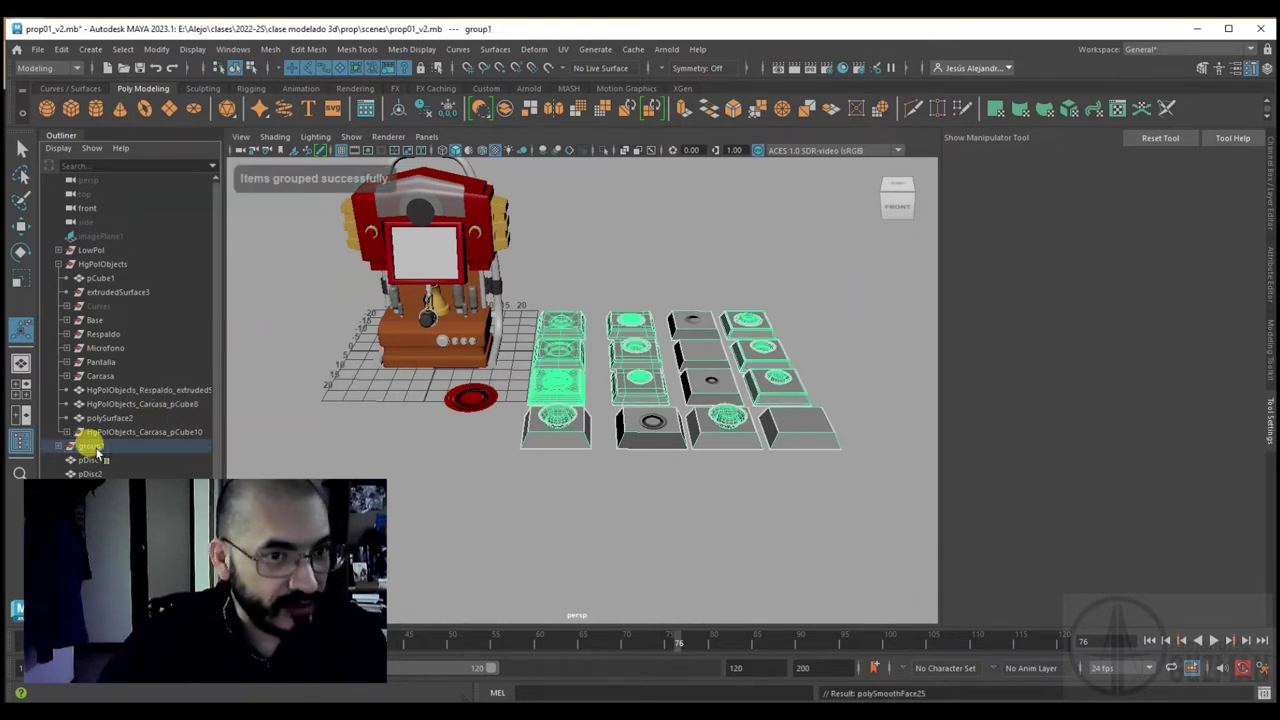
key("g")
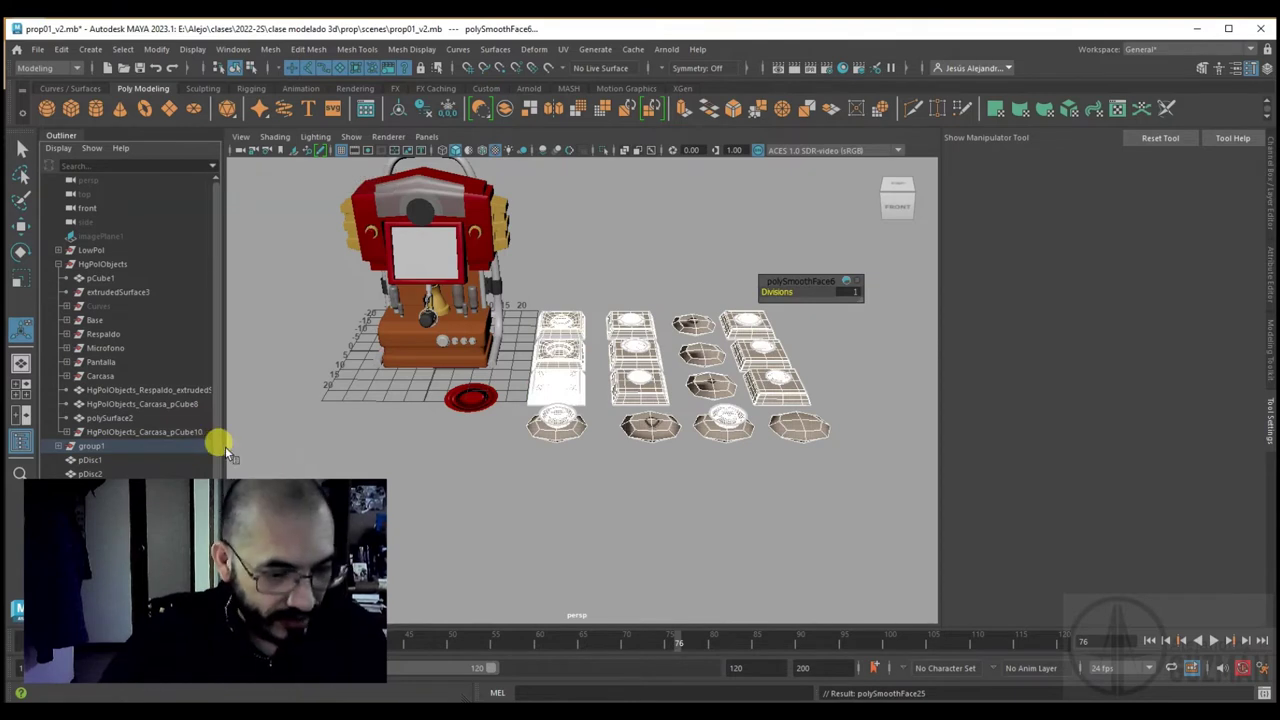
key("ctrl+z")
Hide the tile group, leaving the red radio and disc visible
left_click_drag(225, 446, 107, 465)
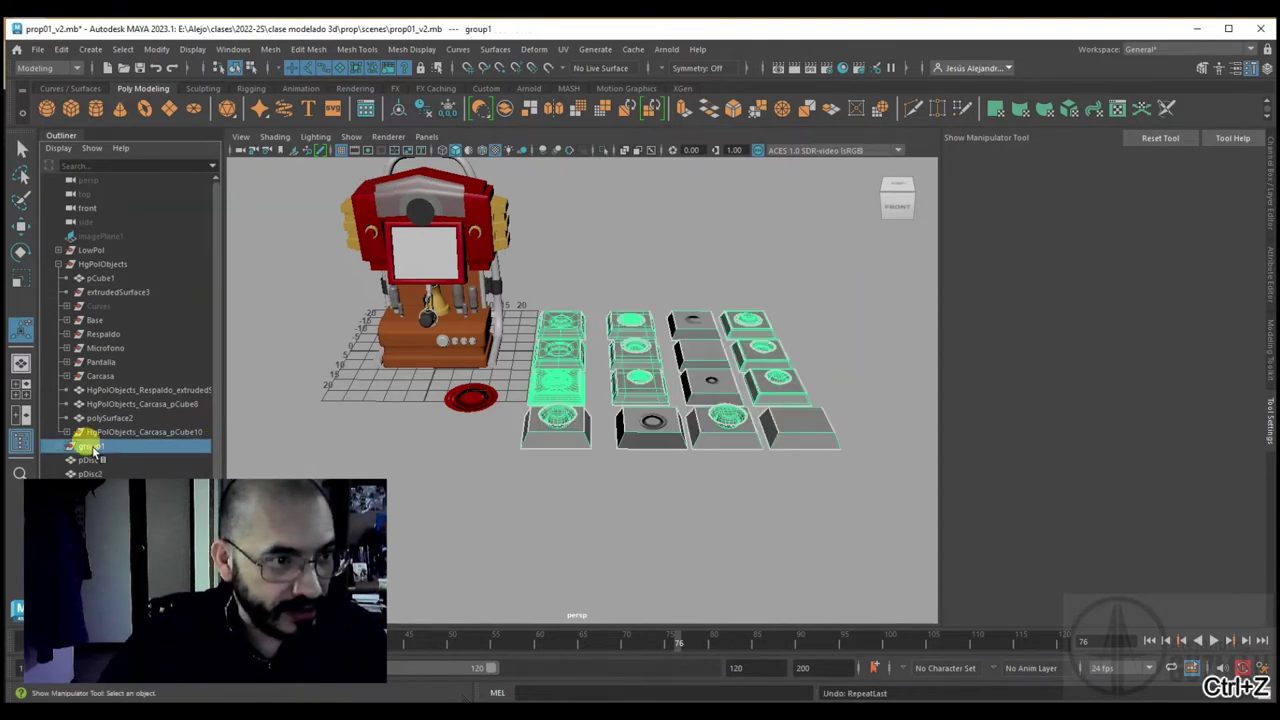
key("ctrl+h")
left_click_drag(548, 408, 442, 383, "alt")
left_click(505, 393)
key("w")
left_click(529, 401)
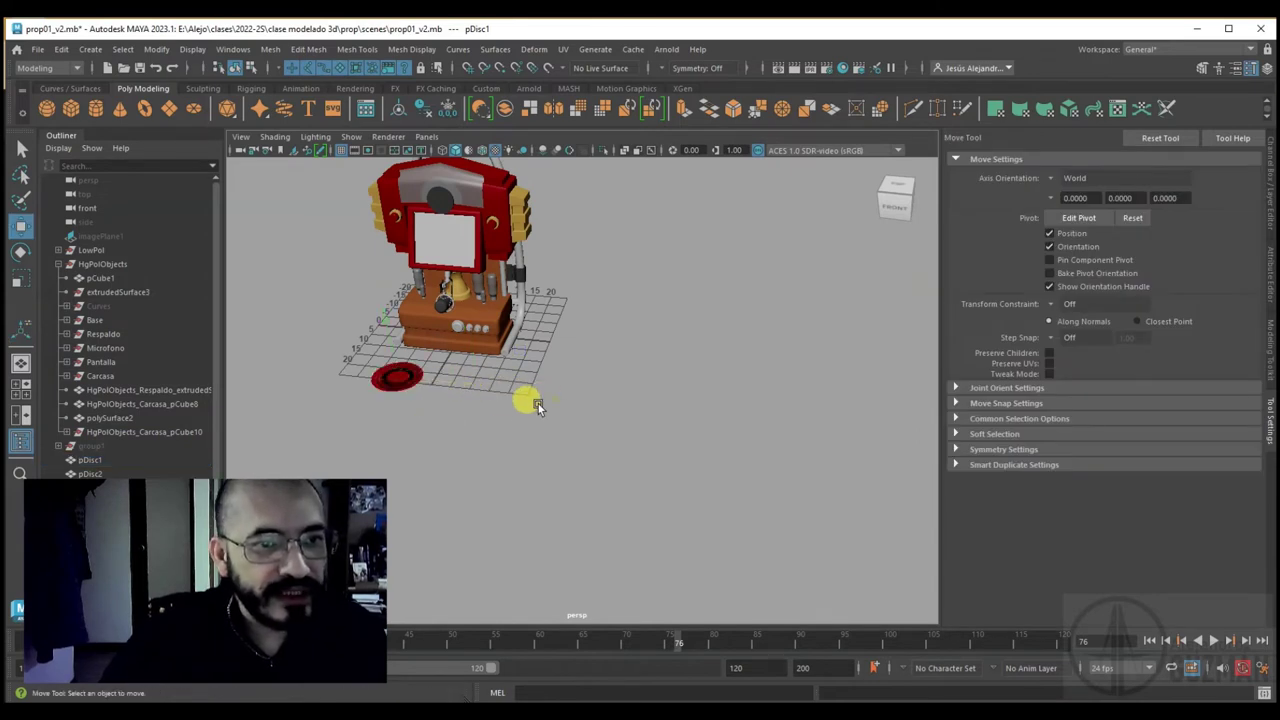
Create a polygon cube, pCube32, on the grid beside the radio prop
left_click_drag(538, 404, 320, 434, "alt")
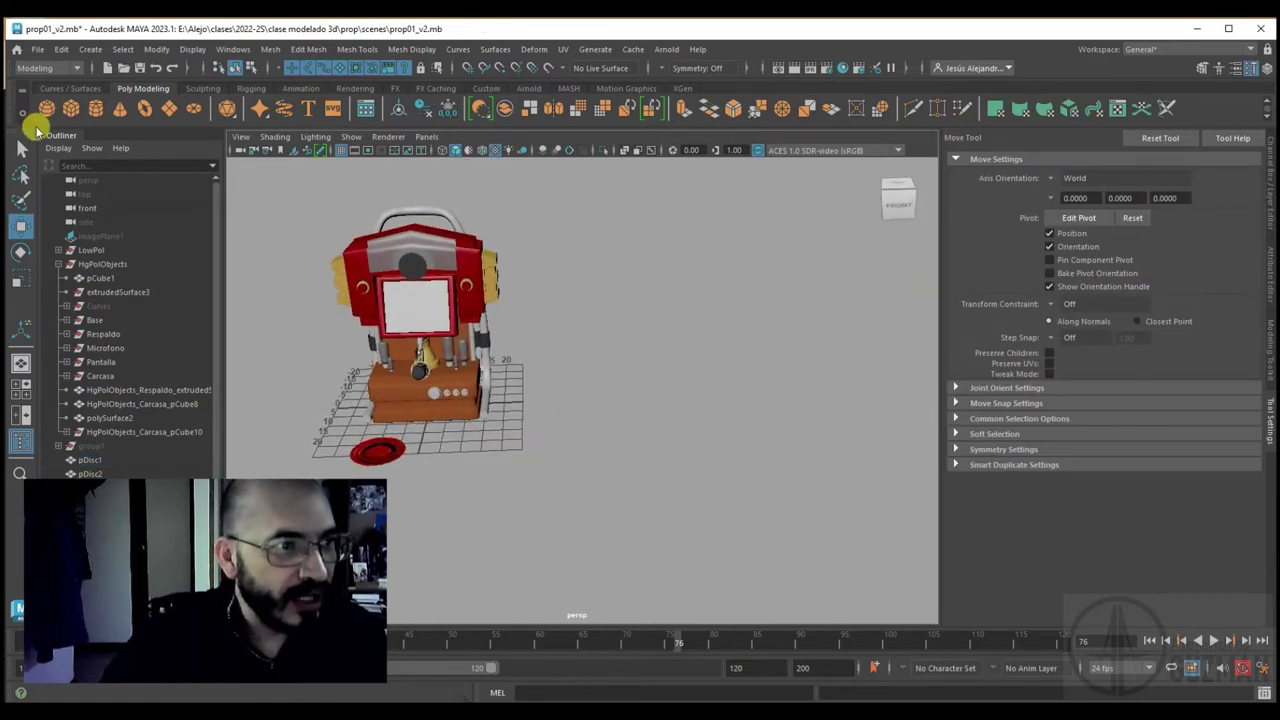
left_click(70, 108)
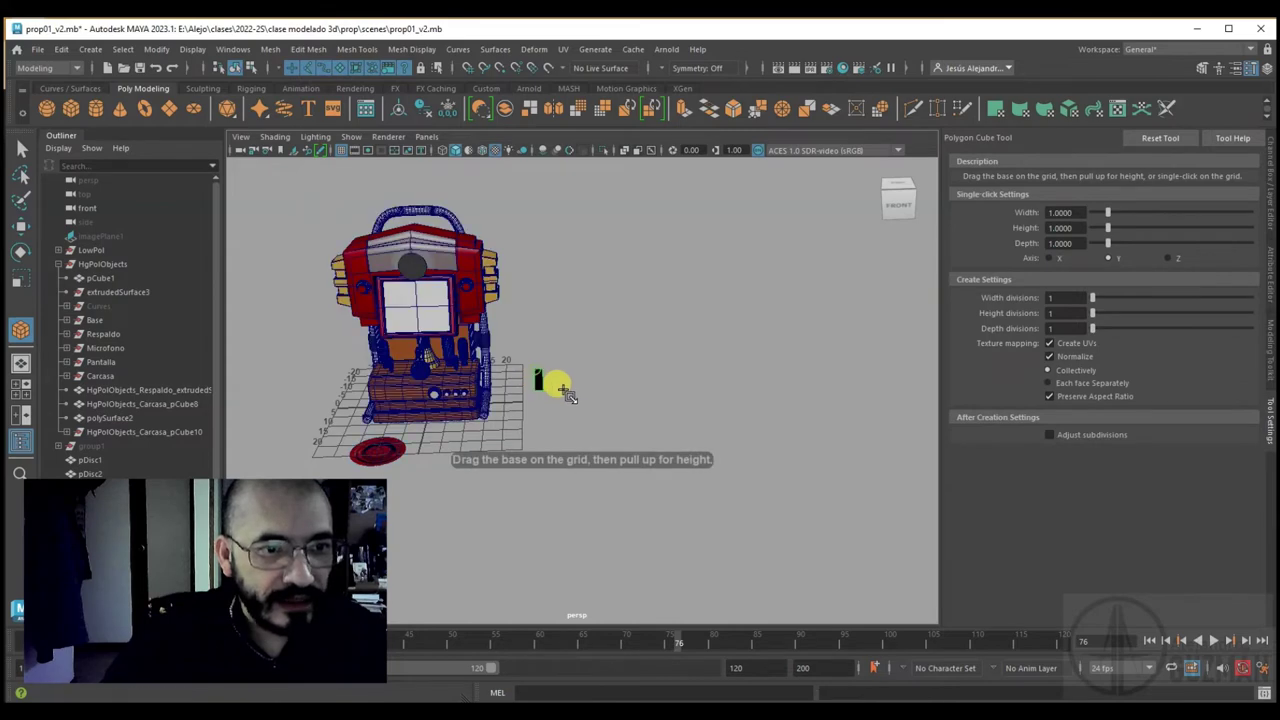
left_click_drag(594, 400, 570, 380)
key("w")
scroll(677, 440, "up", 2)
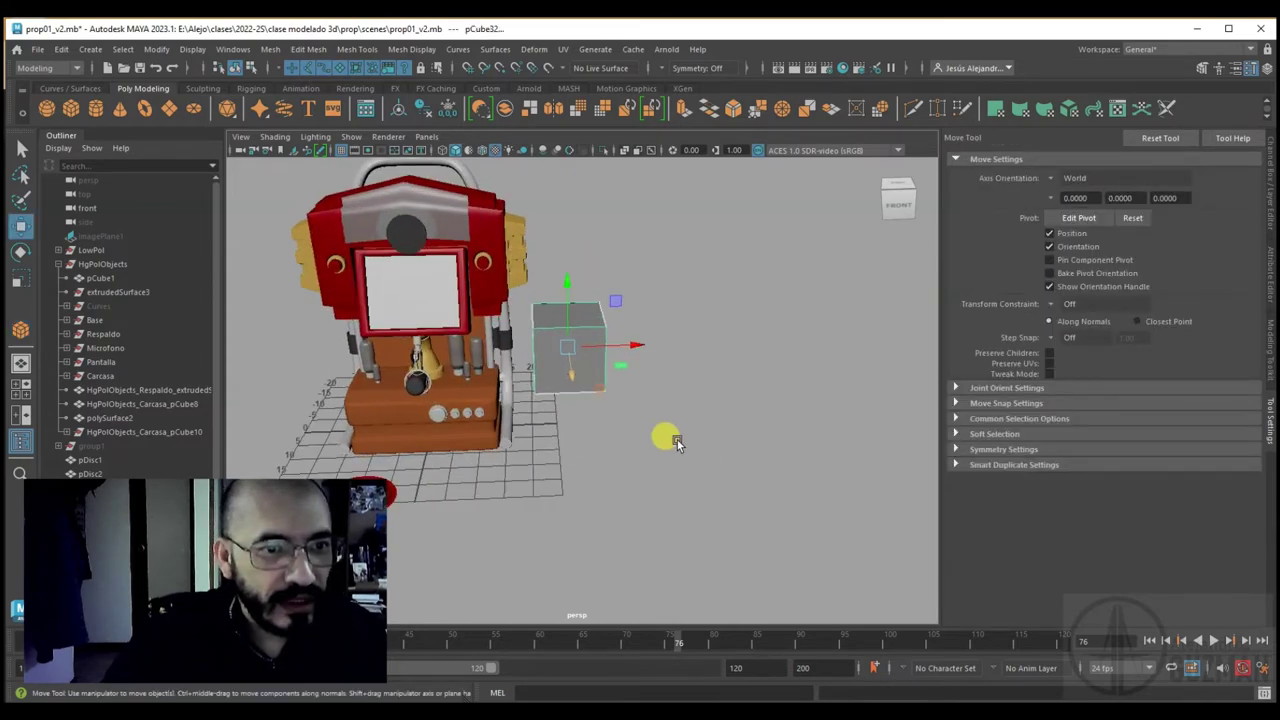
left_click_drag(677, 440, 621, 437, "alt")
scroll(700, 460, "up", 3)
mouse_move(731, 486)
left_mouse_down("alt")
mouse_move(705, 430)
mouse_move(528, 470)
left_mouse_up("alt")
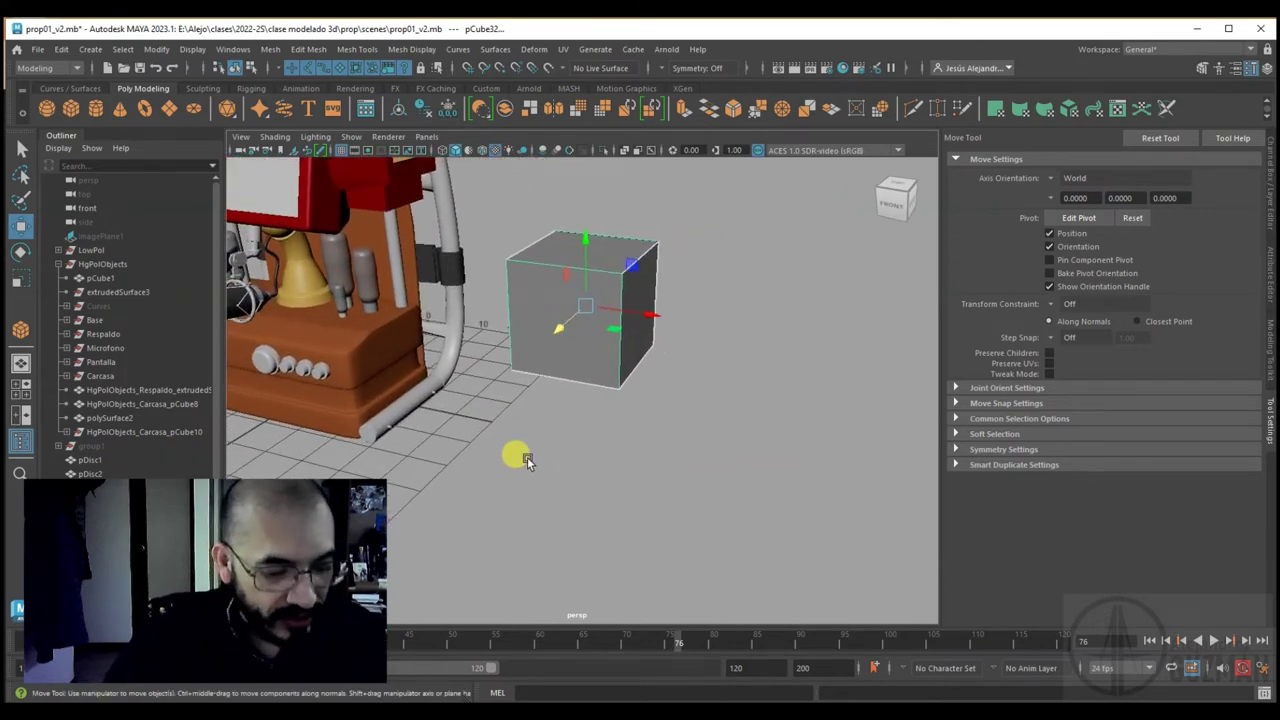
Snap the cube's pivot to its bottom and scale Y to about 0.118 into a thin slab
key("d")
left_click(589, 238)
left_click(583, 368)
key("d")
mouse_move(585, 401)
left_mouse_down("alt")
mouse_move(645, 368)
mouse_move(710, 361)
mouse_move(518, 473)
mouse_move(550, 485)
left_mouse_up("alt")
key("r")
mouse_move(566, 327)
left_mouse_down()
mouse_move(569, 381)
mouse_move(551, 406)
left_mouse_up()
right_click(608, 276)
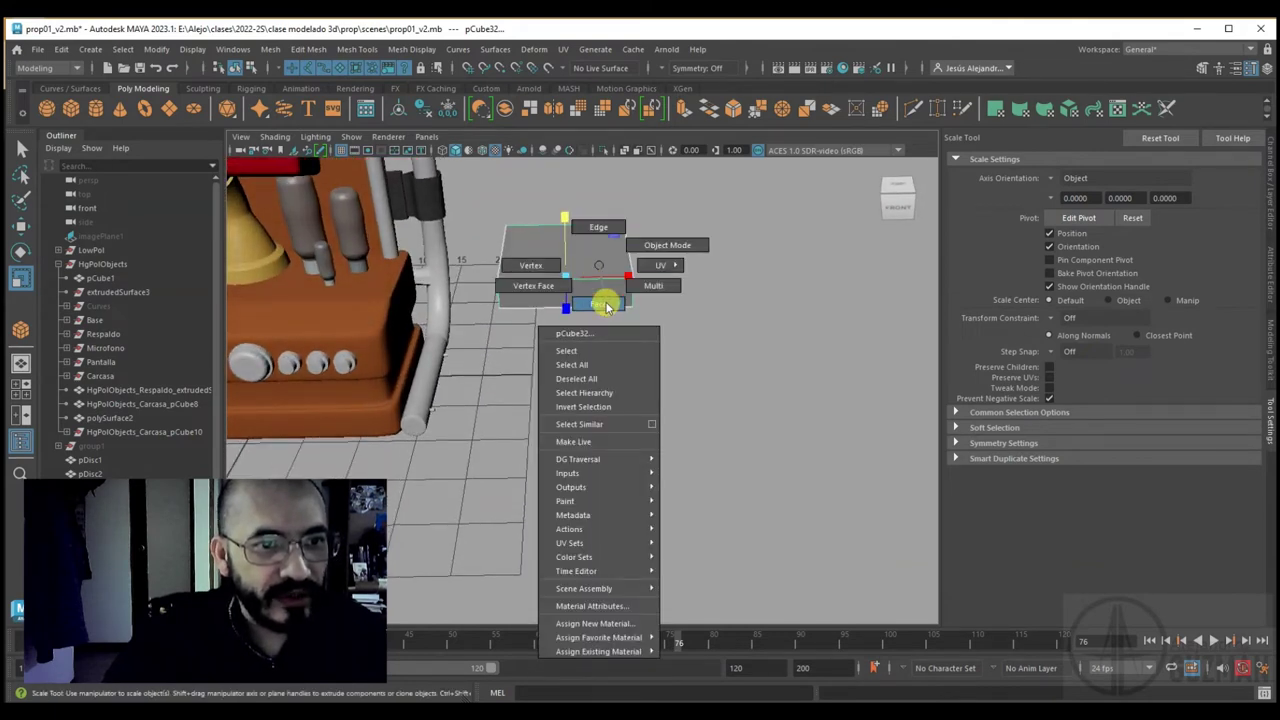
Scale the slab's top face to 0.658 to taper it, then return to object mode
left_click(605, 306)
left_click(600, 267)
left_click_drag(626, 281, 608, 275)
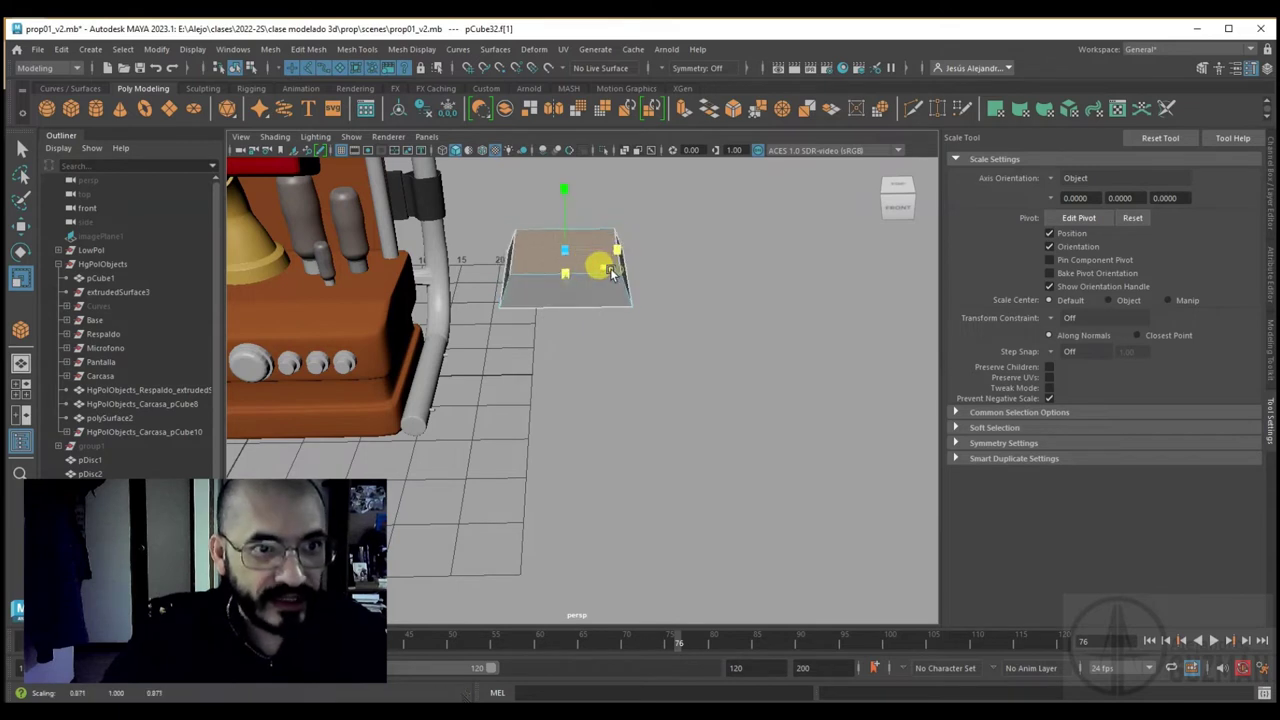
right_click(600, 305)
left_click(639, 282)
mouse_move(668, 302)
left_mouse_down("alt")
mouse_move(628, 415)
mouse_move(717, 459)
mouse_move(656, 411)
left_mouse_up("alt")
Duplicate the tapered slab twice along X to form a row of three tiles
key("ctrl+d")
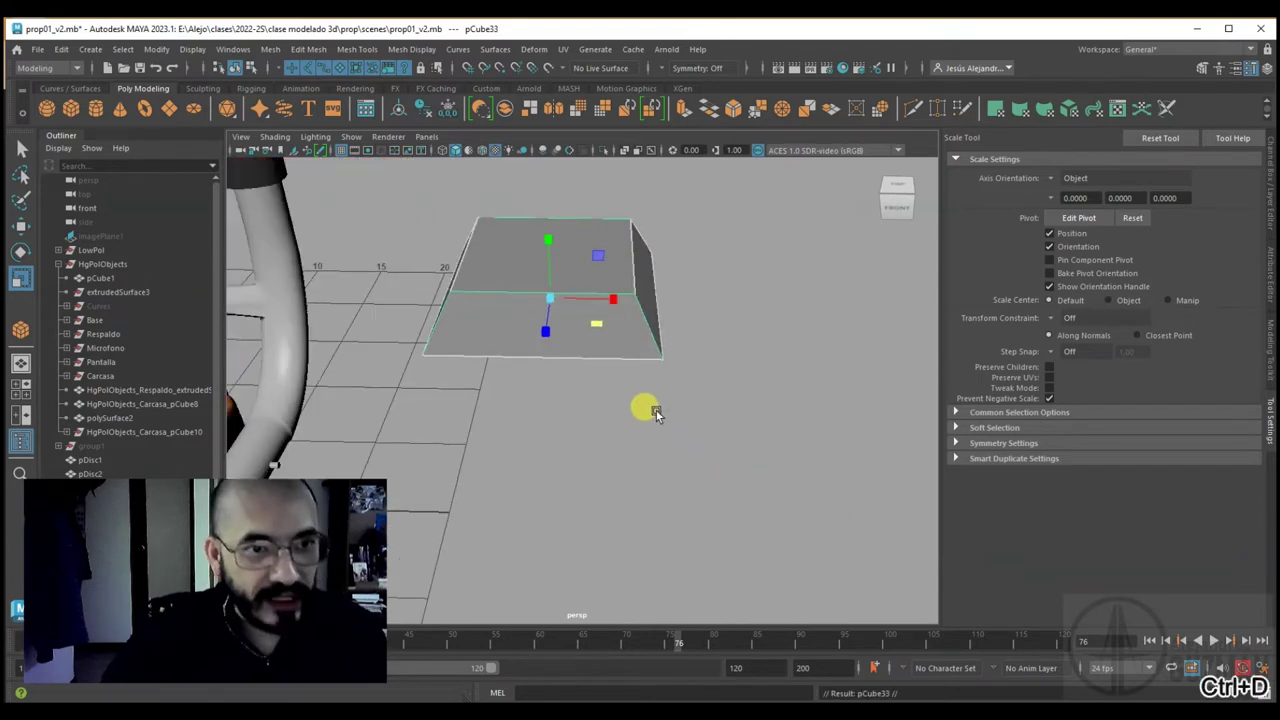
key("w")
mouse_move(614, 296)
left_mouse_down()
mouse_move(849, 300)
mouse_move(551, 303)
mouse_move(583, 363)
mouse_move(494, 363)
left_mouse_up()
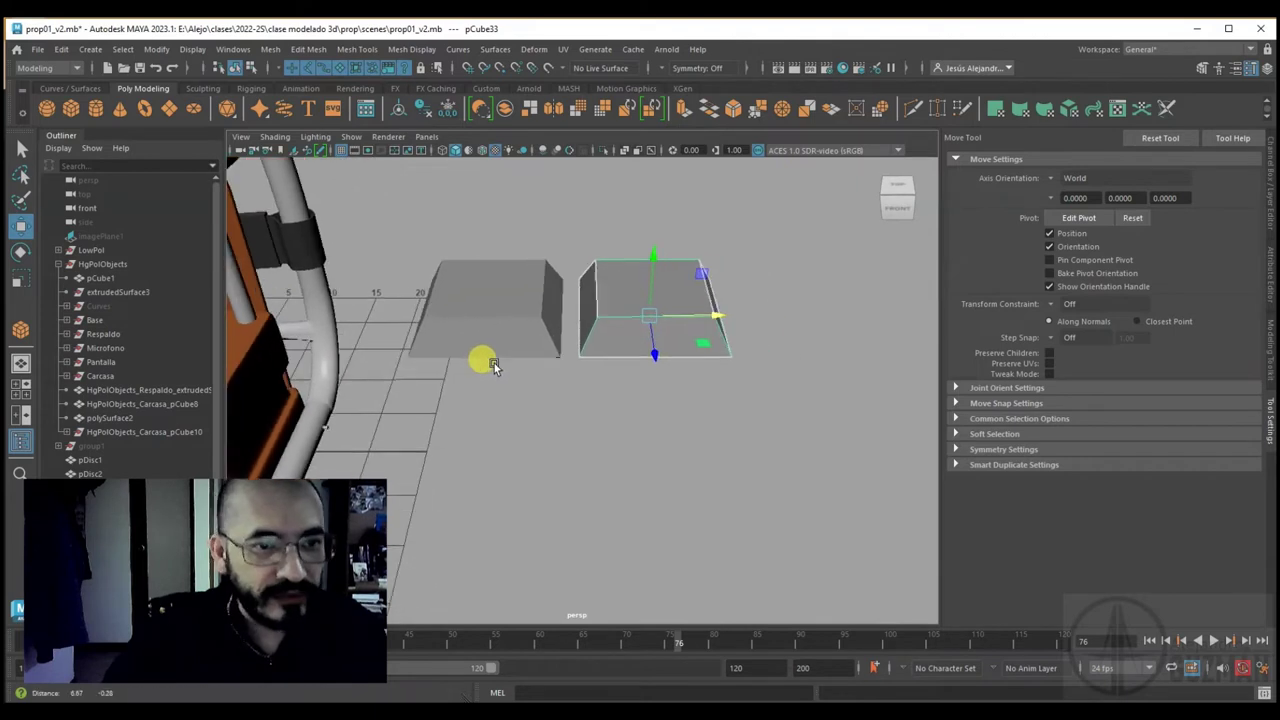
key("ctrl+d")
mouse_move(697, 313)
left_mouse_down()
mouse_move(871, 297)
mouse_move(652, 371)
left_mouse_up()
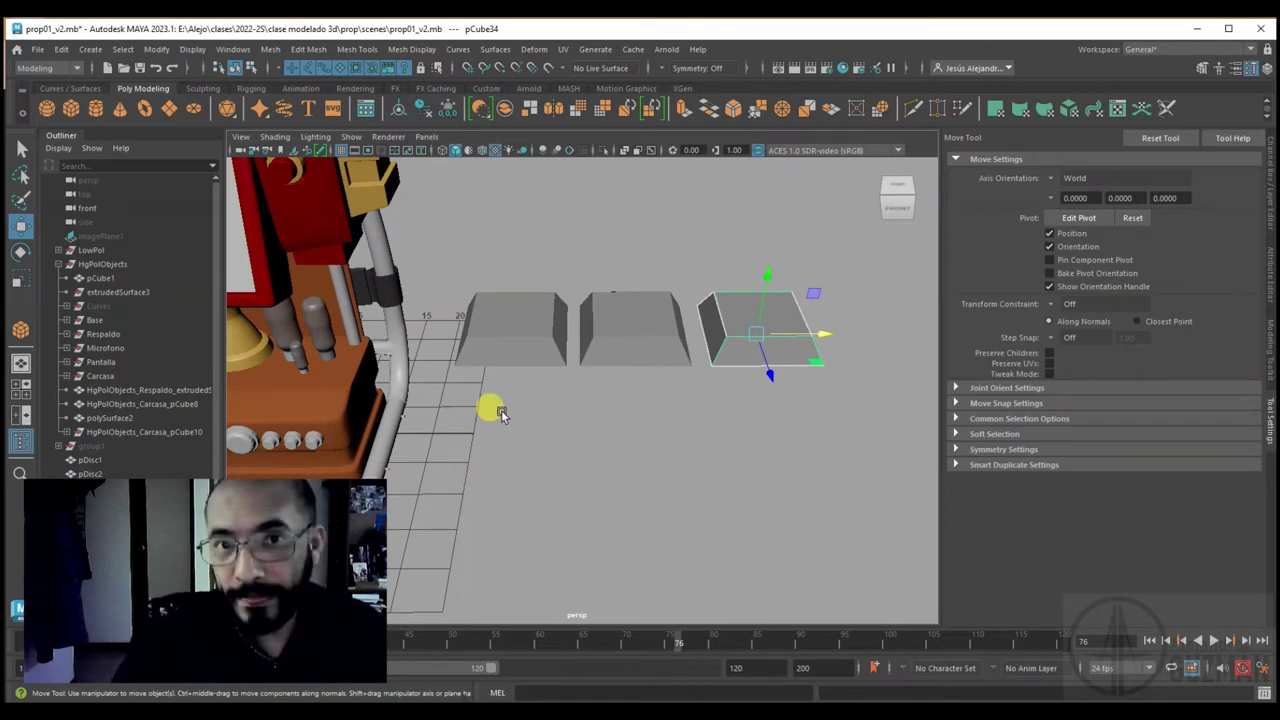
Duplicate the row of three and move it forward along Z as a second row
left_click_drag(497, 308, 686, 383, "shift")
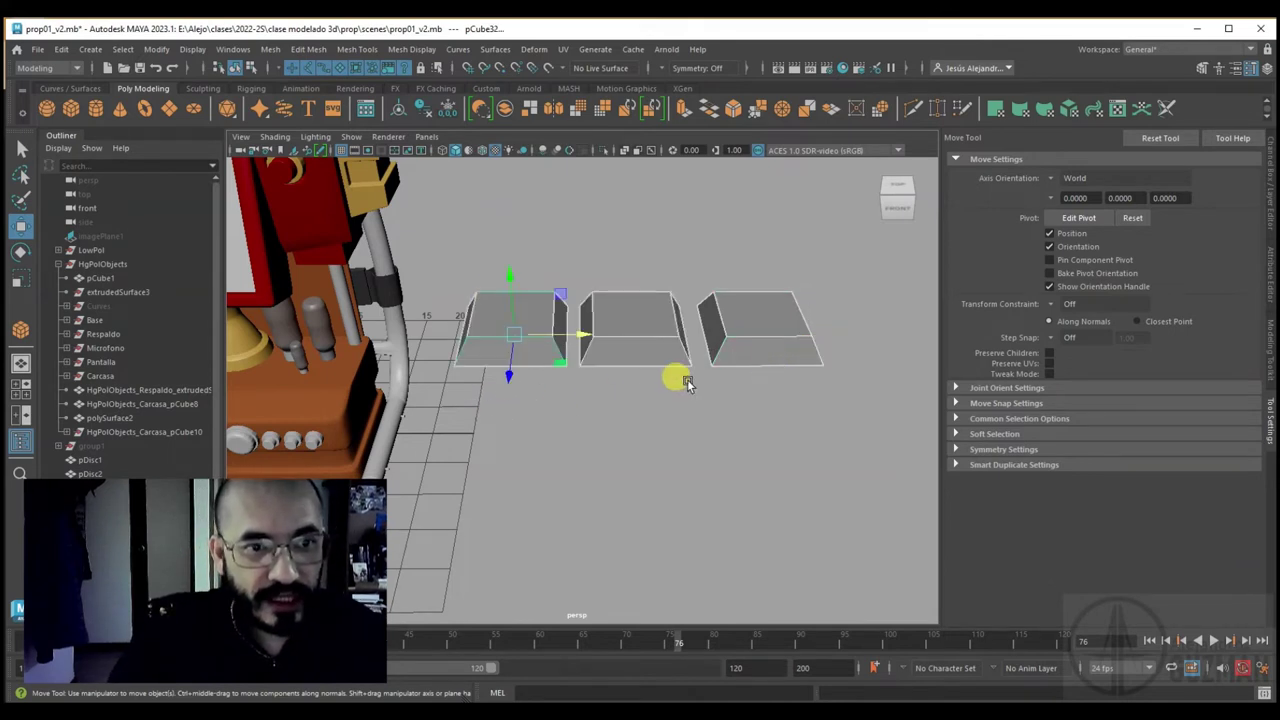
key("ctrl+d")
mouse_move(509, 376)
left_mouse_down()
mouse_move(511, 537)
mouse_move(513, 509)
left_mouse_up()
left_click(613, 271)
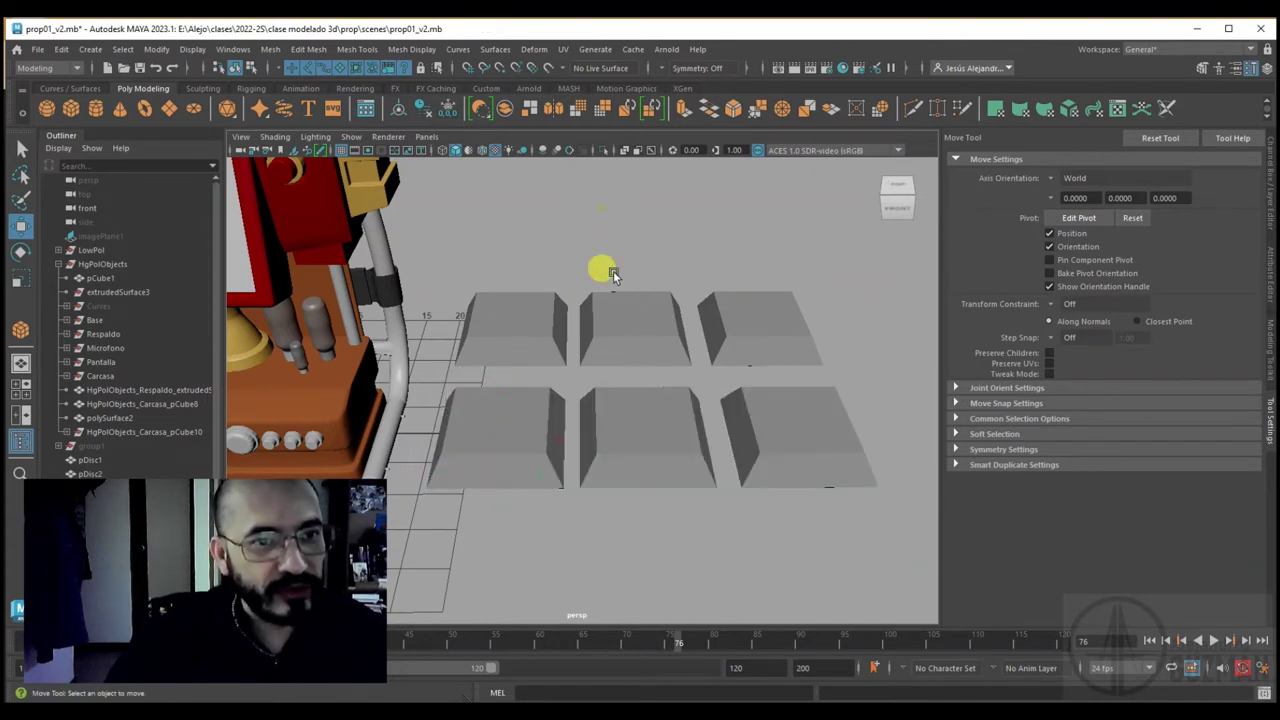
middle_click_drag(661, 324, 725, 445, "alt")
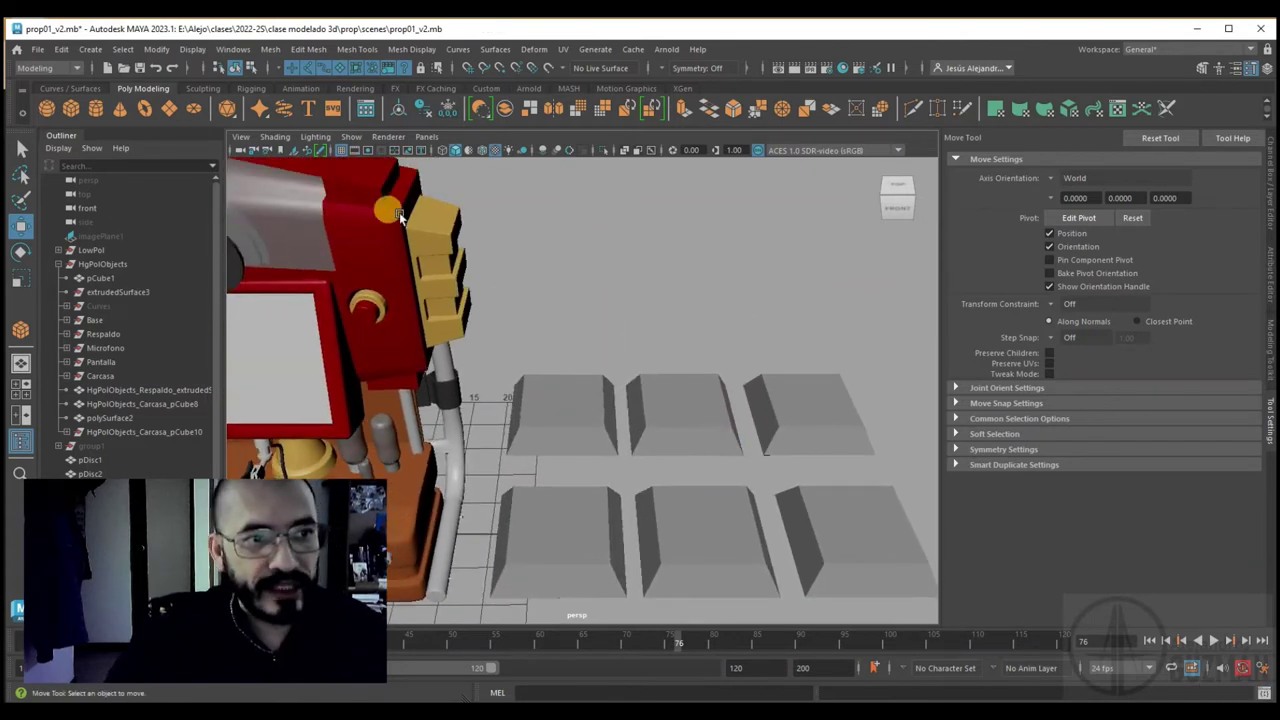
Select the back-left tile and show its polyCube inputs in the Channel Box
left_click(556, 402)
right_click_drag(677, 429, 750, 497, "alt")
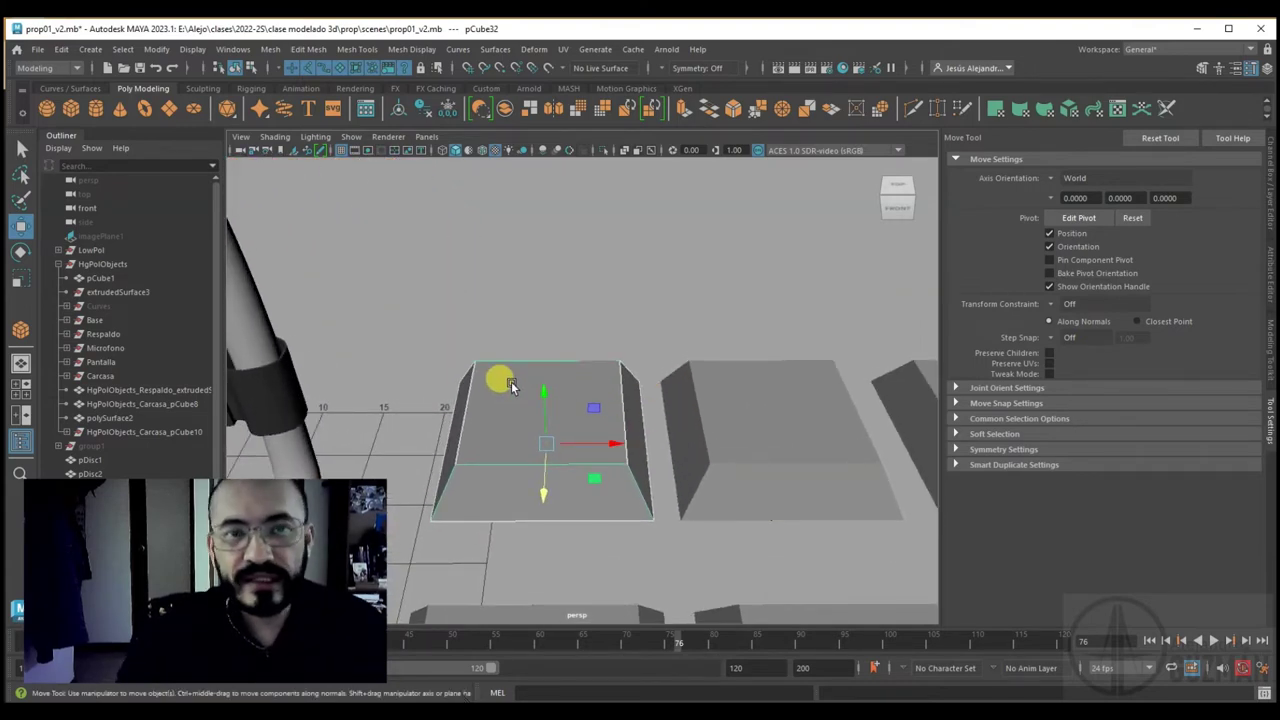
left_click(1269, 212)
left_click(1124, 323)
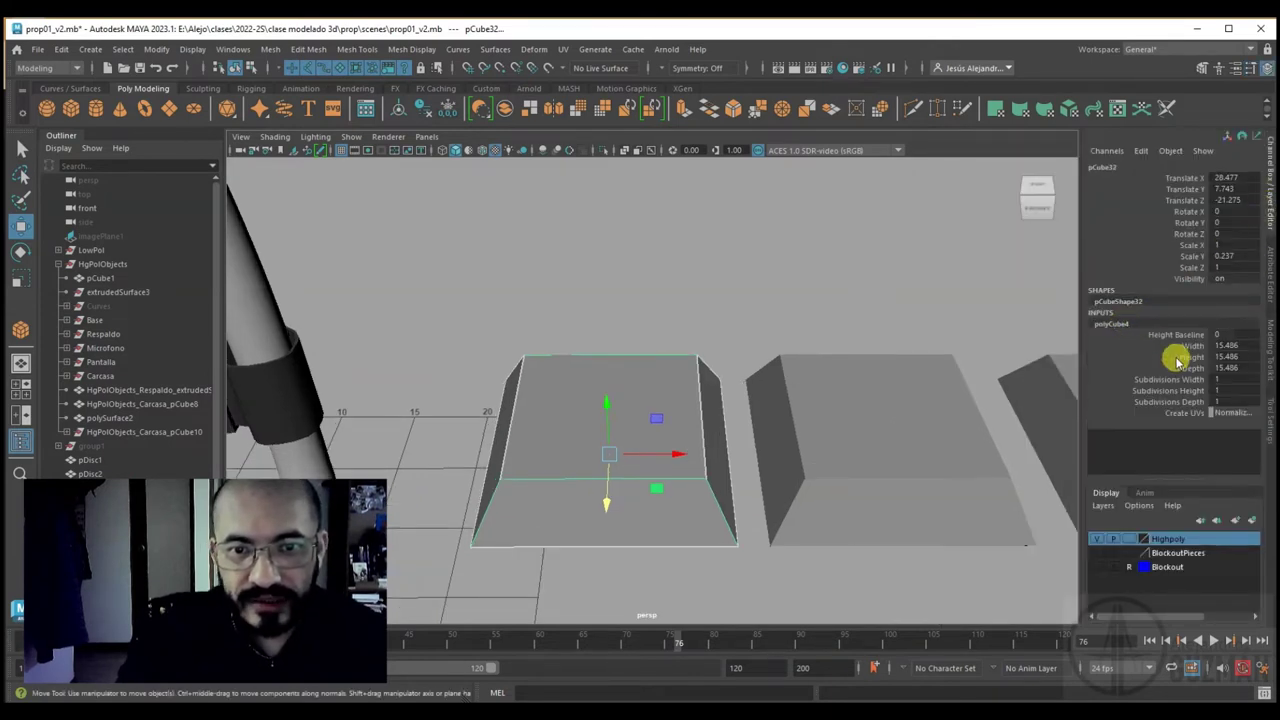
Try polyCube subdivisions of 2, undo back to 1, and reselect the tile
left_click_drag(1184, 380, 1190, 402)
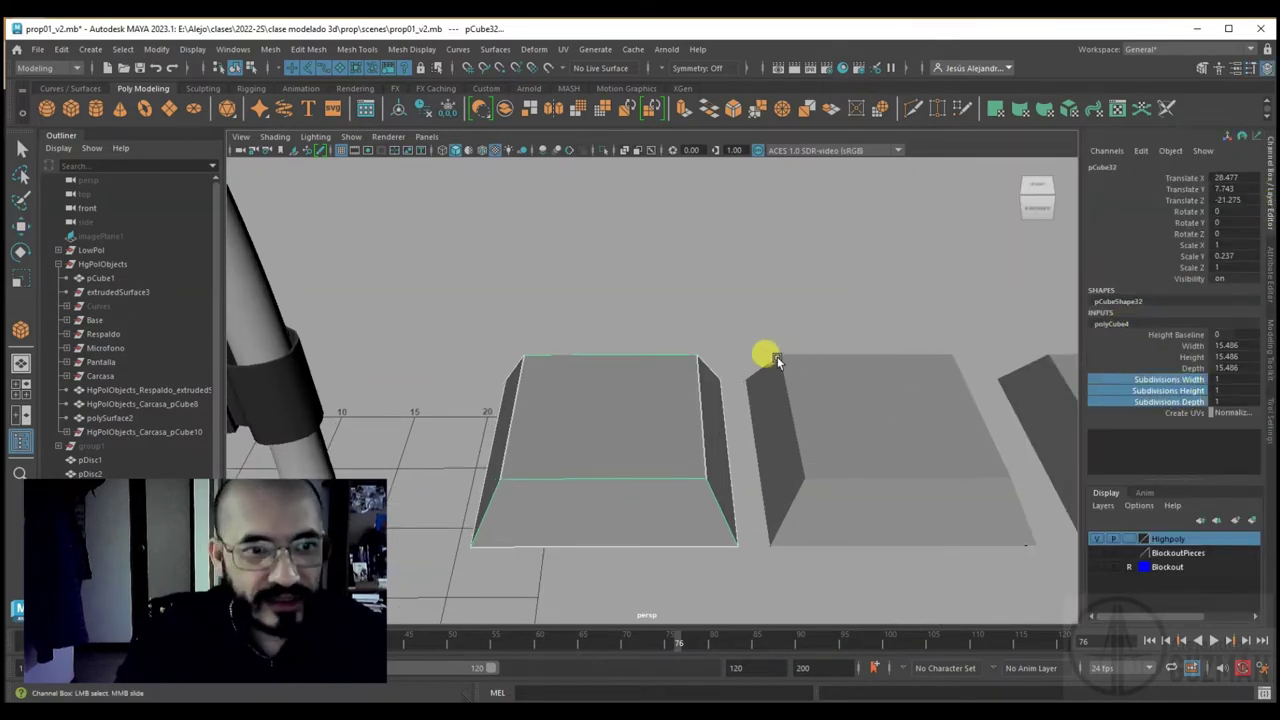
middle_click_drag(778, 360, 784, 357)
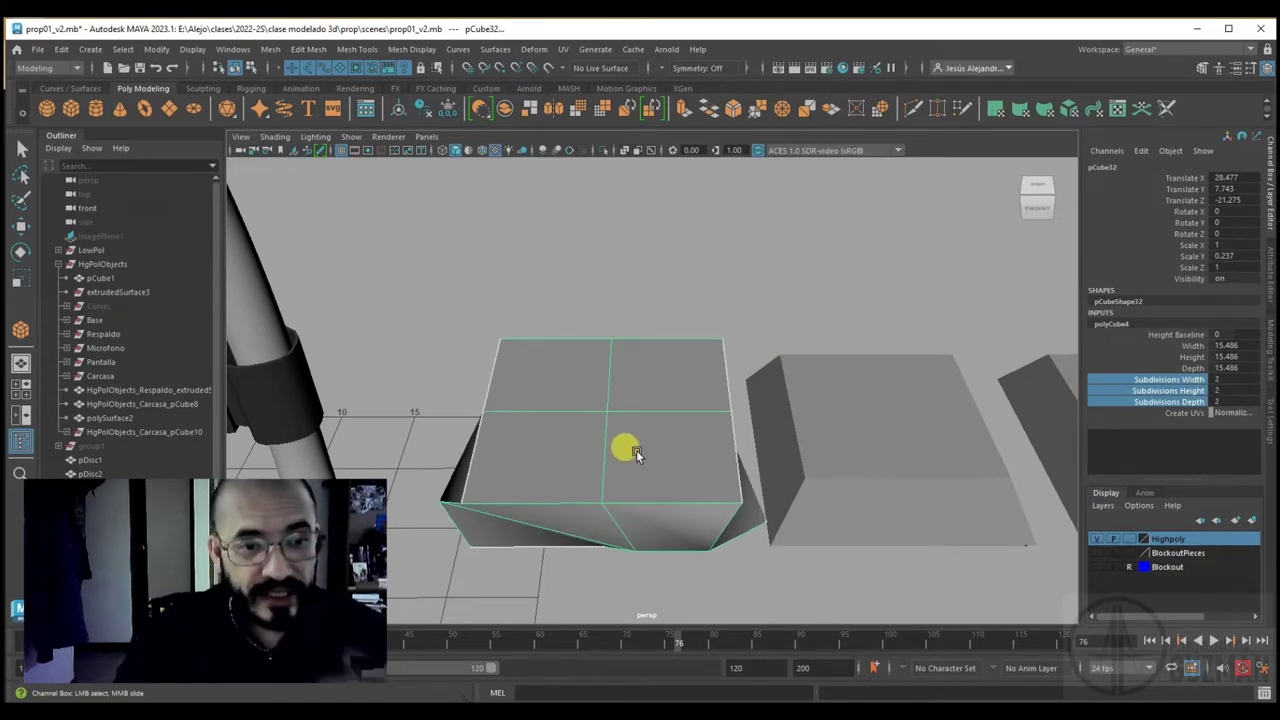
key("ctrl+z")
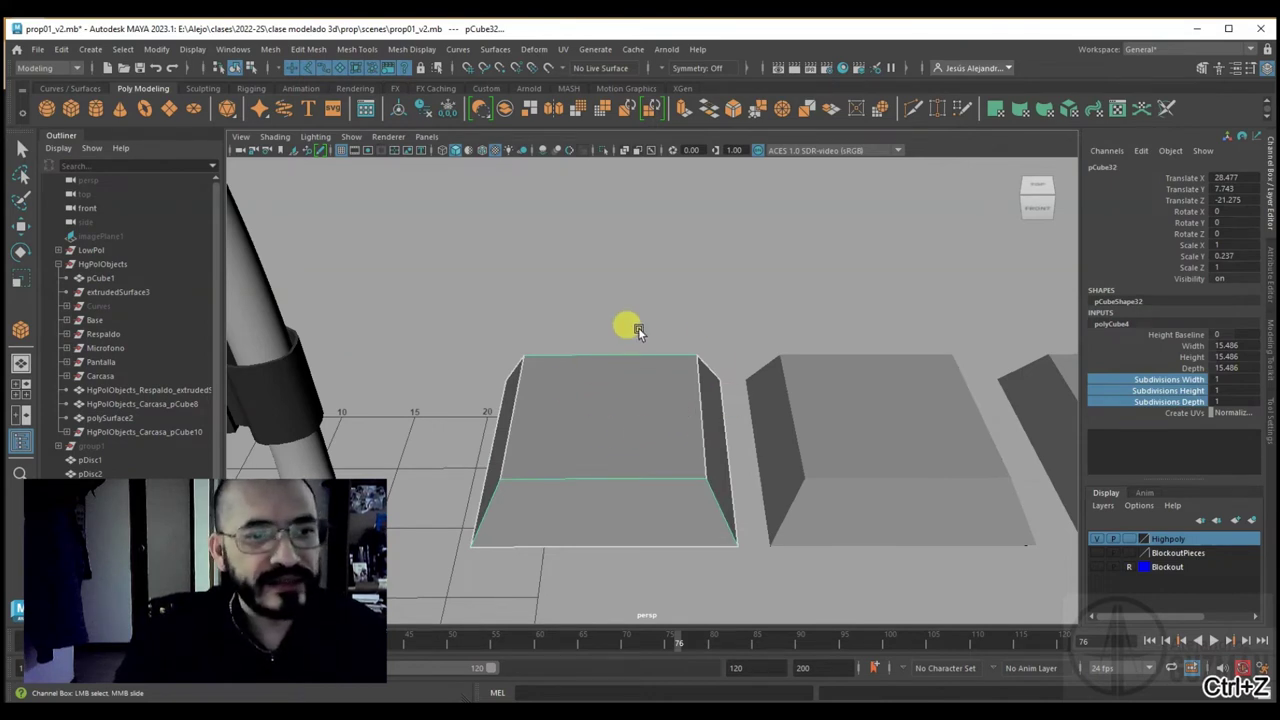
left_click(638, 327)
left_click(607, 398)
left_click(271, 52)
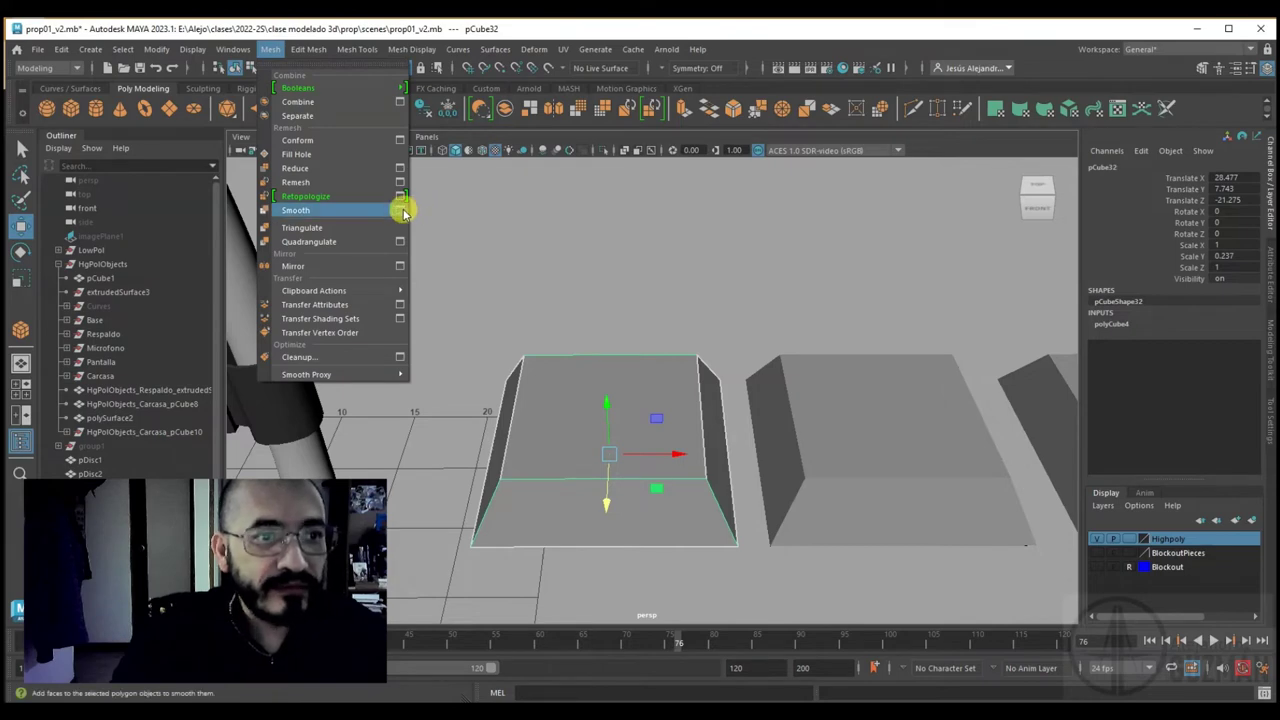
key("Escape")
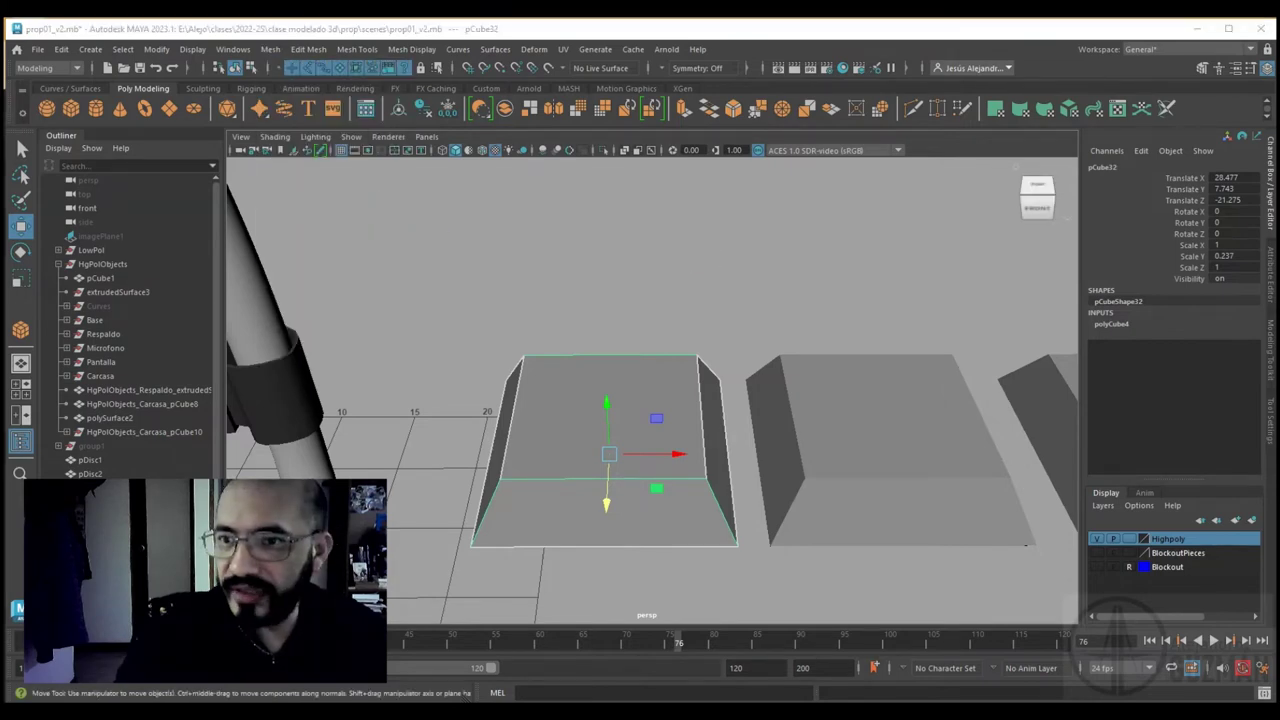
left_click(174, 153)
left_click(205, 181)
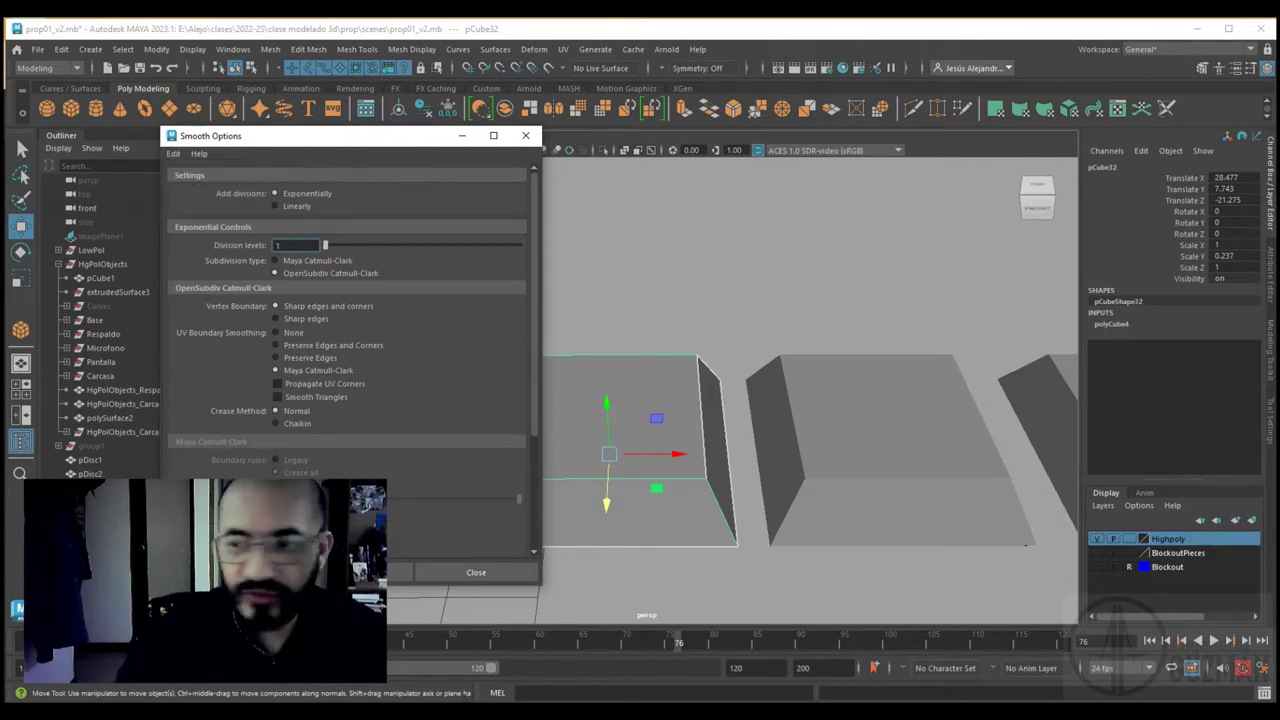
left_click(671, 523)
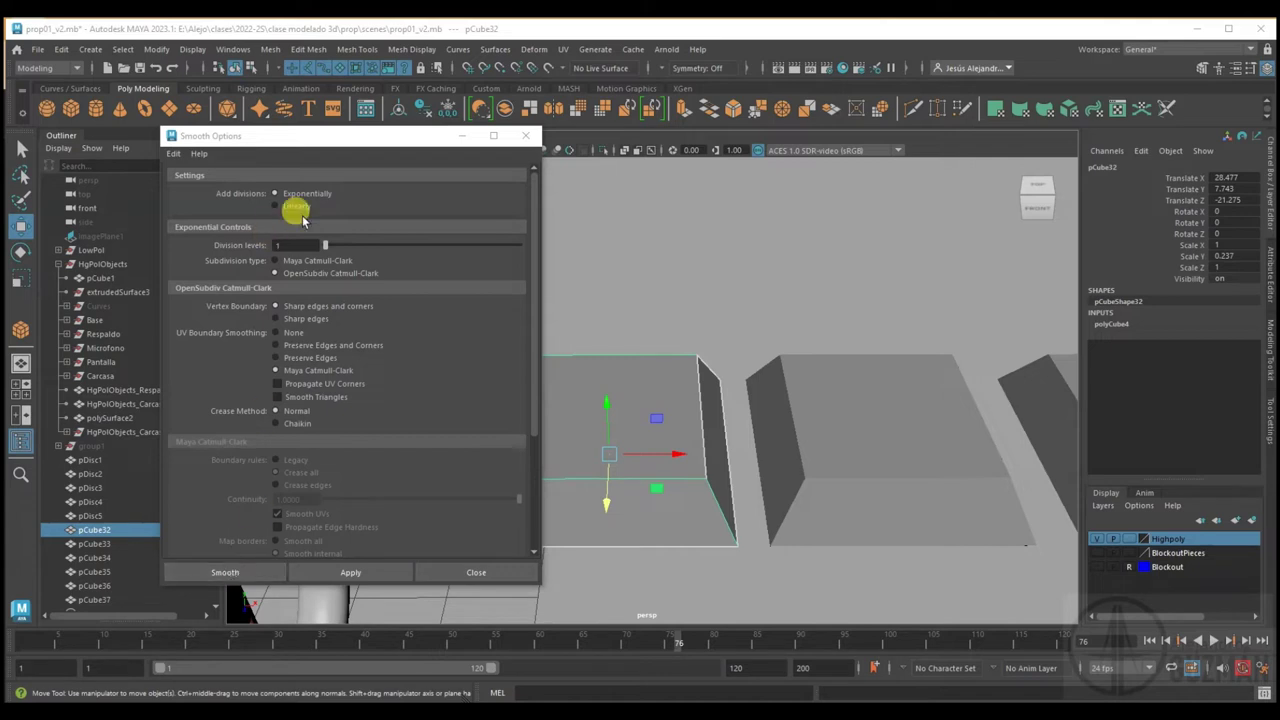
left_click(252, 569)
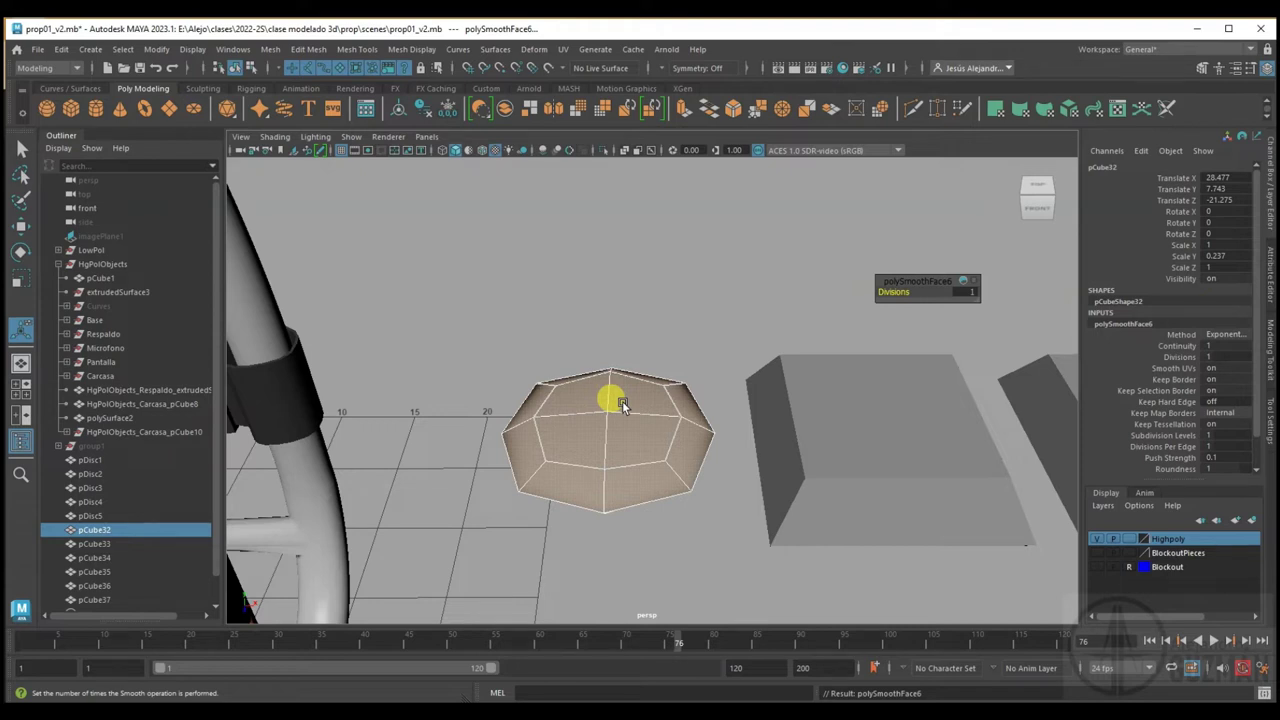
key("ctrl+z")
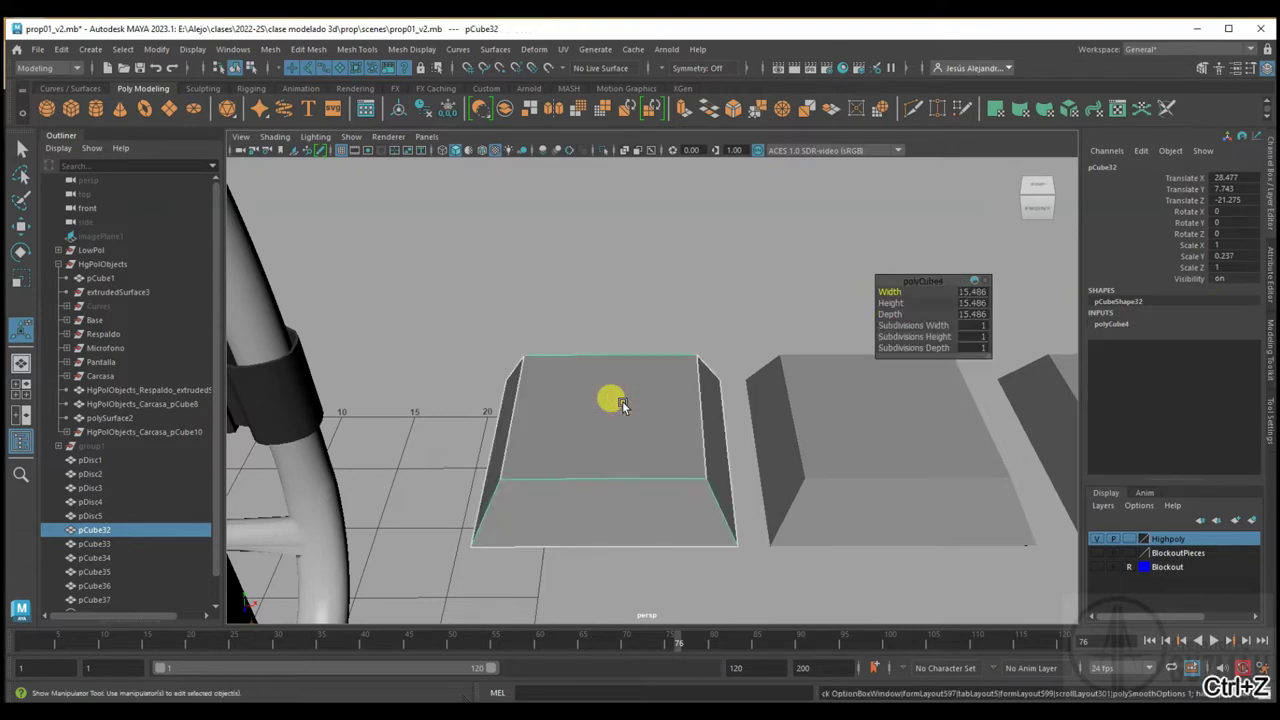
Smooth the tile using Maya Catmull-Clark with continuity 0 from the Smooth options
left_click(270, 49)
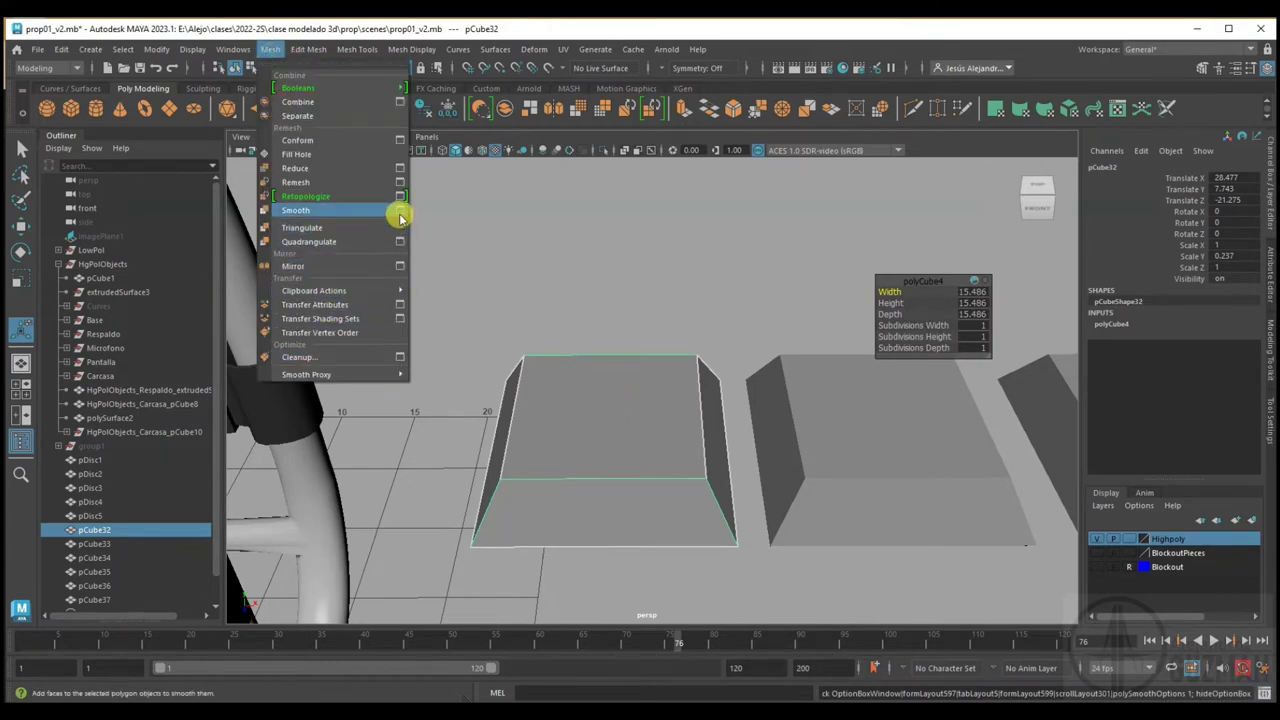
left_click(400, 210)
left_click_drag(392, 148, 283, 165)
double_click(192, 262)
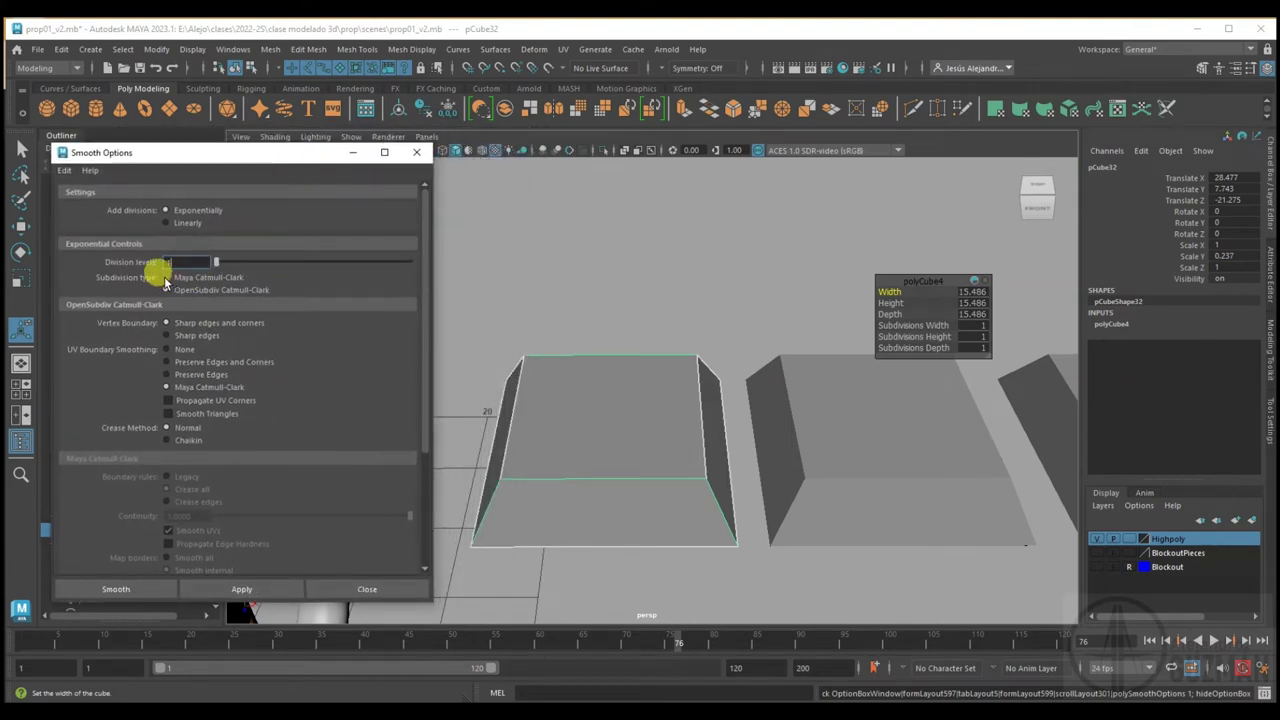
left_click(165, 276)
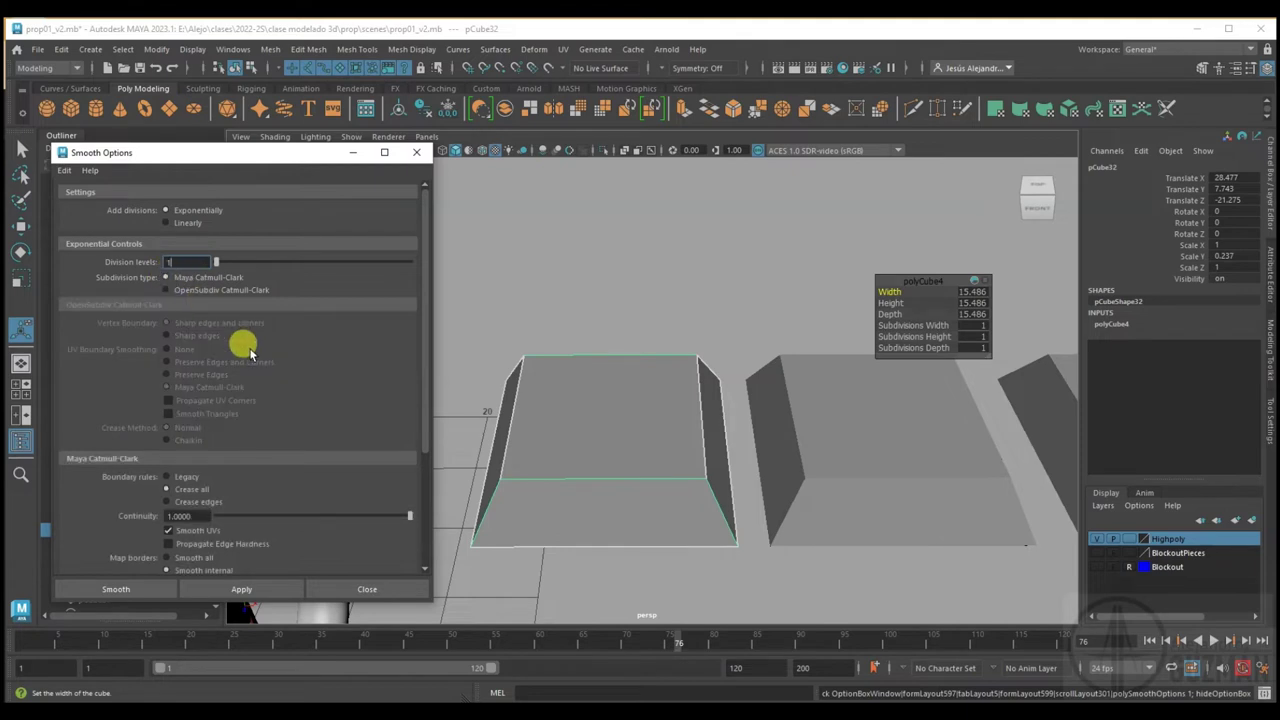
scroll(243, 345, "down", 2)
left_click_drag(408, 432, 188, 437)
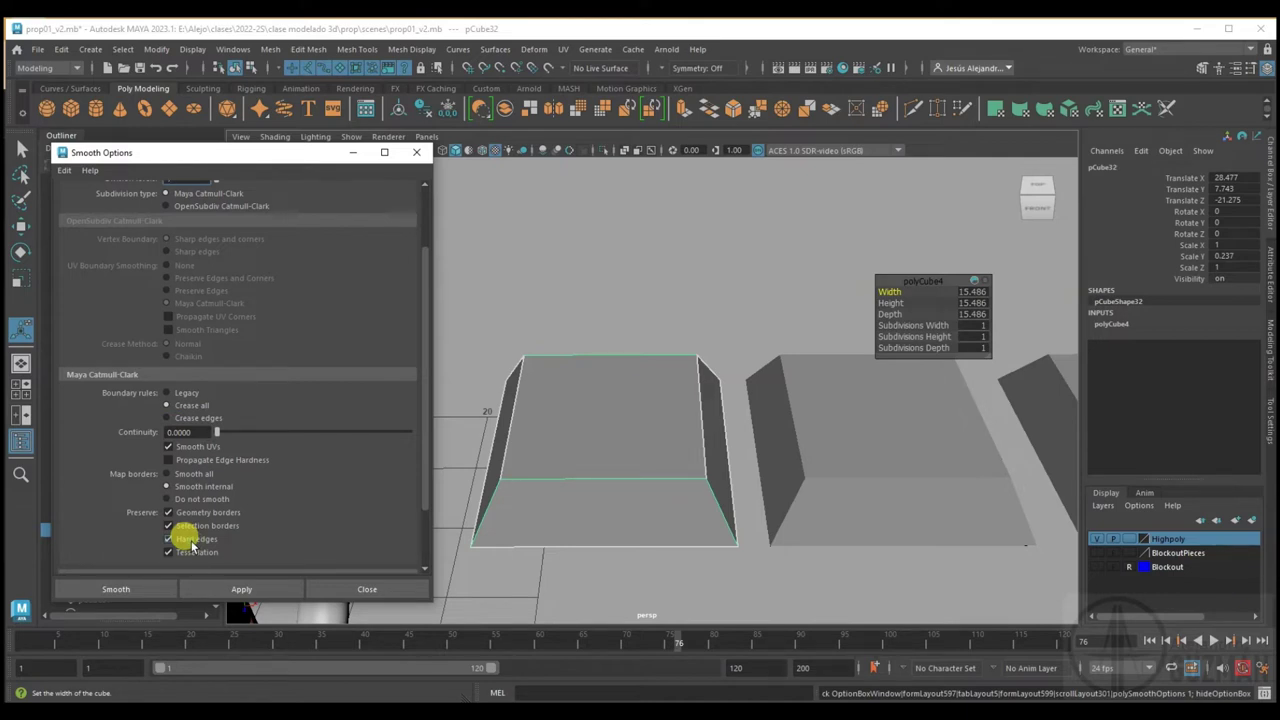
left_click(193, 588)
mouse_move(653, 488)
left_mouse_down("alt")
mouse_move(680, 480)
mouse_move(634, 494)
mouse_move(863, 334)
mouse_move(734, 426)
mouse_move(725, 410)
mouse_move(860, 300)
mouse_move(912, 291)
mouse_move(885, 291)
mouse_move(900, 291)
left_mouse_up("alt")
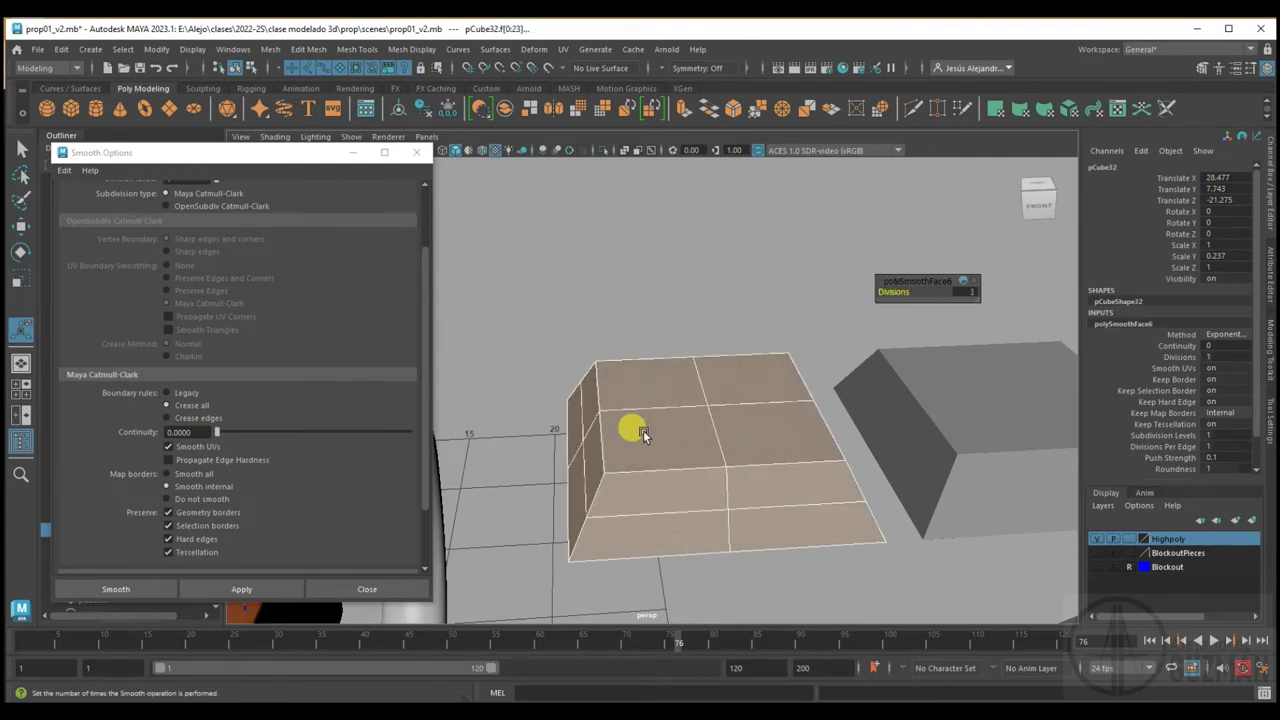
Reset the Smooth options to defaults, close them, and reselect the tile in object mode
left_click(64, 170)
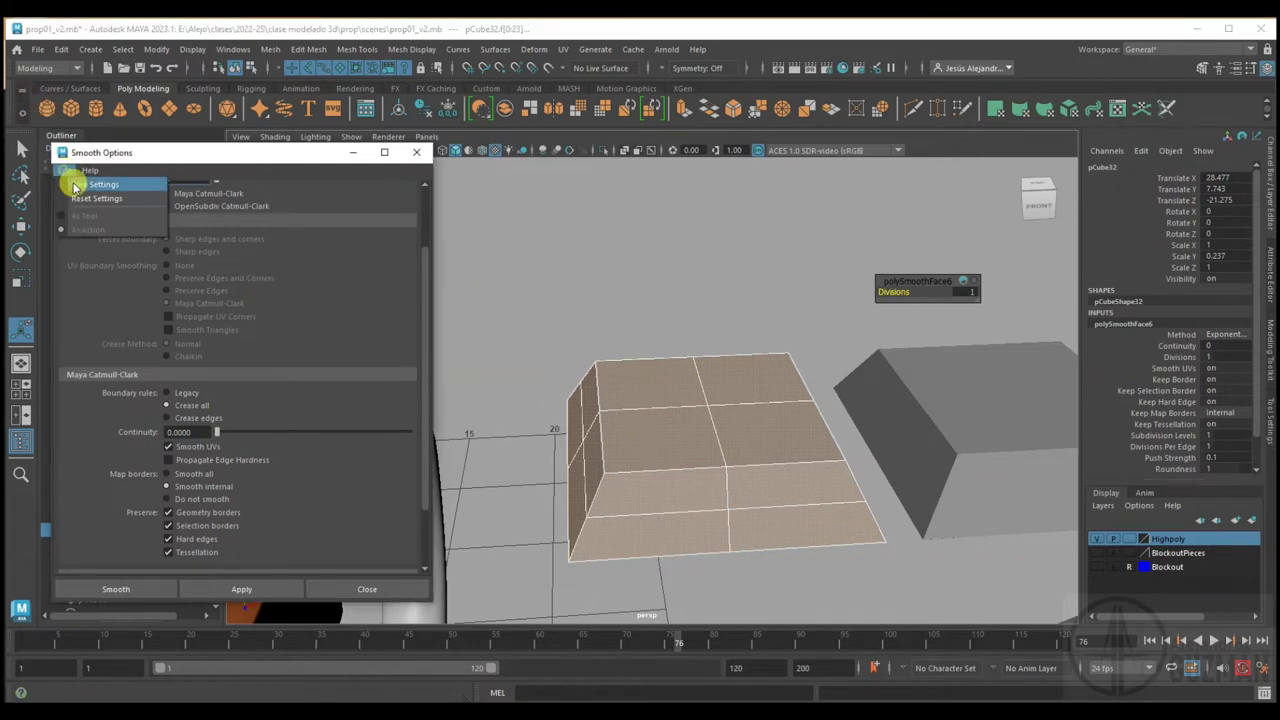
left_click(95, 205)
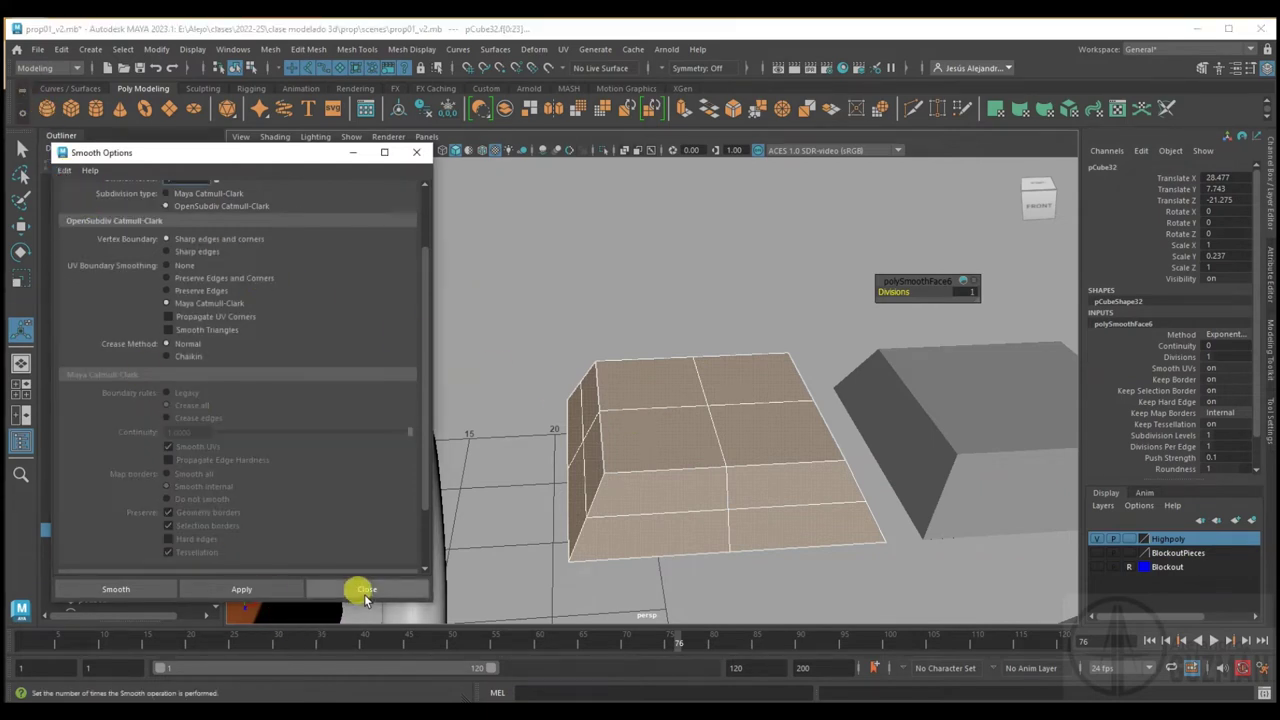
left_click(360, 590)
right_click(705, 375)
left_click(771, 357)
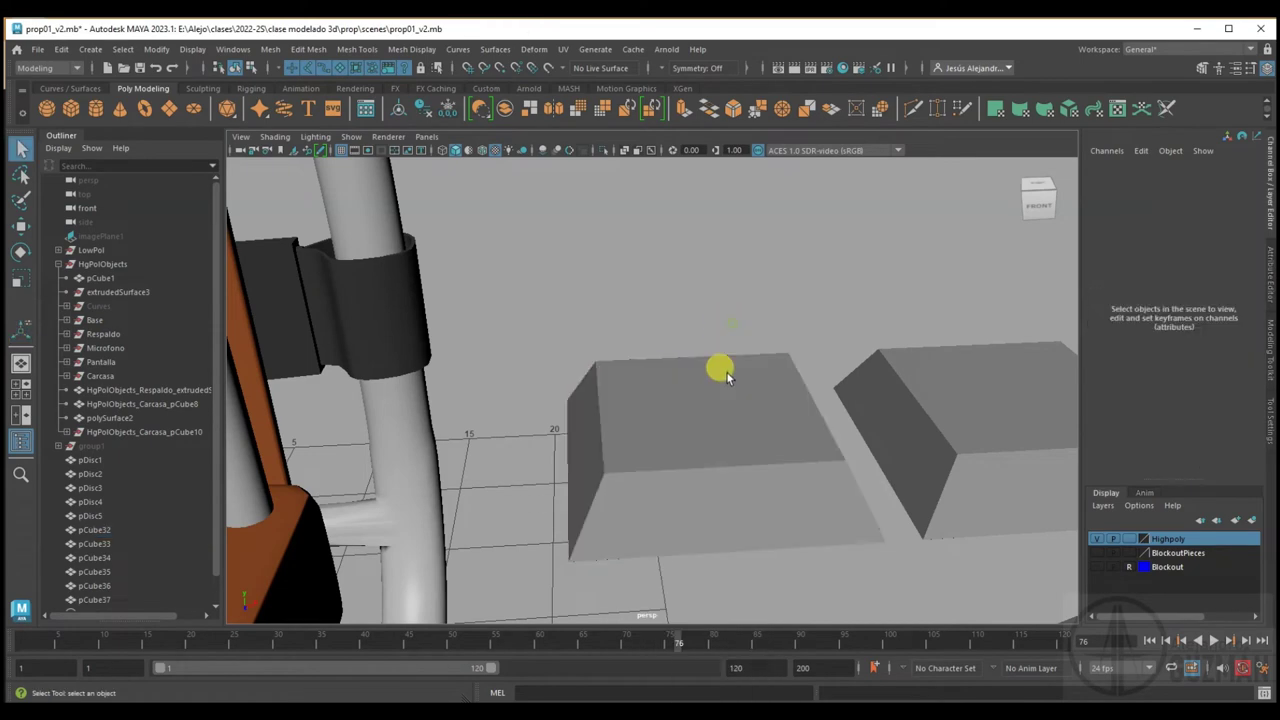
left_click(734, 434)
left_click_drag(734, 434, 643, 256, "alt")
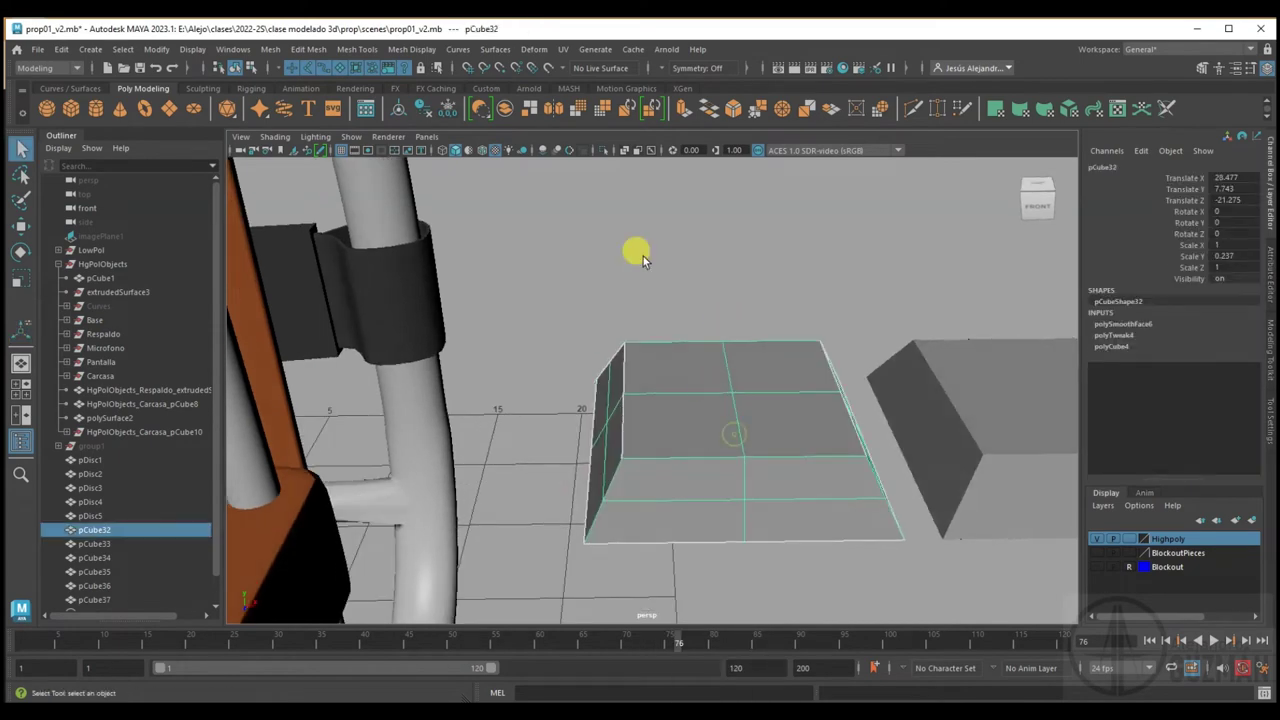
Turn on Wireframe on Shaded and select the subdivided tile
left_click(482, 151)
left_click(700, 320)
mouse_move(714, 348)
left_mouse_down("alt")
mouse_move(562, 342)
mouse_move(561, 373)
left_mouse_up("alt")
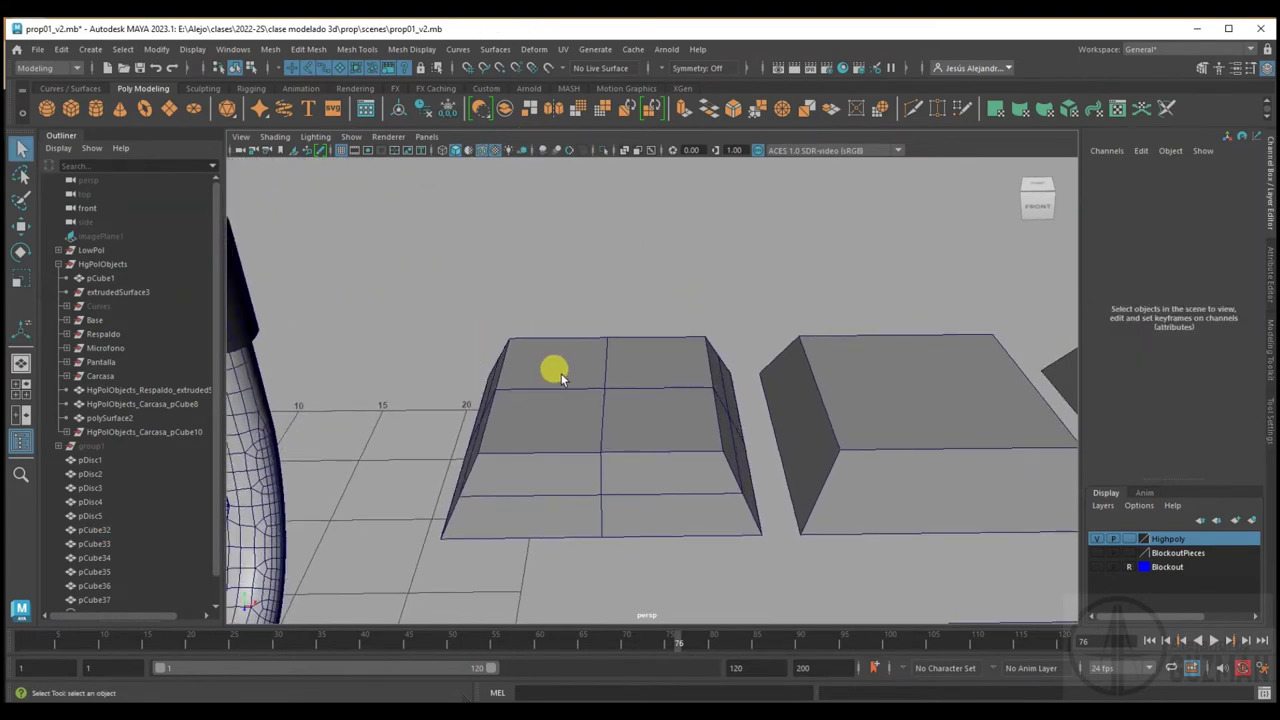
left_click(561, 373)
right_click(561, 373)
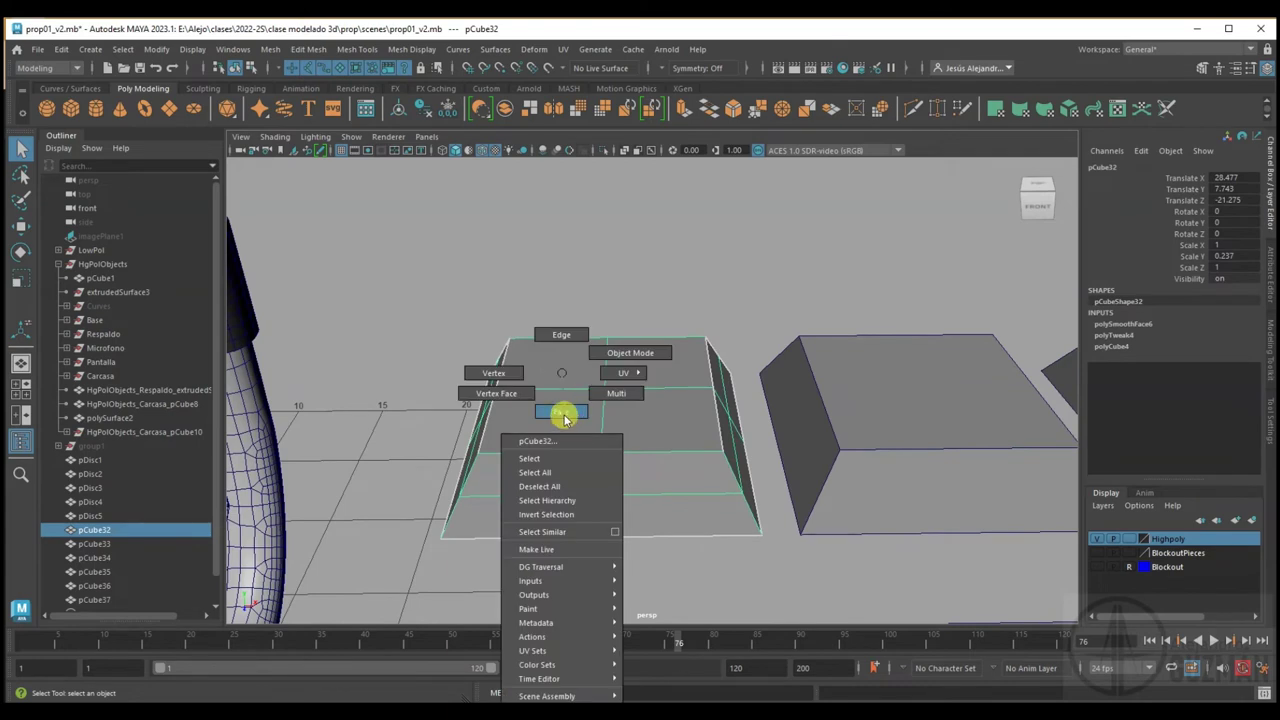
Extrude the tile's top faces and scale the extrusion inward into a centred inset
left_click_drag(580, 367, 686, 437)
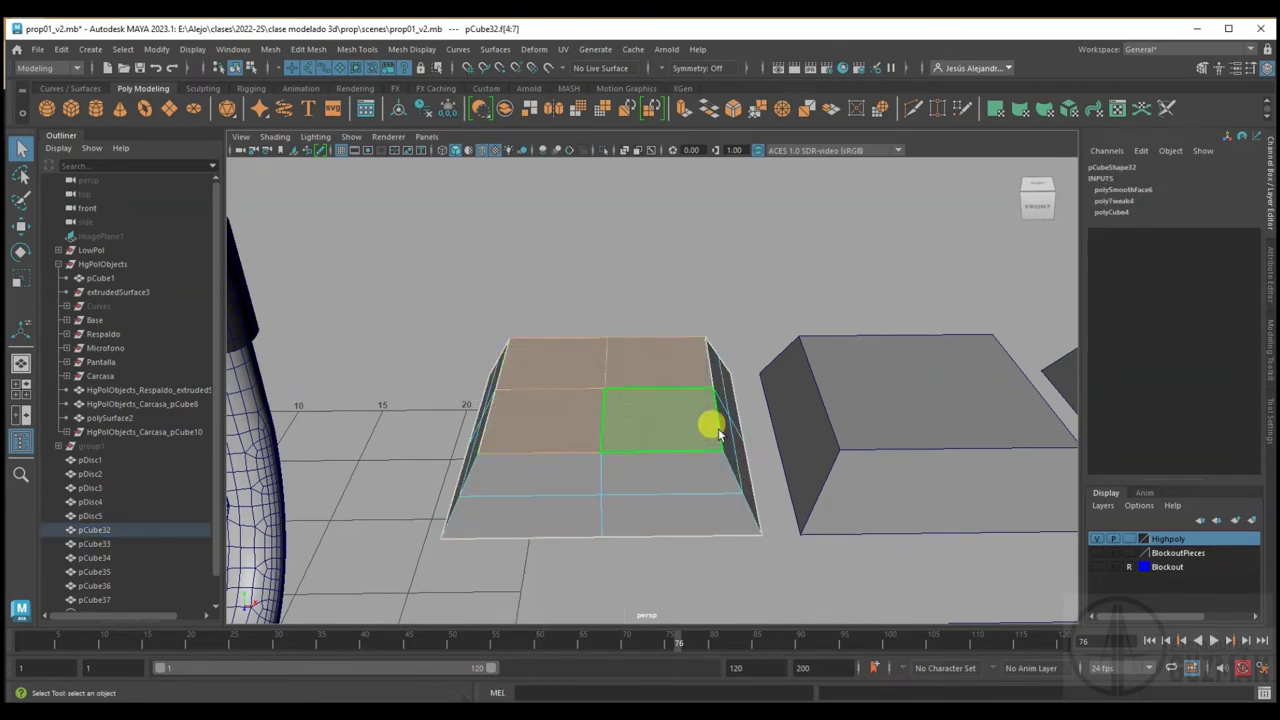
scroll(666, 379, "up", 5)
left_click_drag(666, 379, 510, 332, "alt")
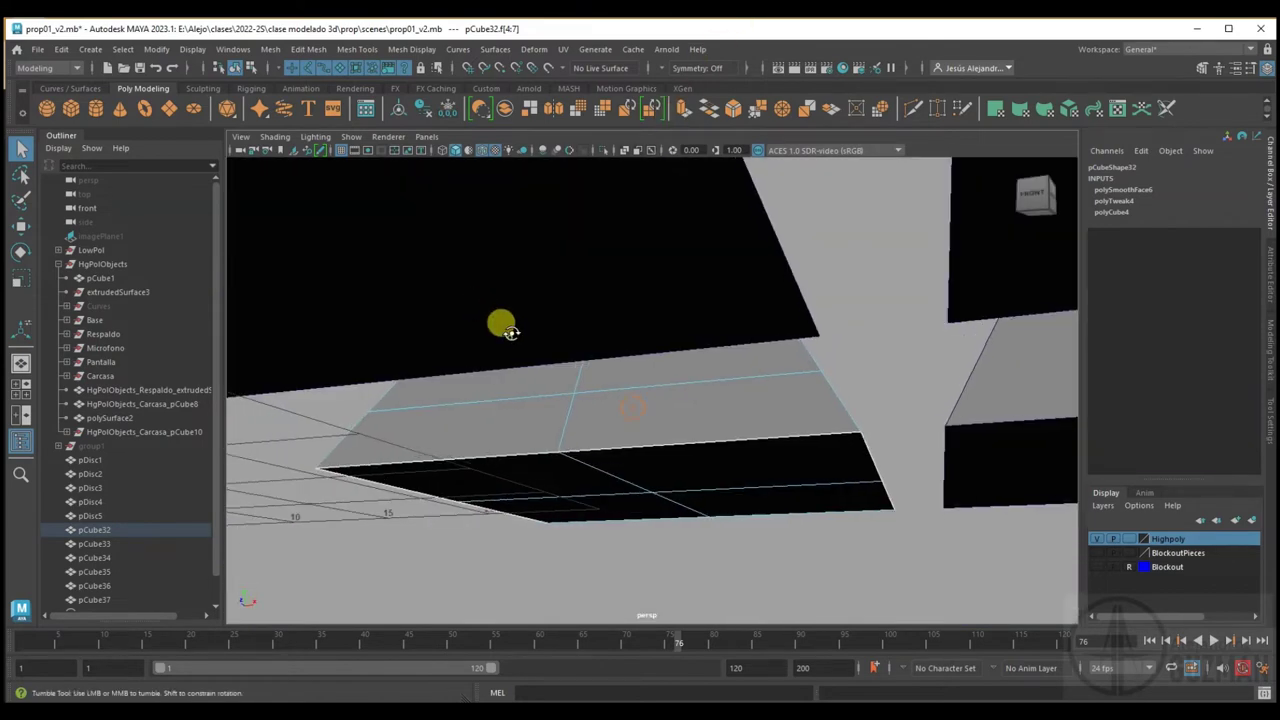
key("f")
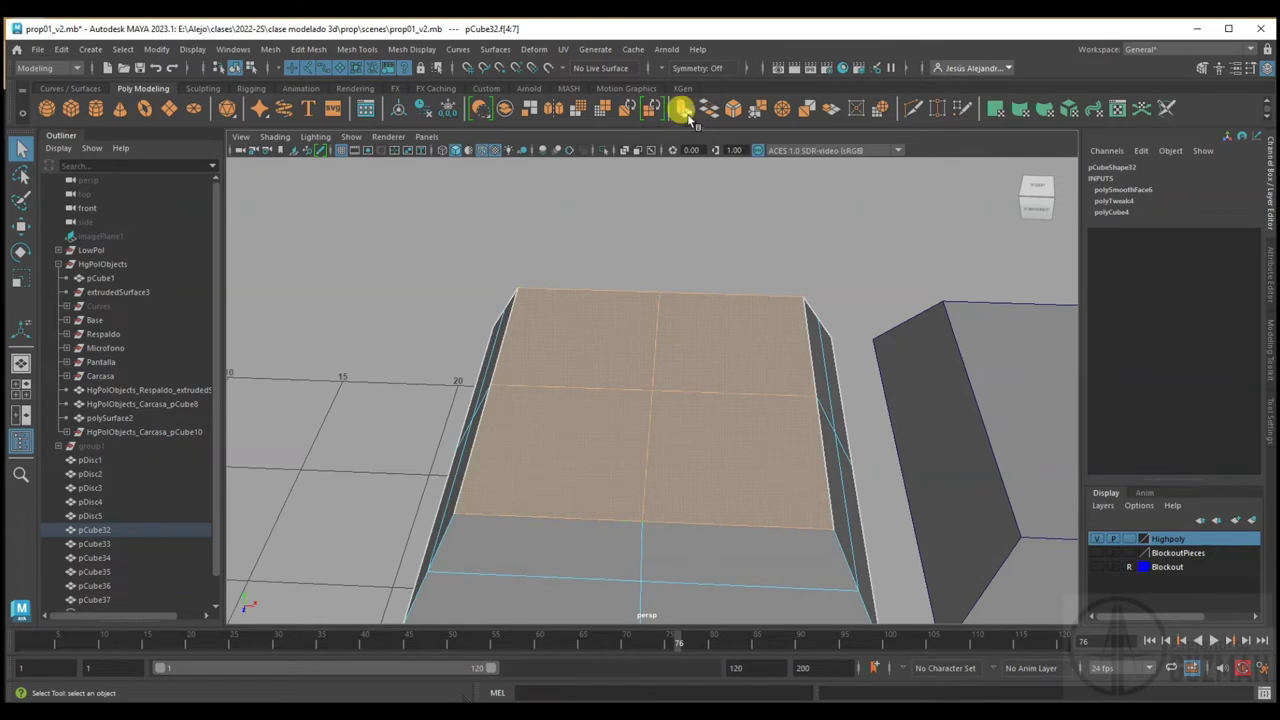
left_click(680, 108)
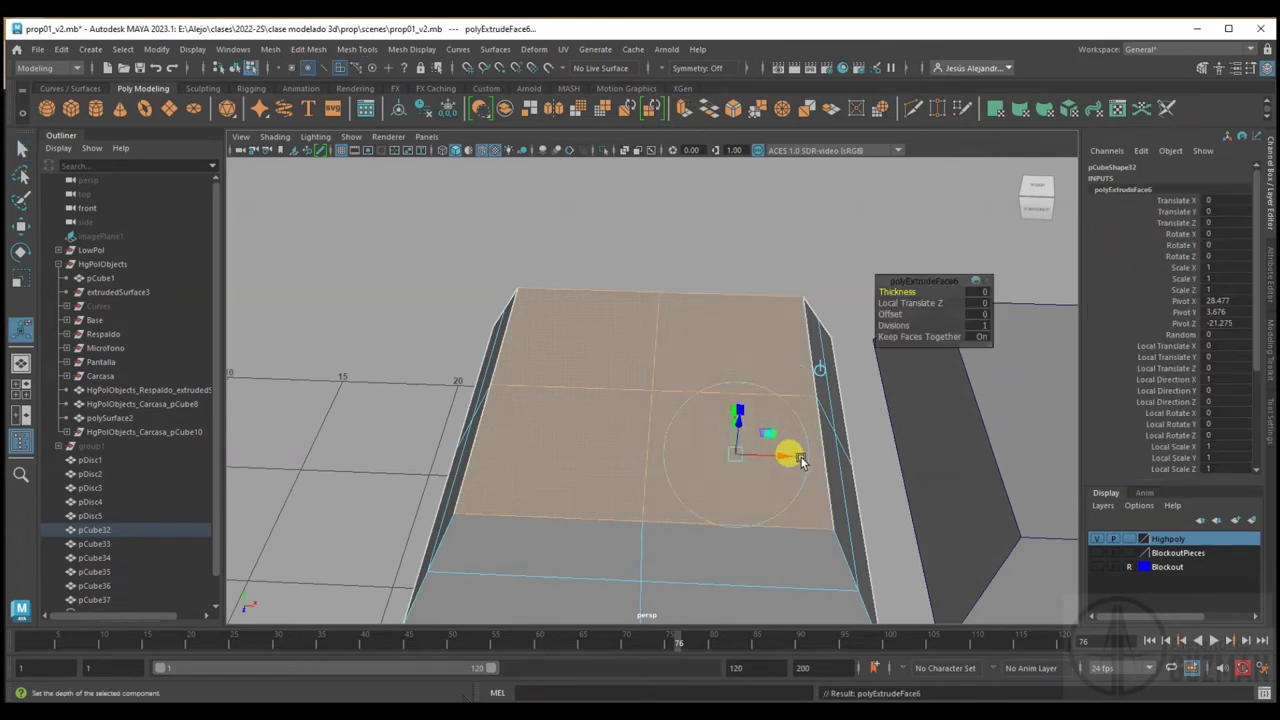
left_click_drag(766, 424, 752, 433)
Switch to vertex mode and select inner vertices of the inset
right_click_drag(677, 370, 608, 364)
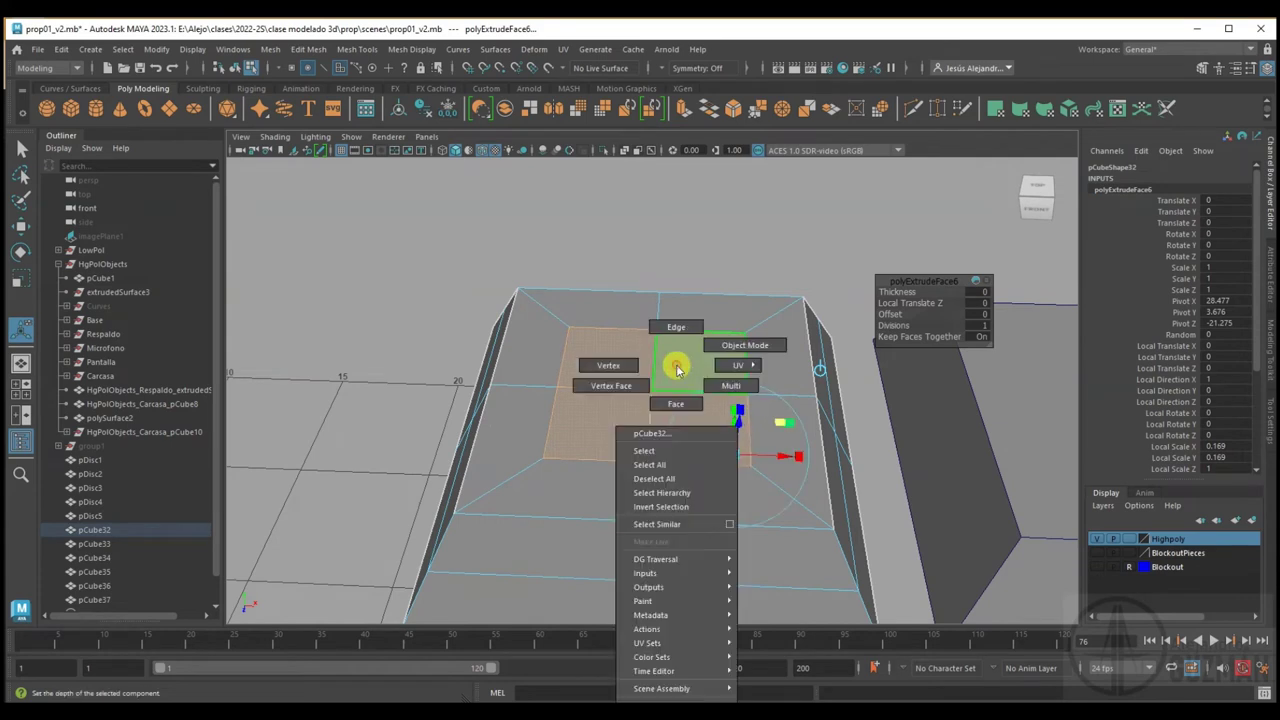
left_click(744, 333, "shift")
left_click(751, 466, "shift")
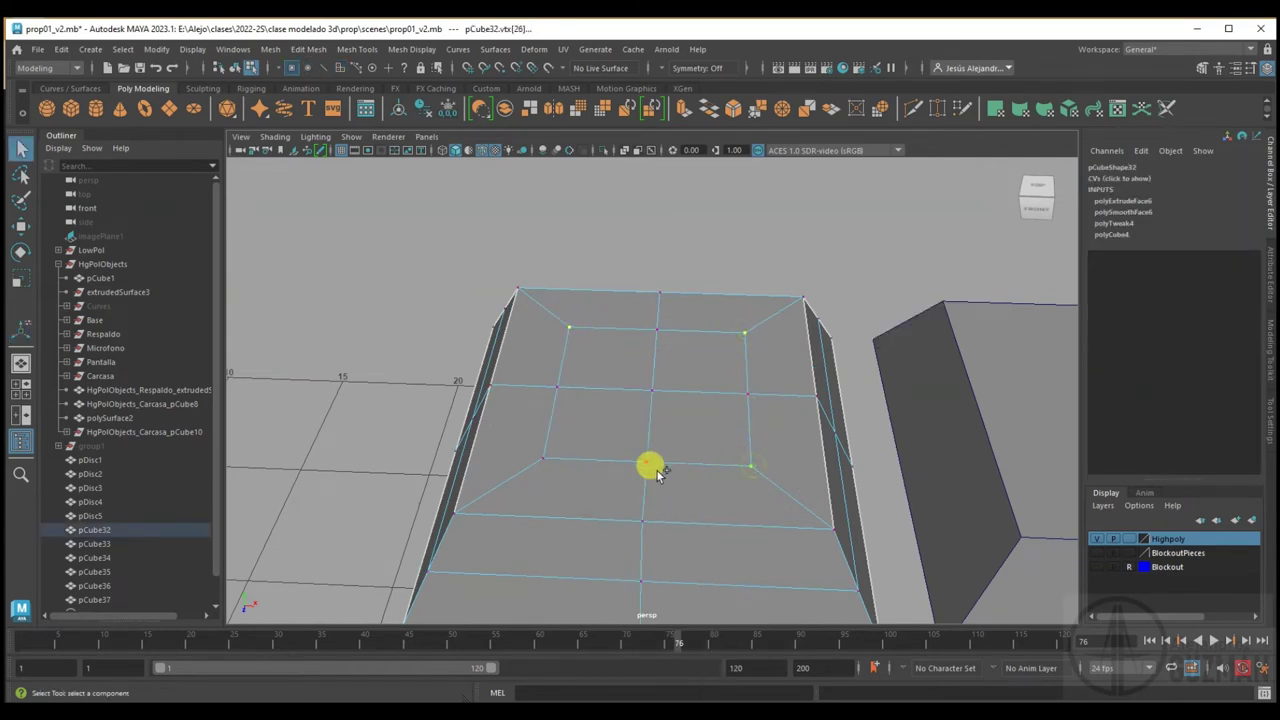
Add the fourth inner vertex and scale the four vertices inward to round the inset
left_click(543, 460, "shift")
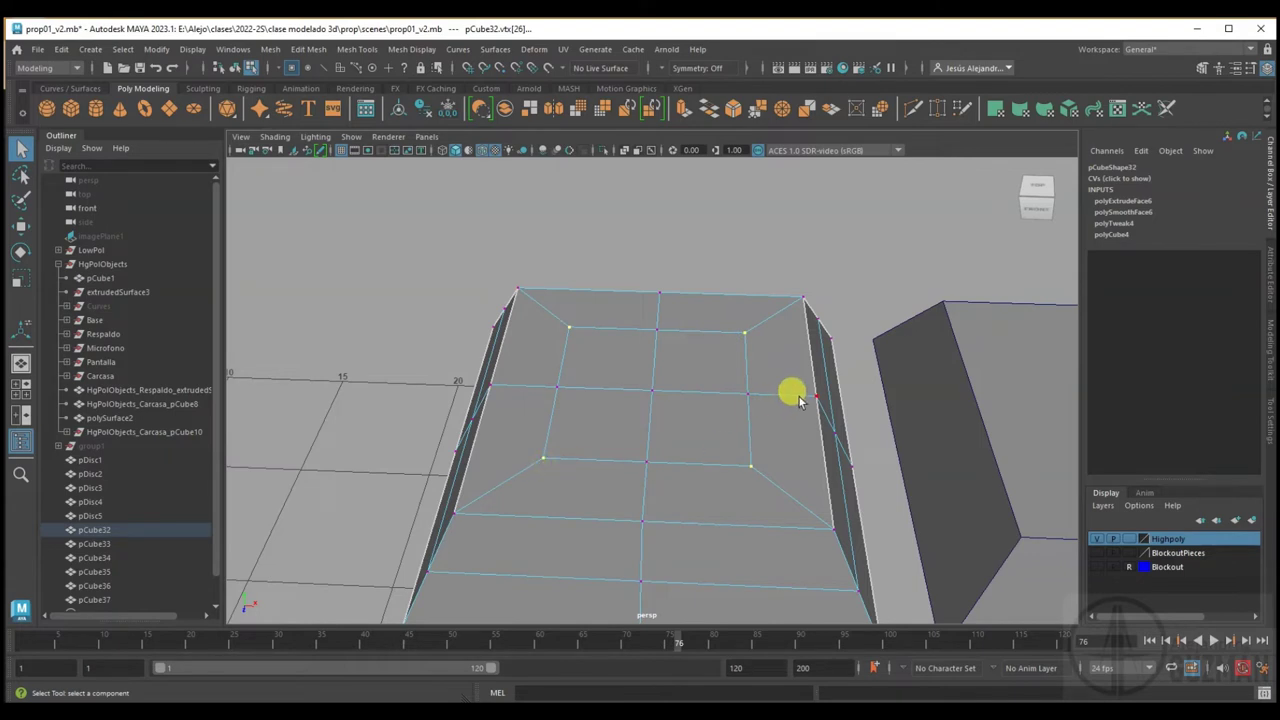
key("r")
left_click_drag(702, 434, 677, 443)
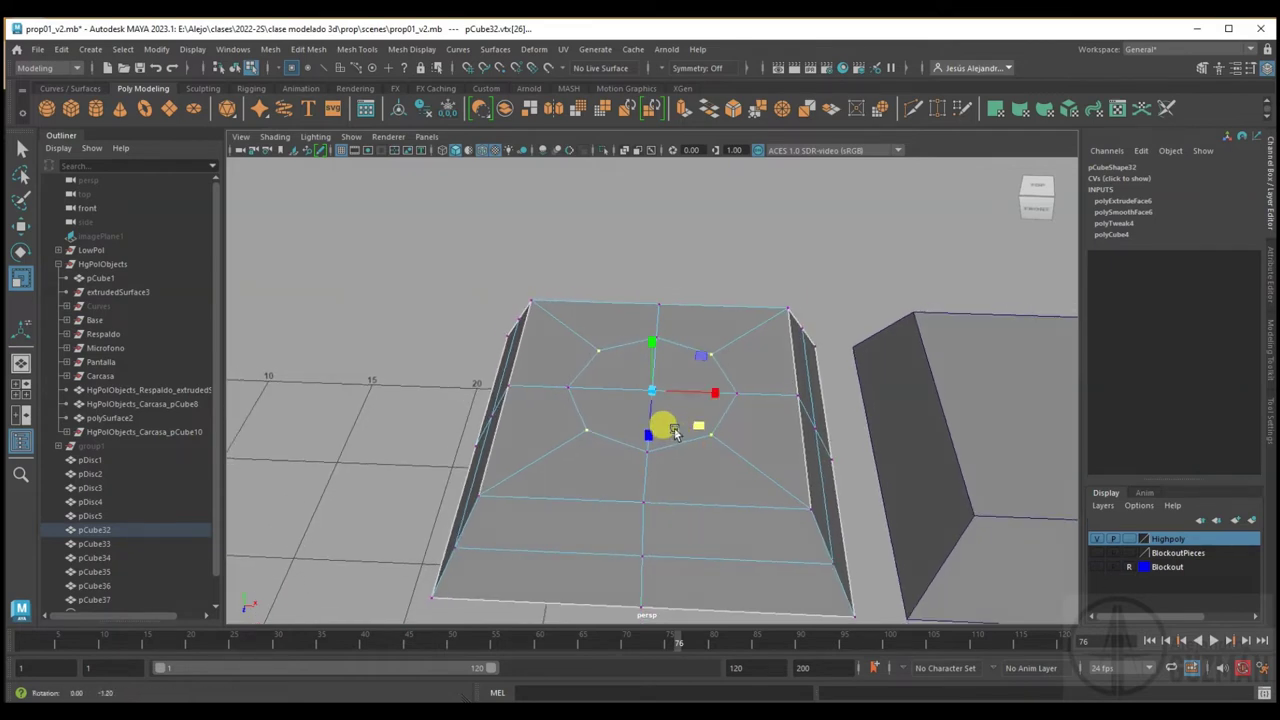
middle_click_drag(692, 450, 687, 403, "alt")
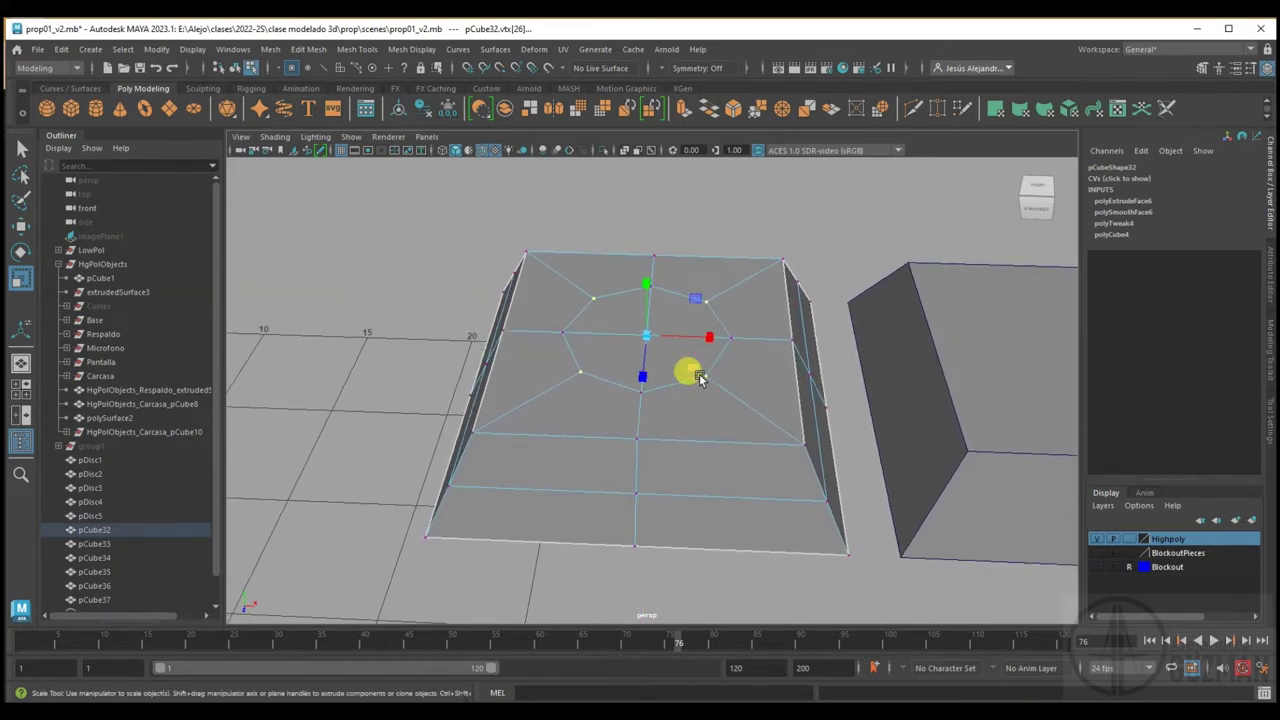
In edge mode, select the bottom, right and left border edges of the tile
right_click(690, 445)
left_click(690, 334)
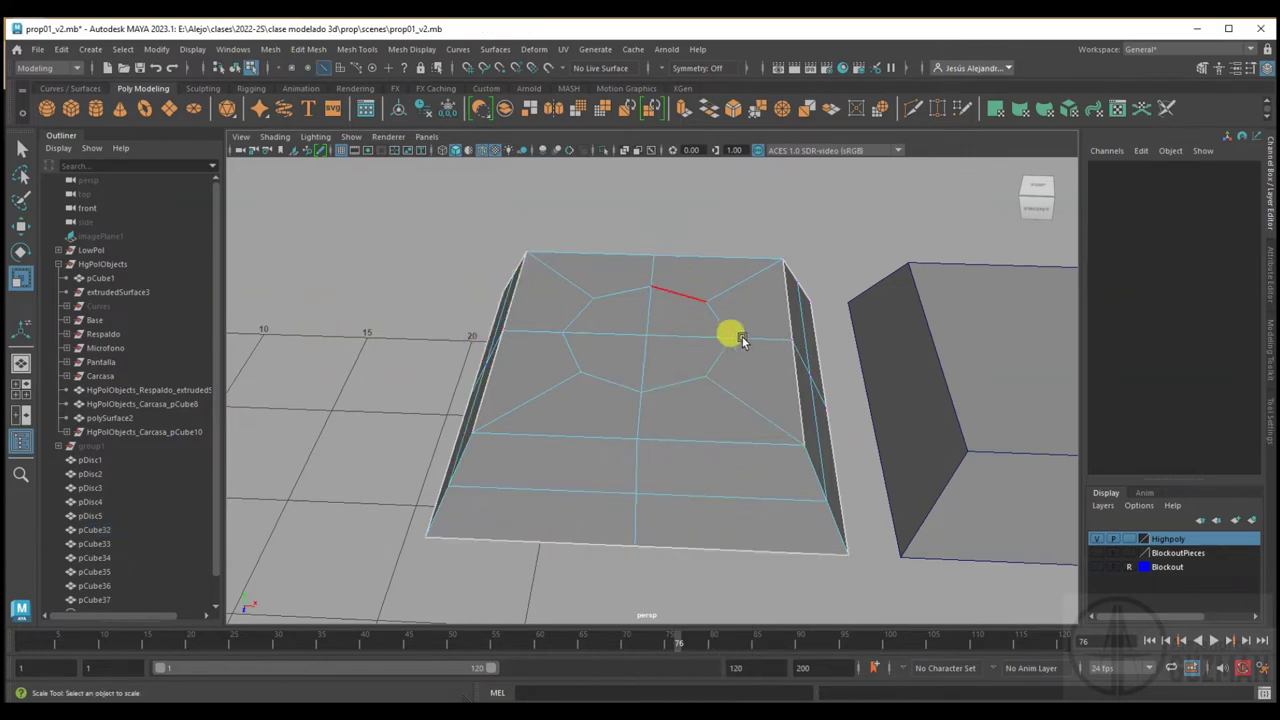
left_click(680, 444)
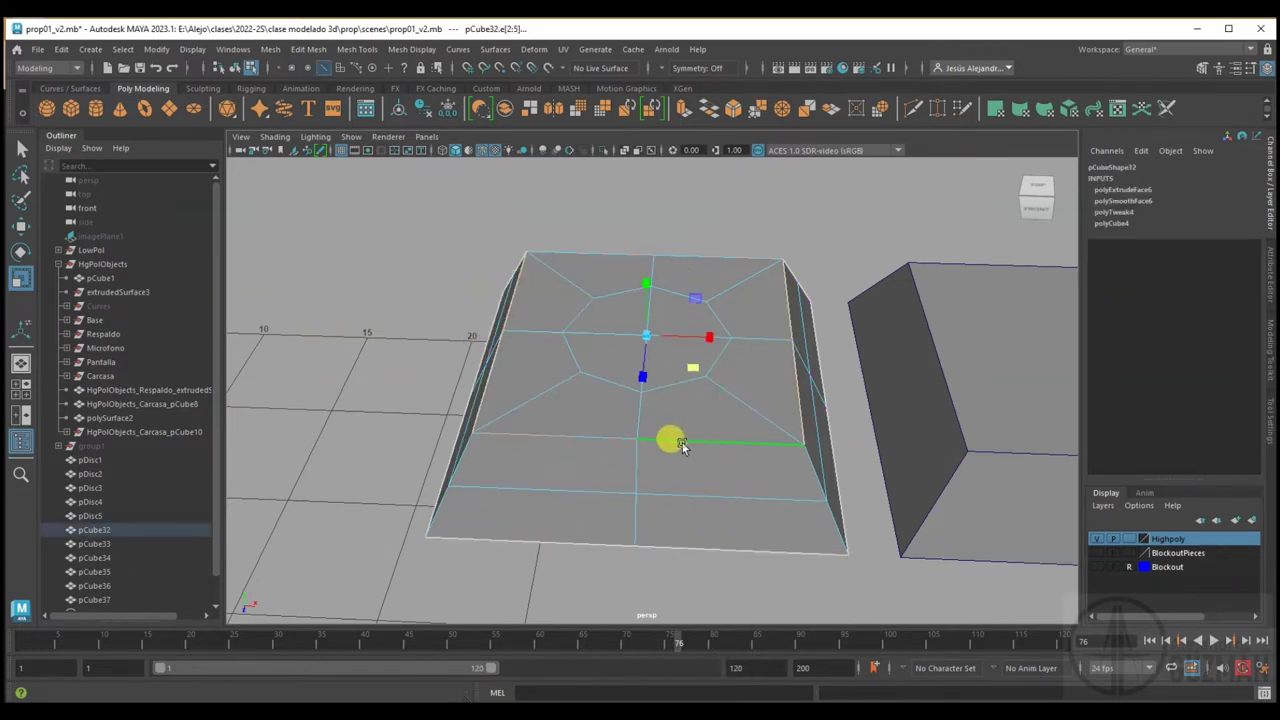
left_click(700, 551, "shift")
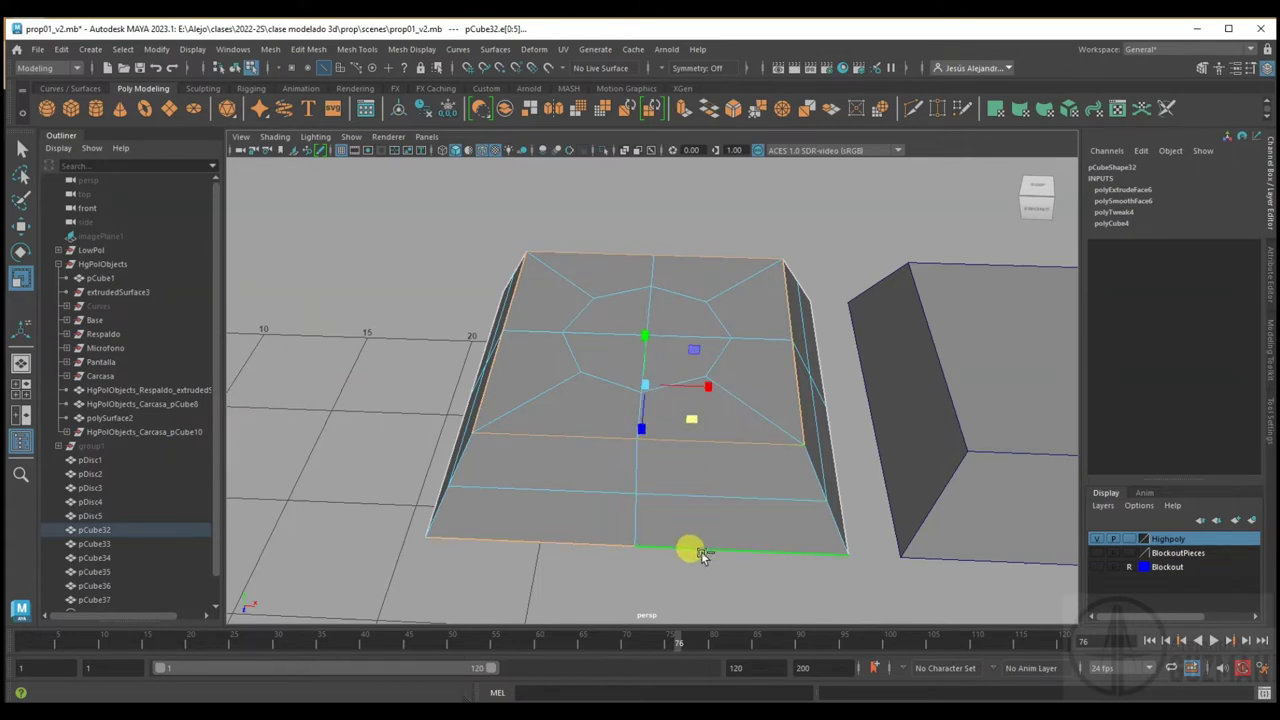
left_click(833, 497, "shift")
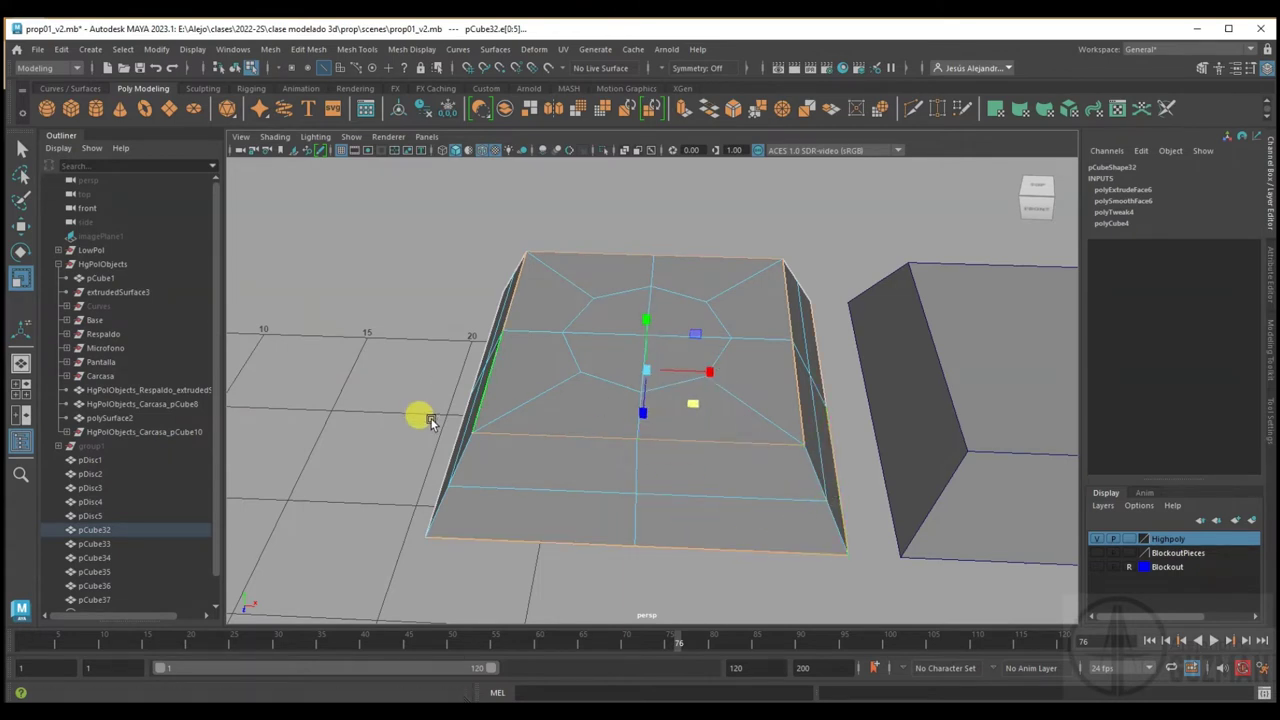
left_click(446, 447, "shift")
Add the lower-left, front vertical and remaining border edges to the selection
mouse_move(424, 438)
left_mouse_down("alt")
mouse_move(606, 429)
mouse_move(470, 528)
left_mouse_up("alt")
left_click(446, 556, "shift")
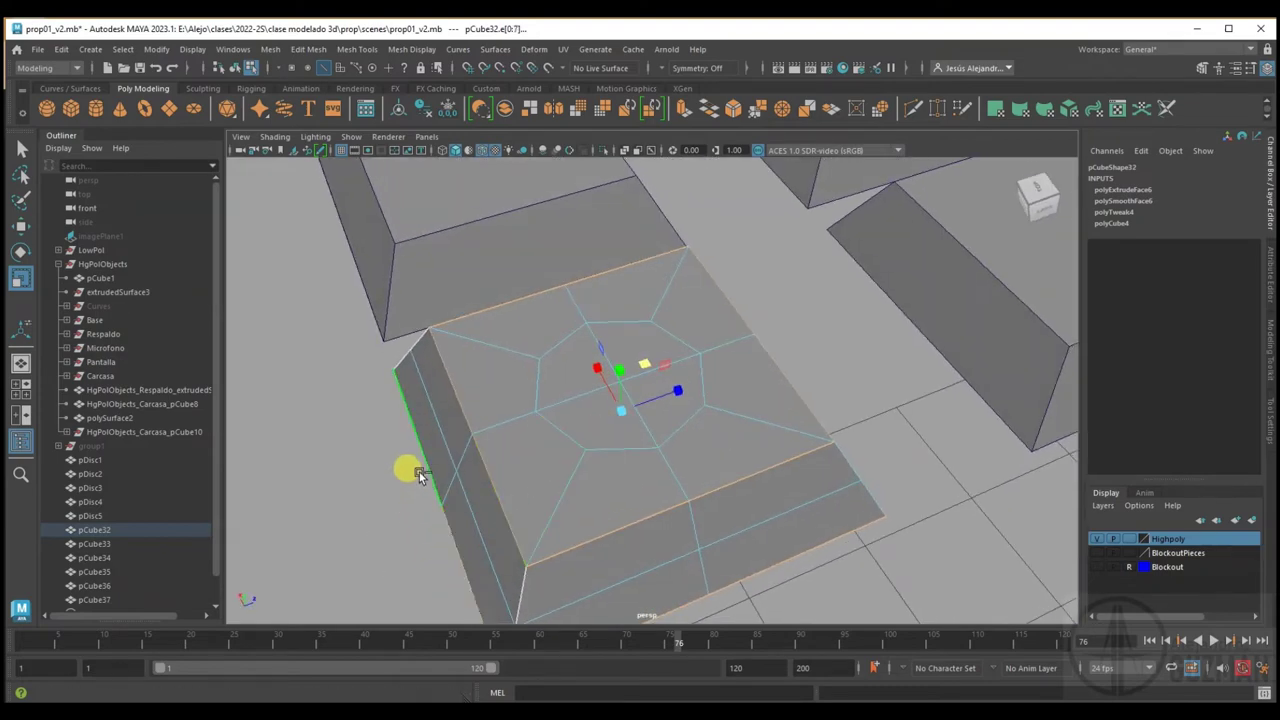
mouse_move(414, 471)
left_mouse_down("alt")
mouse_move(571, 437)
mouse_move(609, 400)
left_mouse_up("alt")
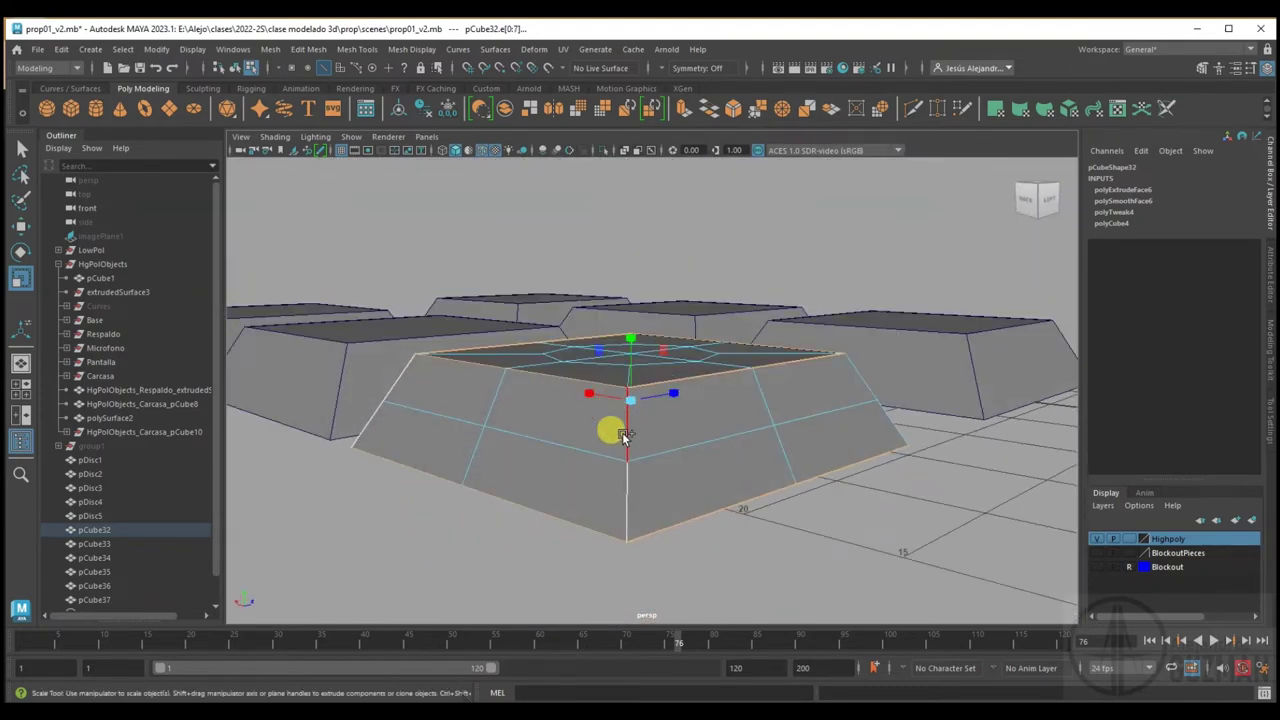
left_click(628, 475, "shift")
left_click_drag(628, 475, 923, 366, "alt")
mouse_move(720, 386)
left_mouse_down("alt")
mouse_move(645, 408)
mouse_move(710, 414)
left_mouse_up("alt")
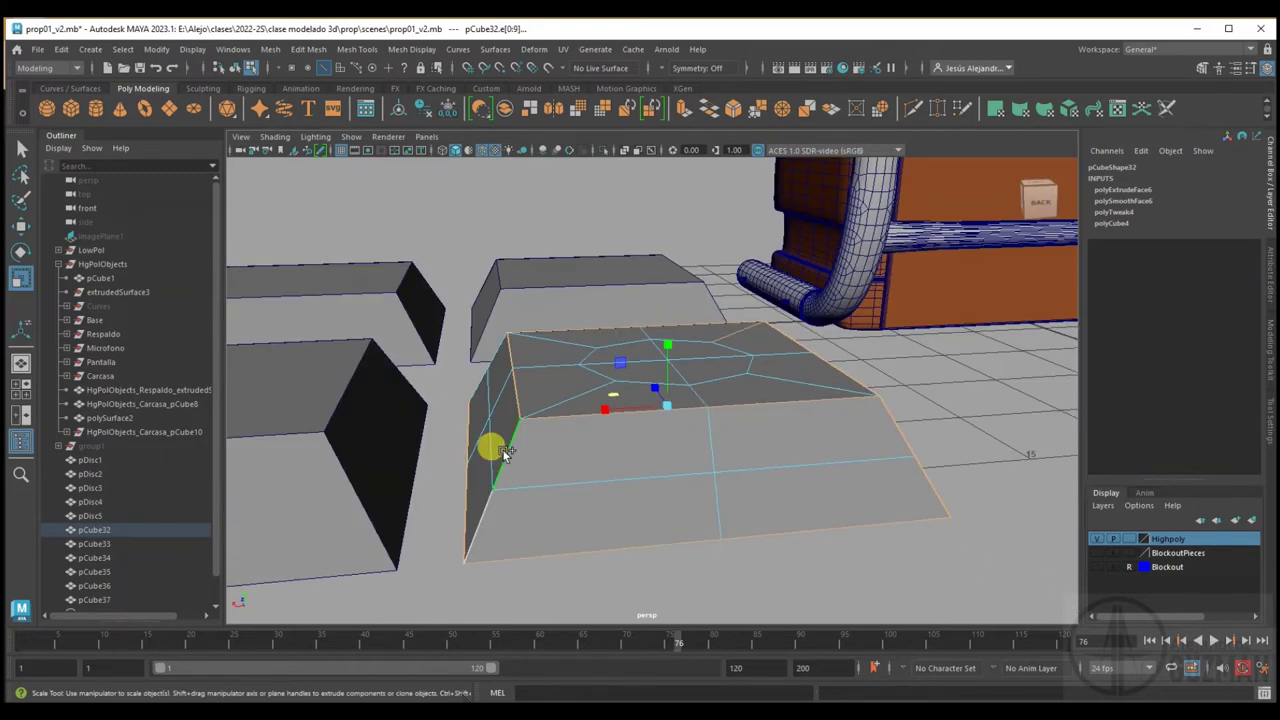
mouse_move(481, 452)
left_mouse_down("alt")
mouse_move(608, 451)
mouse_move(620, 480)
mouse_move(592, 441)
mouse_move(614, 383)
mouse_move(640, 360)
left_mouse_up("alt")
left_click(677, 510, "shift")
Bevel the selected edges, test turning chamfer off, then undo the bevel
left_click(731, 107)
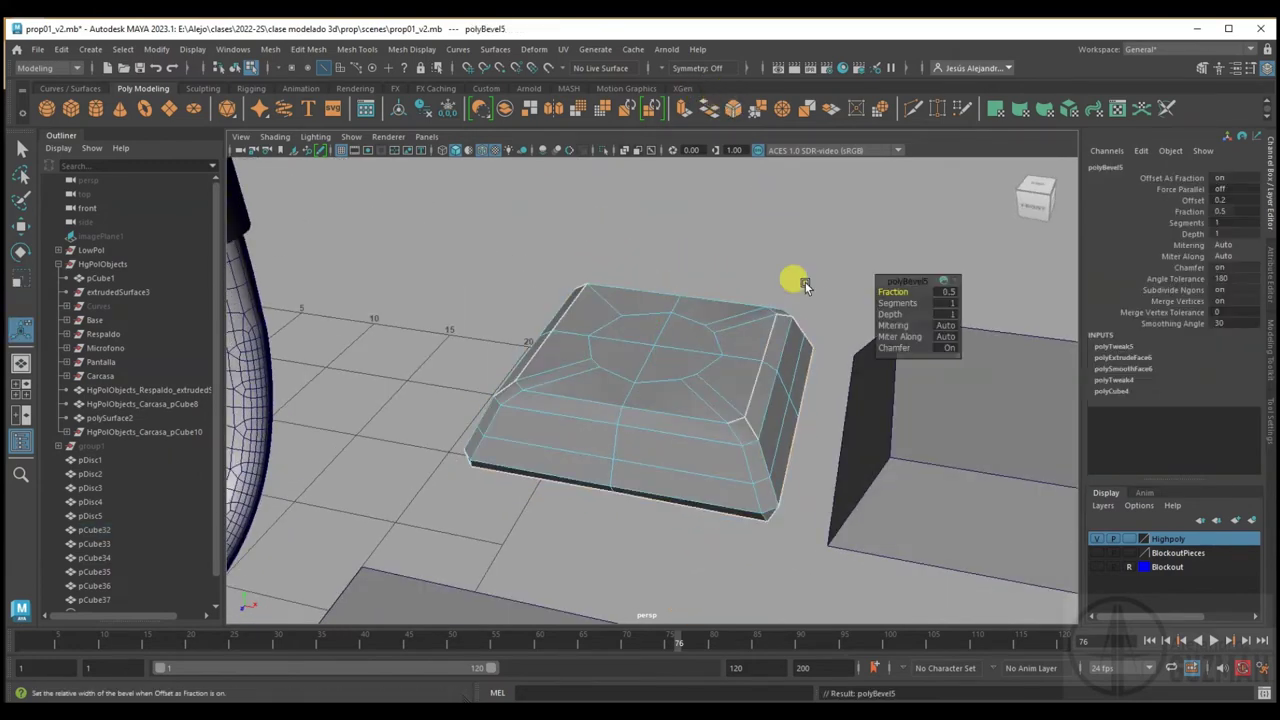
left_click(893, 347)
middle_click_drag(857, 337, 771, 337)
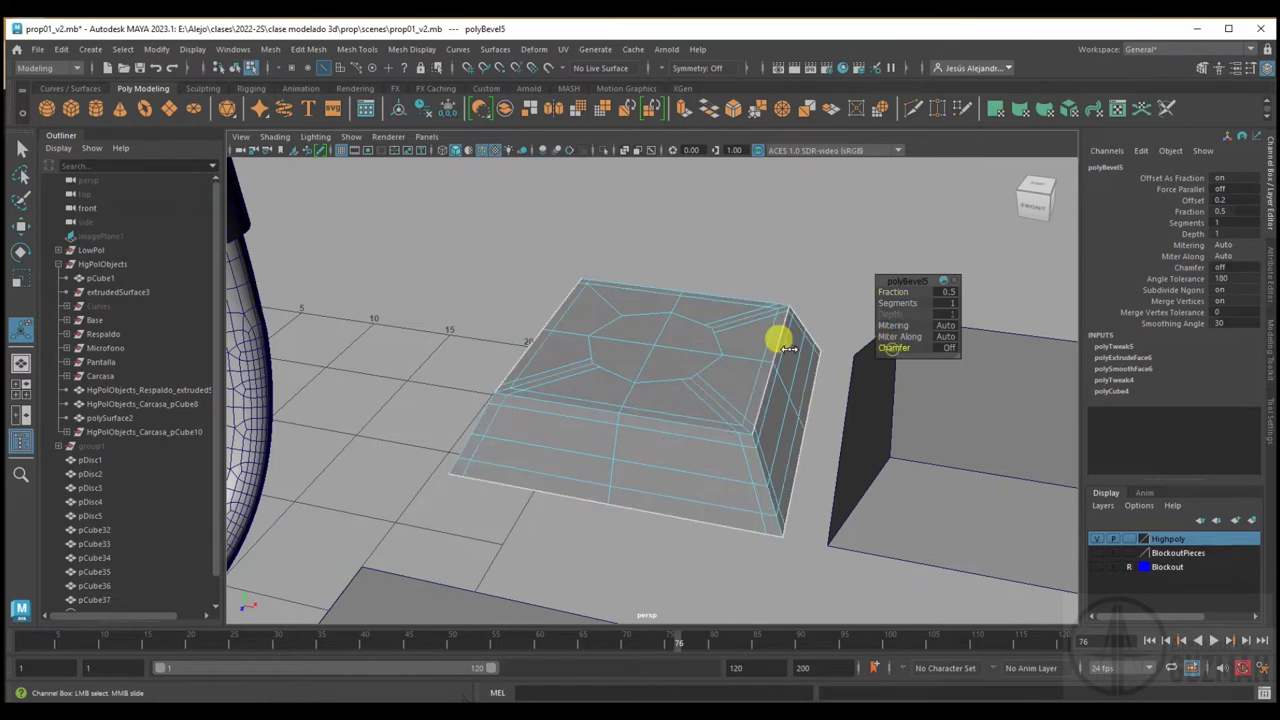
mouse_move(726, 377)
left_mouse_down("alt")
mouse_move(688, 424)
mouse_move(757, 323)
mouse_move(729, 357)
mouse_move(656, 362)
left_mouse_up("alt")
key("ctrl+z")
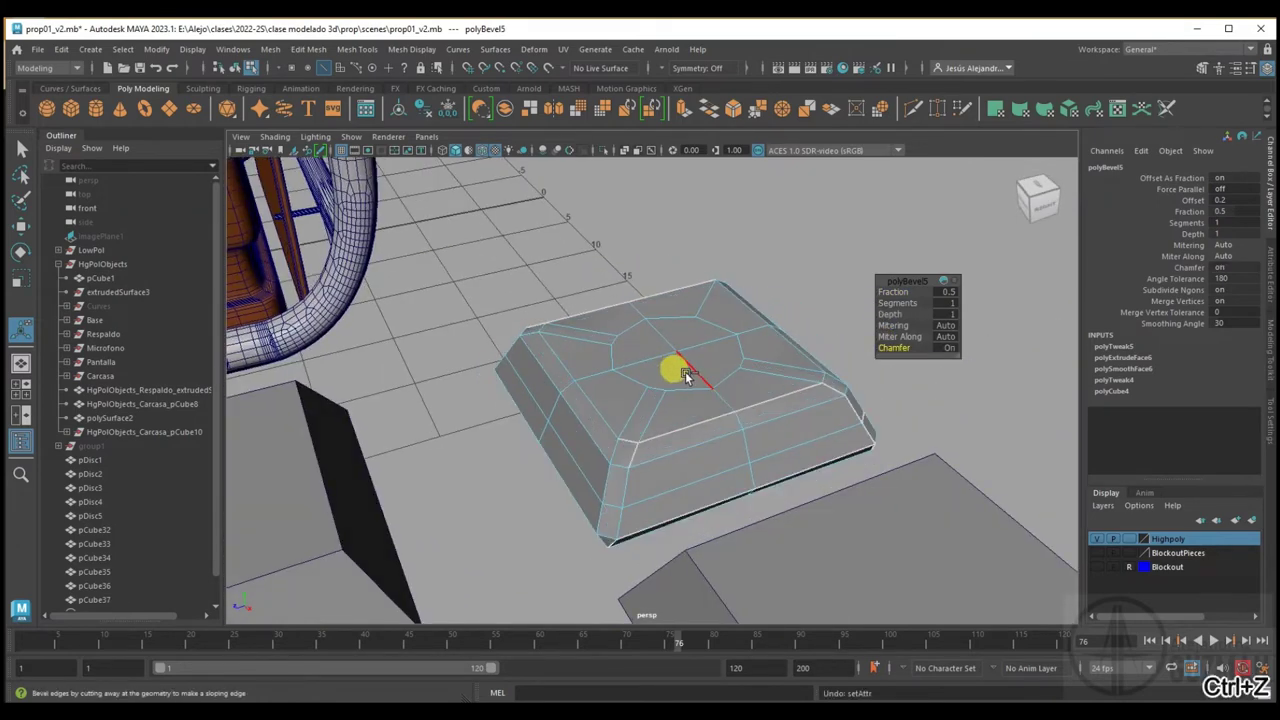
key("ctrl+z")
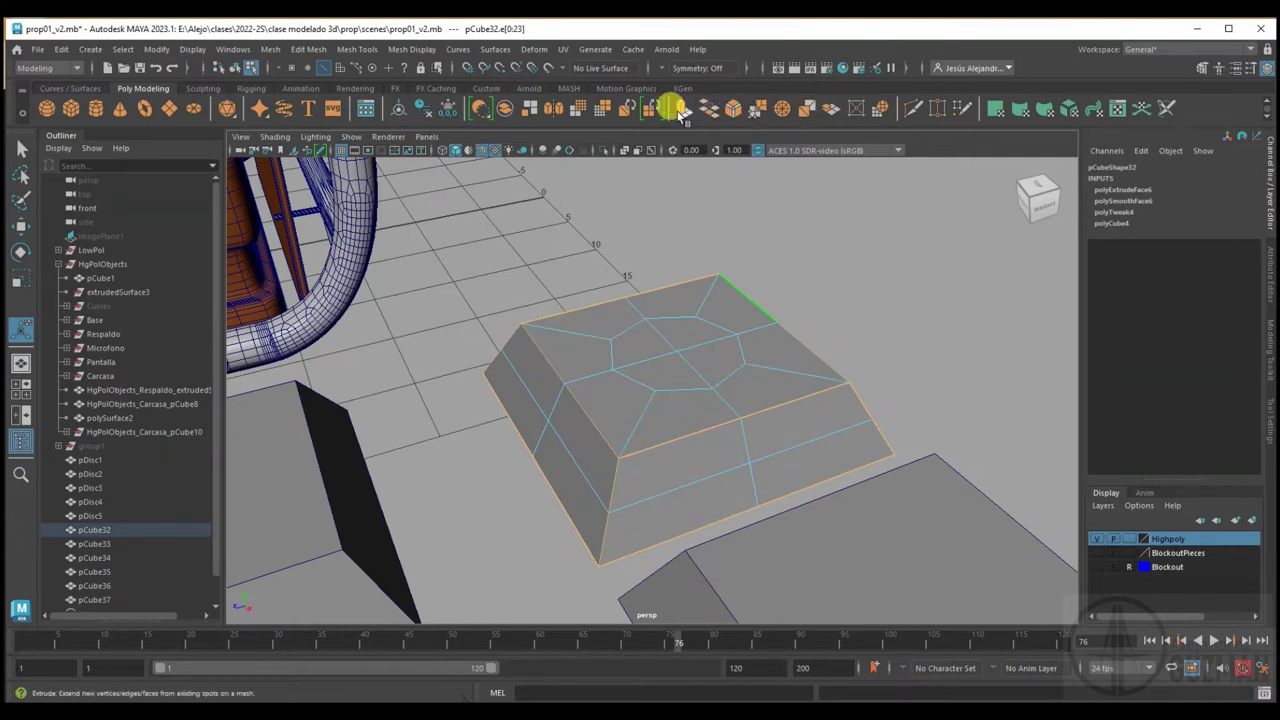
Re-bevel the edges with fraction 0.2 and begin selecting the central top faces
left_click(735, 108)
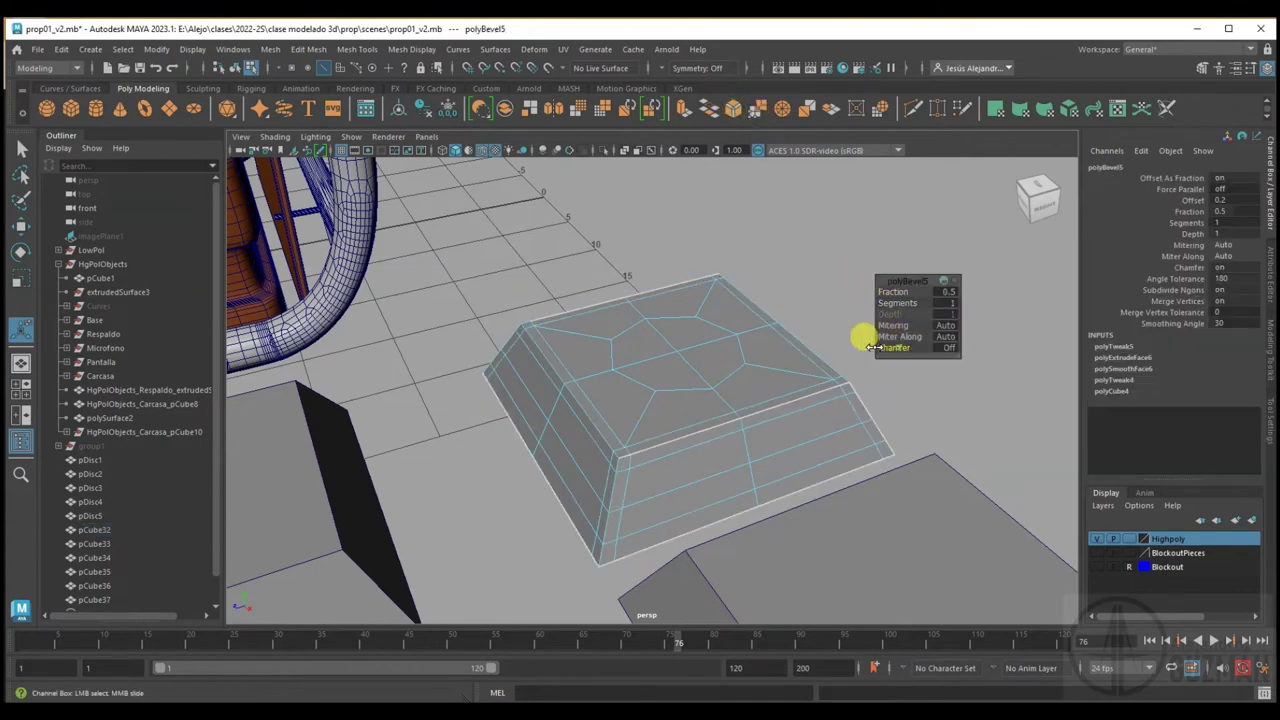
left_click_drag(571, 320, 729, 300, "alt")
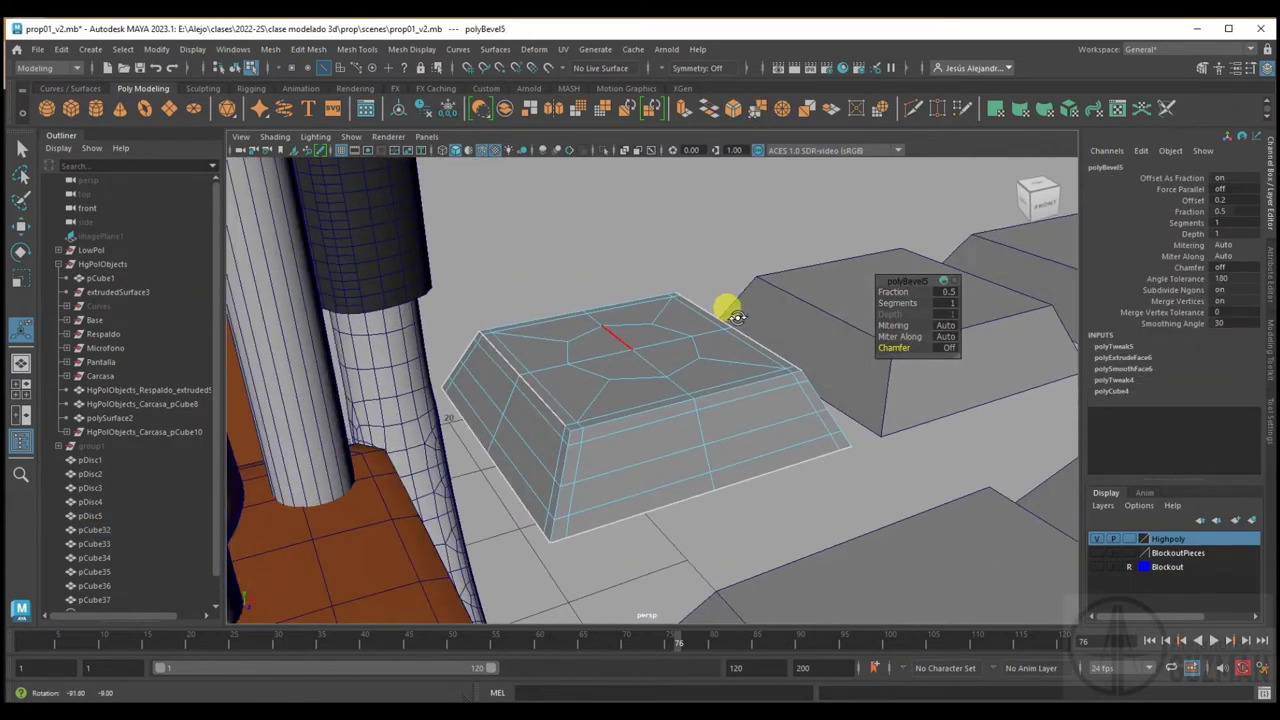
left_click_drag(885, 290, 876, 290)
mouse_move(738, 329)
left_mouse_down("alt")
mouse_move(680, 322)
mouse_move(668, 343)
left_mouse_up("alt")
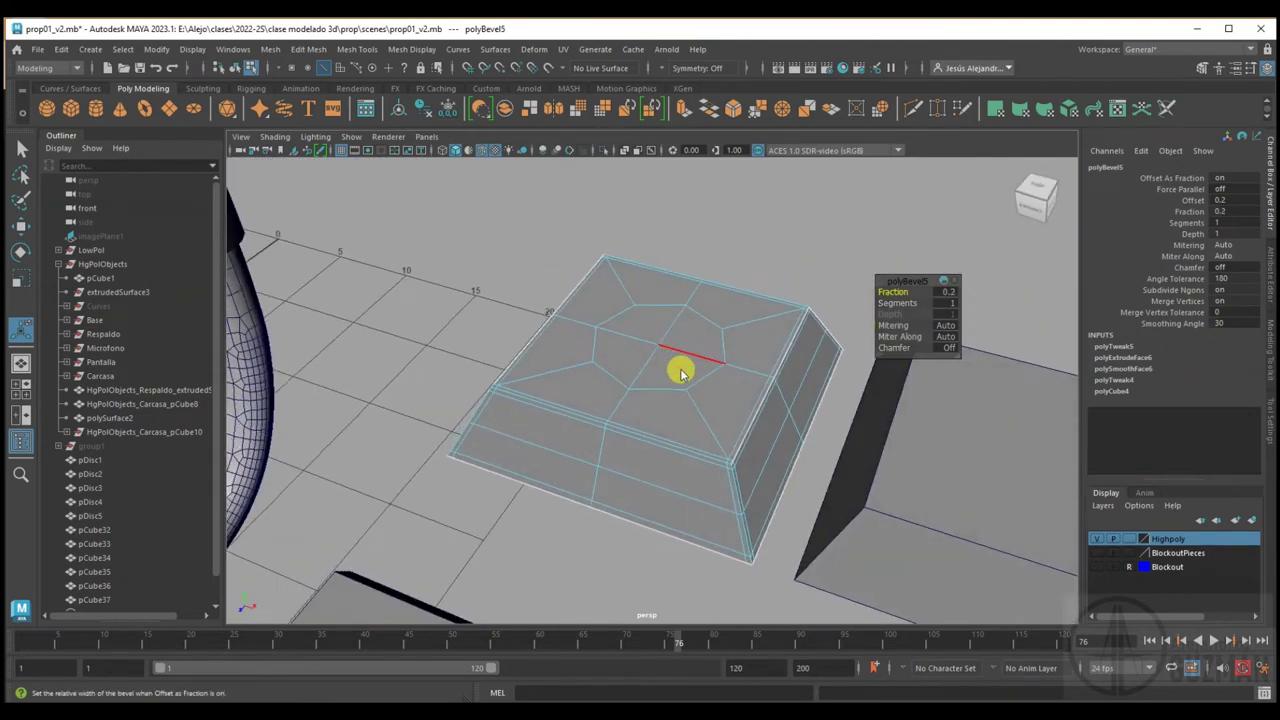
right_click(682, 368)
mouse_move(652, 371)
left_mouse_down()
mouse_move(694, 323)
mouse_move(614, 320)
mouse_move(626, 362)
mouse_move(667, 371)
left_mouse_up()
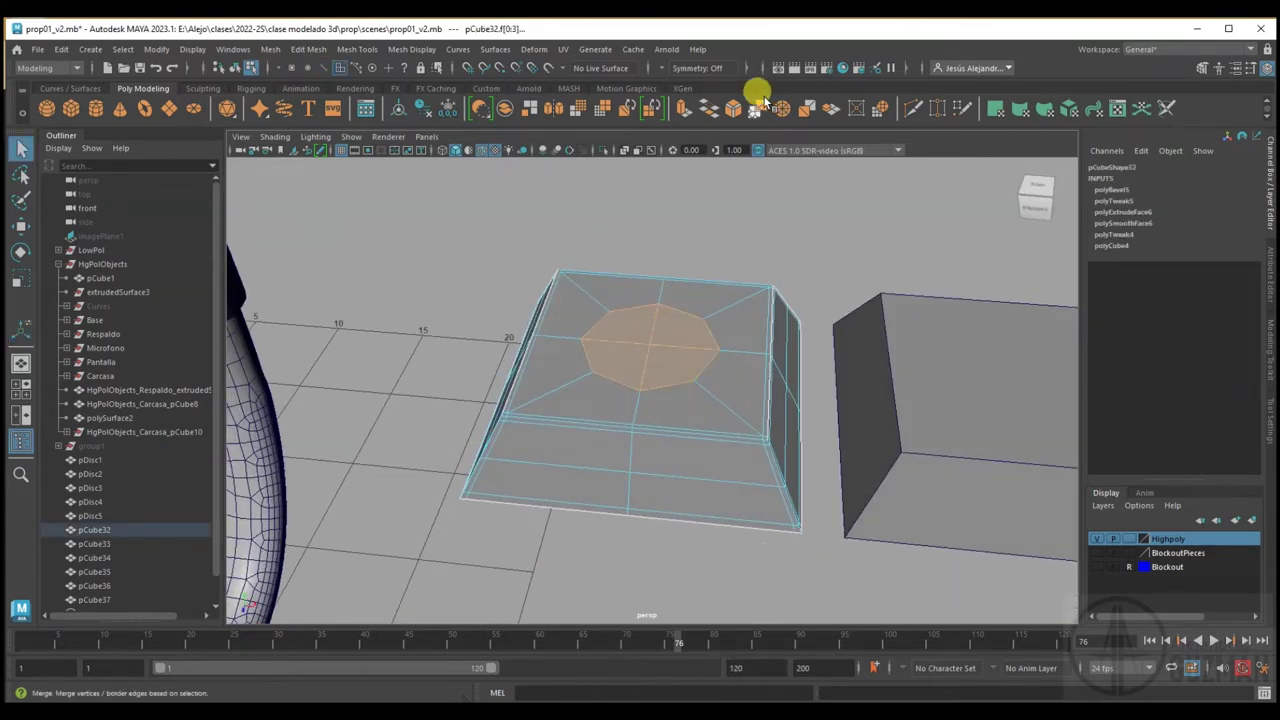
Try an extrusion, undo it, and add the missing face to complete the octagon selection
key("ctrl+e")
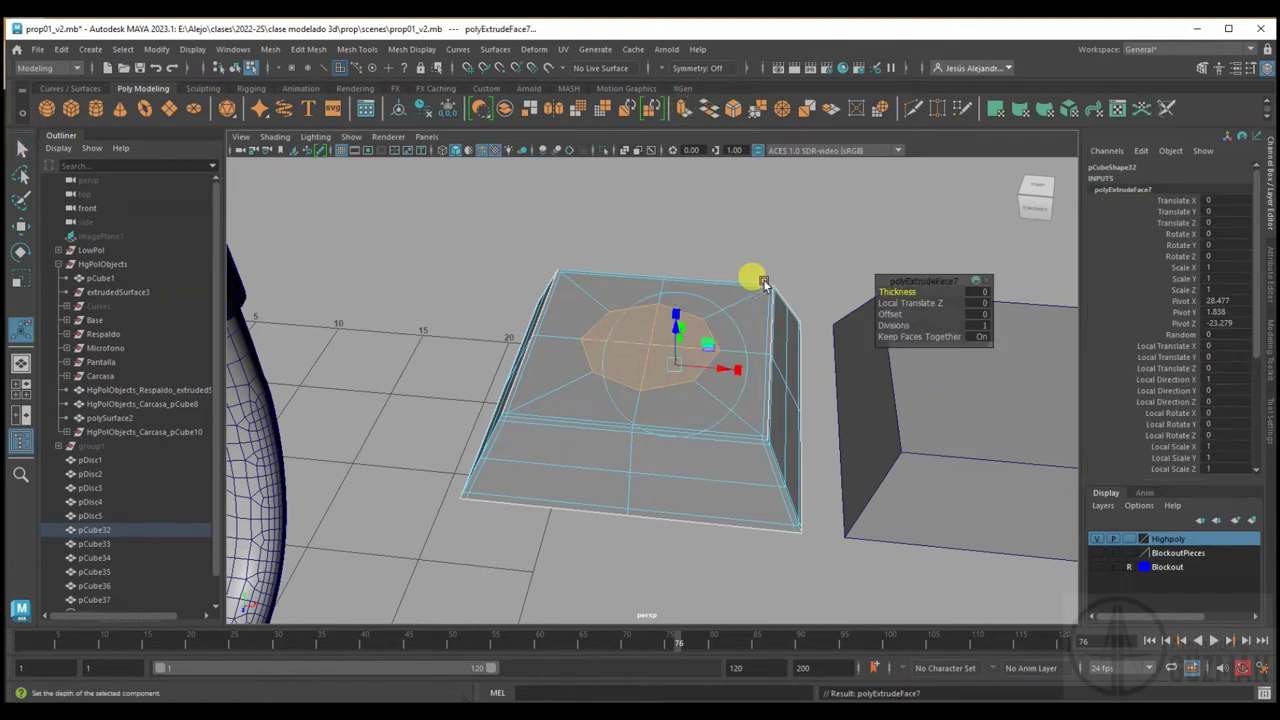
left_click(763, 282)
left_click_drag(655, 313, 650, 276)
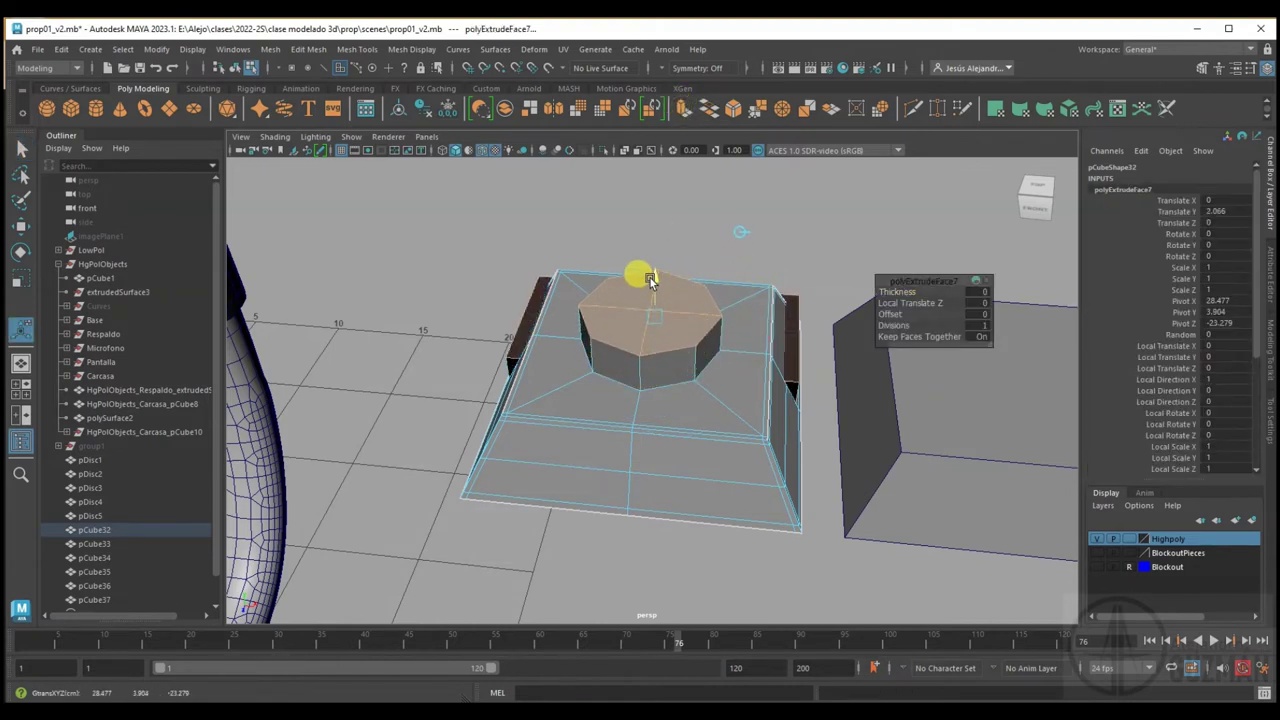
key("ctrl+z")
left_click_drag(651, 271, 643, 294, "alt")
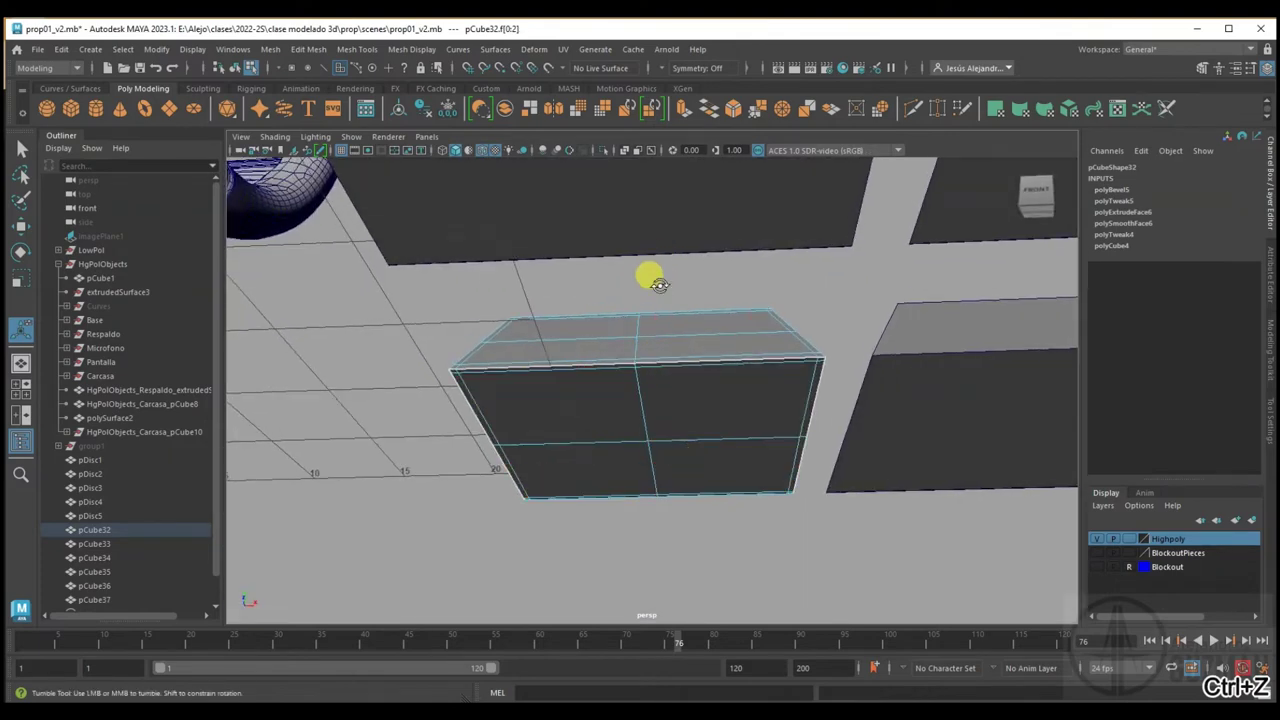
left_click_drag(651, 286, 633, 366, "alt")
left_click(633, 366, "shift")
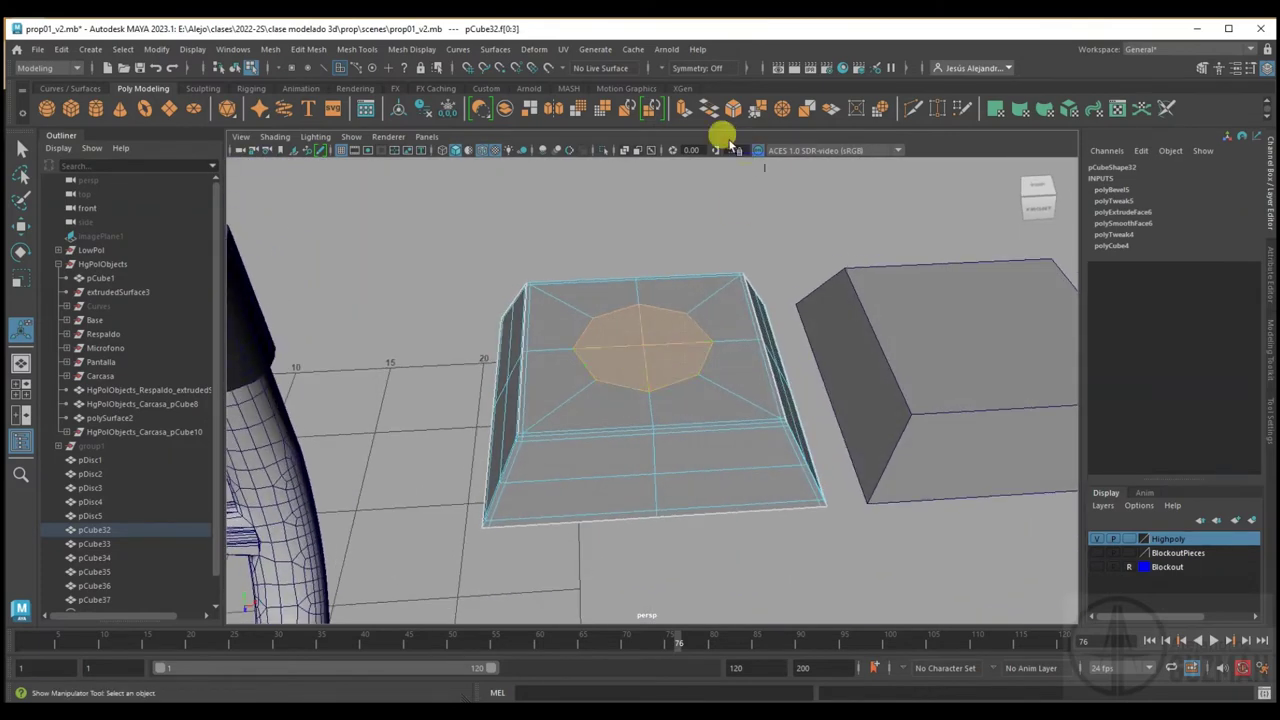
Extrude the octagon faces upward and taper the top inward into a boss
left_click(678, 106)
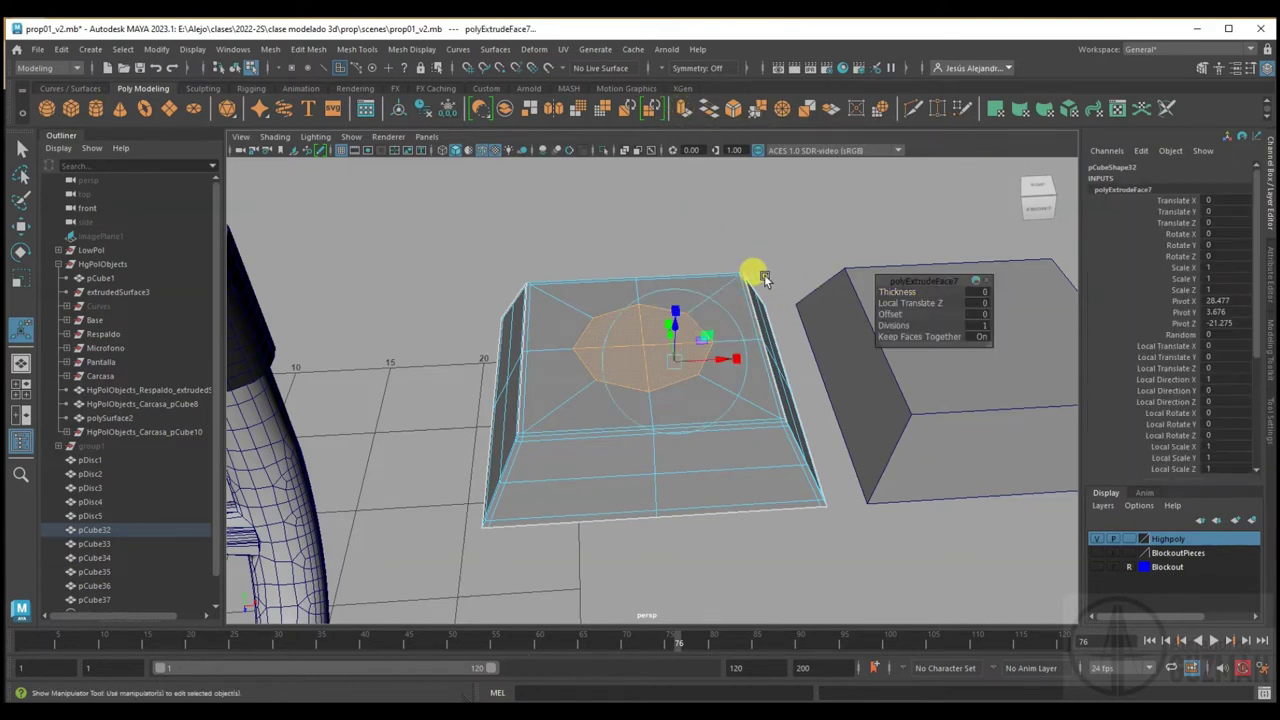
mouse_move(672, 314)
left_mouse_down()
mouse_move(646, 277)
mouse_move(708, 322)
left_mouse_up()
left_click(707, 319)
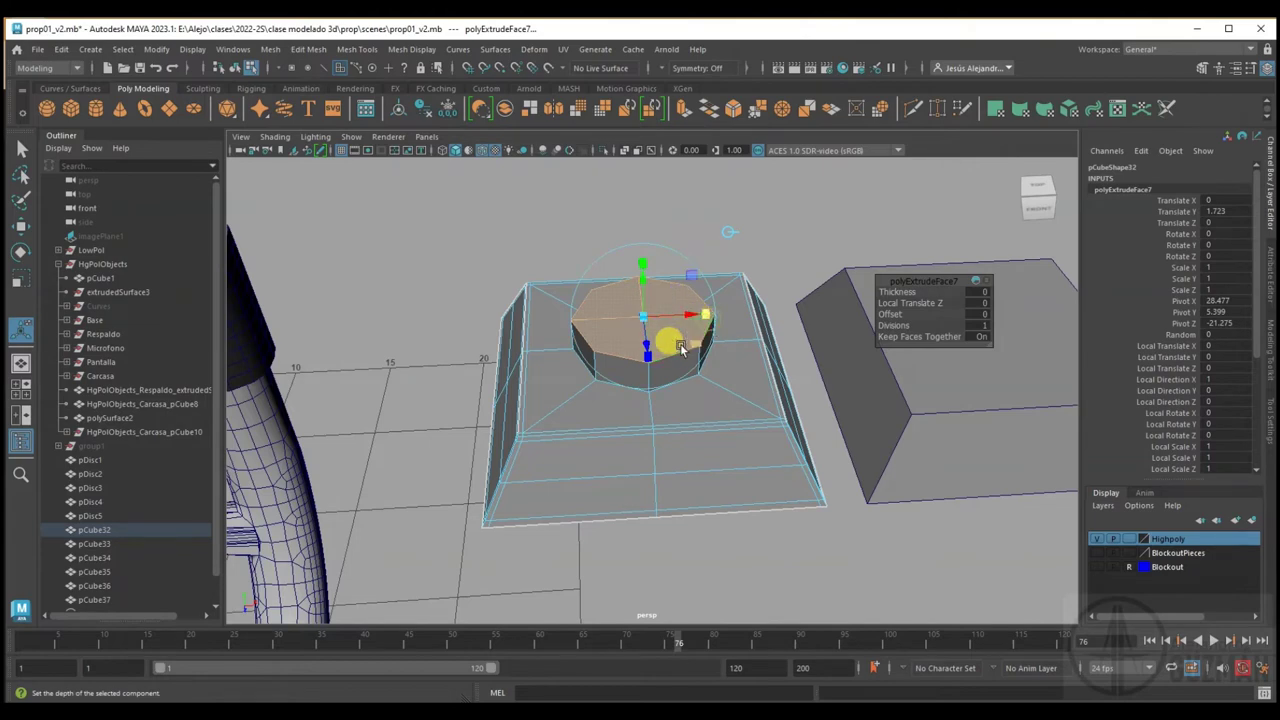
left_click_drag(697, 350, 598, 370)
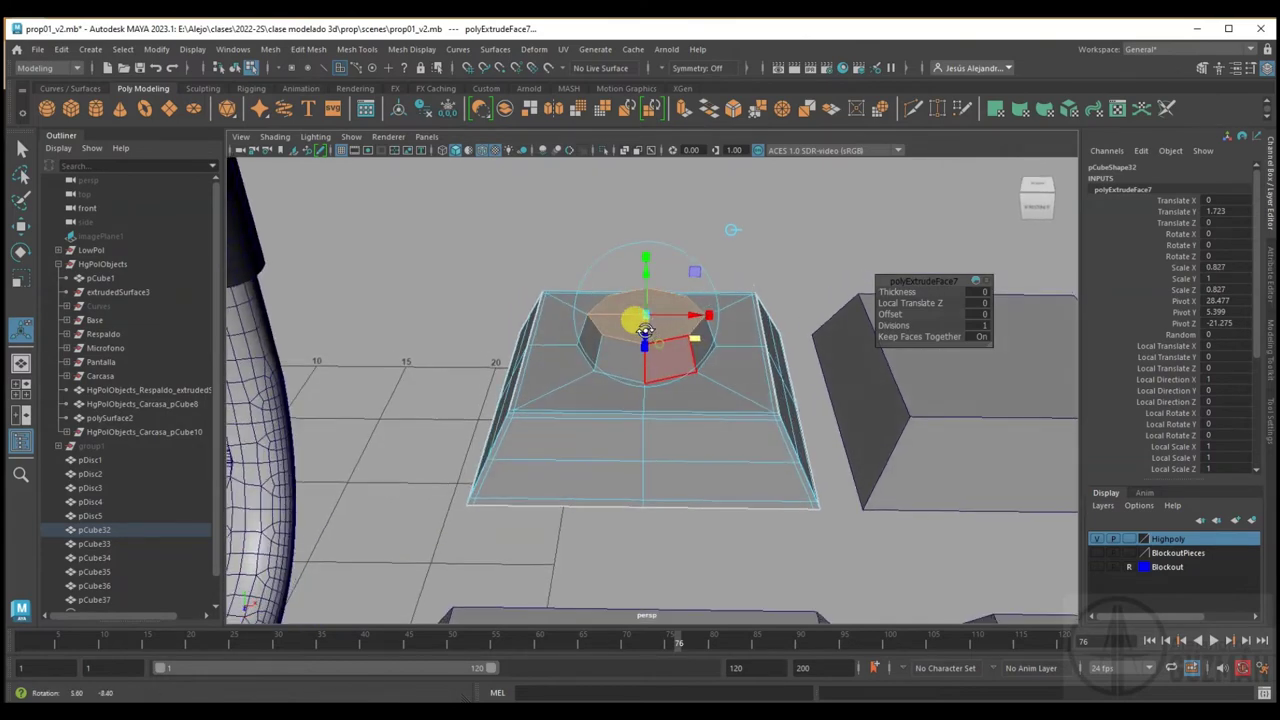
Select the boss's base, upper and top edge loops and bevel them at fraction 0.5
right_click_drag(600, 370, 594, 332)
double_click(586, 356)
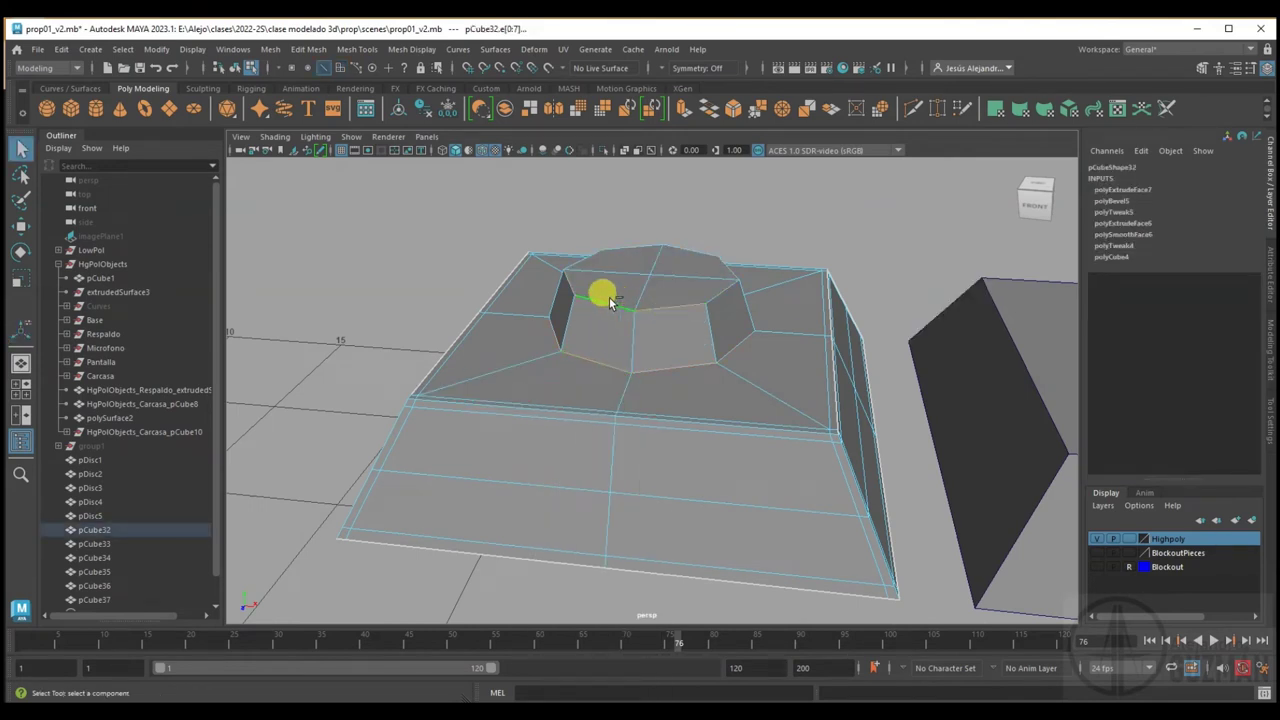
double_click(564, 281, "shift")
double_click(640, 248, "shift")
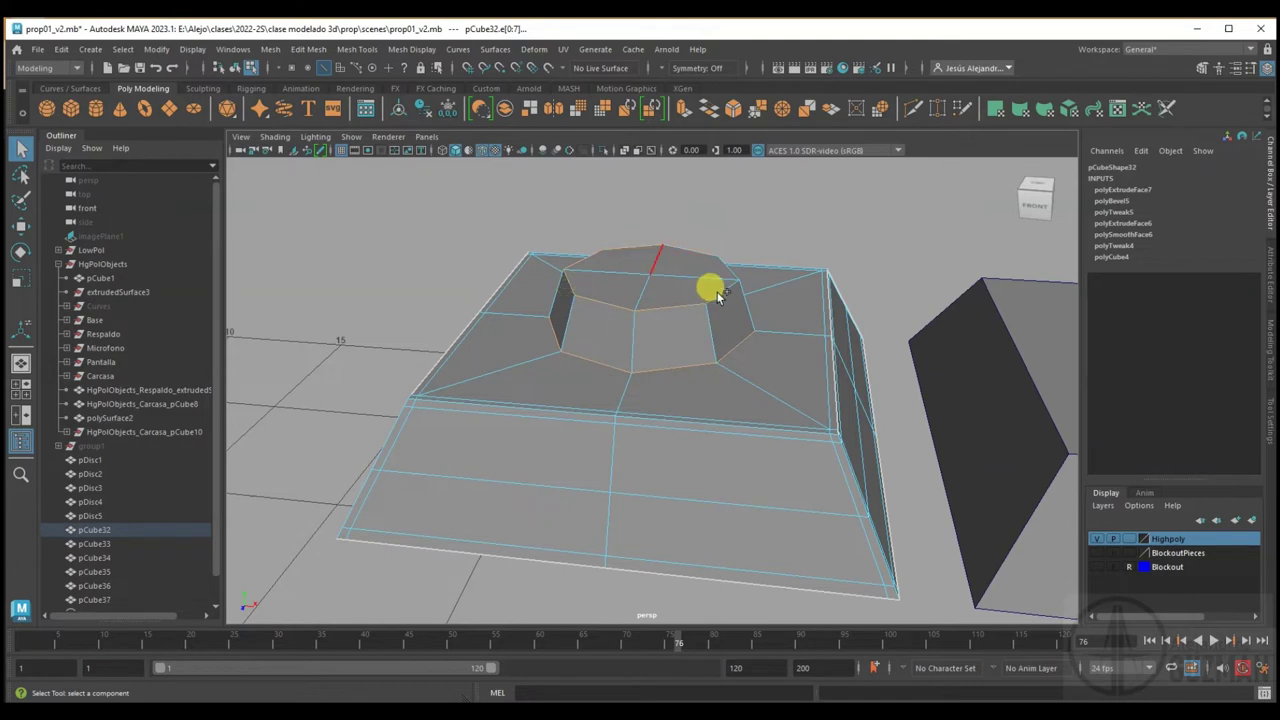
left_click(716, 294, "shift")
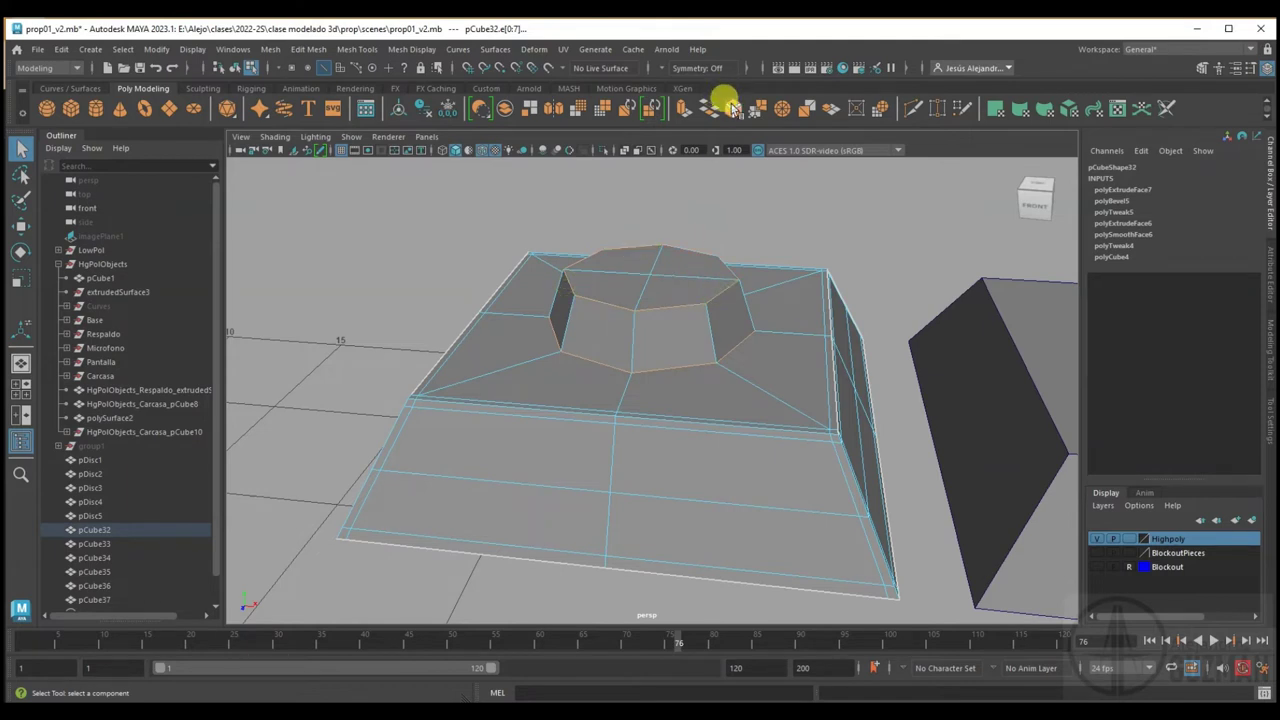
left_click(731, 106)
left_click_drag(893, 346, 872, 346)
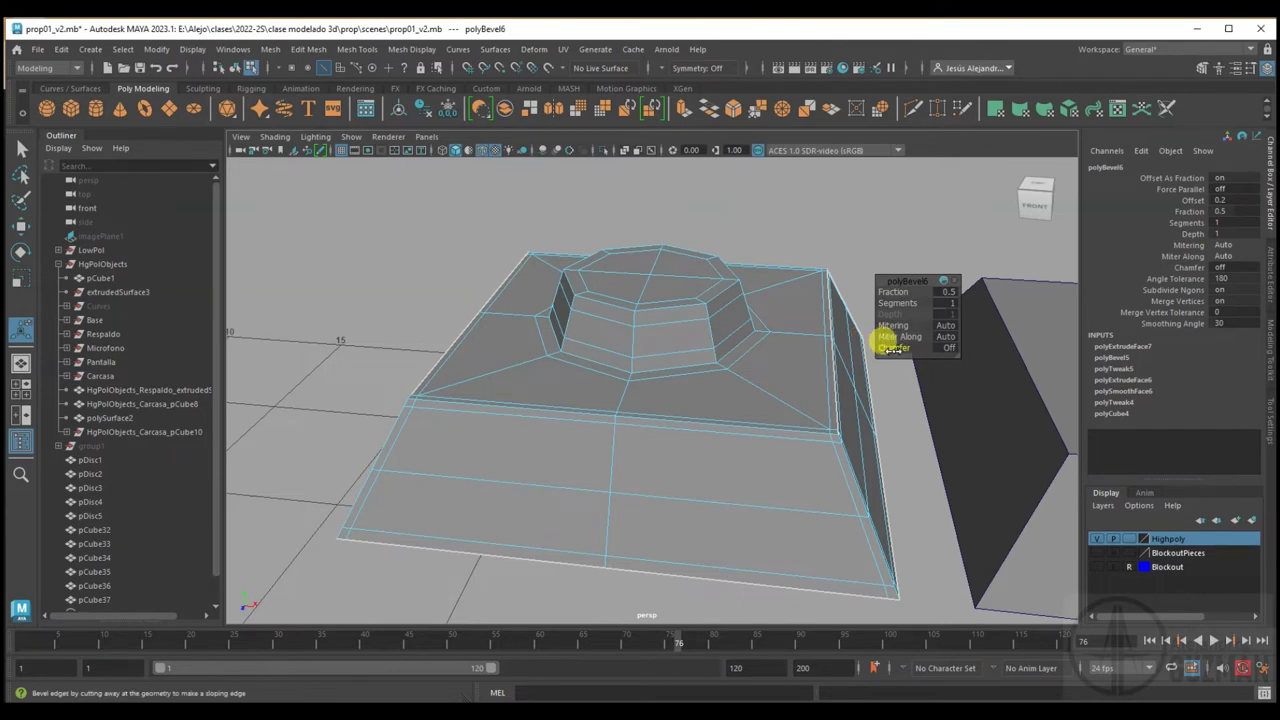
Re-enable chamfer, settle the polyBevel6 fraction at 0.4, and return to Object mode
left_click(893, 348)
left_click_drag(889, 289, 903, 302)
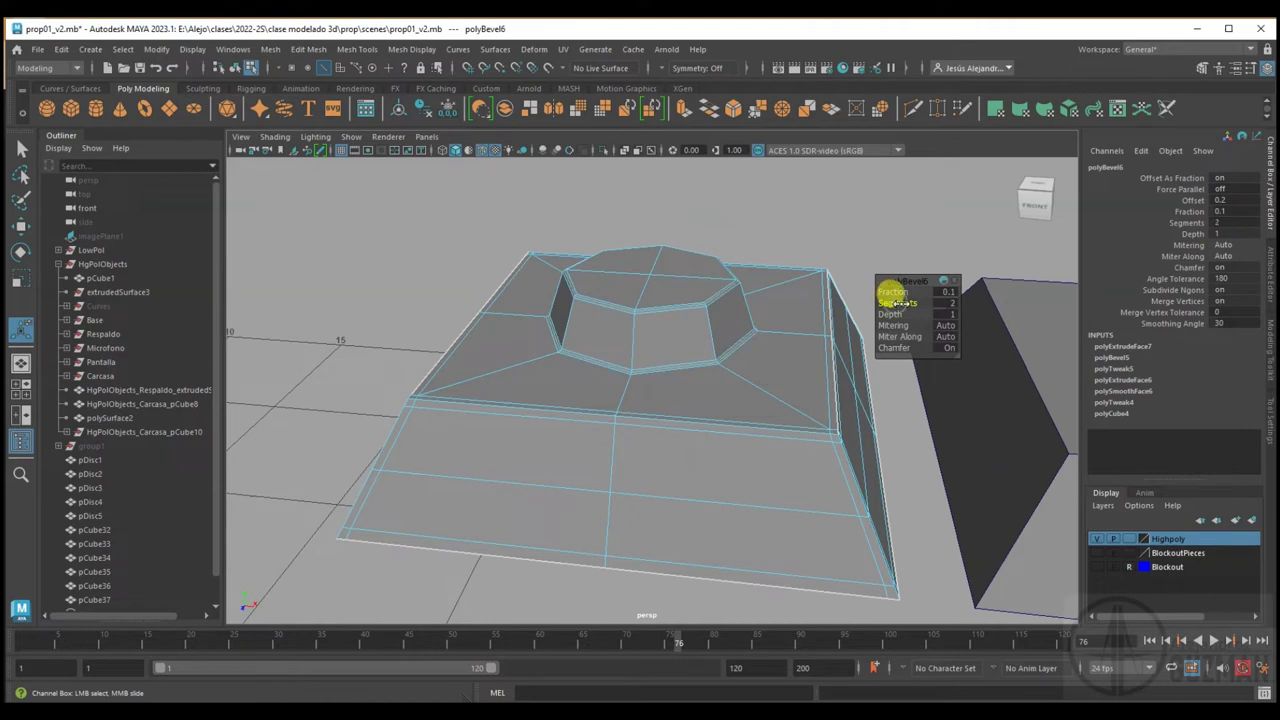
left_click_drag(891, 290, 891, 287)
mouse_move(691, 314)
left_mouse_down("alt")
mouse_move(594, 318)
mouse_move(657, 329)
left_mouse_up("alt")
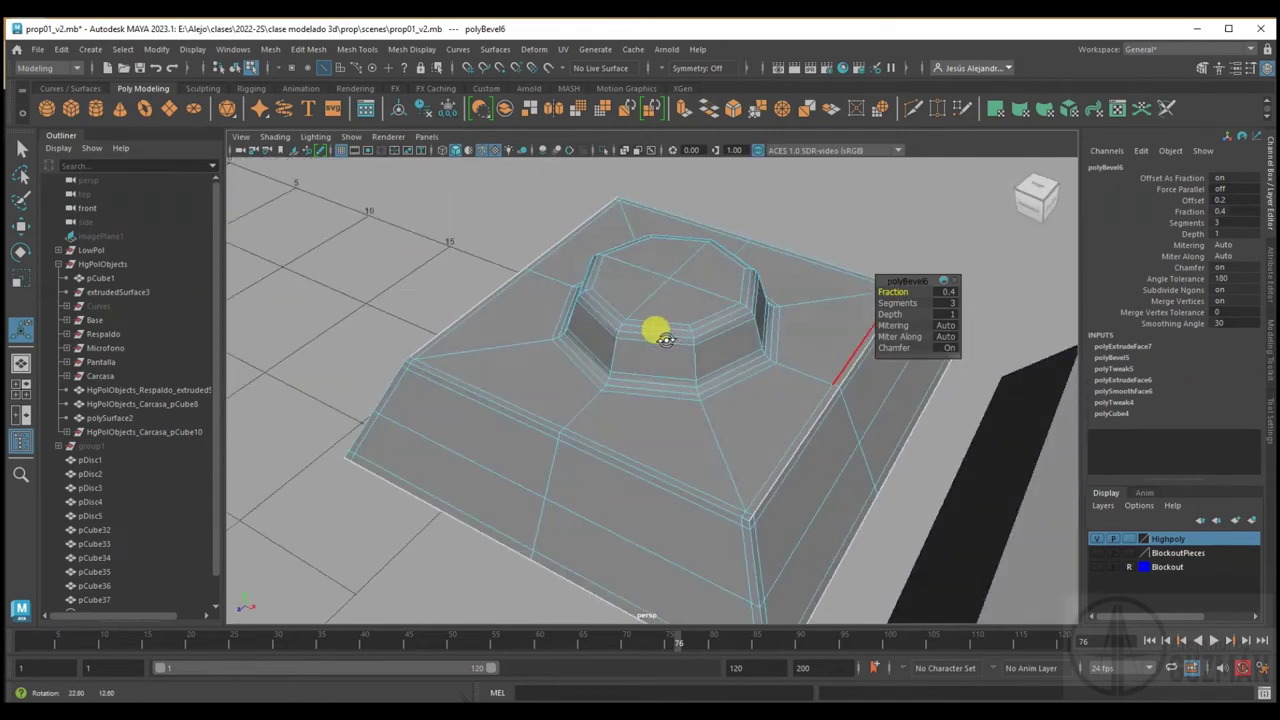
right_click_drag(688, 302, 702, 296)
mouse_move(663, 400)
left_mouse_down("alt")
mouse_move(660, 420)
mouse_move(617, 383)
mouse_move(670, 372)
left_mouse_up("alt")
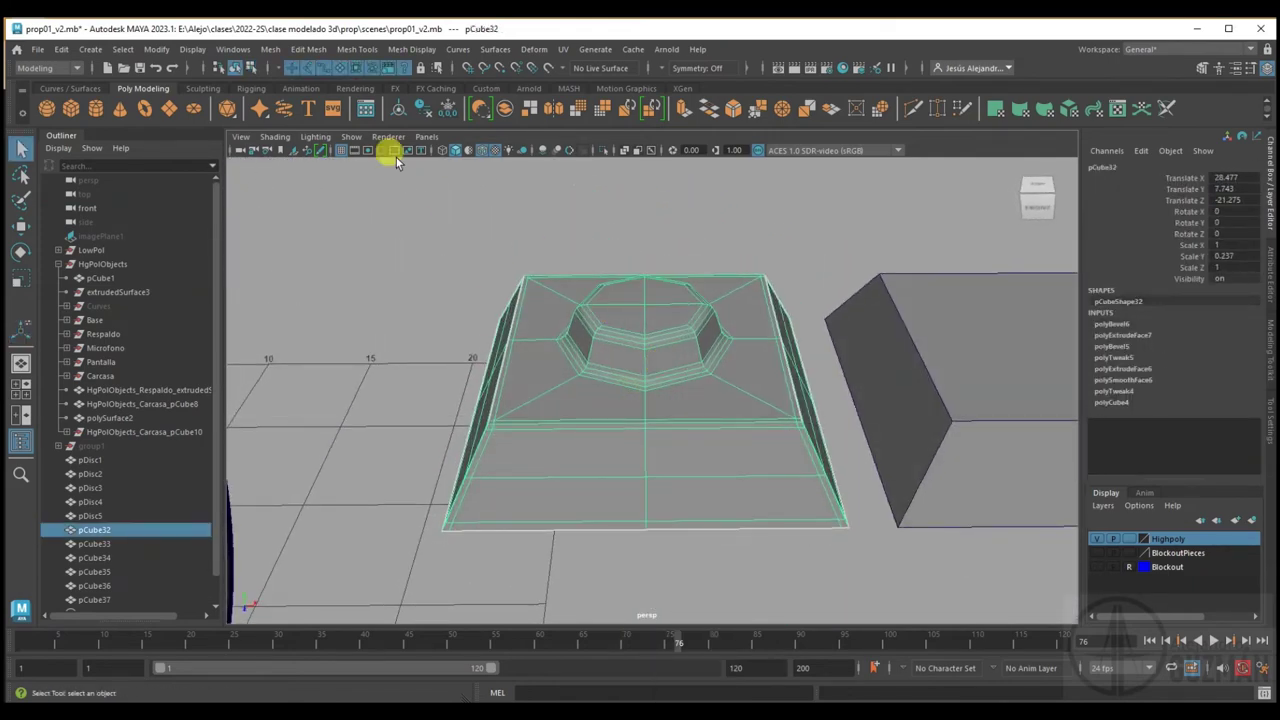
Save the scene and smooth the bossed tile with Mesh > Smooth
key("ctrl+s")
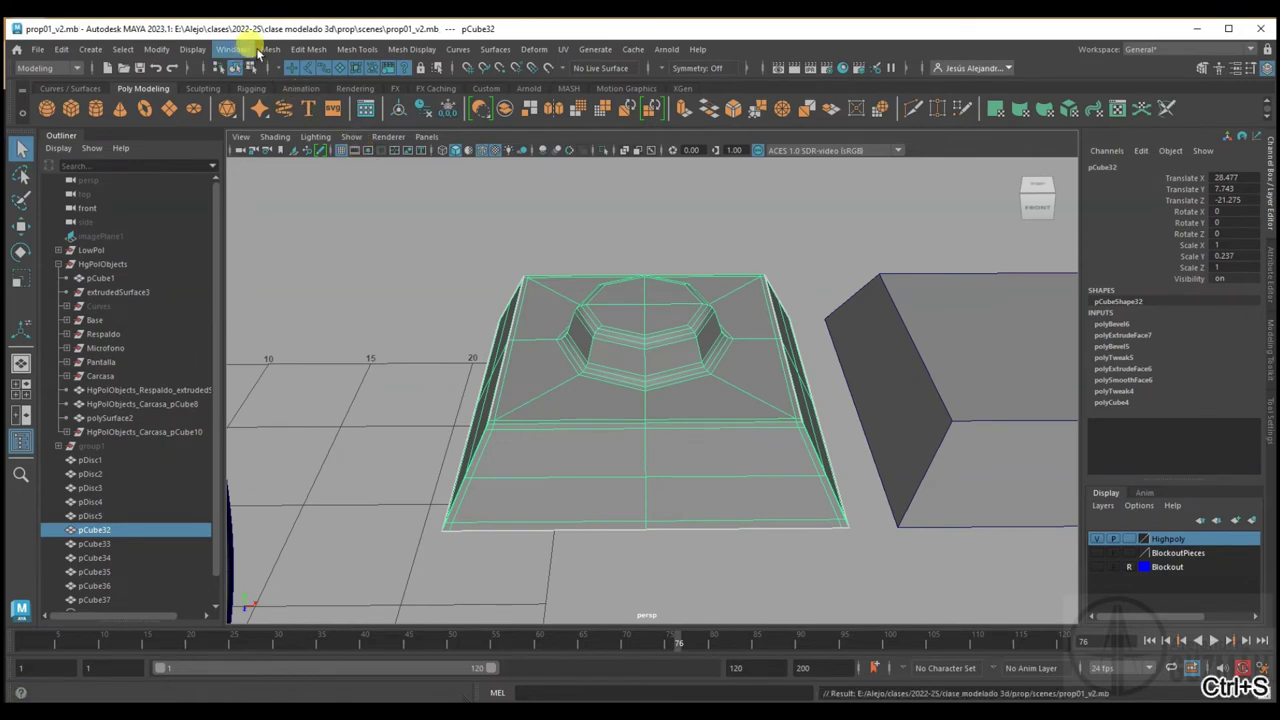
left_click(270, 49)
left_click(311, 217)
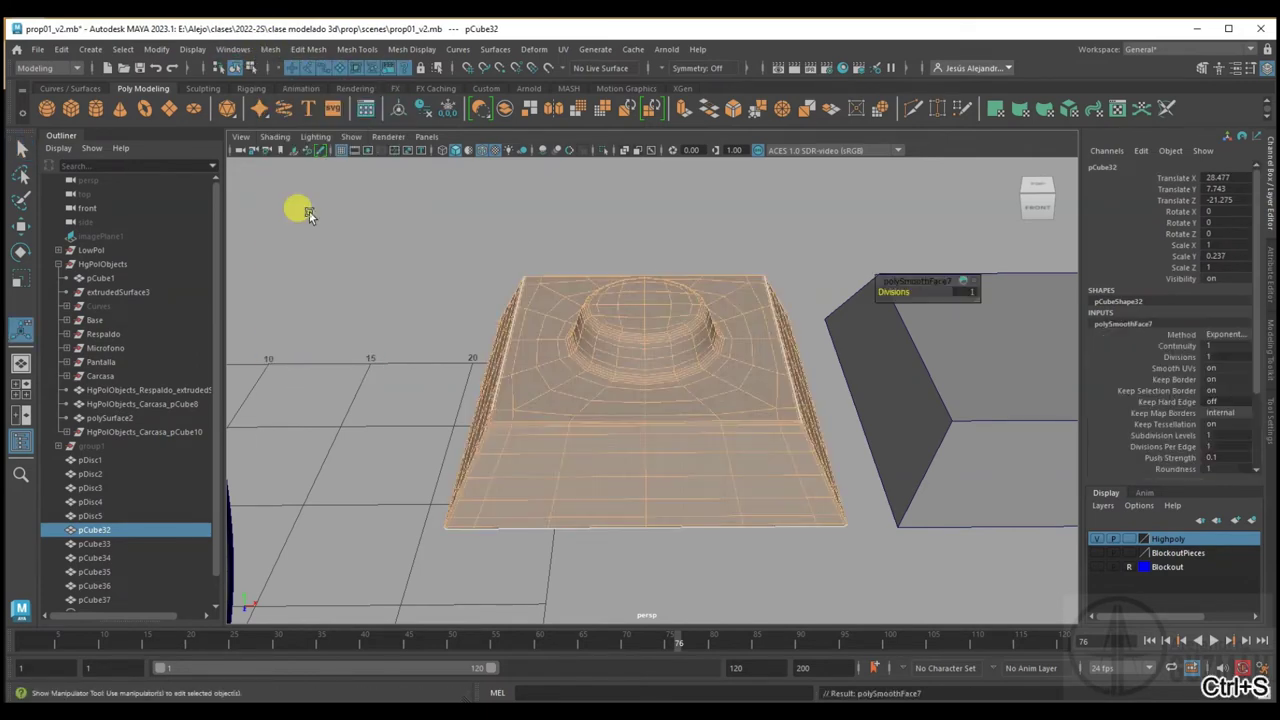
mouse_move(663, 311)
left_mouse_down("alt")
mouse_move(643, 329)
mouse_move(903, 293)
left_mouse_up("alt")
left_click_drag(751, 323, 729, 314, "alt")
right_click_drag(731, 263, 766, 249)
left_click(766, 249)
mouse_move(754, 237)
left_mouse_down("alt")
mouse_move(700, 283)
mouse_move(674, 280)
mouse_move(713, 315)
mouse_move(705, 358)
left_mouse_up("alt")
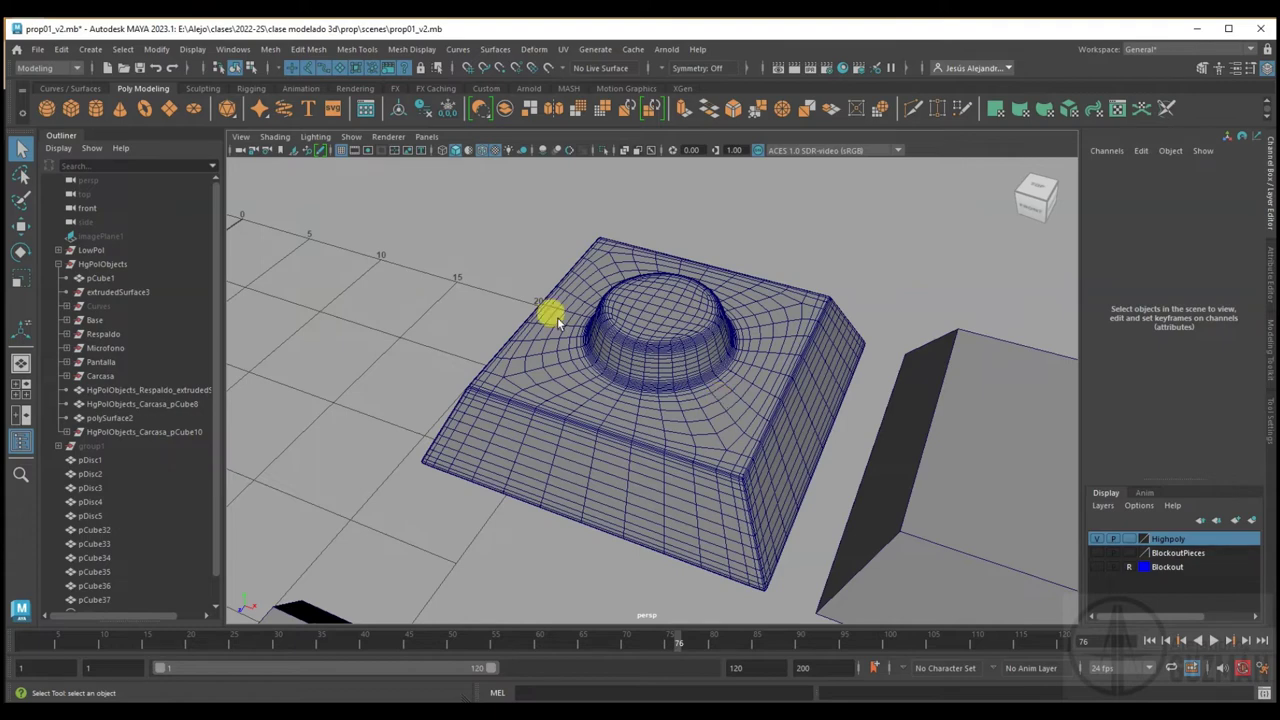
Inspect the smoothed tile from several angles and save the scene again
mouse_move(748, 453)
left_mouse_down("alt")
mouse_move(580, 429)
mouse_move(600, 437)
mouse_move(537, 360)
mouse_move(538, 372)
left_mouse_up("alt")
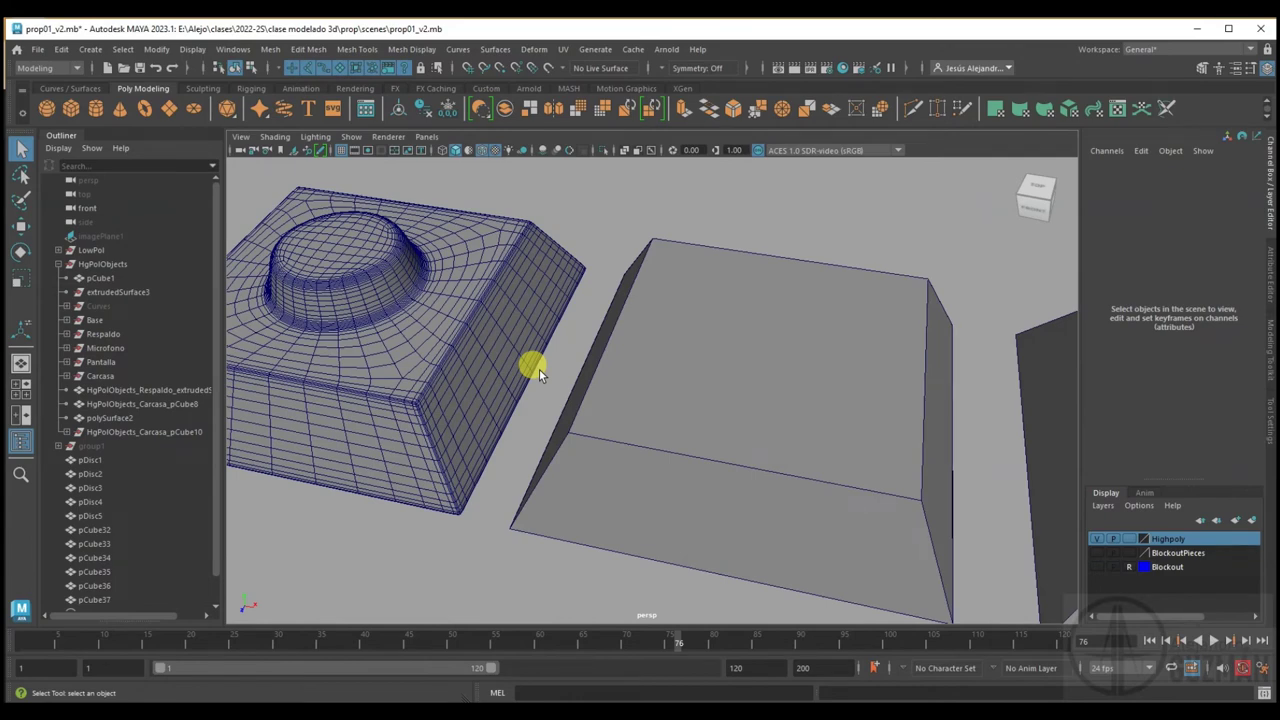
mouse_move(443, 337)
left_mouse_down("alt")
mouse_move(443, 291)
mouse_move(457, 343)
left_mouse_up("alt")
right_click_drag(457, 343, 515, 447, "alt")
mouse_move(515, 447)
left_mouse_down("alt")
mouse_move(503, 457)
mouse_move(751, 369)
mouse_move(749, 400)
left_mouse_up("alt")
left_click(503, 452)
scroll(495, 453, "up", 3)
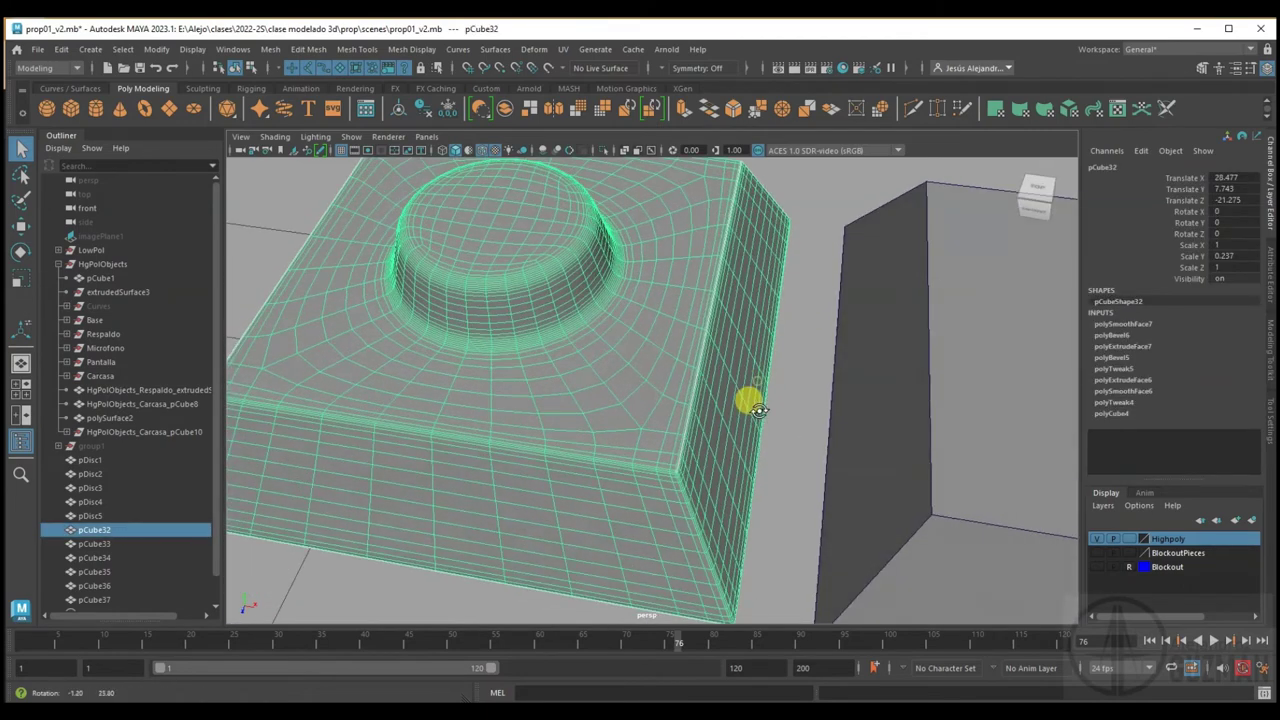
left_click(785, 358)
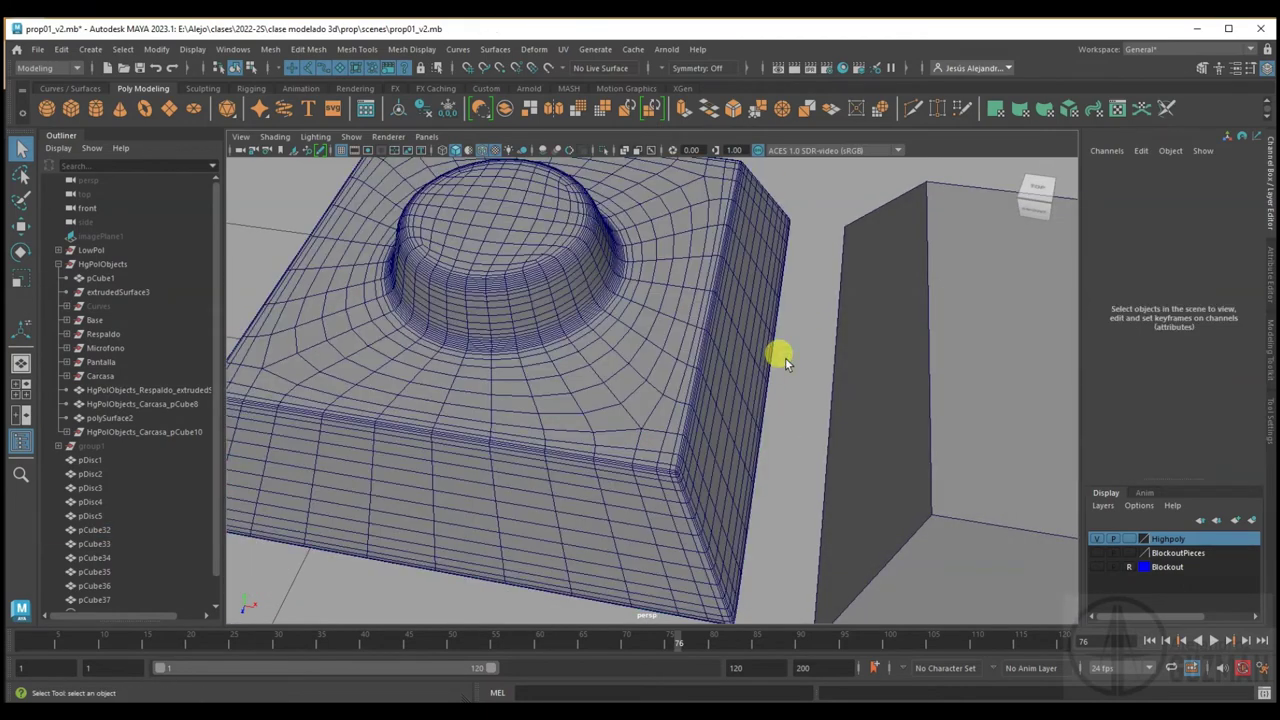
right_click_drag(652, 422, 565, 345, "alt")
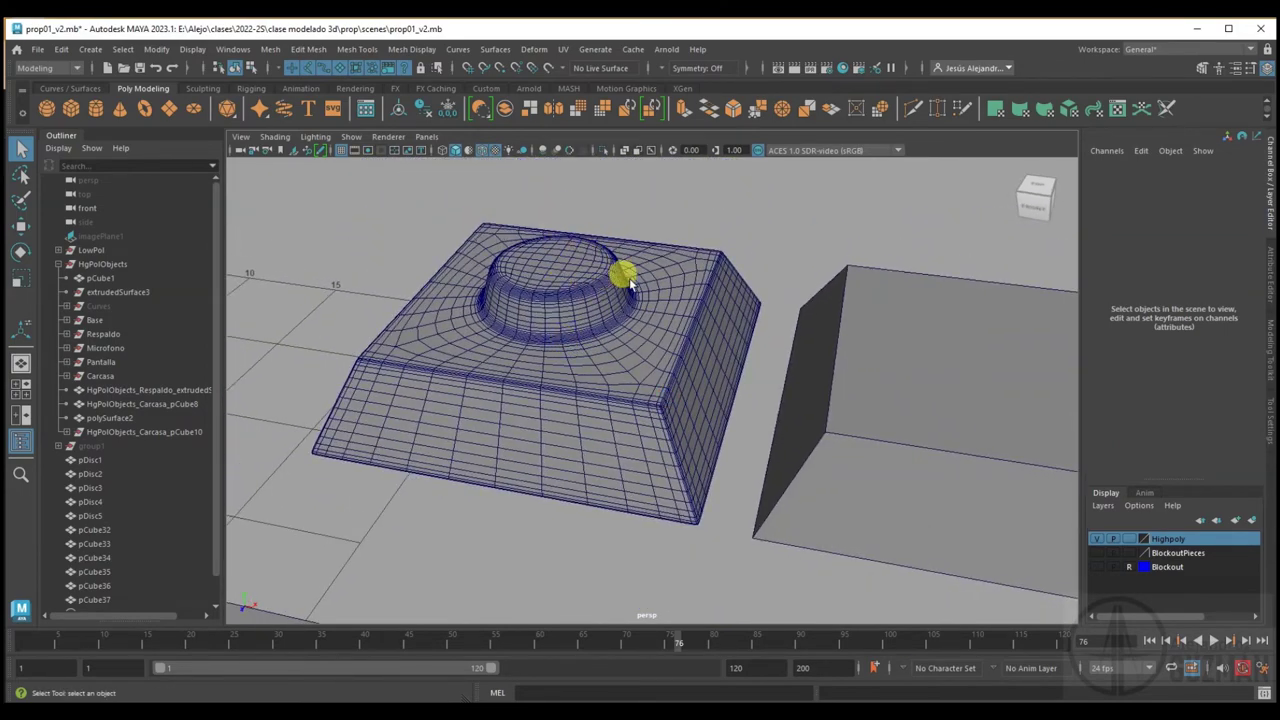
left_click_drag(583, 327, 591, 363, "alt")
mouse_move(543, 306)
left_mouse_down("alt")
mouse_move(543, 271)
mouse_move(638, 237)
left_mouse_up("alt")
key("ctrl+s")
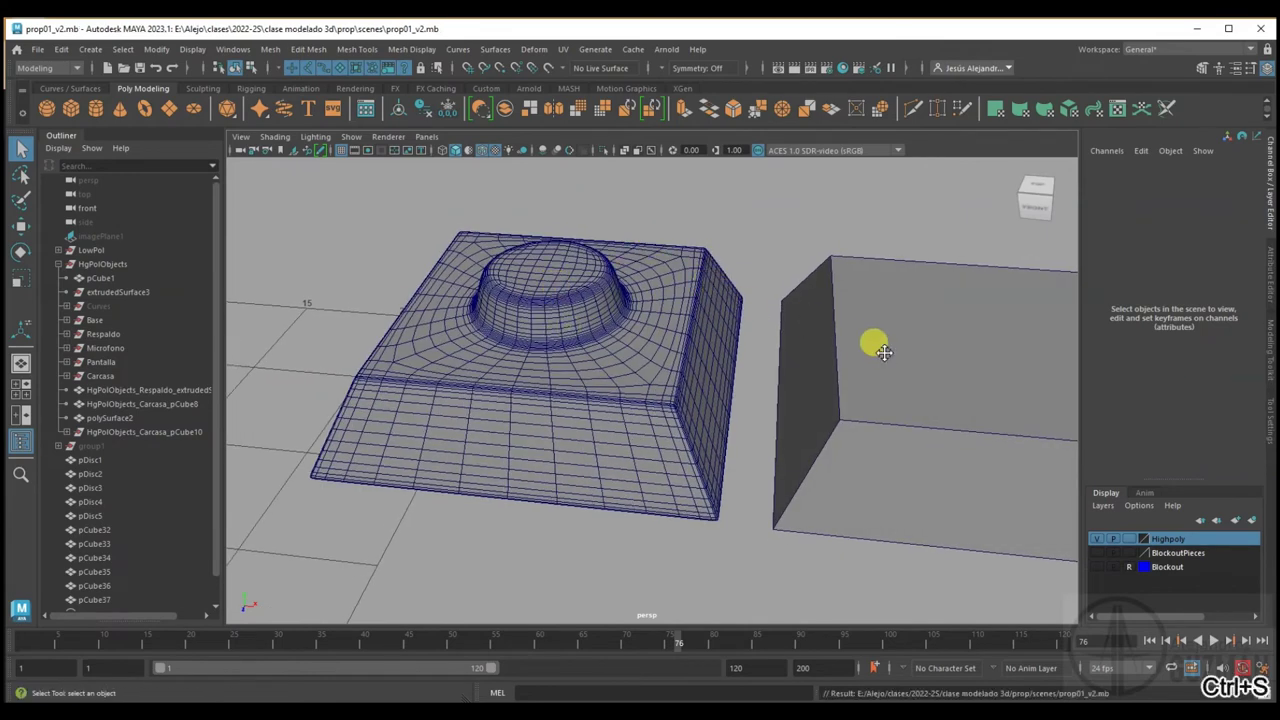
Select the next tile and draw a polygon cylinder on it
left_click_drag(871, 343, 720, 343, "alt")
left_click(722, 345)
left_click(95, 108)
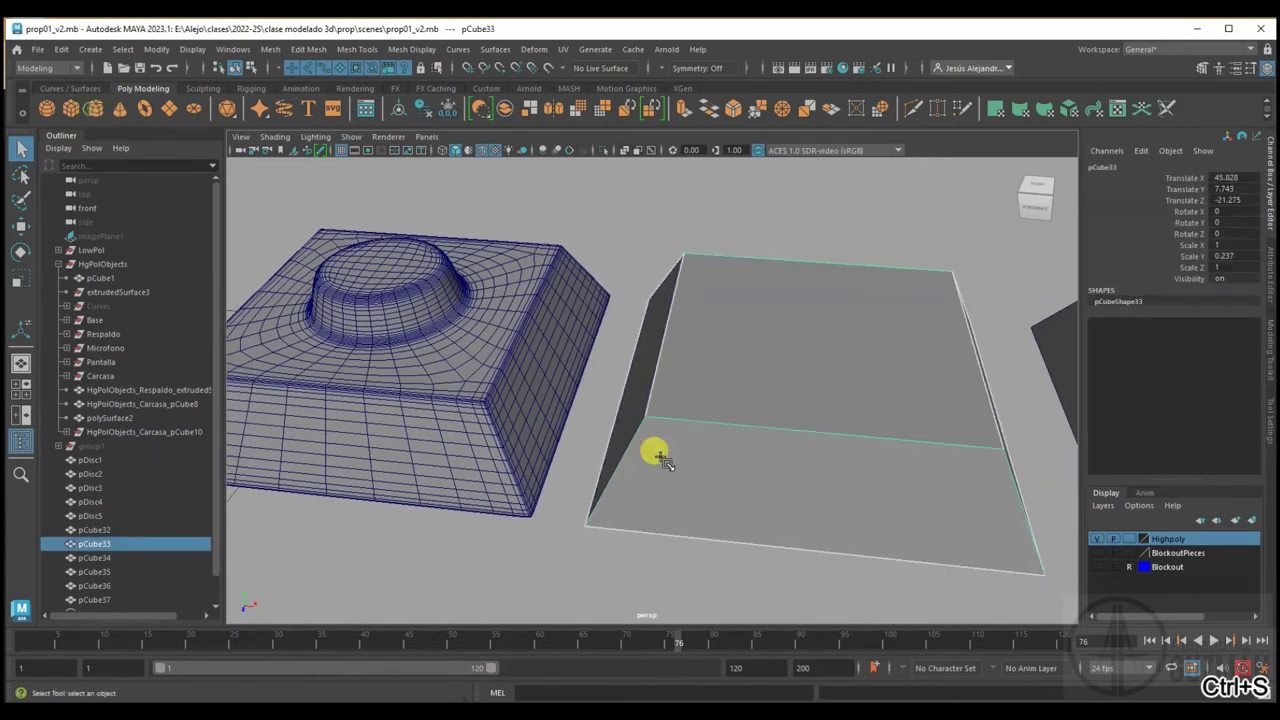
mouse_move(750, 380)
left_mouse_down("alt")
mouse_move(737, 257)
mouse_move(691, 417)
mouse_move(735, 460)
mouse_move(760, 458)
mouse_move(723, 395)
mouse_move(822, 436)
left_mouse_up("alt")
scroll(693, 428, "up", 3)
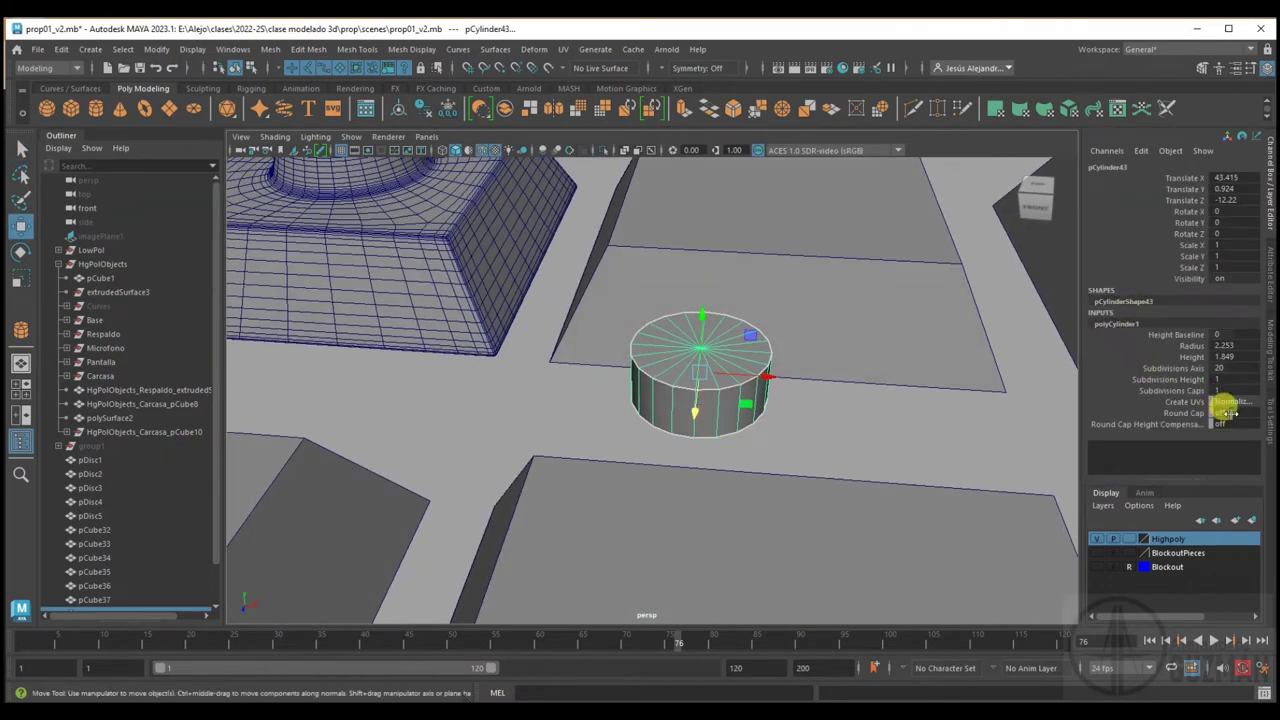
Delete the cylinder's bottom face to leave it open
mouse_move(730, 399)
left_mouse_down("alt")
mouse_move(703, 366)
mouse_move(686, 300)
left_mouse_up("alt")
mouse_move(700, 254)
right_mouse_down("alt")
mouse_move(766, 234)
mouse_move(771, 326)
right_mouse_up("alt")
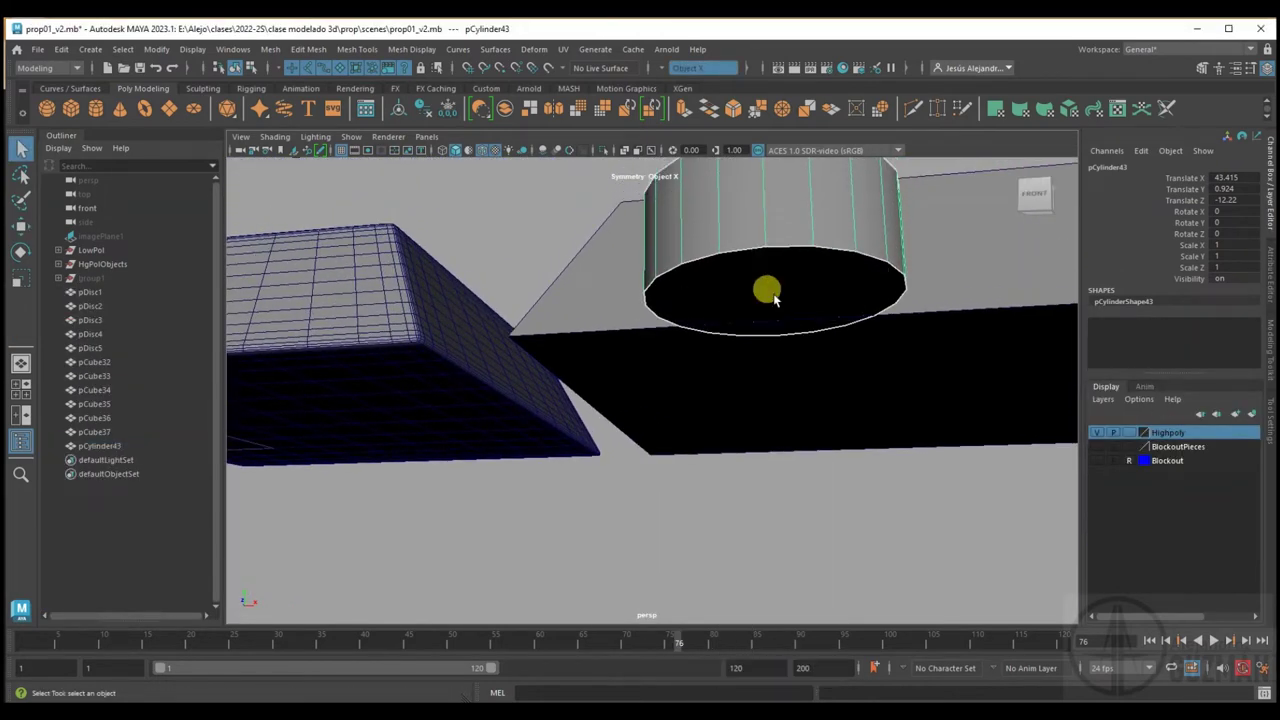
left_click(772, 296)
key("Delete")
Lower the cylinder's pivot to its base and select tile pCube33 beneath it
mouse_move(766, 314)
left_mouse_down("alt")
mouse_move(786, 294)
mouse_move(814, 309)
mouse_move(814, 351)
mouse_move(908, 376)
left_mouse_up("alt")
mouse_move(908, 376)
right_mouse_down()
mouse_move(903, 349)
mouse_move(920, 335)
right_mouse_up()
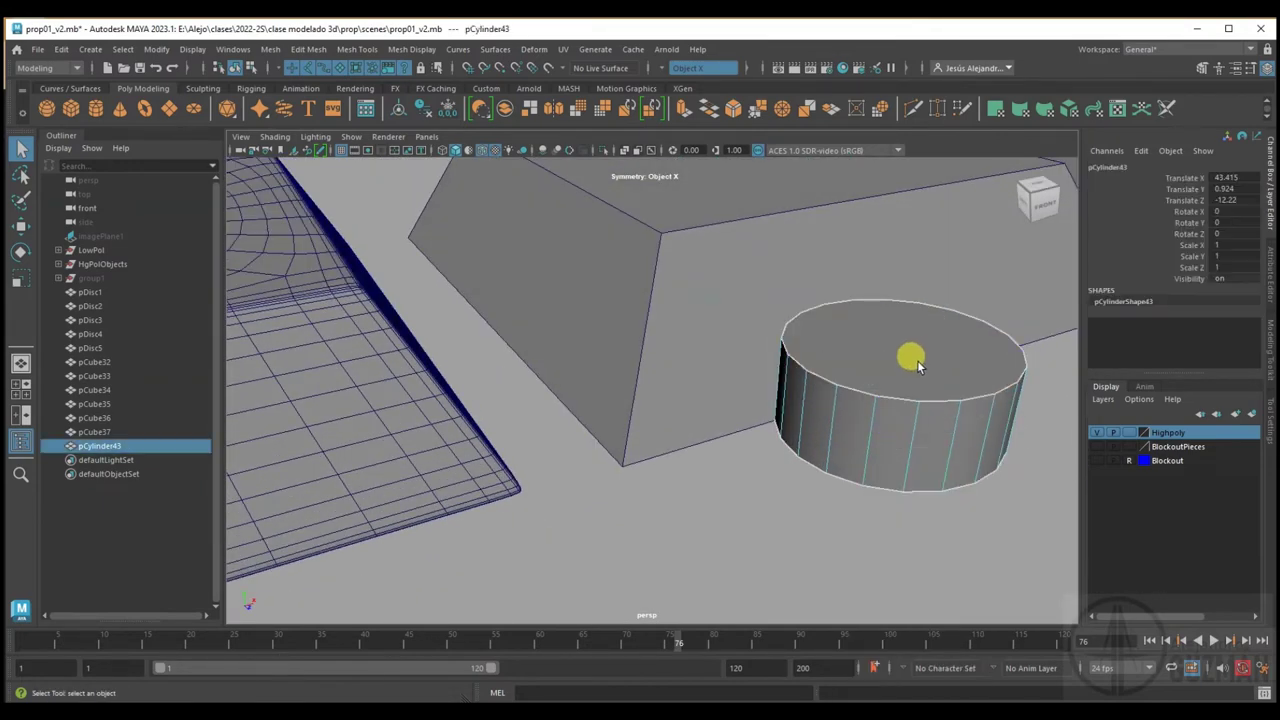
mouse_move(903, 383)
left_mouse_down("alt")
mouse_move(837, 366)
mouse_move(866, 371)
mouse_move(850, 414)
left_mouse_up("alt")
key("w")
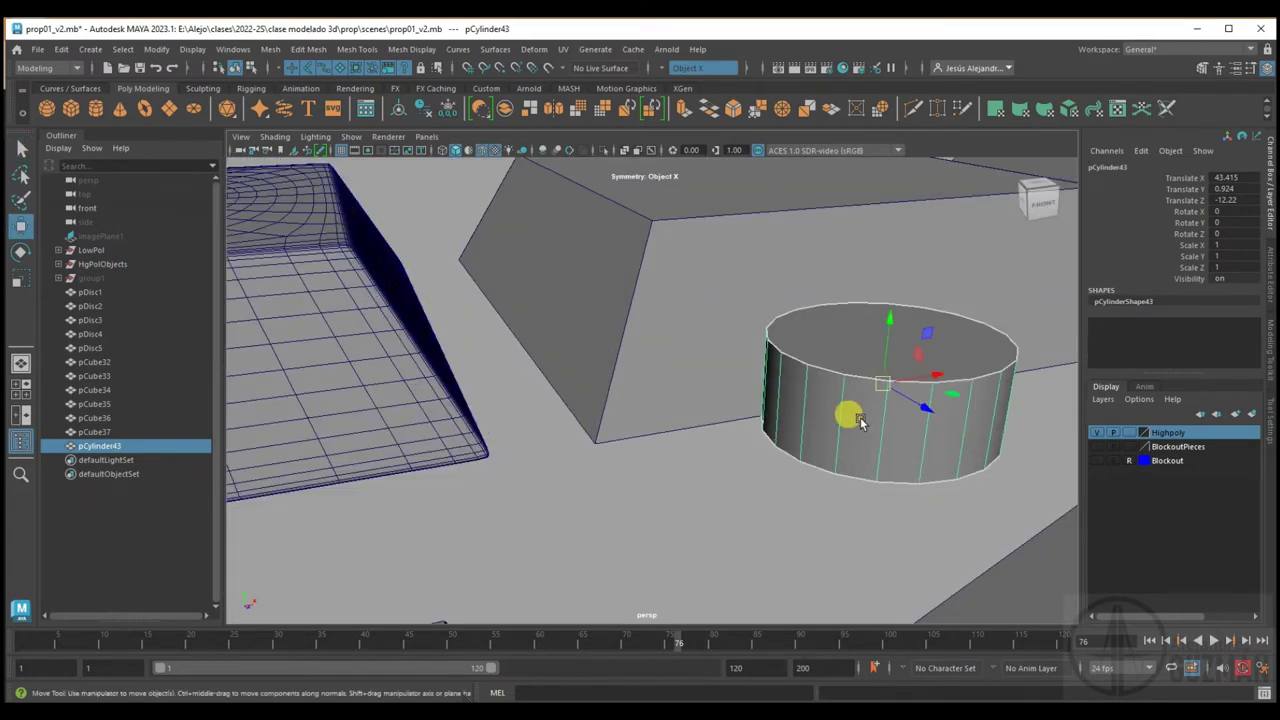
key("d")
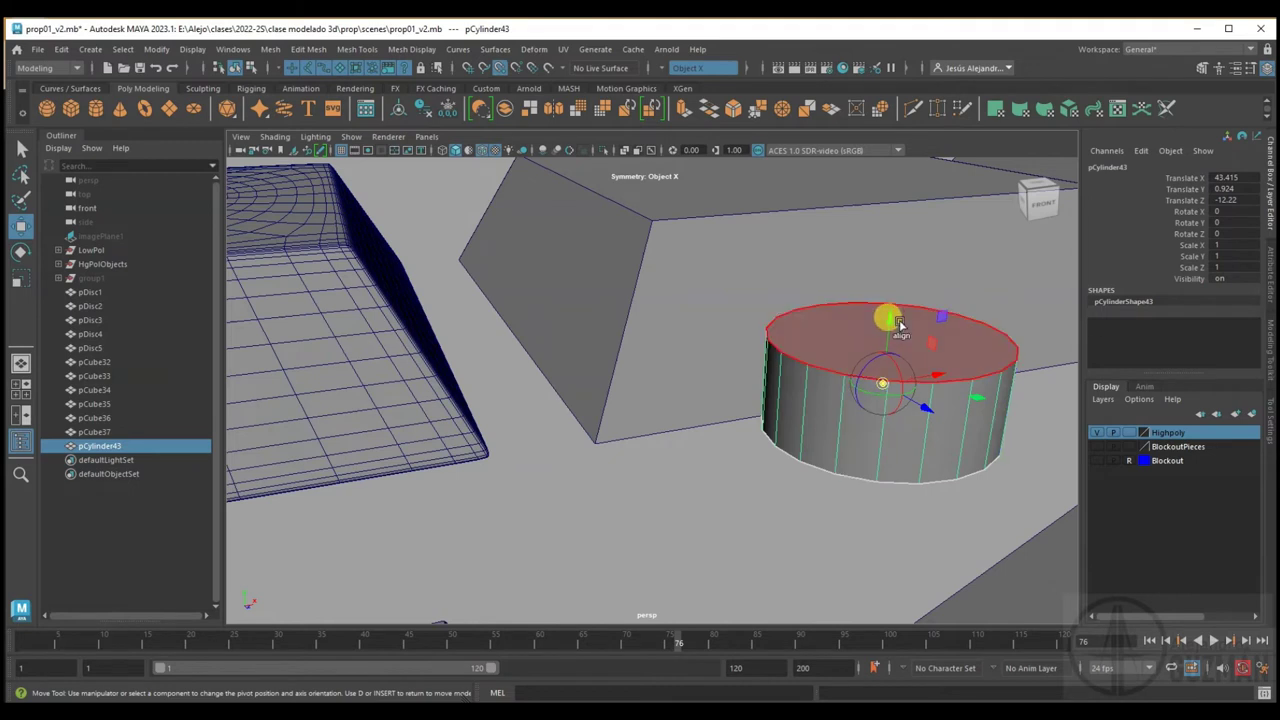
left_click_drag(893, 321, 888, 447)
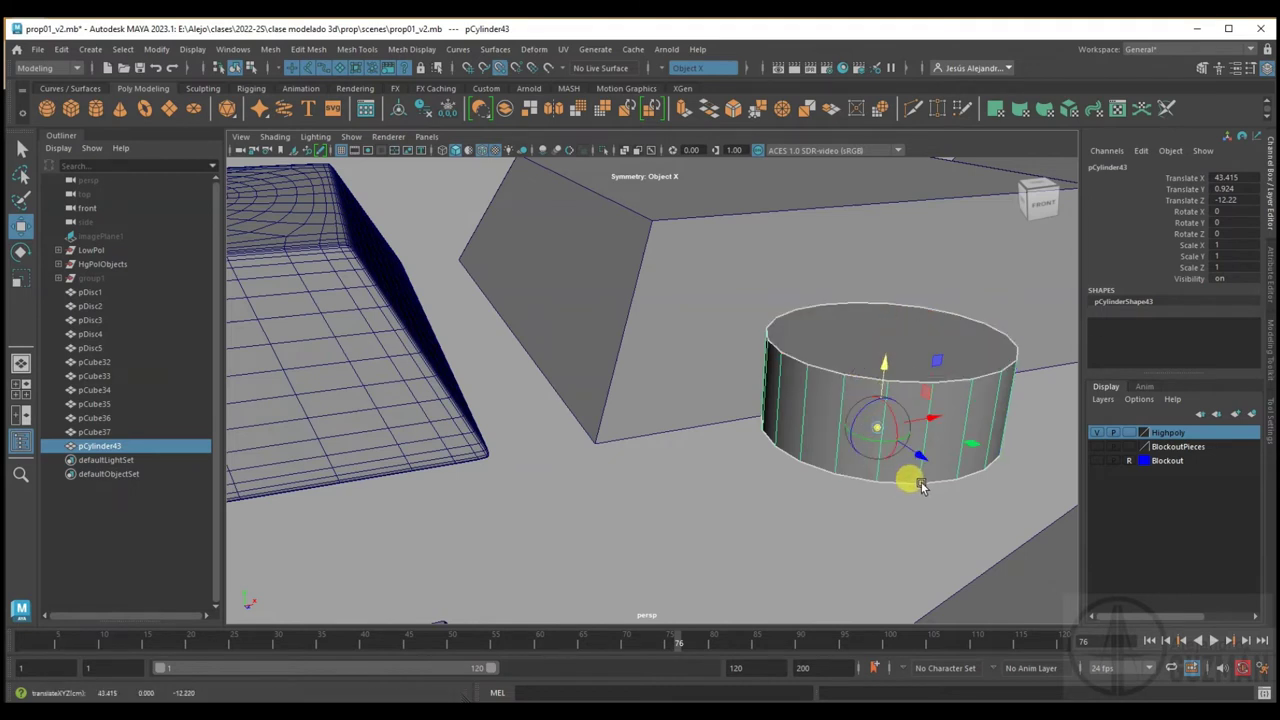
mouse_move(900, 457)
left_mouse_down("alt")
mouse_move(914, 428)
mouse_move(915, 480)
mouse_move(828, 338)
mouse_move(591, 277)
mouse_move(626, 429)
mouse_move(644, 441)
mouse_move(580, 371)
mouse_move(923, 449)
mouse_move(970, 507)
mouse_move(865, 410)
left_mouse_up("alt")
left_click(855, 412, "shift")
left_click_drag(714, 391, 777, 414, "alt")
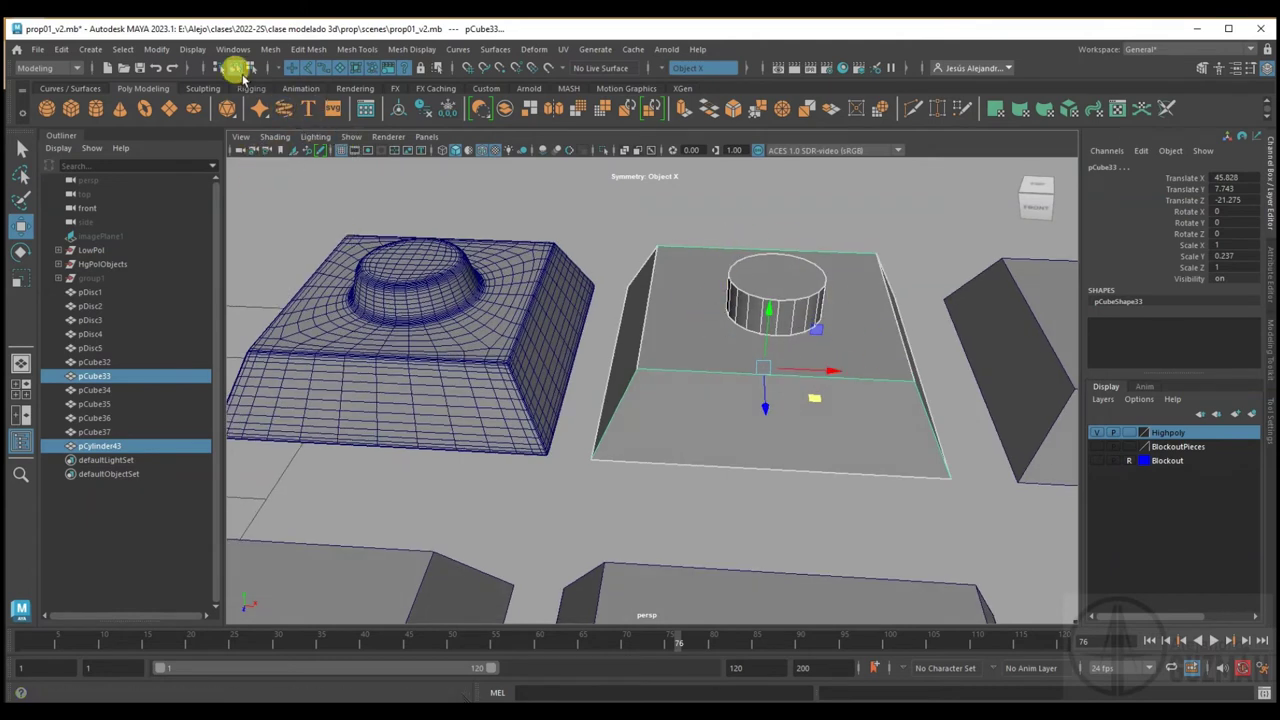
Center the cylinder on tile pCube33 along both axes with the Align Tool
left_click(156, 49)
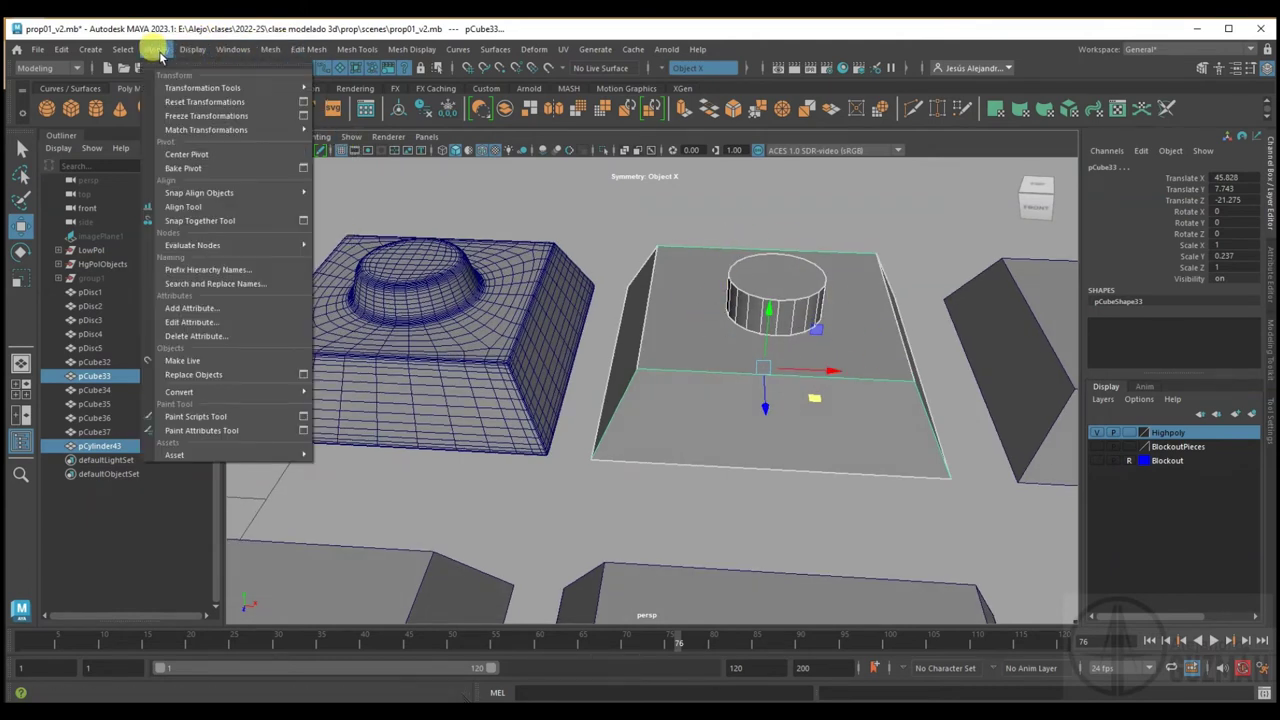
left_click(186, 206)
left_click(766, 190)
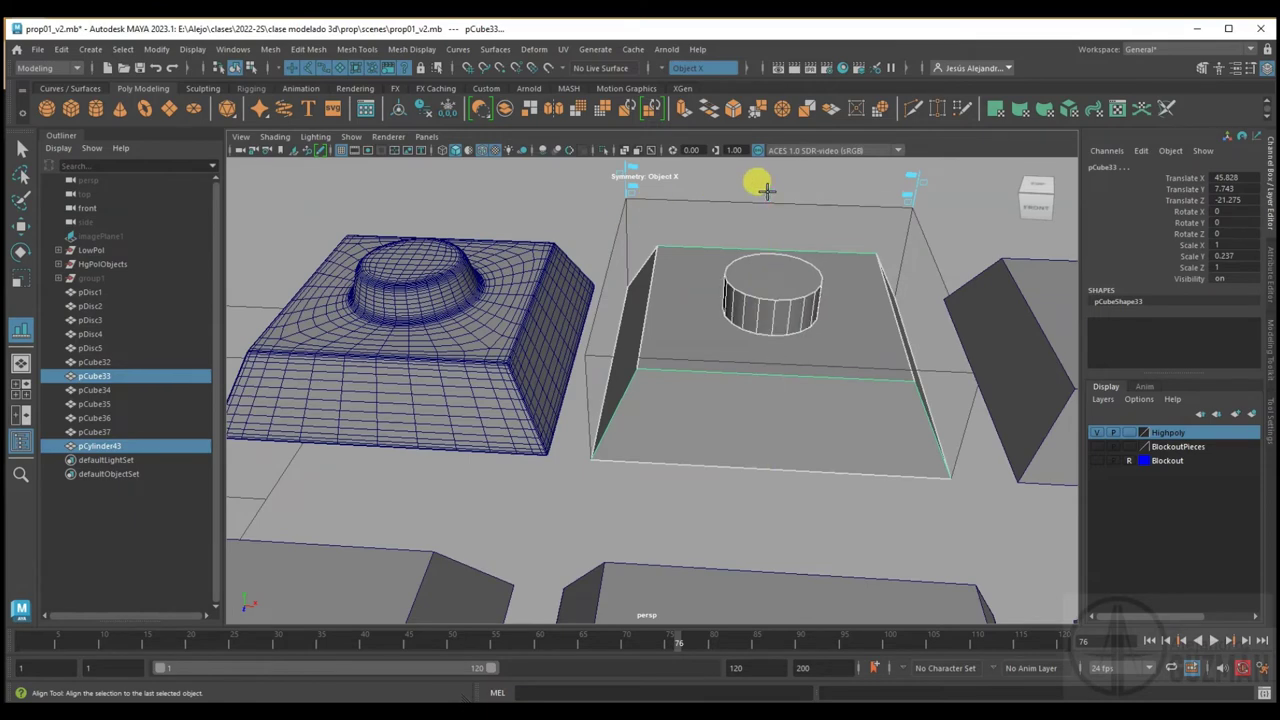
mouse_move(804, 288)
left_mouse_down("alt")
mouse_move(571, 291)
mouse_move(782, 298)
left_mouse_up("alt")
left_click(781, 296)
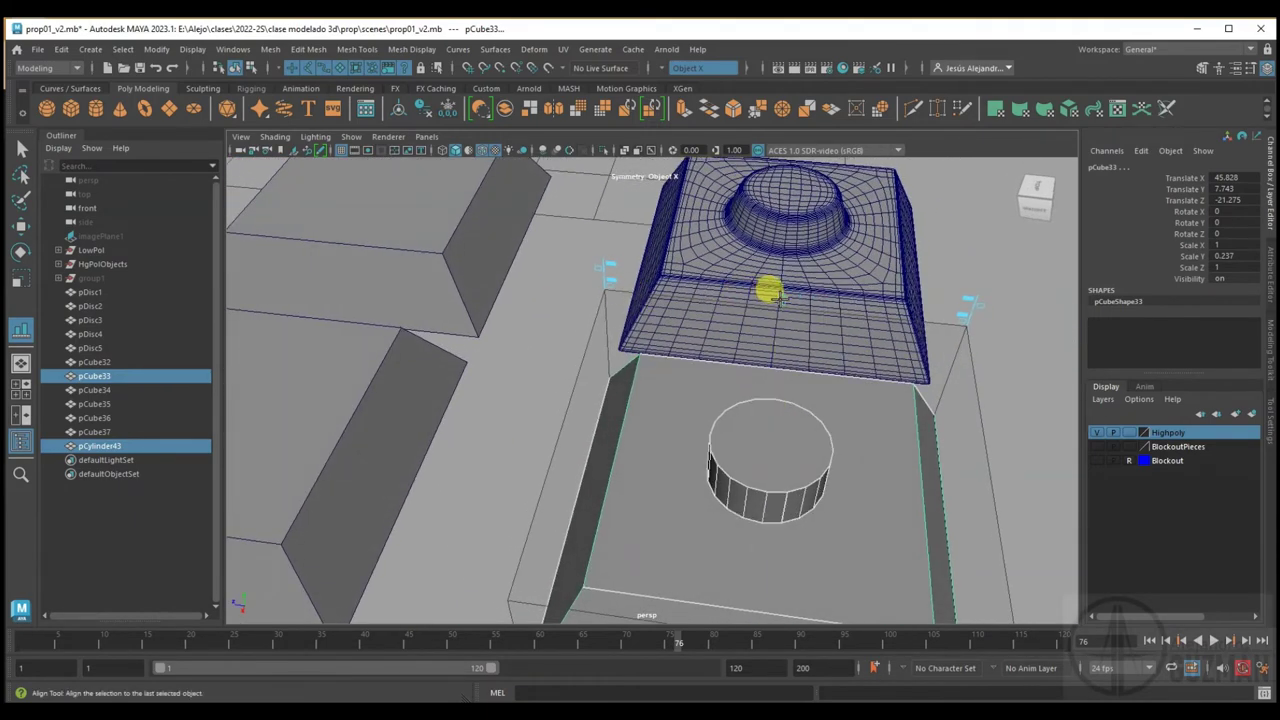
left_click(21, 148)
Reselect the cylinder, zoom in close, and pick its top face
left_click(720, 409)
left_click_drag(720, 409, 880, 405, "alt")
left_click(785, 305)
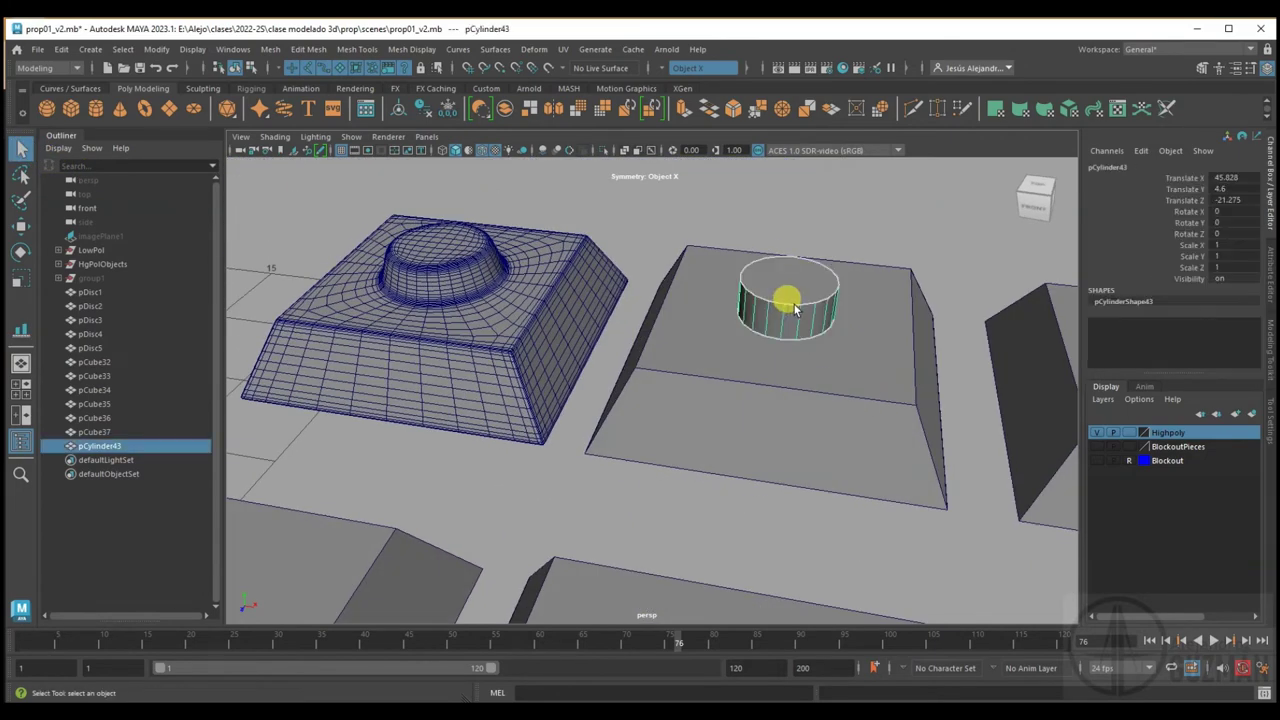
mouse_move(757, 343)
left_mouse_down("alt")
mouse_move(790, 316)
mouse_move(791, 334)
left_mouse_up("alt")
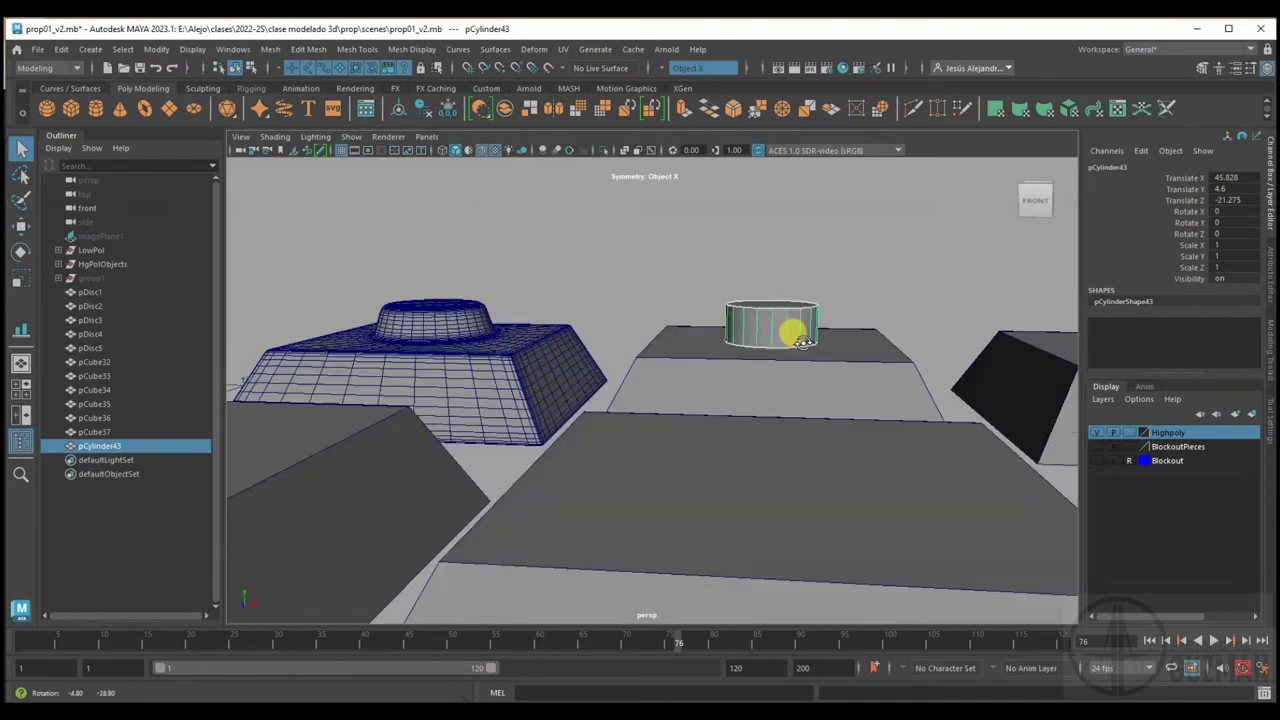
scroll(766, 314, "up", 3)
scroll(829, 357, "up", 3)
scroll(793, 428, "up", 3)
left_click_drag(793, 428, 778, 436, "alt")
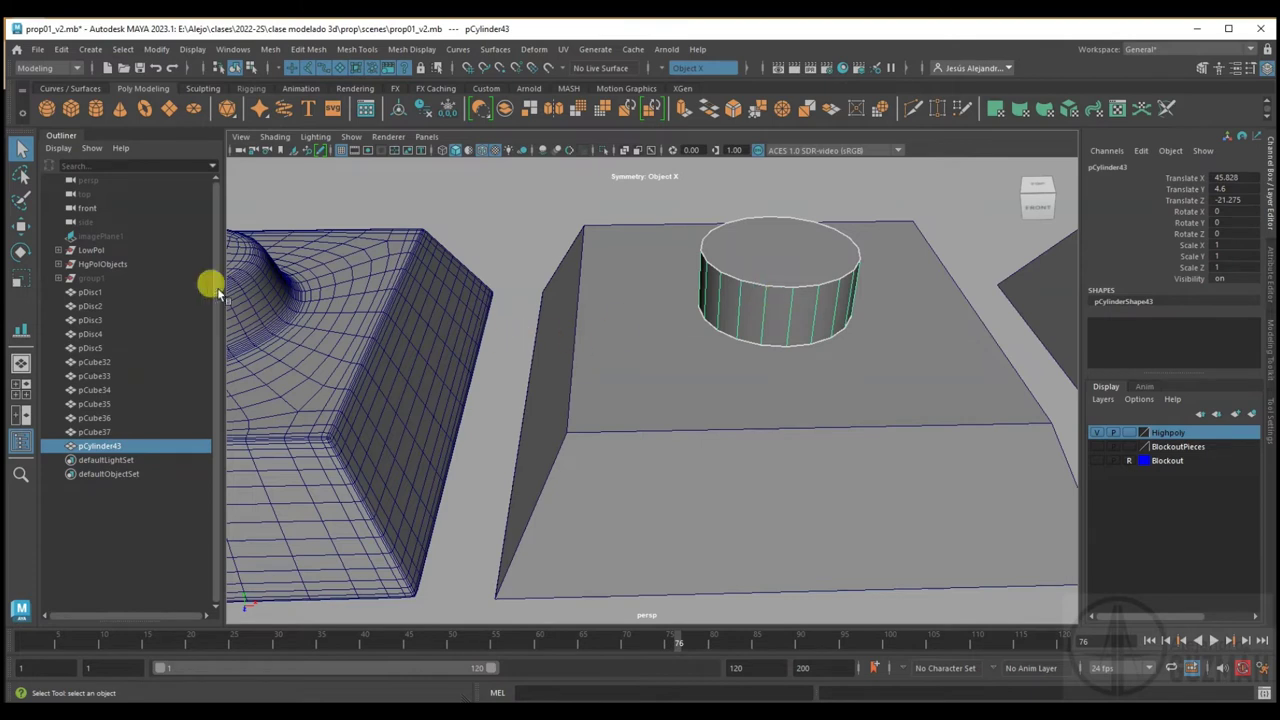
mouse_move(749, 252)
right_mouse_down()
mouse_move(772, 233)
mouse_move(749, 290)
right_mouse_up()
left_click(766, 266)
Scale the top face down to taper the cylinder and select its bottom edge loop
key("r")
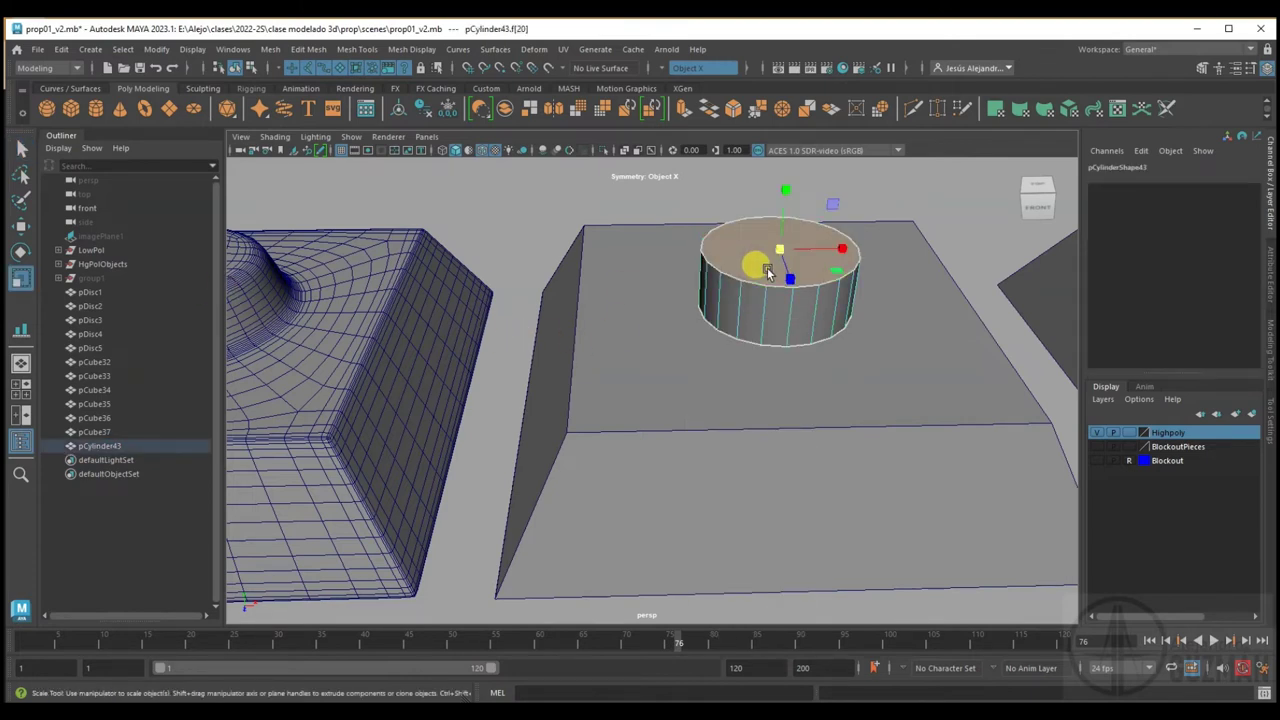
left_click_drag(829, 263, 757, 342)
right_click_drag(757, 342, 751, 286)
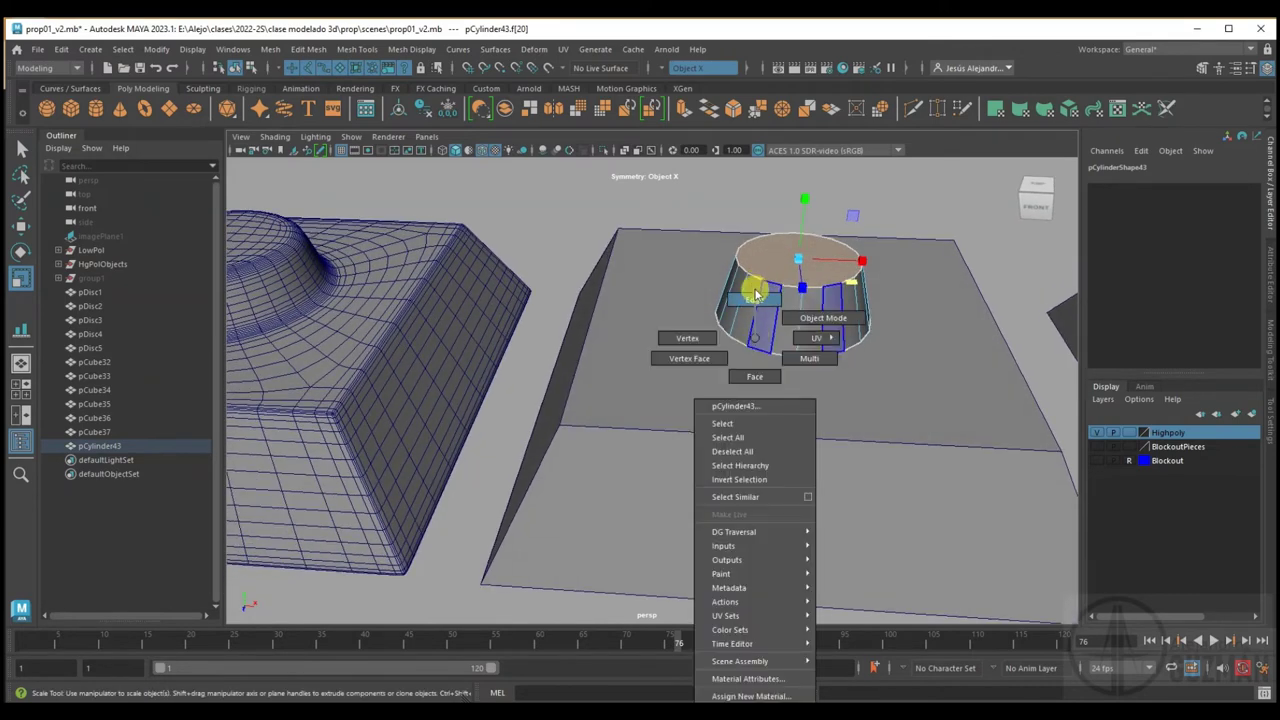
double_click(760, 355)
Extrude the bottom edge loop with symmetry off and scale it outward into a flat flange
left_click(678, 114)
left_click(840, 280)
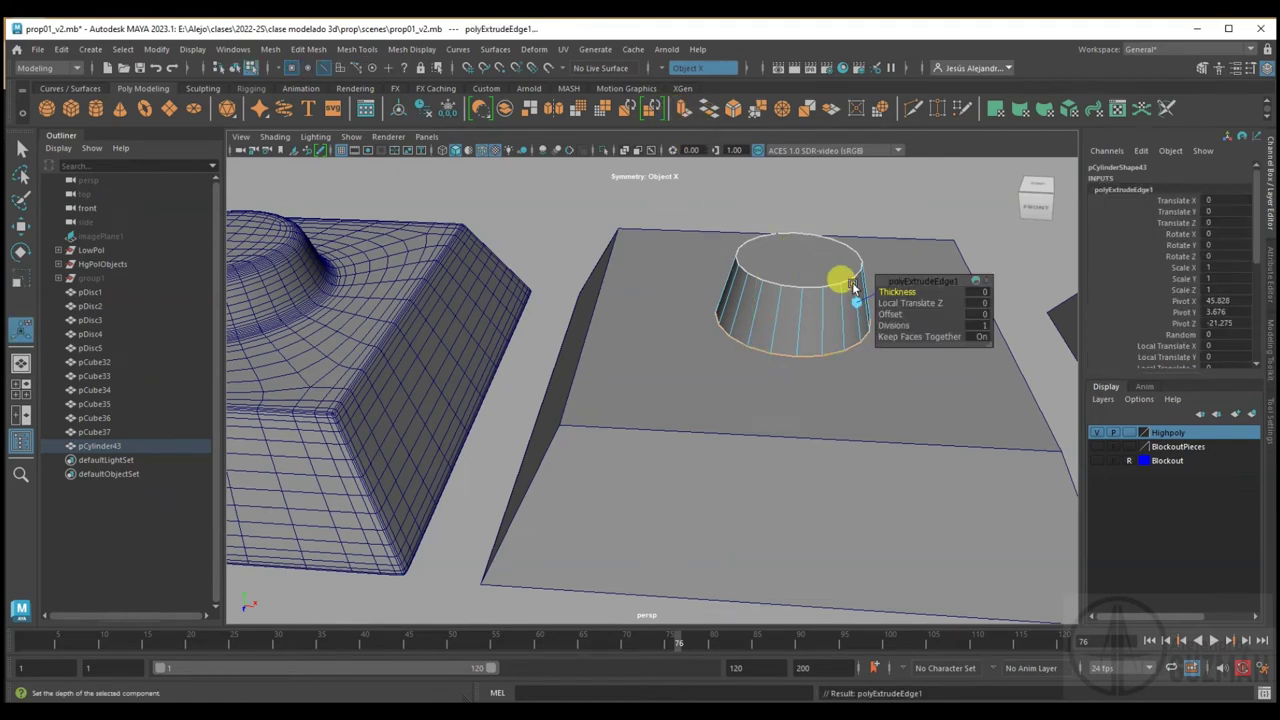
left_click(684, 70)
left_click(684, 82)
mouse_move(720, 286)
left_mouse_down("alt")
mouse_move(594, 306)
mouse_move(764, 237)
left_mouse_up("alt")
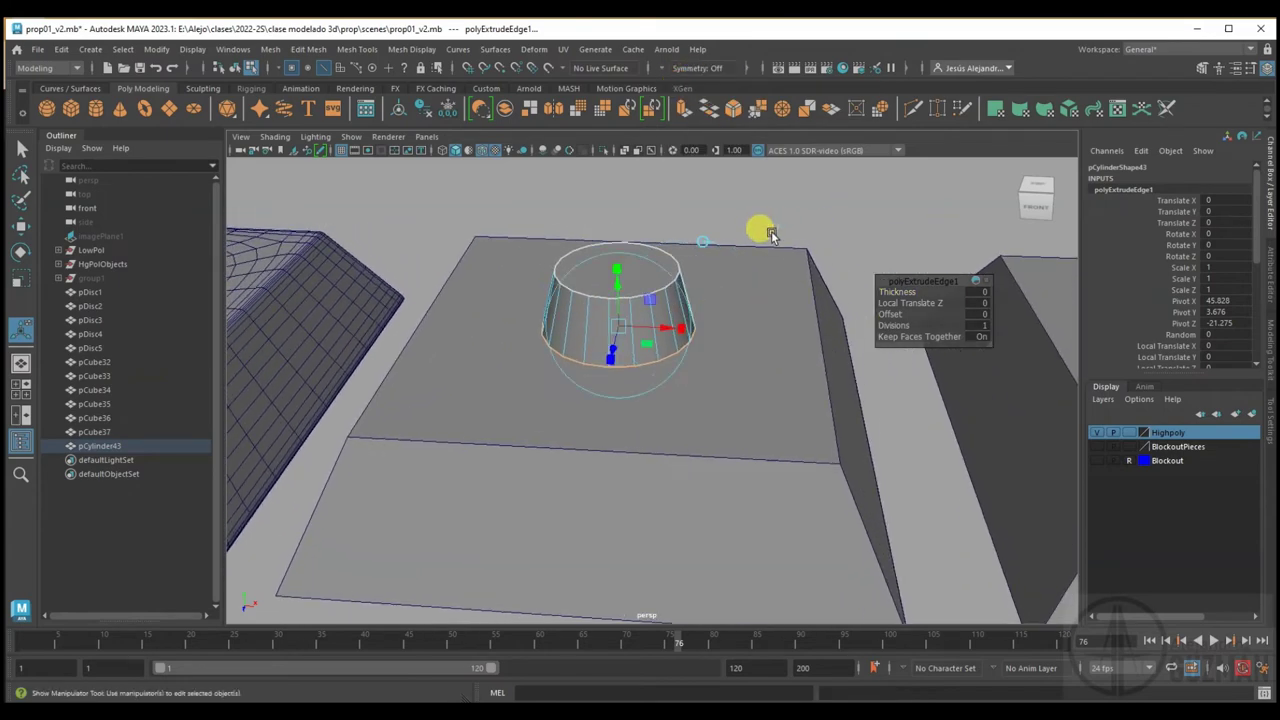
left_click_drag(662, 358, 684, 362)
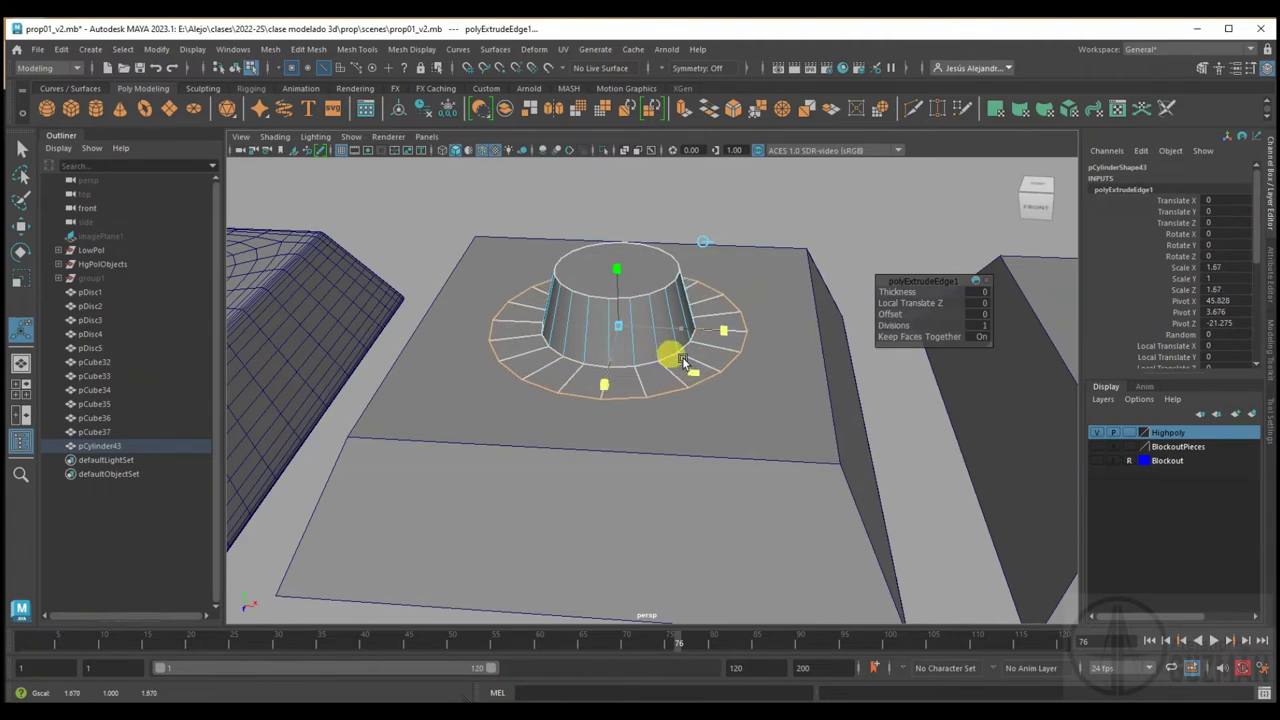
mouse_move(643, 366)
left_mouse_down("alt")
mouse_move(614, 343)
mouse_move(662, 376)
mouse_move(674, 343)
left_mouse_up("alt")
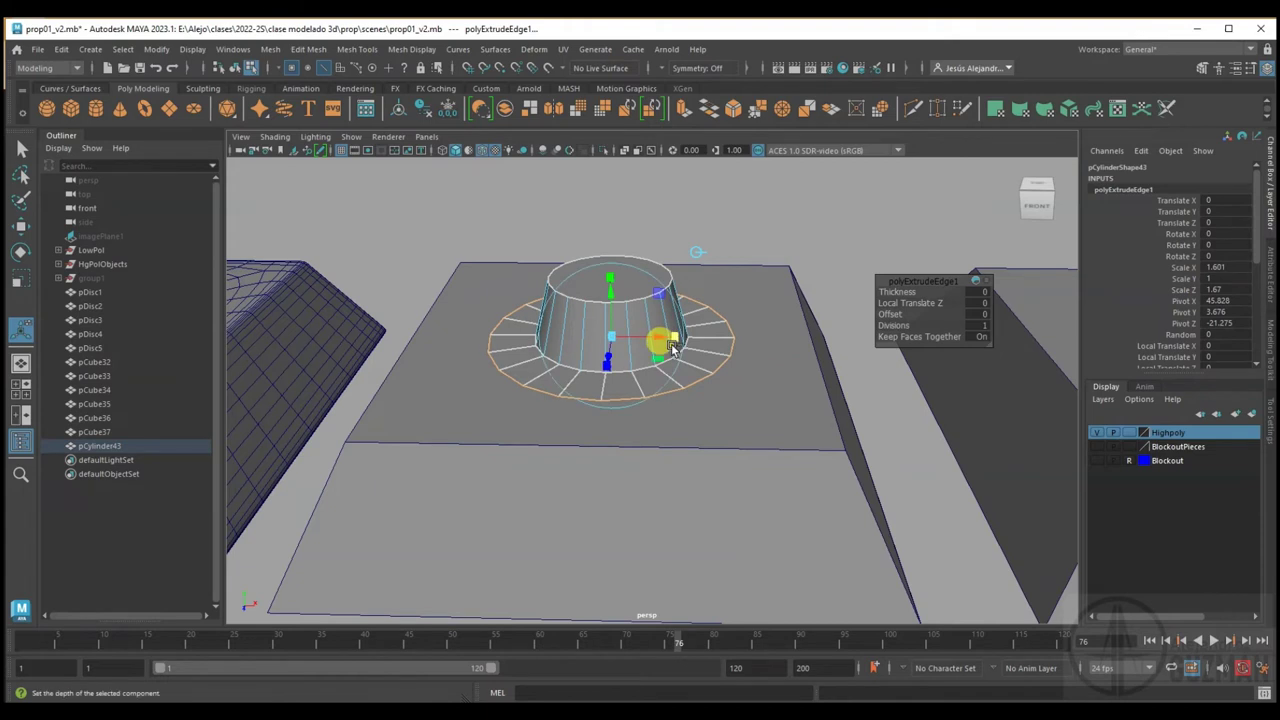
key("ctrl+z")
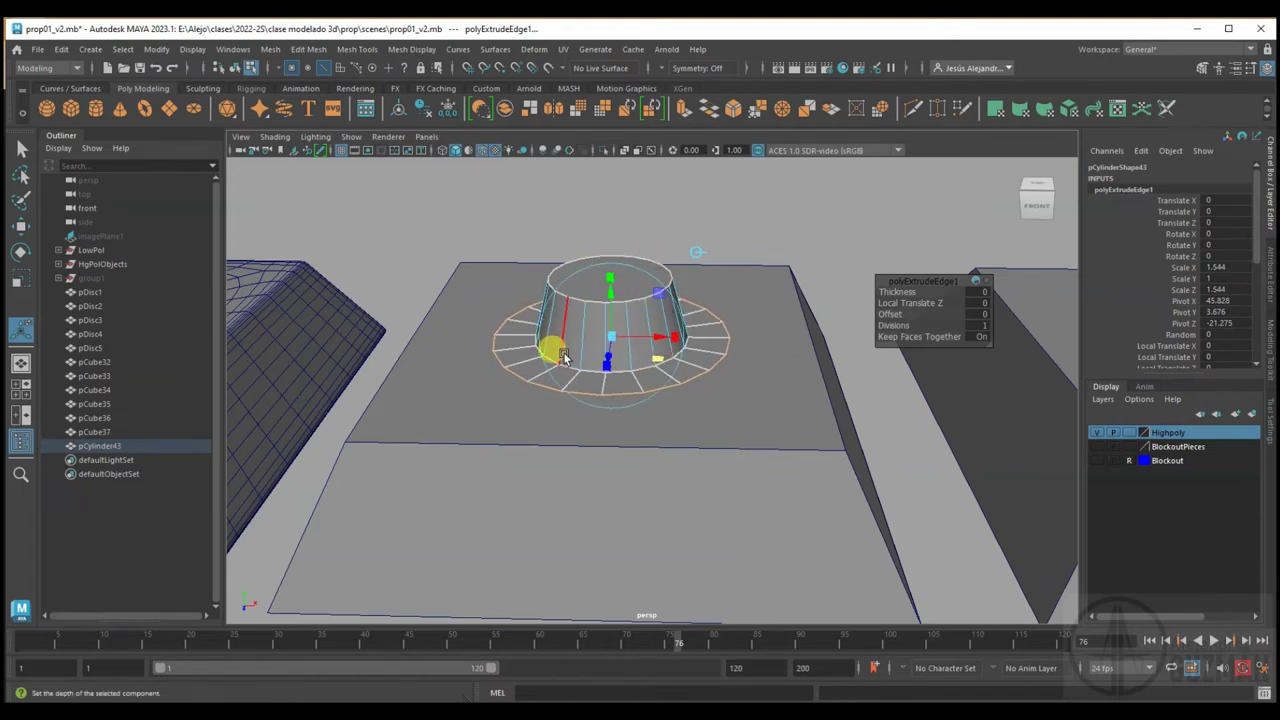
right_click_drag(563, 357, 568, 320)
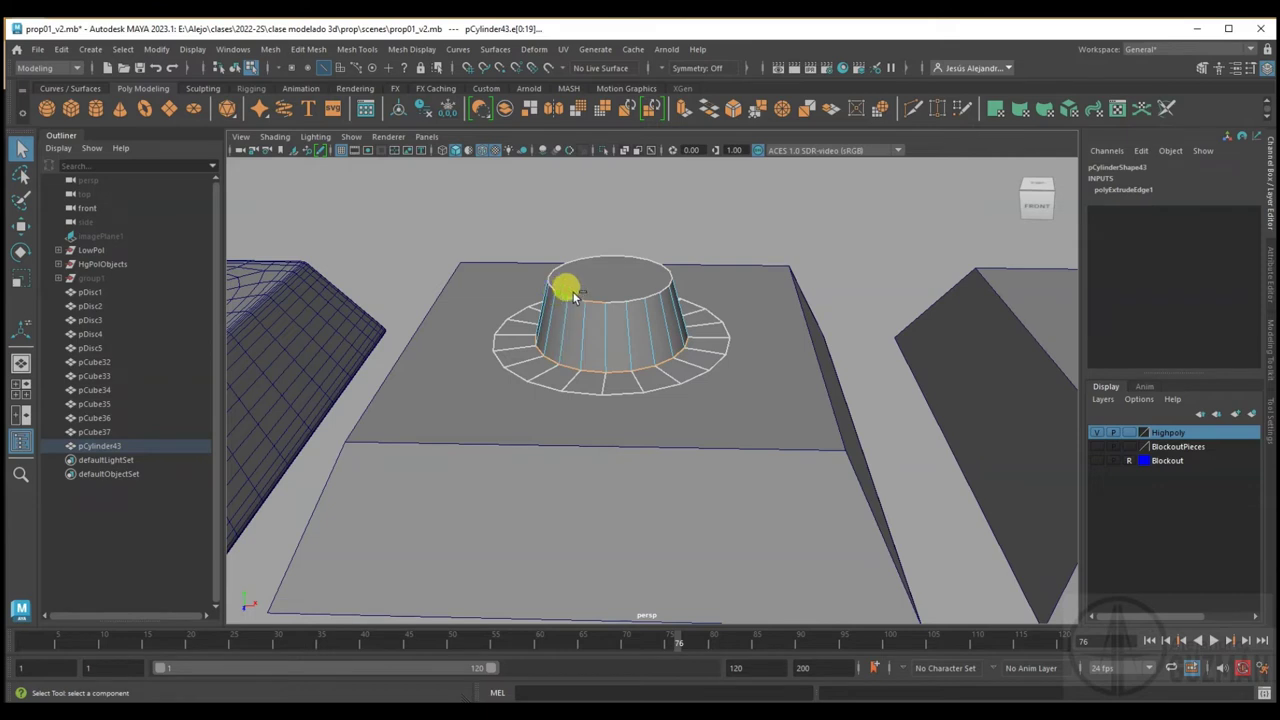
Select the cylinder's top face and convert the selection to its edges
right_click_drag(603, 285, 608, 322)
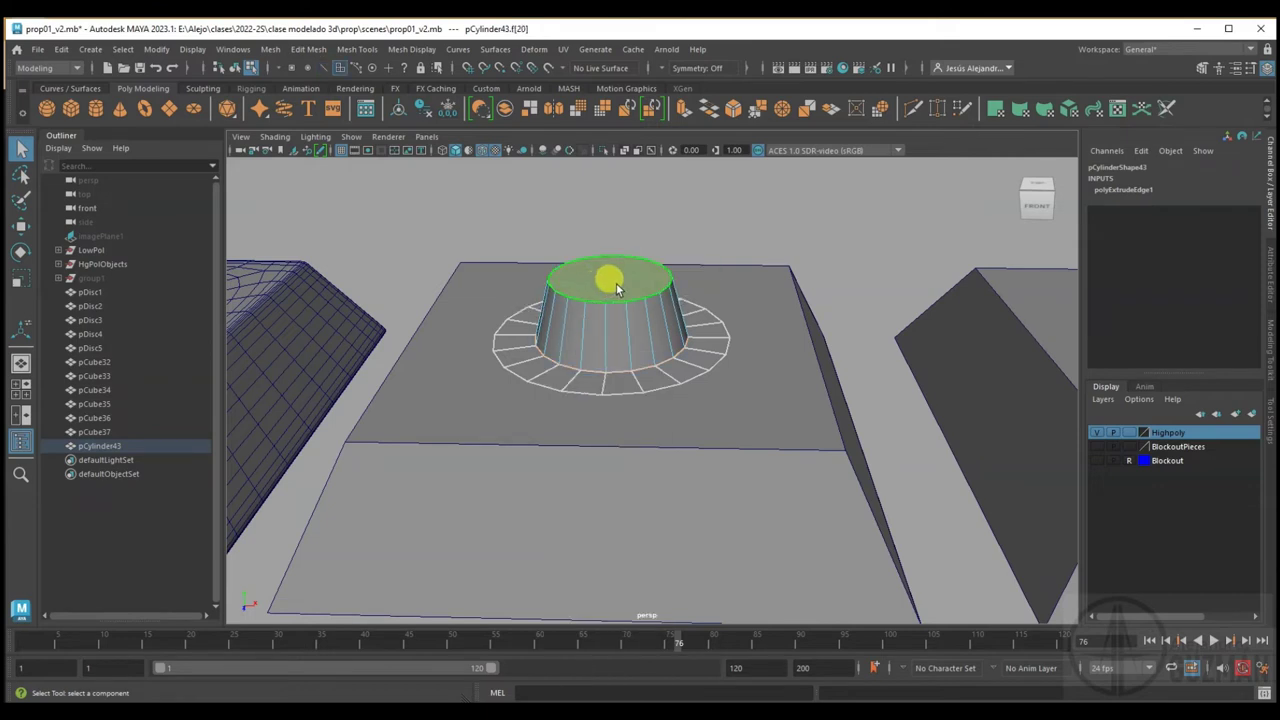
right_click(618, 288, "shift")
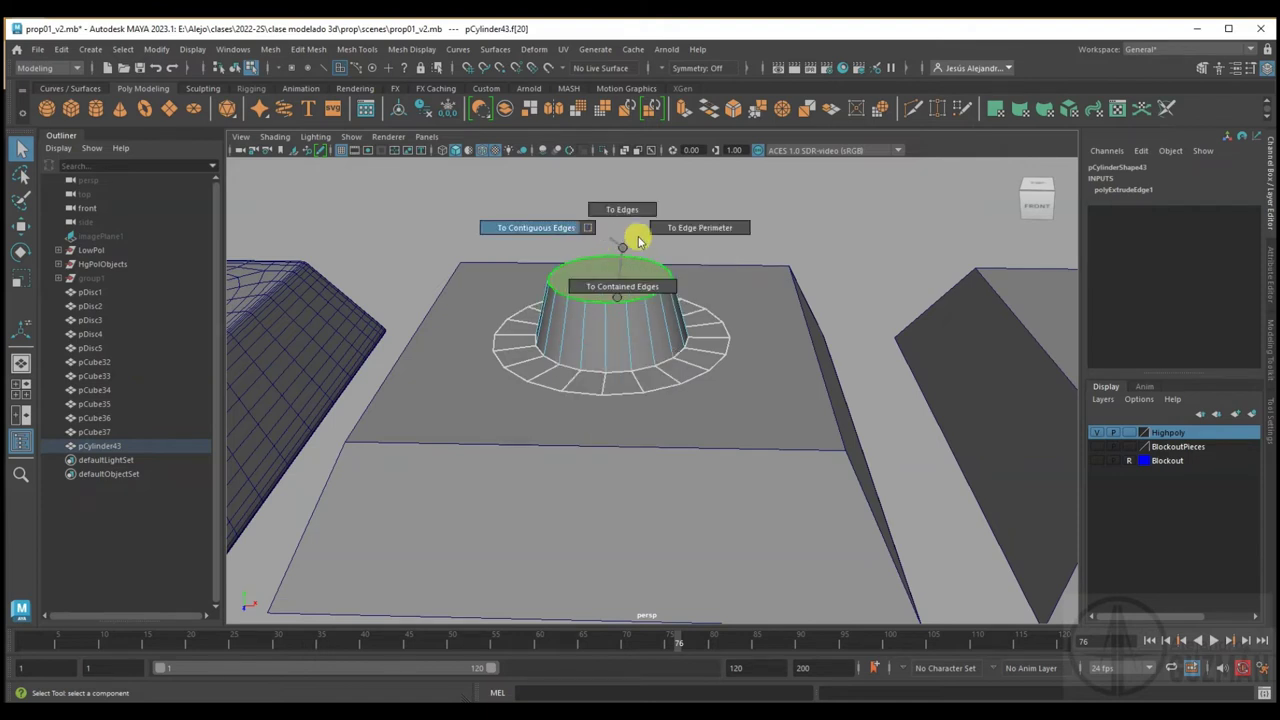
left_click(672, 232)
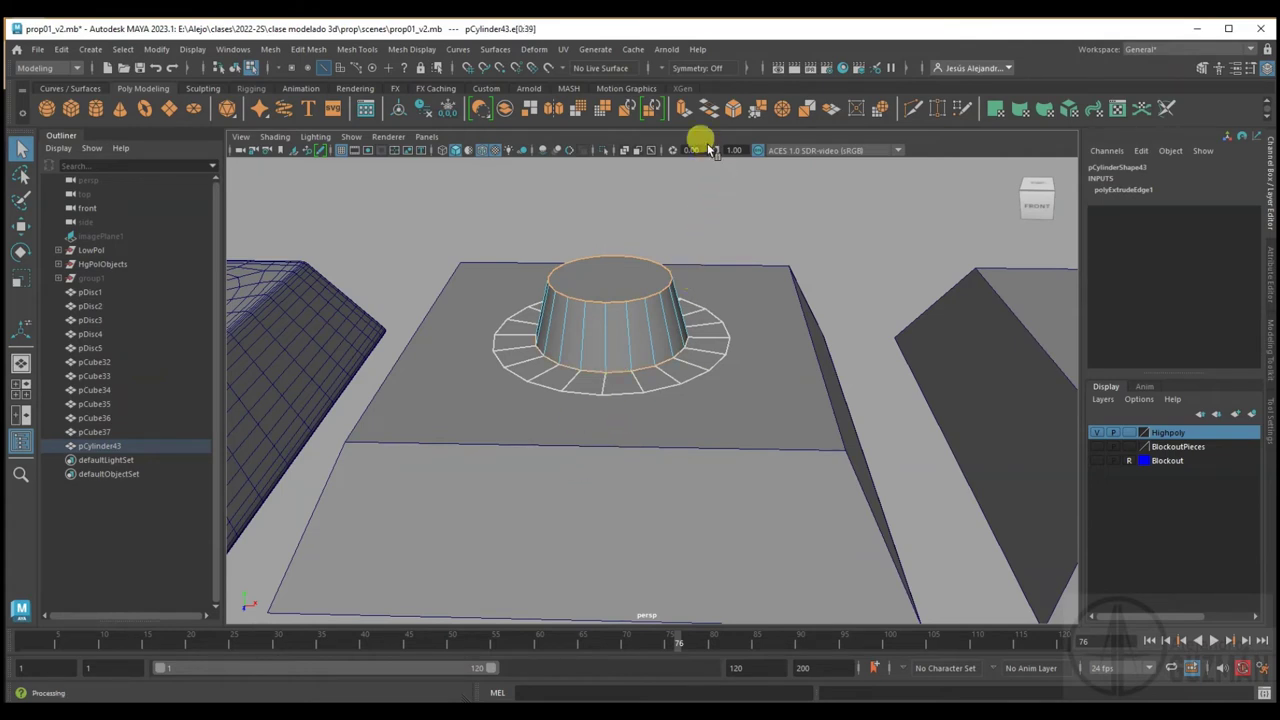
Bevel those edges with 3 segments at fraction 0.5 and return to Object mode
left_click(733, 109)
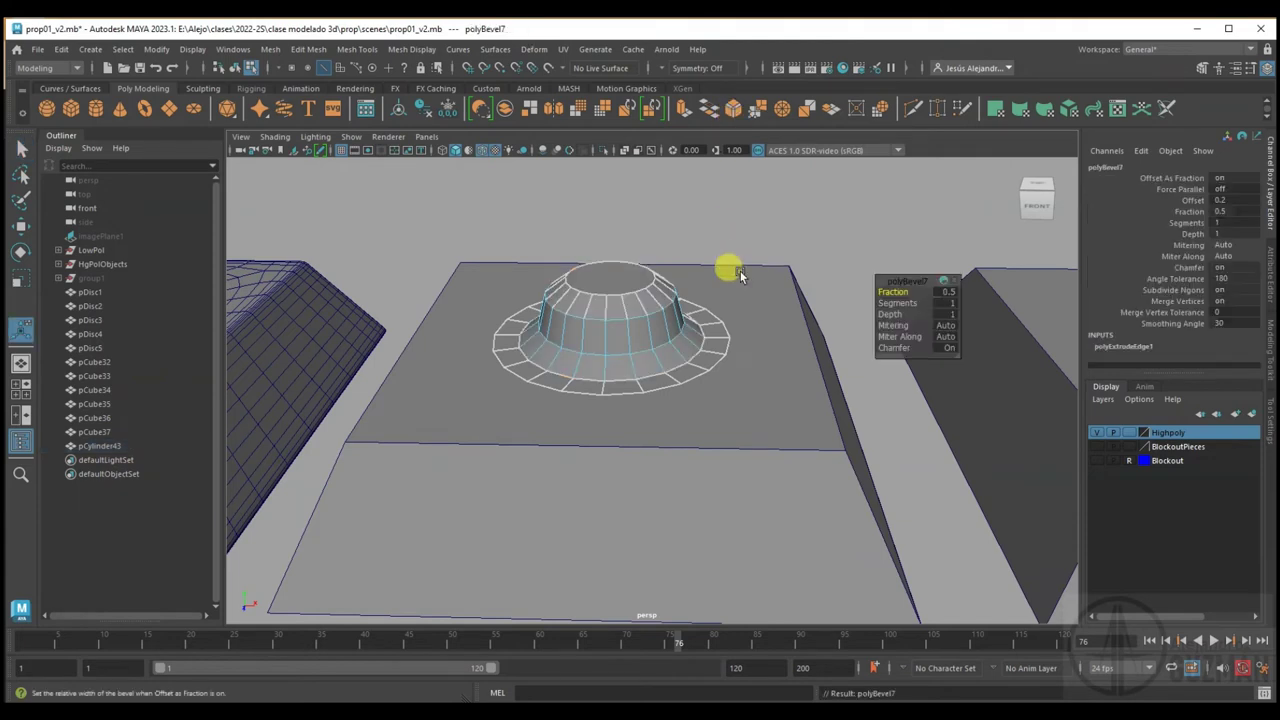
left_click_drag(897, 301, 903, 303)
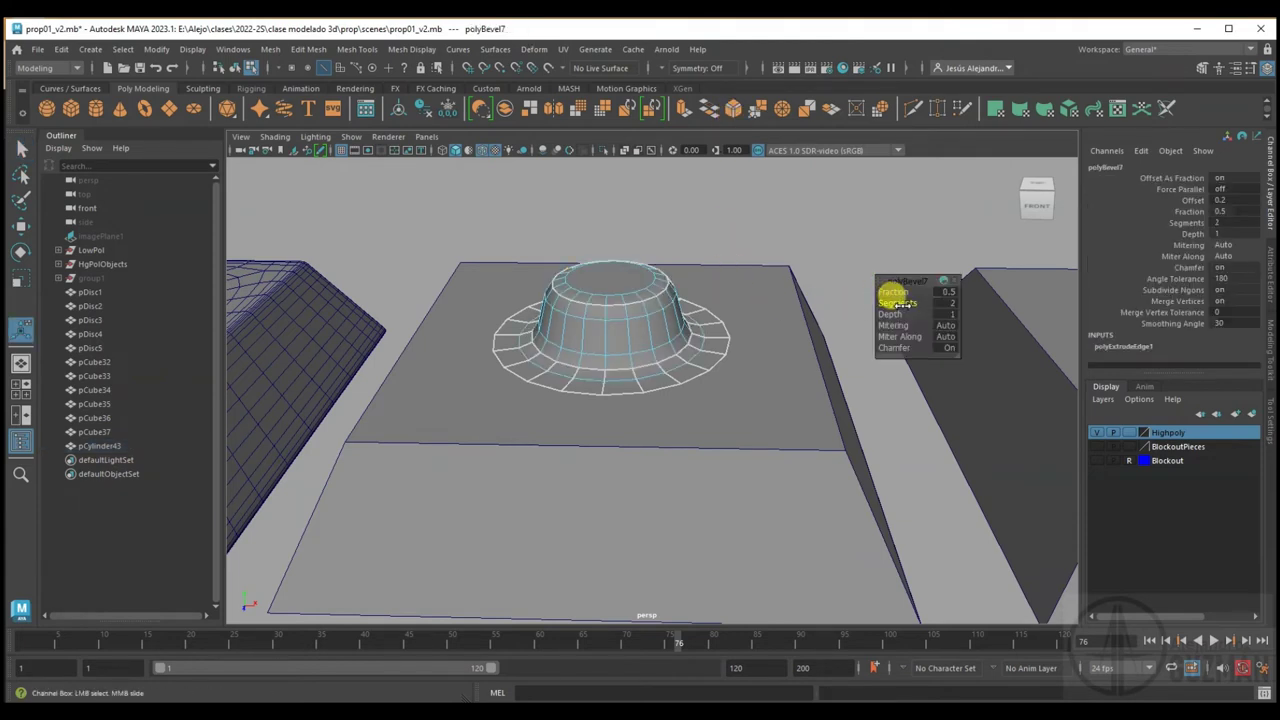
left_click_drag(904, 304, 910, 303)
mouse_move(566, 330)
left_mouse_down("alt")
mouse_move(602, 318)
mouse_move(556, 313)
left_mouse_up("alt")
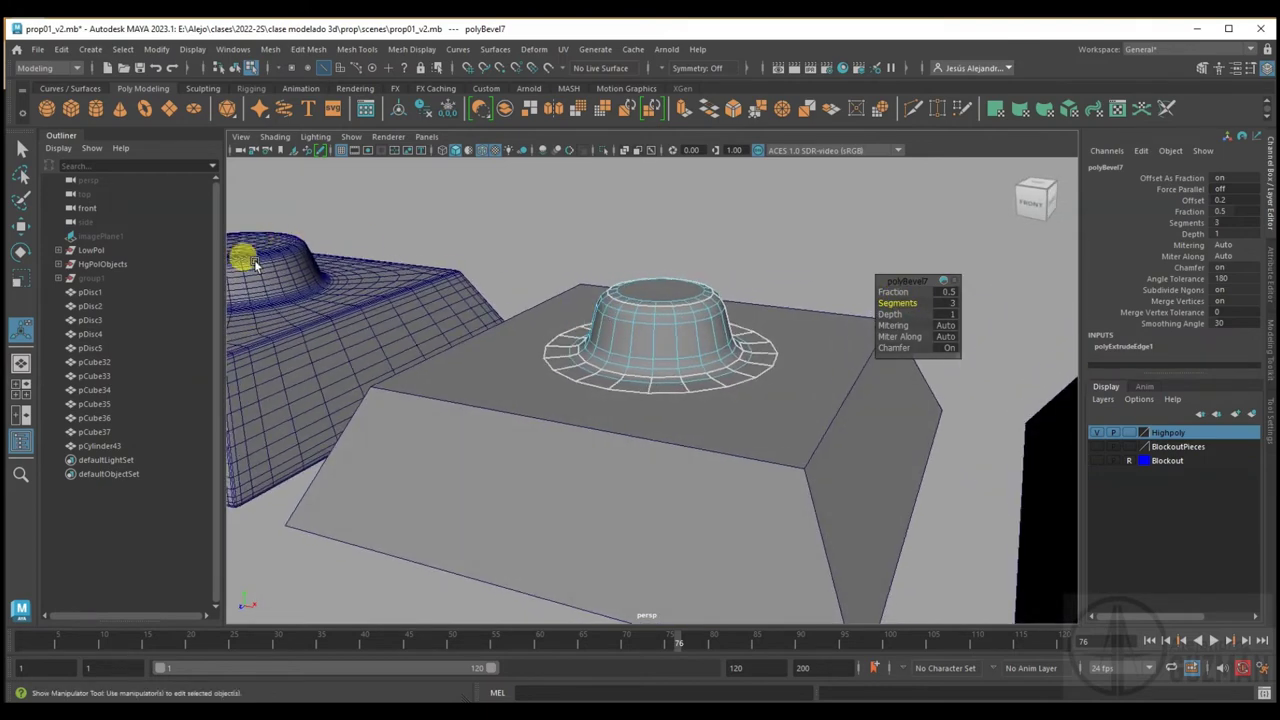
right_click_drag(681, 306, 714, 294)
mouse_move(674, 294)
left_mouse_down("alt")
mouse_move(651, 363)
mouse_move(611, 314)
left_mouse_up("alt")
right_click_drag(613, 314, 664, 298)
left_click(664, 298)
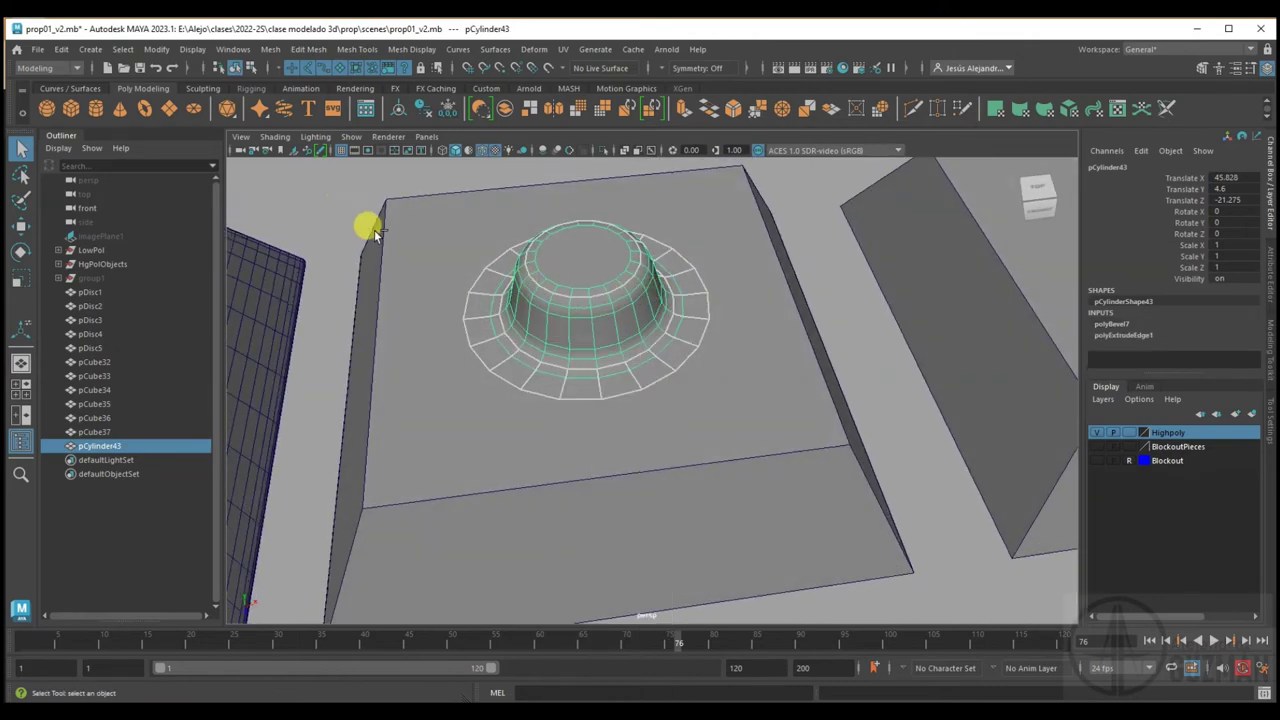
Save the scene and apply Mesh > Smooth to the flanged boss
key("ctrl+s")
left_click(272, 49)
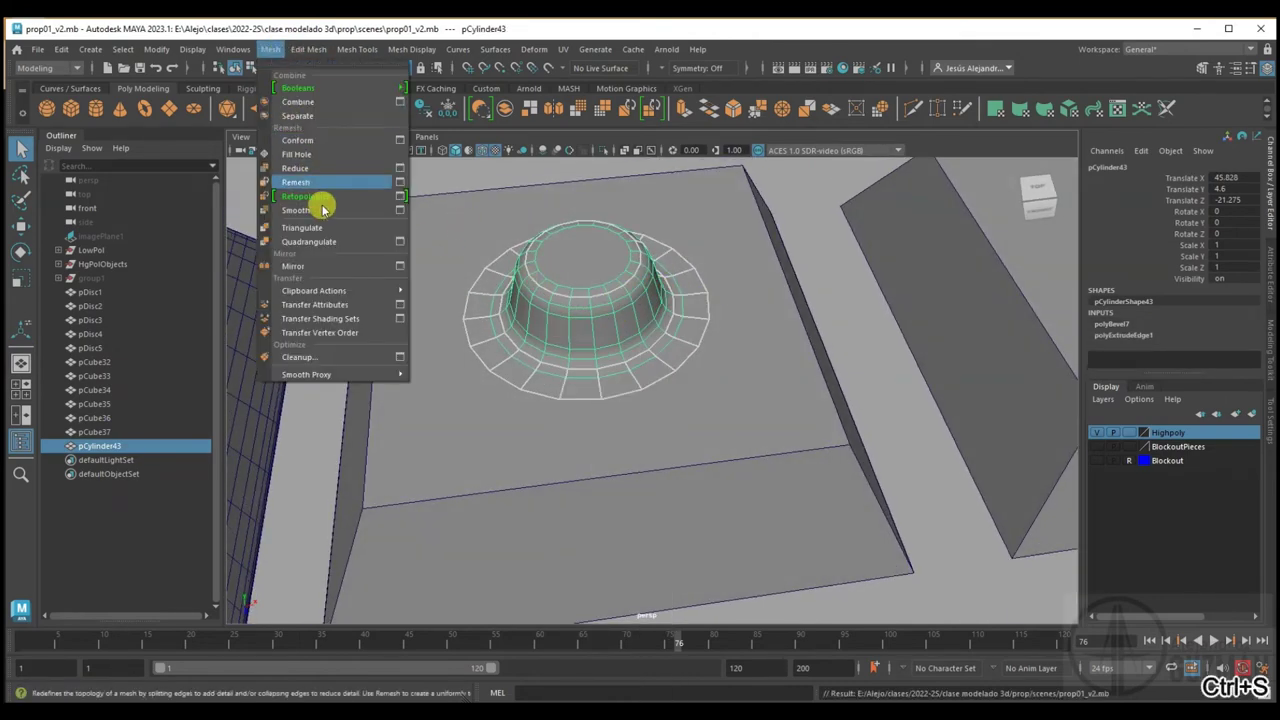
left_click(322, 204)
mouse_move(315, 208)
left_mouse_down("alt")
mouse_move(652, 330)
mouse_move(620, 313)
mouse_move(634, 257)
left_mouse_up("alt")
left_click(714, 200)
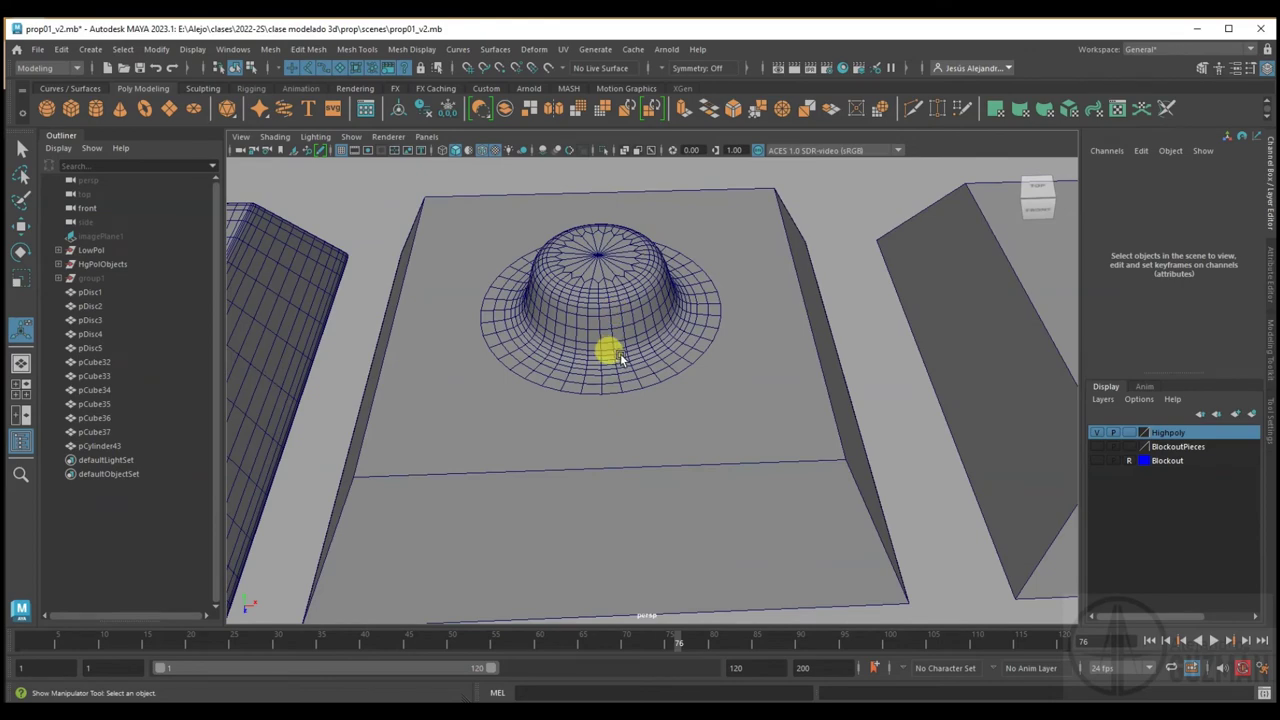
Turn off the wireframe overlay and reselect the smoothed boss
left_click_drag(606, 349, 714, 378, "alt")
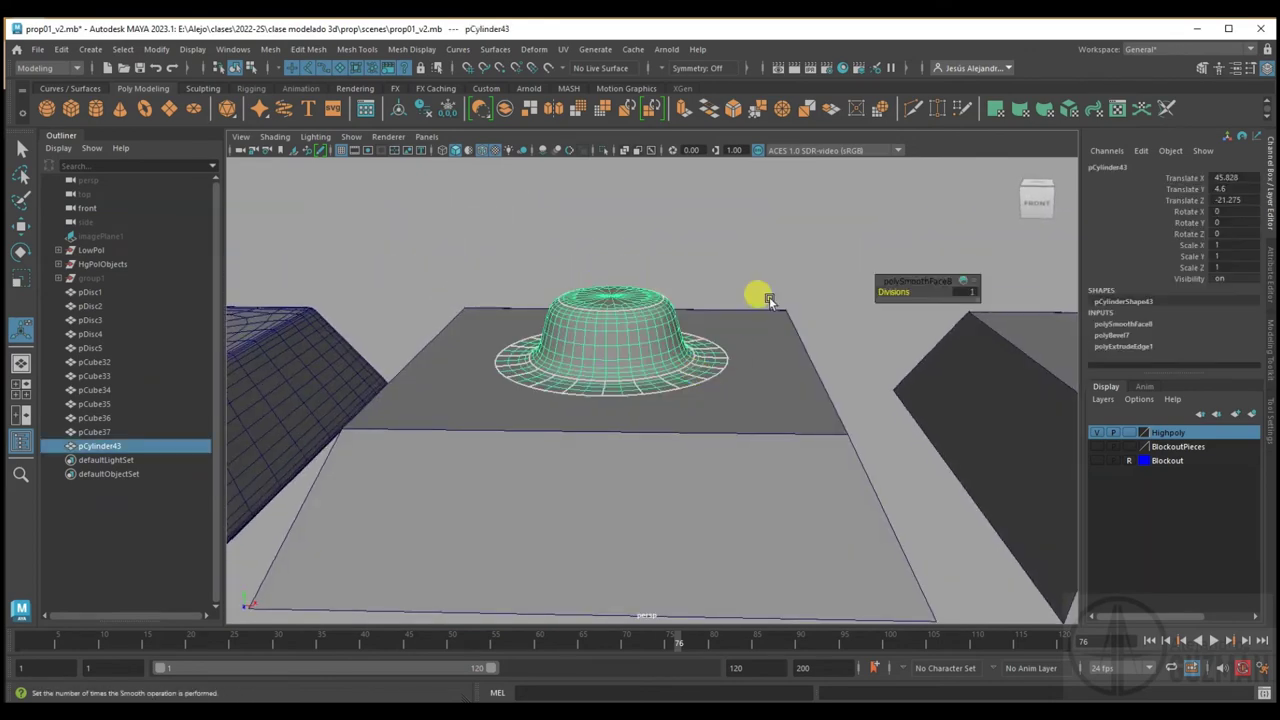
left_click(600, 190)
left_click(483, 154)
mouse_move(530, 300)
left_mouse_down("alt")
mouse_move(560, 329)
mouse_move(617, 280)
left_mouse_up("alt")
left_click(617, 280)
left_click(820, 196)
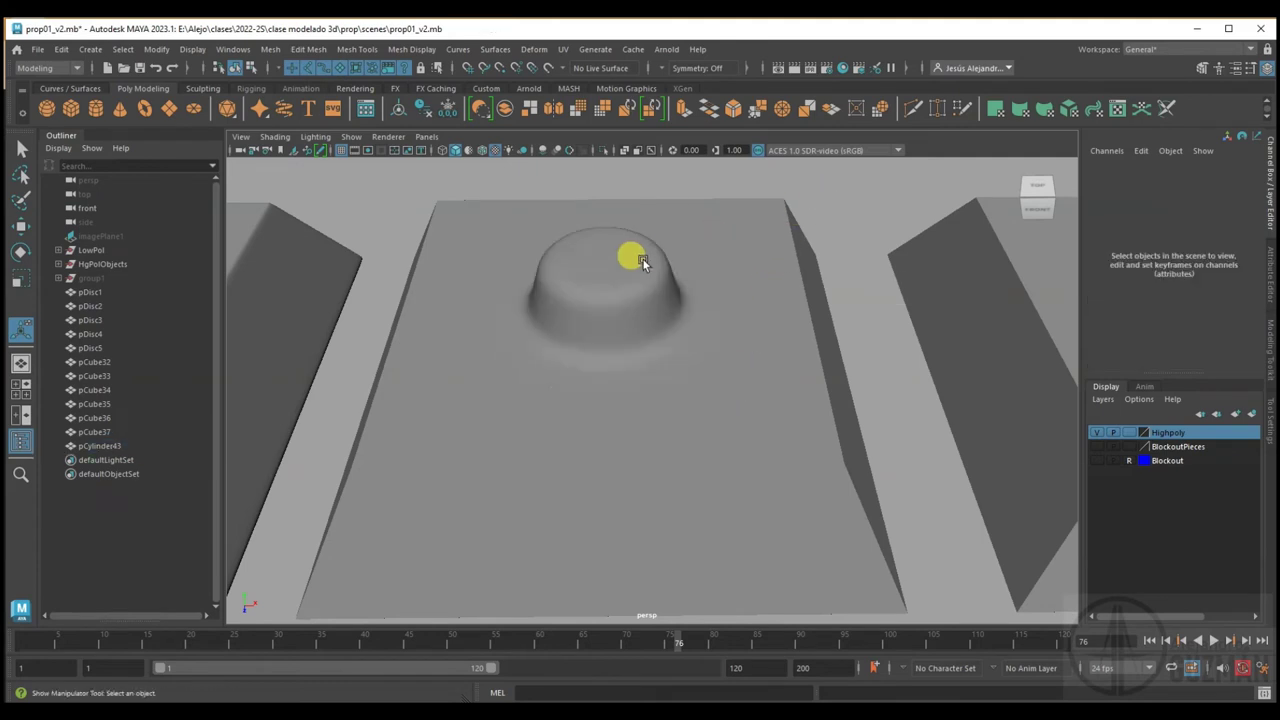
left_click(634, 257)
Move the boss across the middle tile, undoing stray deselections, and check its placement
key("w")
left_click_drag(651, 357, 709, 400)
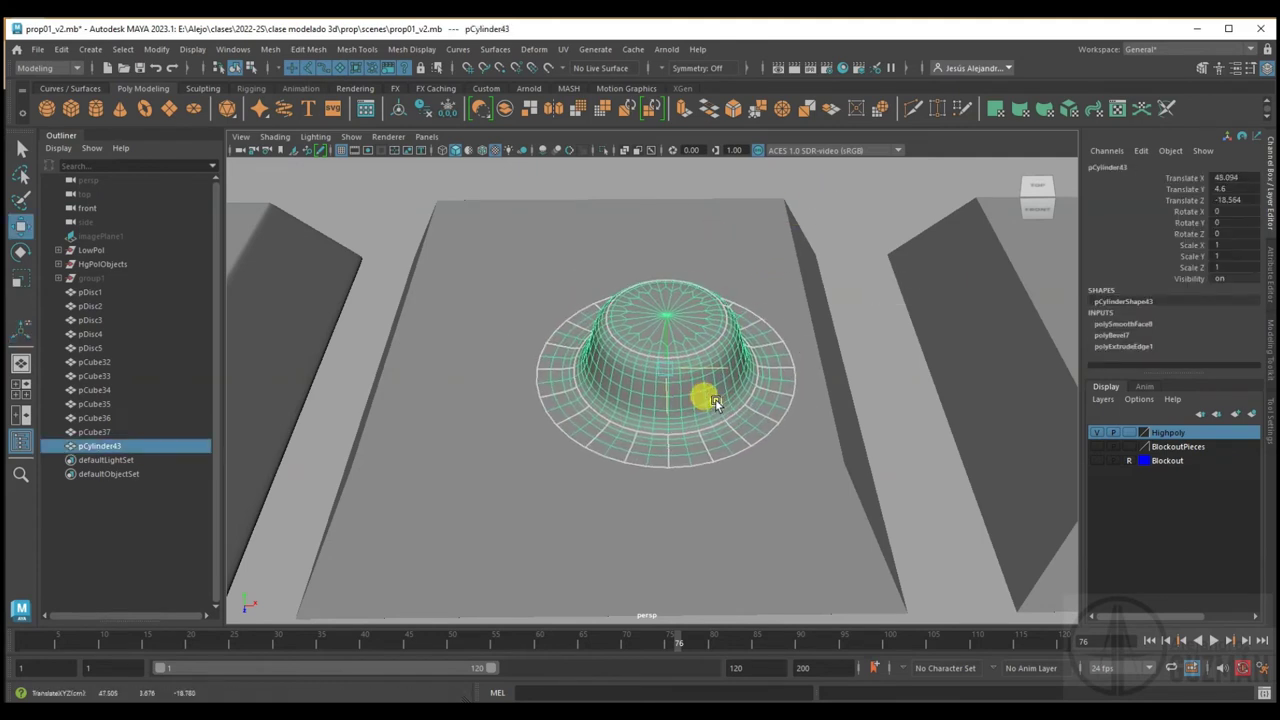
left_click(829, 223)
mouse_move(837, 337)
left_mouse_down("alt")
mouse_move(693, 297)
mouse_move(680, 311)
left_mouse_up("alt")
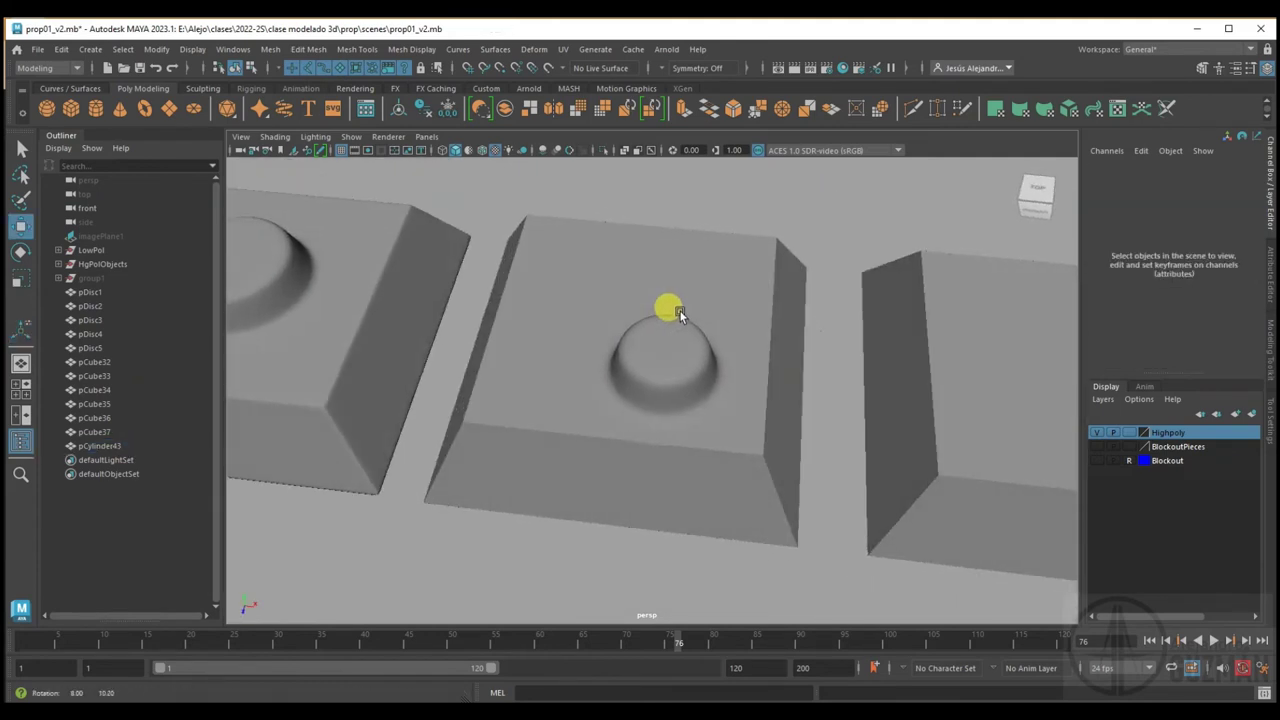
key("ctrl+z")
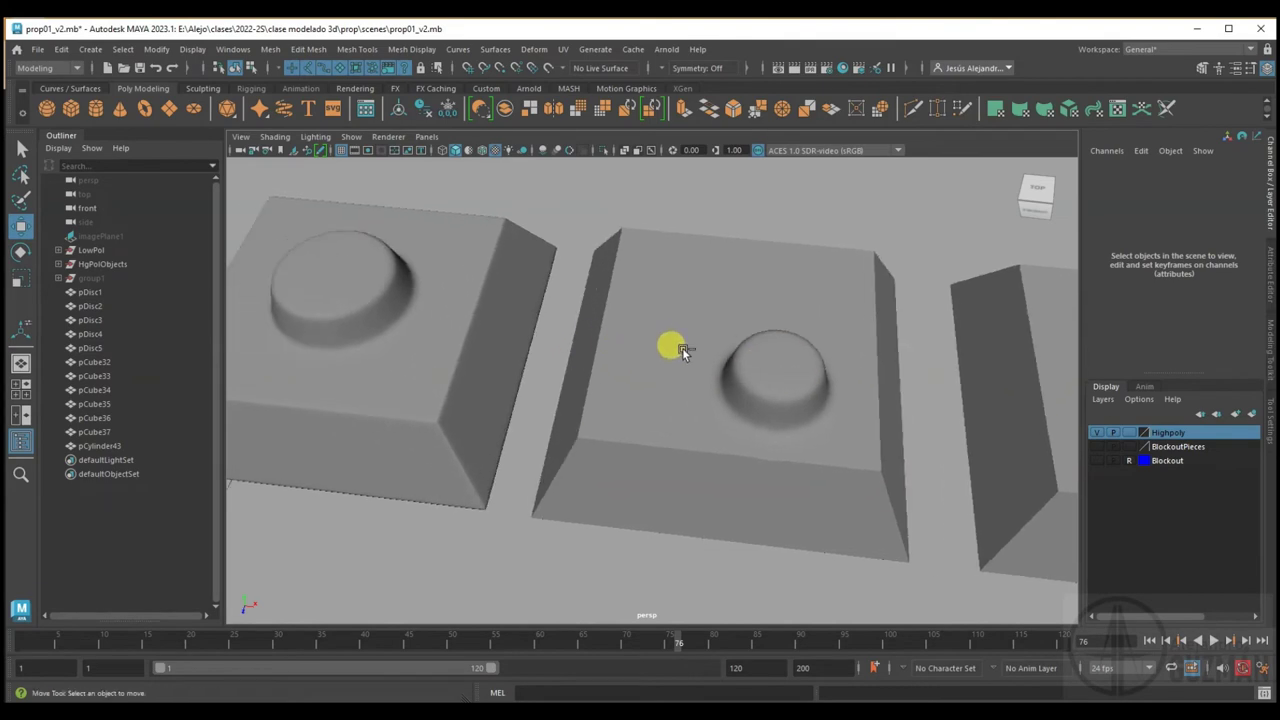
key("ctrl+z")
left_click(794, 225)
mouse_move(794, 225)
left_mouse_down("alt")
mouse_move(774, 357)
mouse_move(737, 368)
mouse_move(737, 343)
mouse_move(760, 343)
mouse_move(763, 329)
left_mouse_up("alt")
left_click(740, 345)
left_click(700, 303)
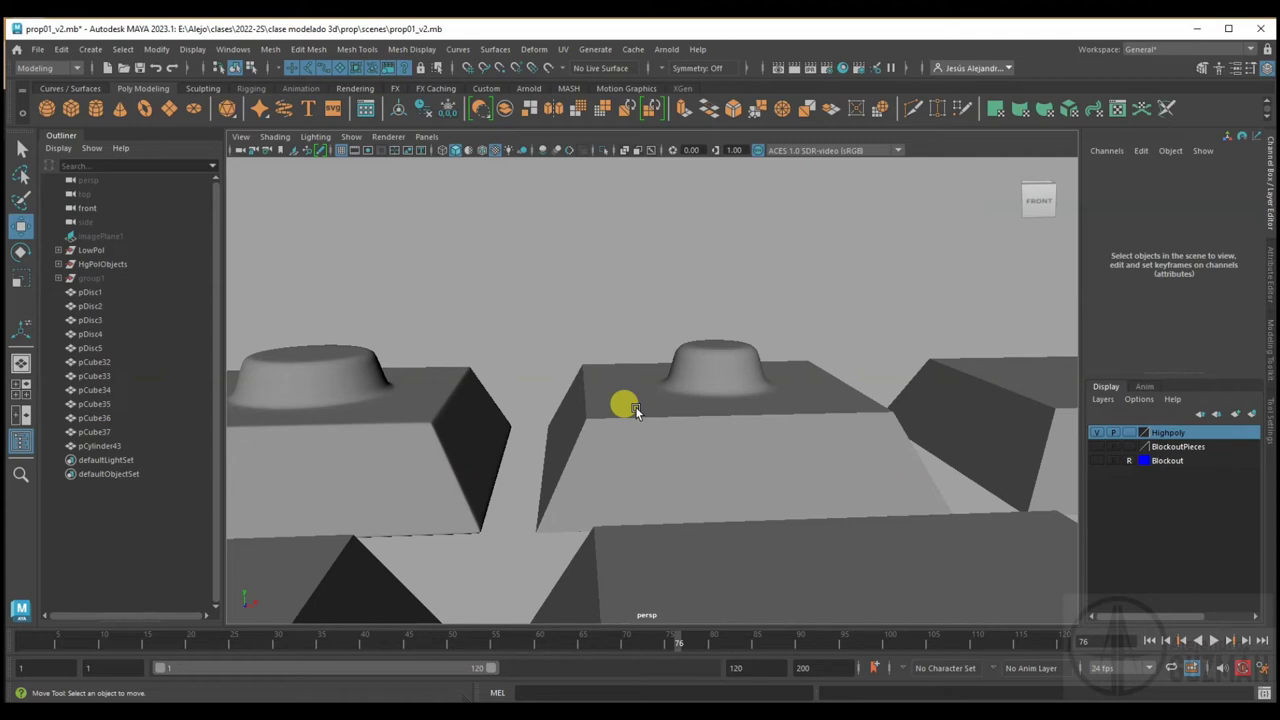
scroll(637, 410, "down", 3)
left_click_drag(637, 416, 745, 384, "alt")
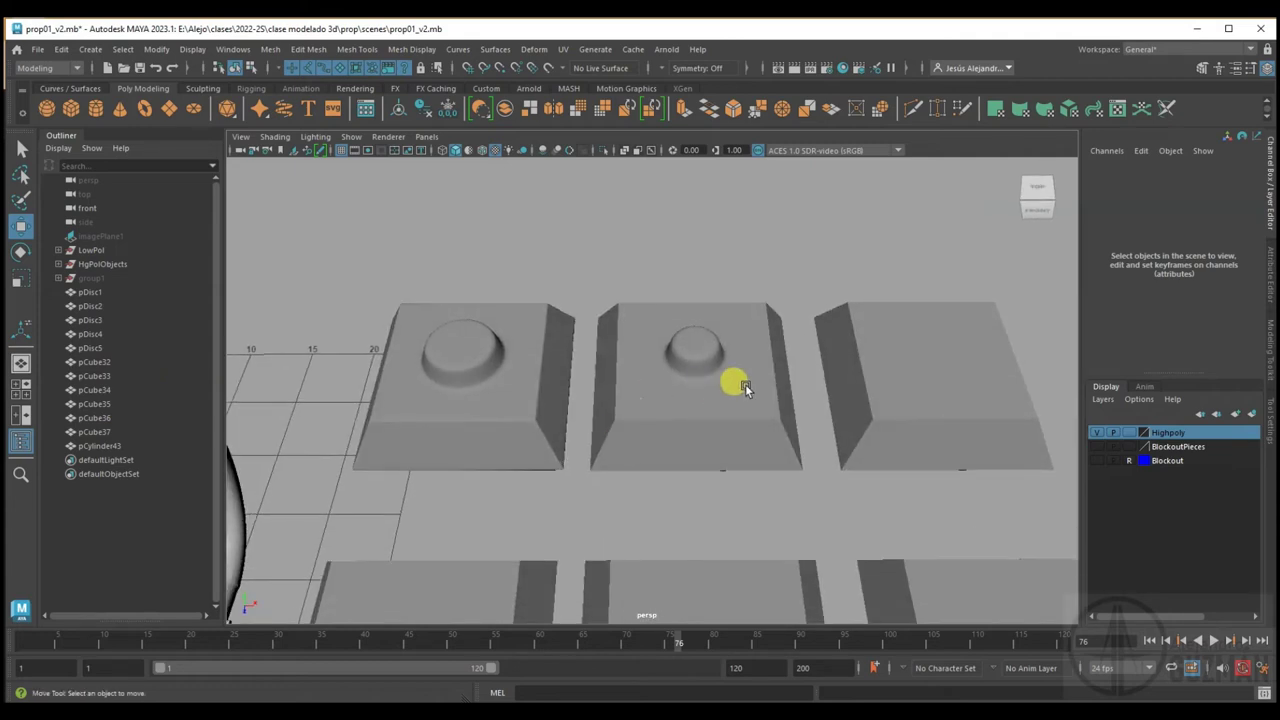
middle_click_drag(745, 384, 452, 402, "alt")
right_click_drag(452, 402, 610, 370, "alt")
left_click(610, 370)
middle_click_drag(620, 400, 743, 386, "alt")
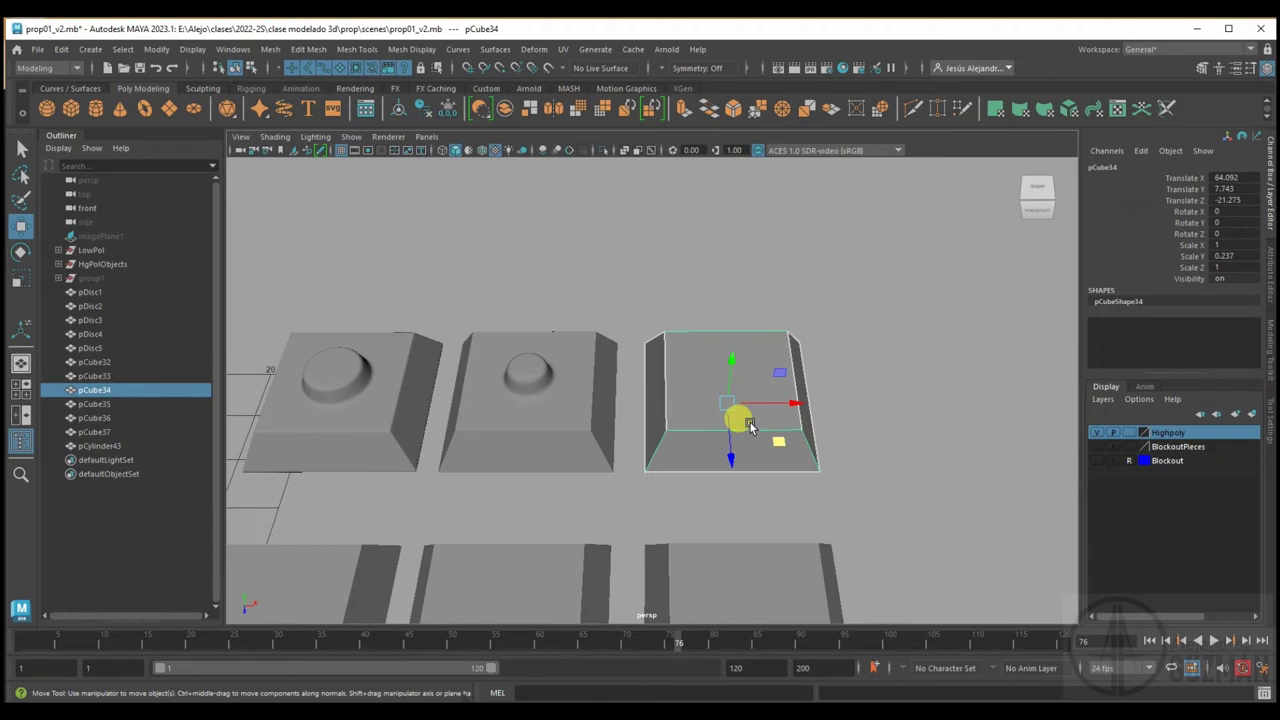
Save, then duplicate the middle tile with its boss and shift the copy right along X
left_click(620, 300)
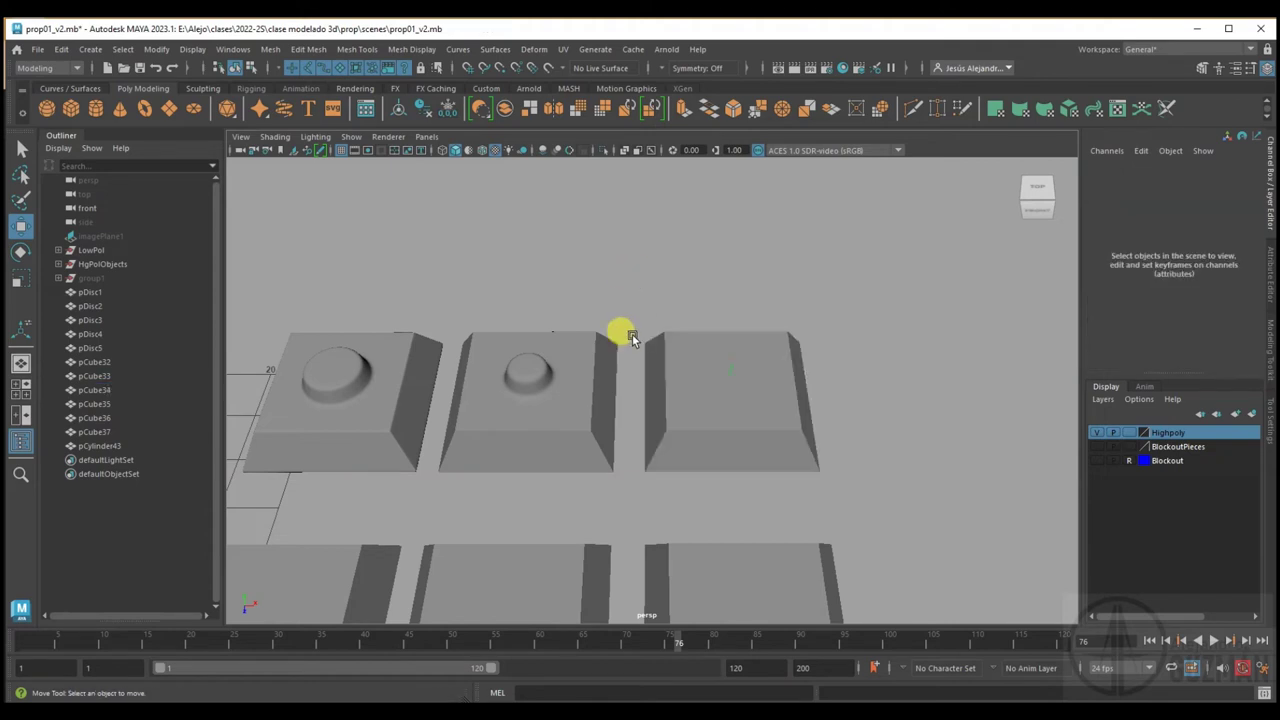
left_click(524, 373)
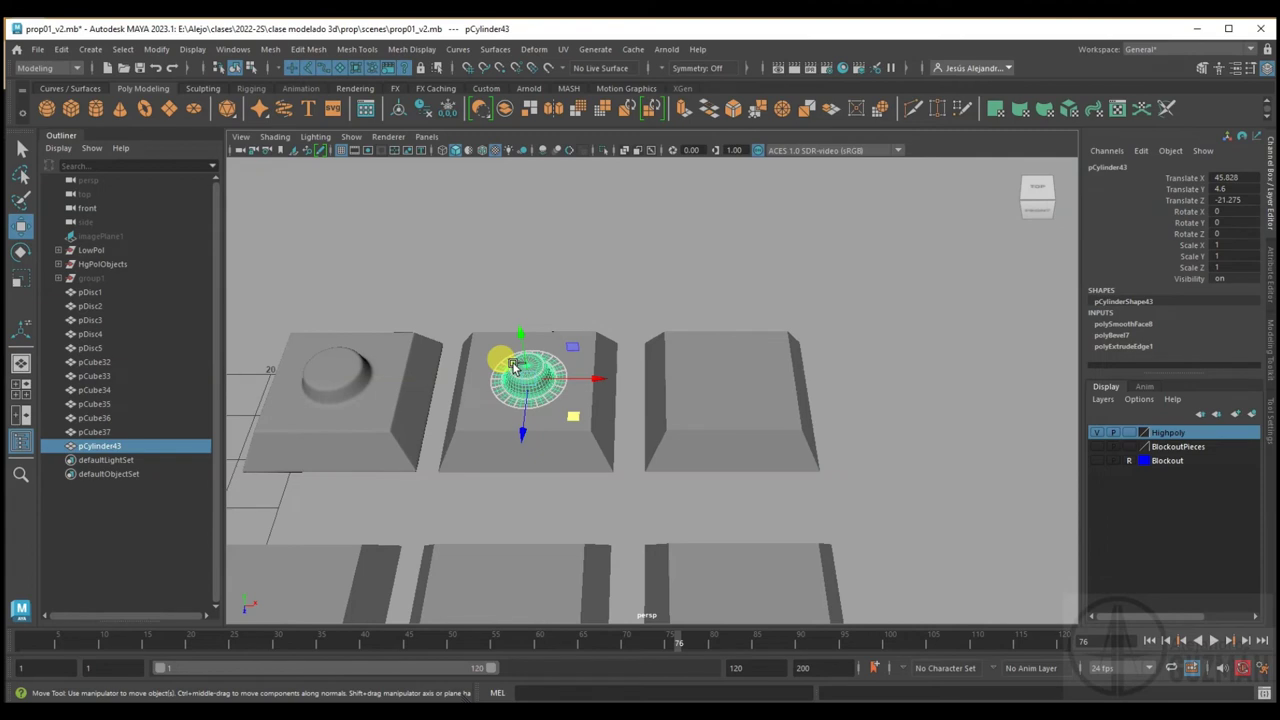
key("ctrl+s")
left_click(580, 358, "shift")
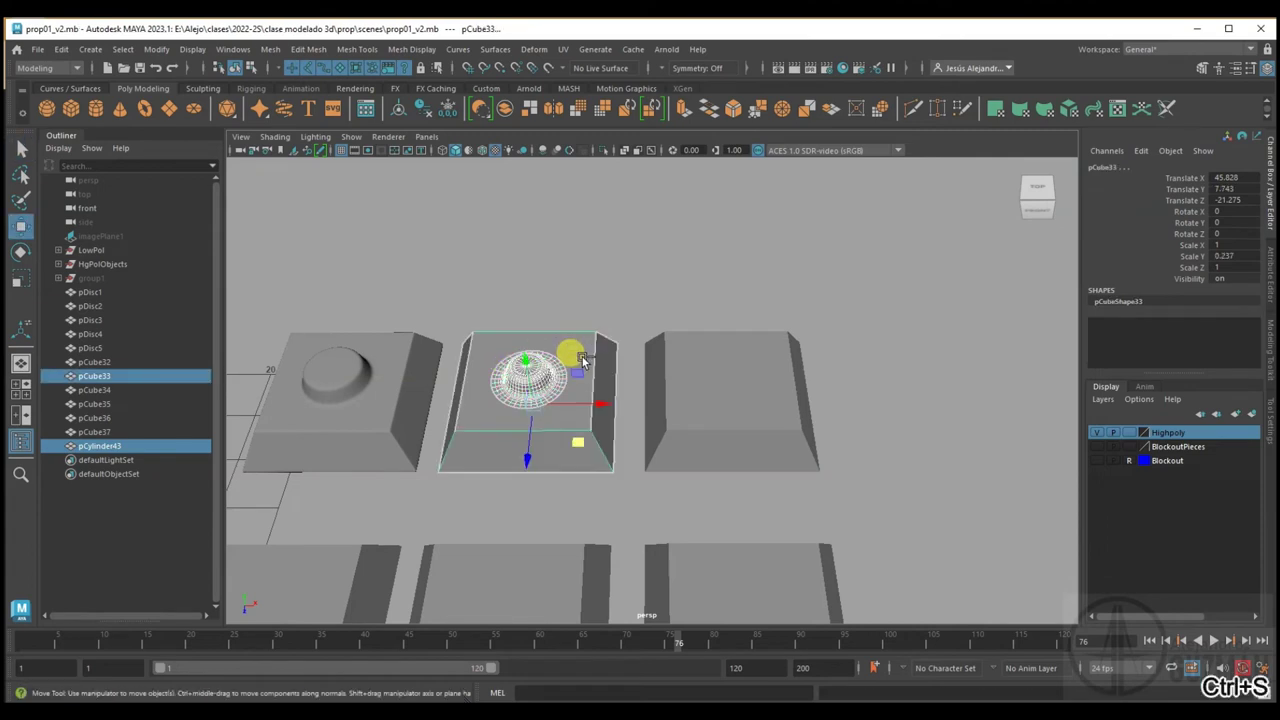
key("ctrl+d")
left_click_drag(598, 404, 952, 403)
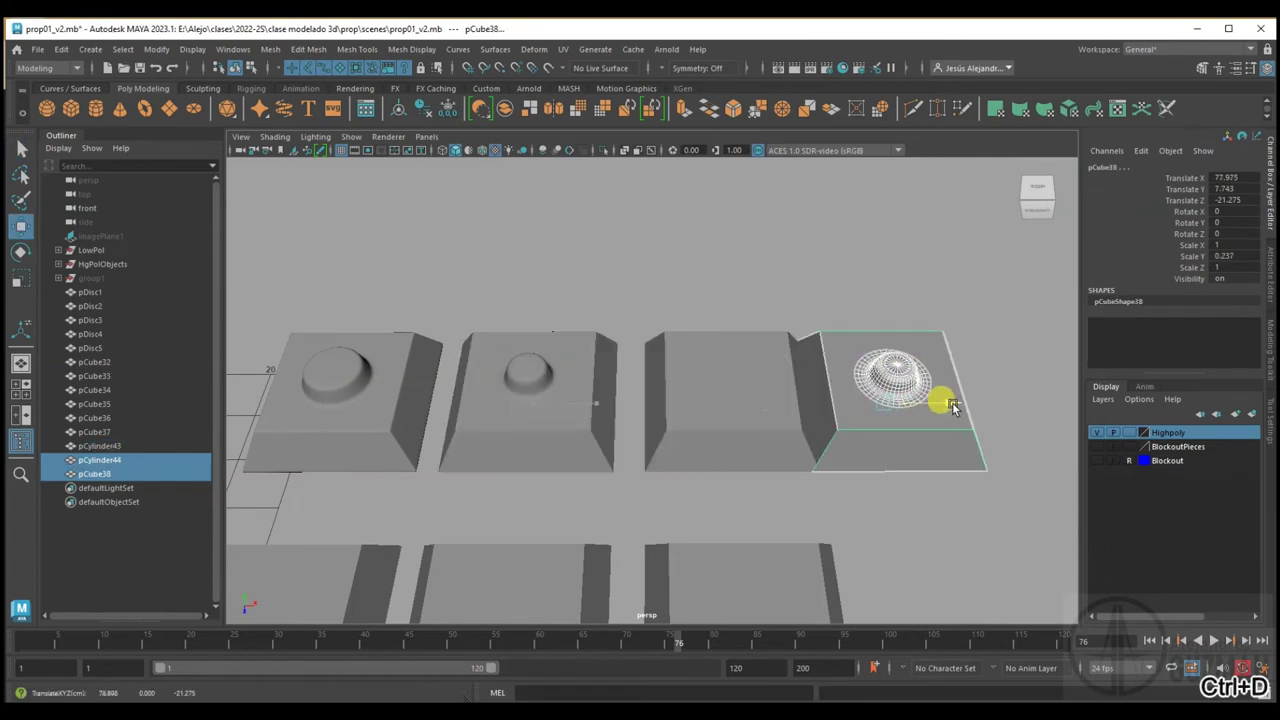
Combine the duplicate into one mesh, delete its history, and move it onto the third tile
left_click(270, 49)
left_click(270, 94)
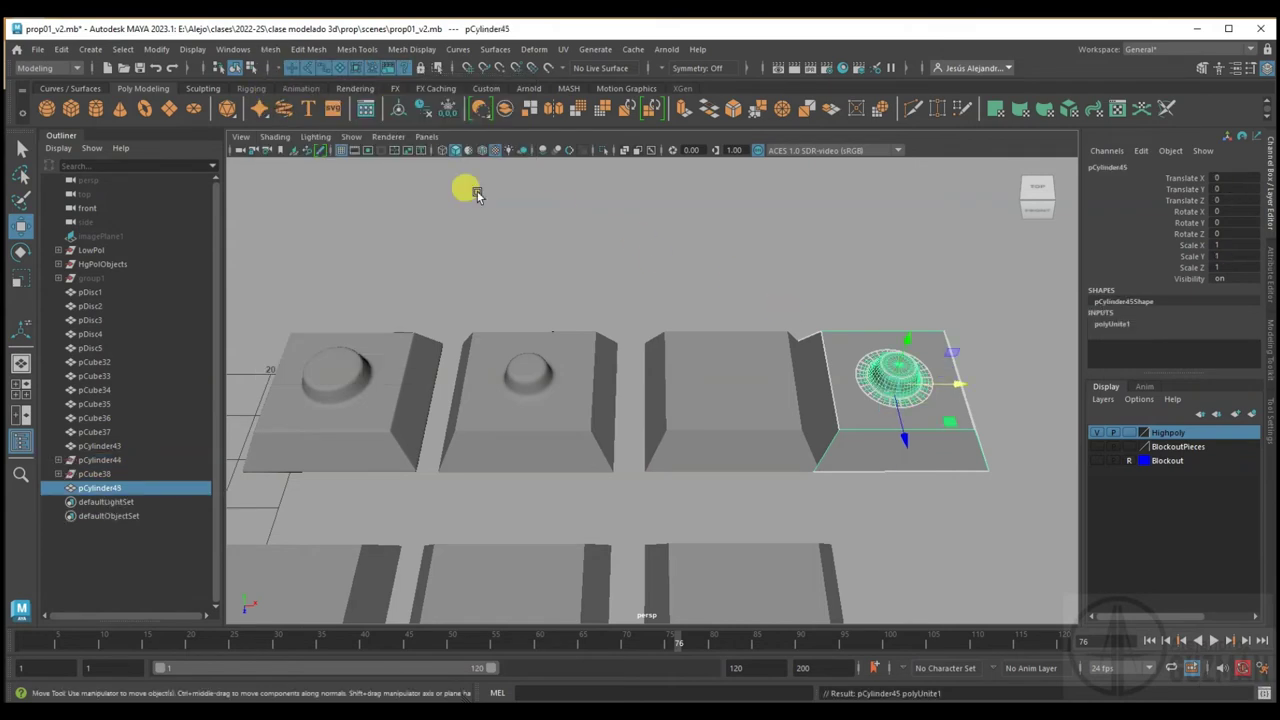
left_click(420, 110)
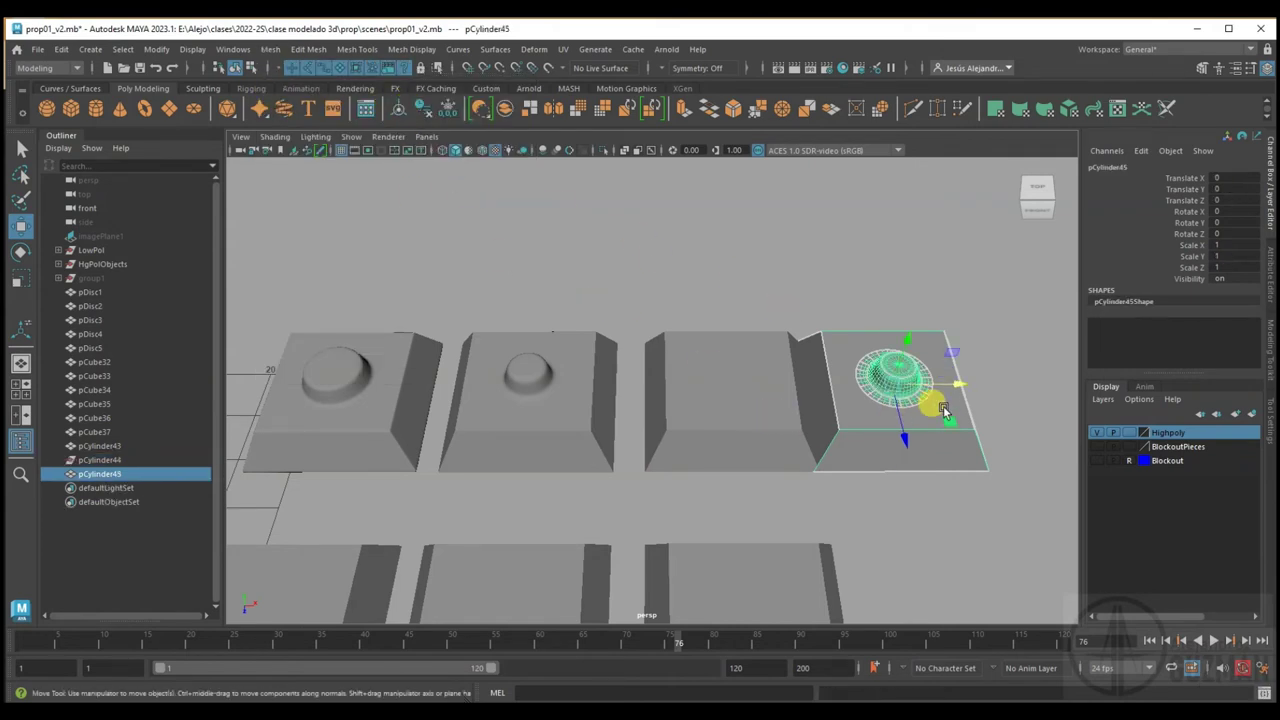
left_click_drag(955, 383, 798, 376)
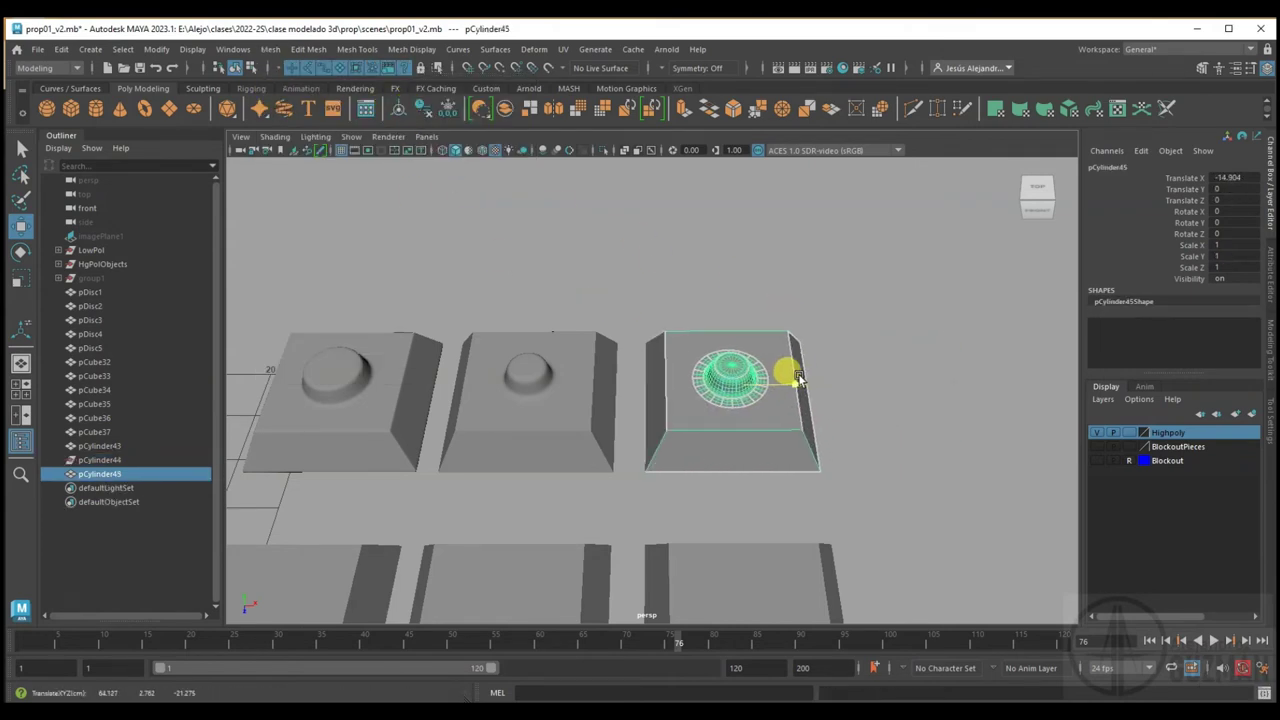
Select the third tile pCube34 and rename it base01
middle_click_drag(140, 476, 103, 406)
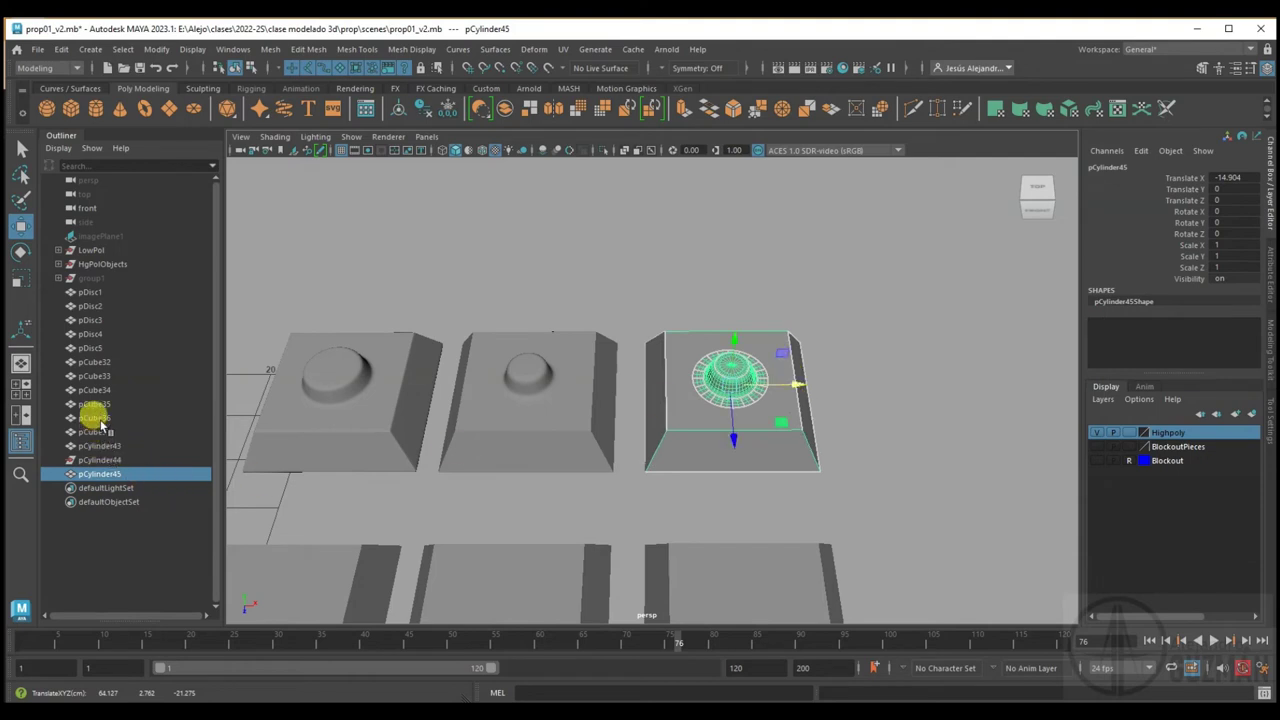
left_click(103, 406)
left_click(93, 389)
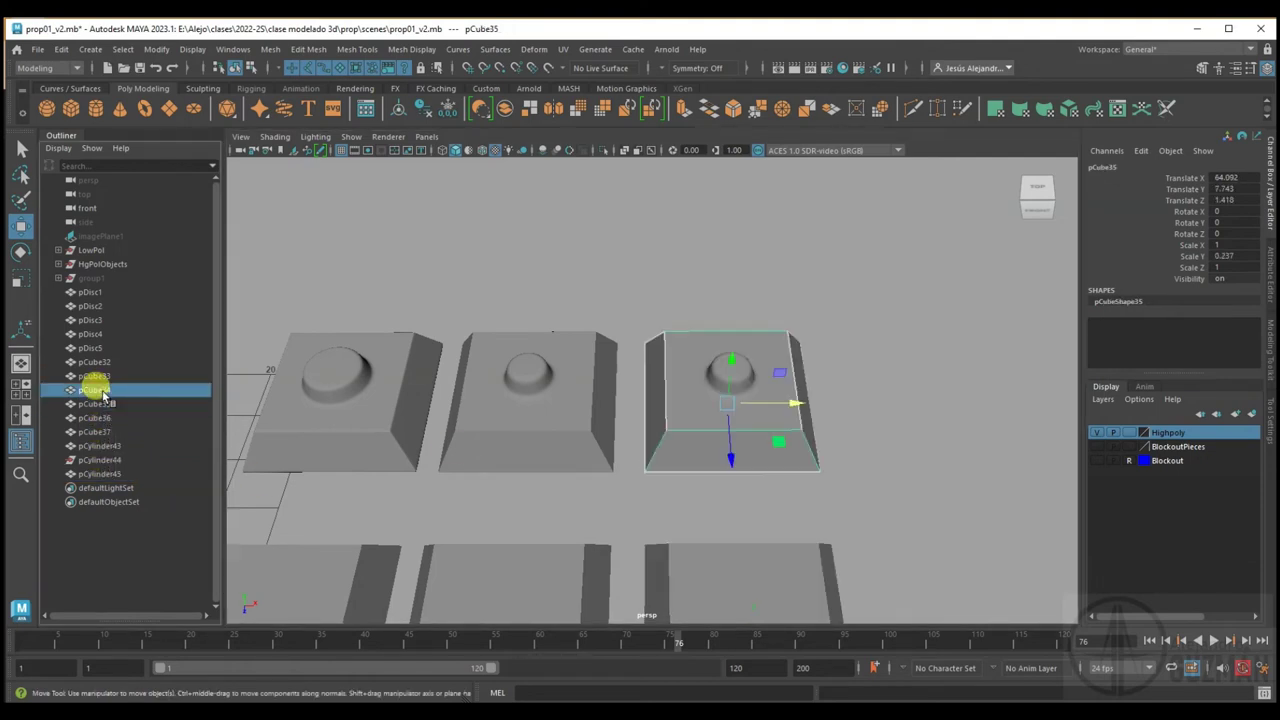
double_click(1105, 166)
type("base01")
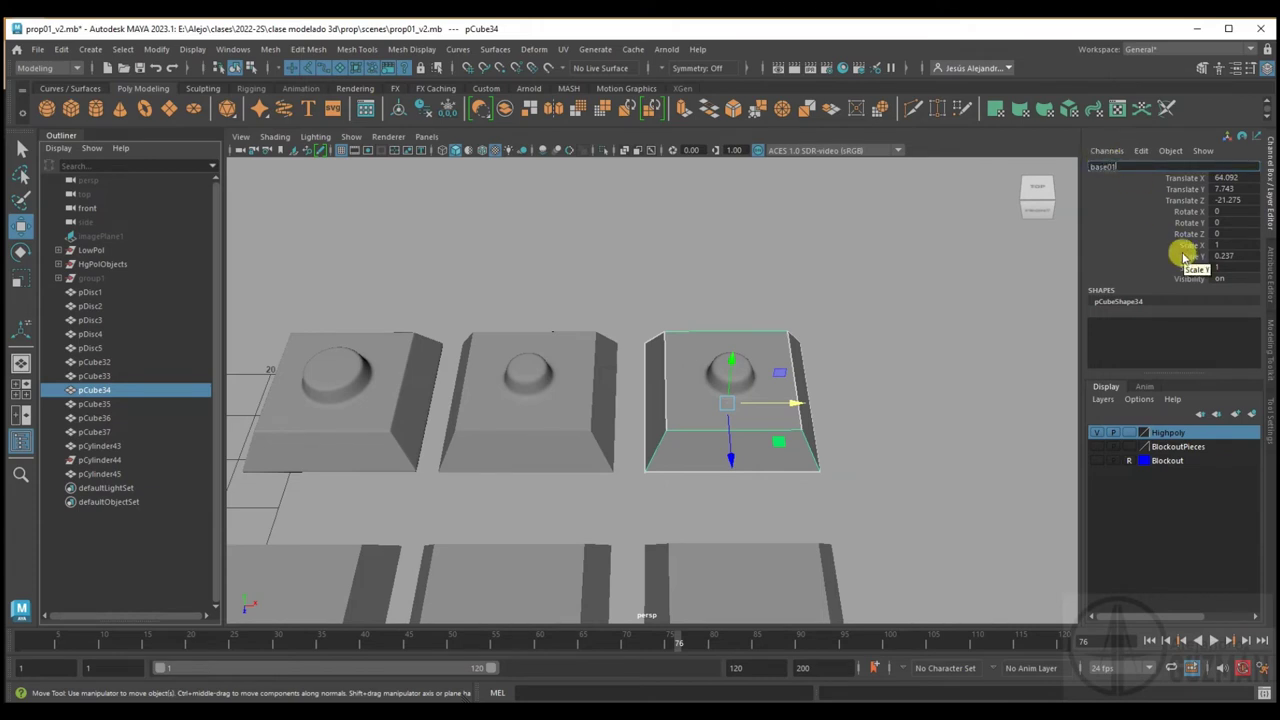
key("Return")
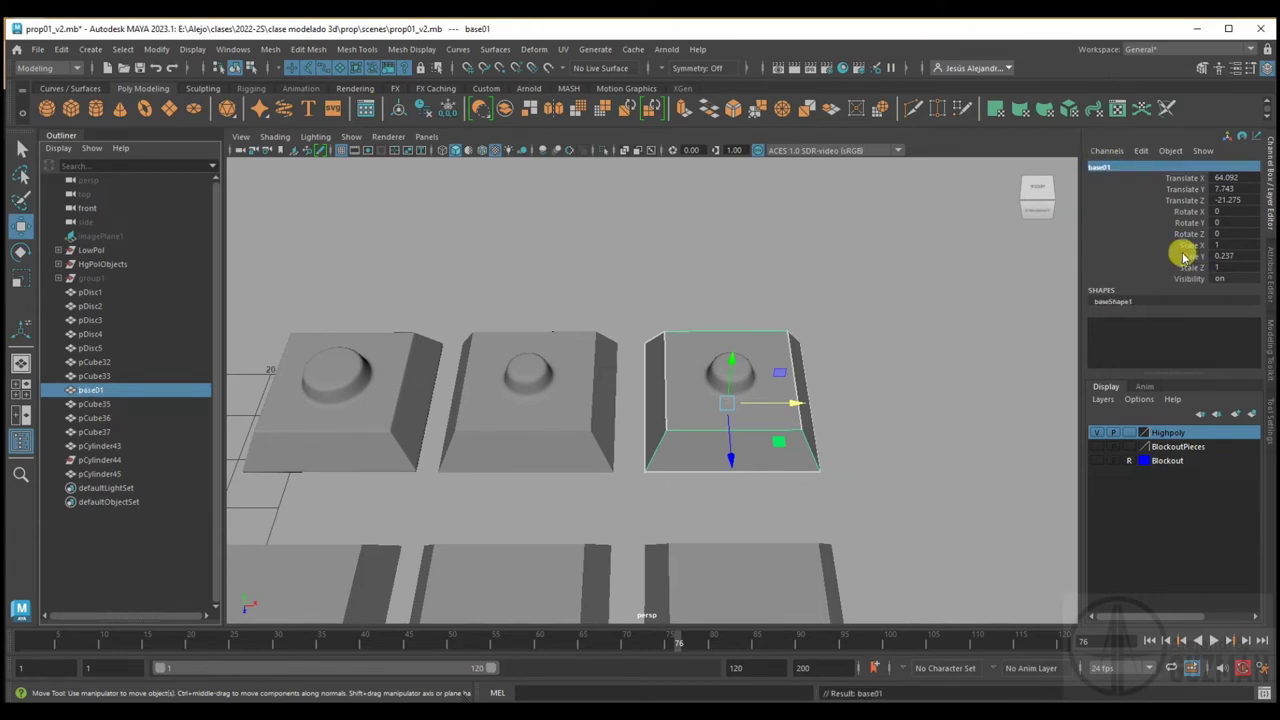
Rename the combined copy pCylinder45 to proyeccion01 in the Channel Box, then reselect base01
left_click(100, 474)
double_click(1105, 166)
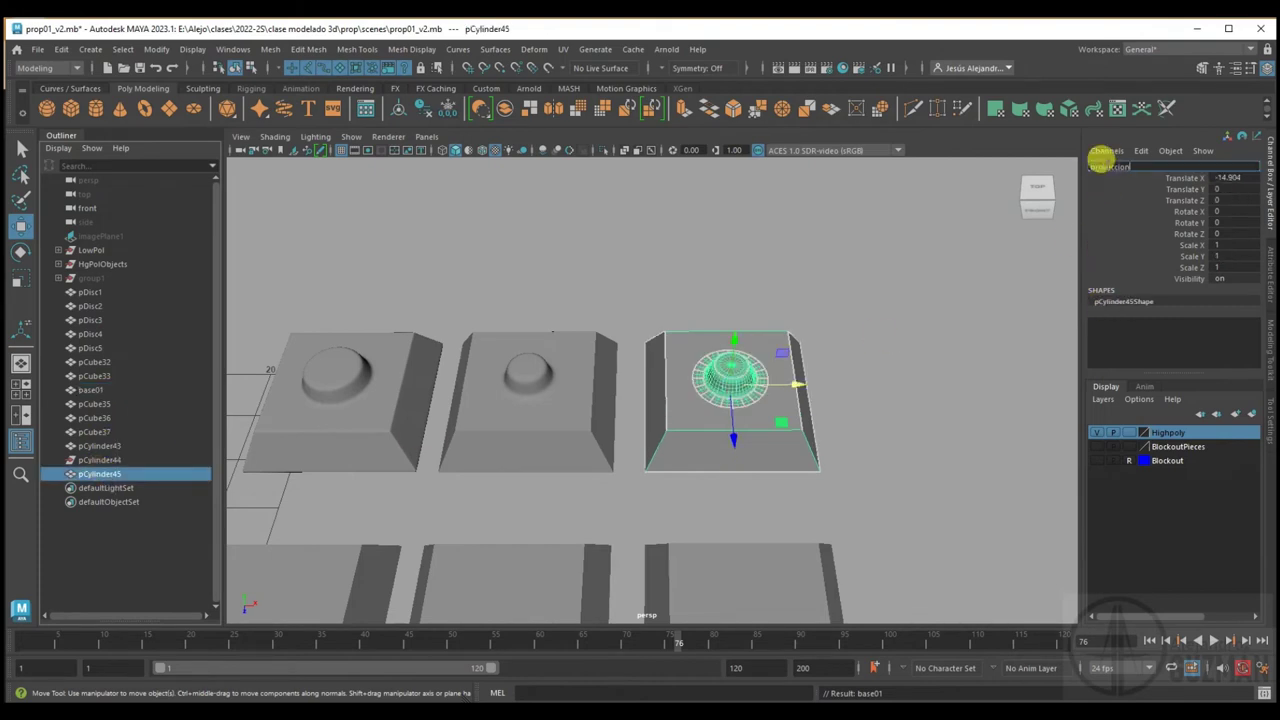
key("Return")
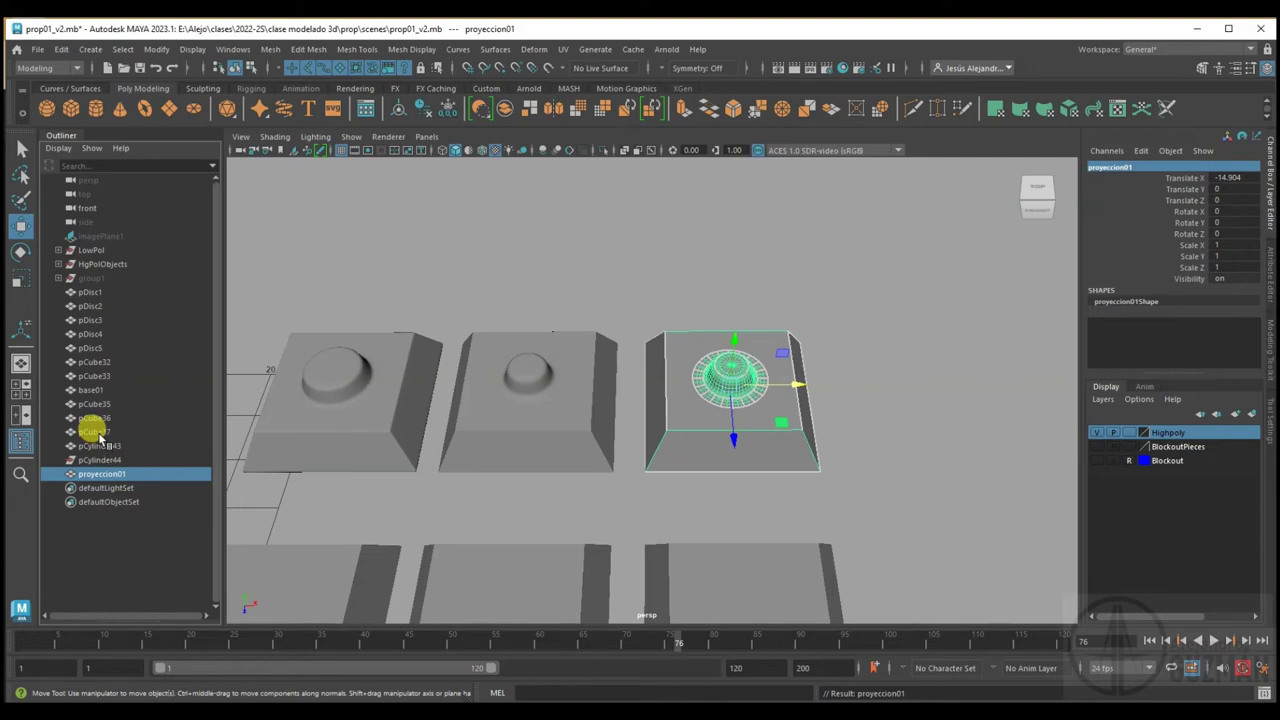
left_click(92, 390)
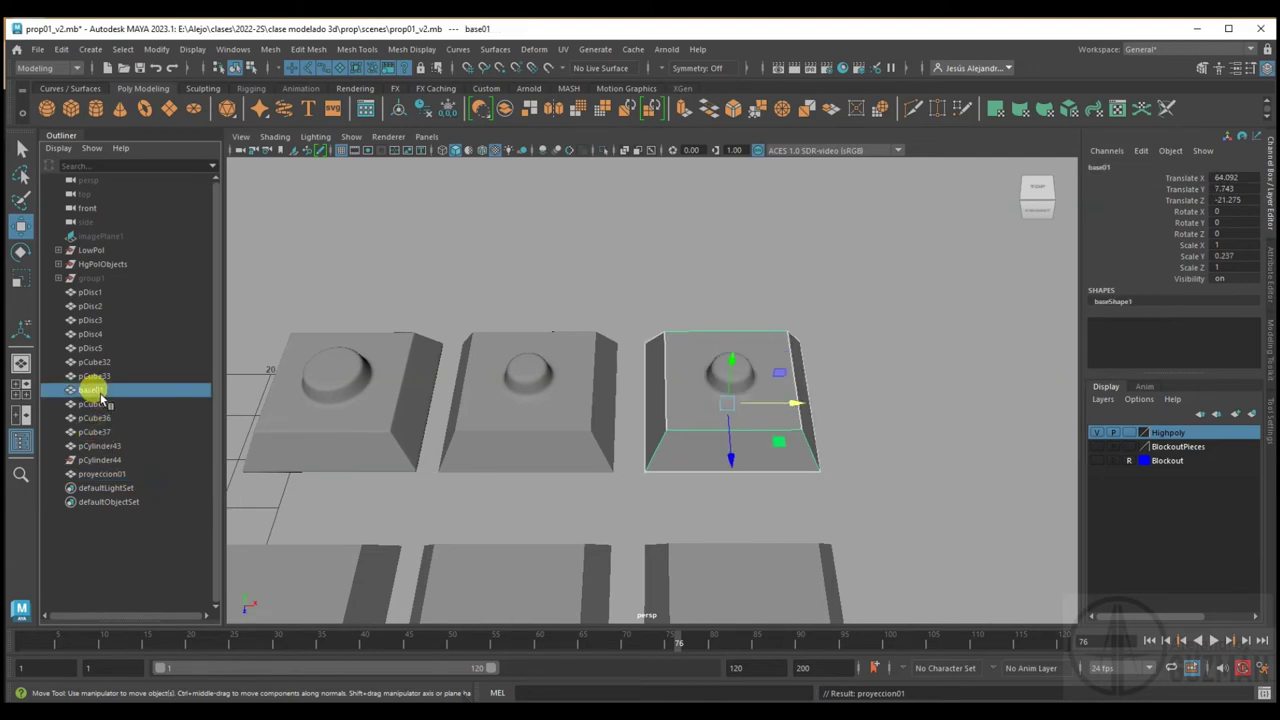
left_click(105, 474)
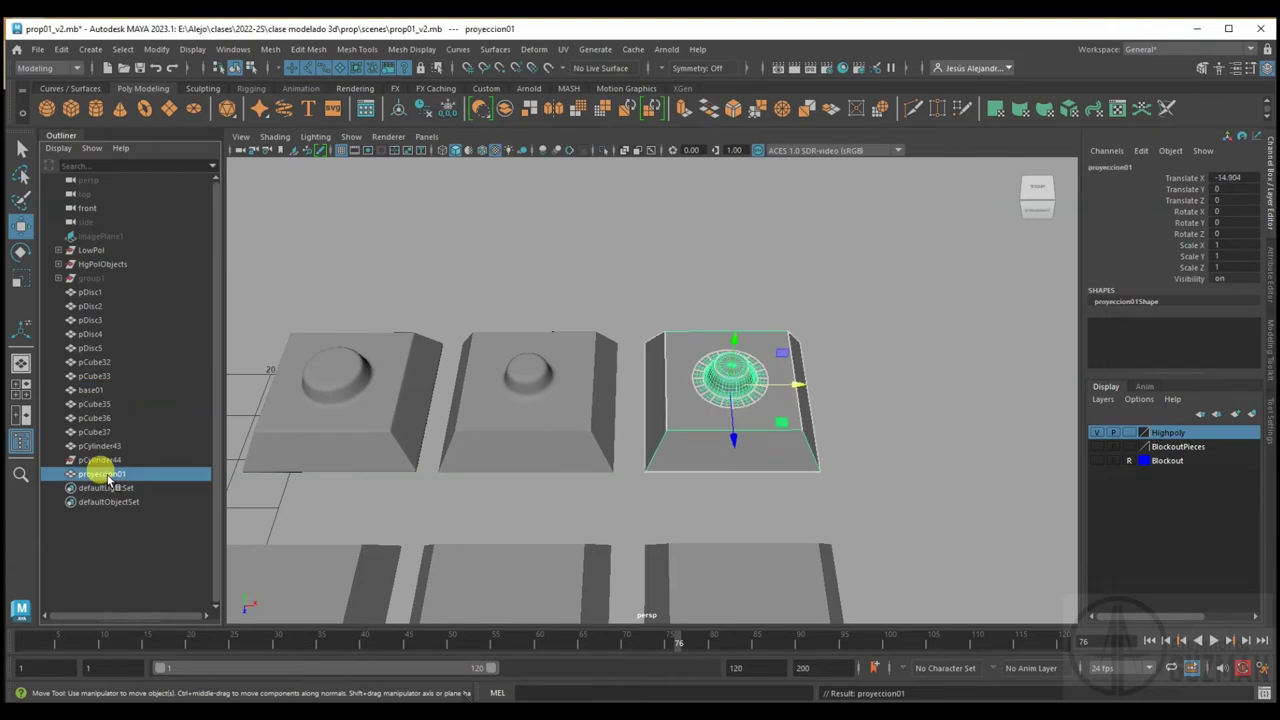
left_click(97, 392)
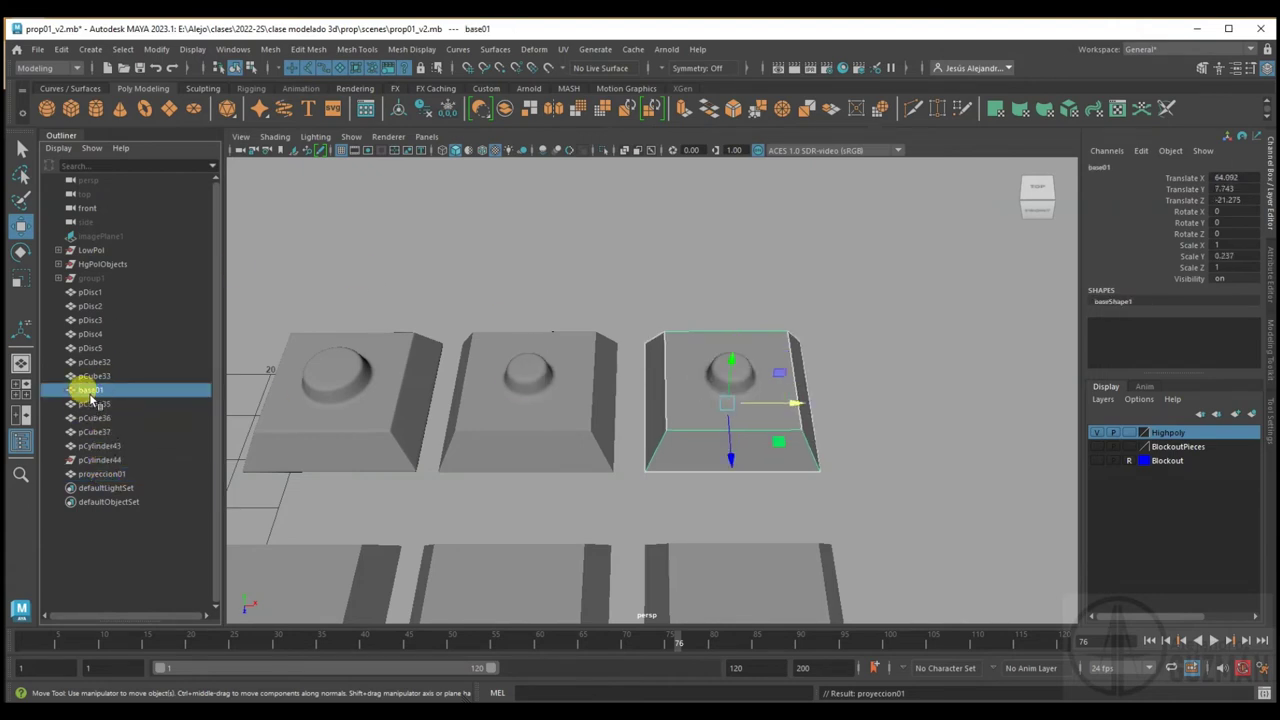
left_click(66, 70)
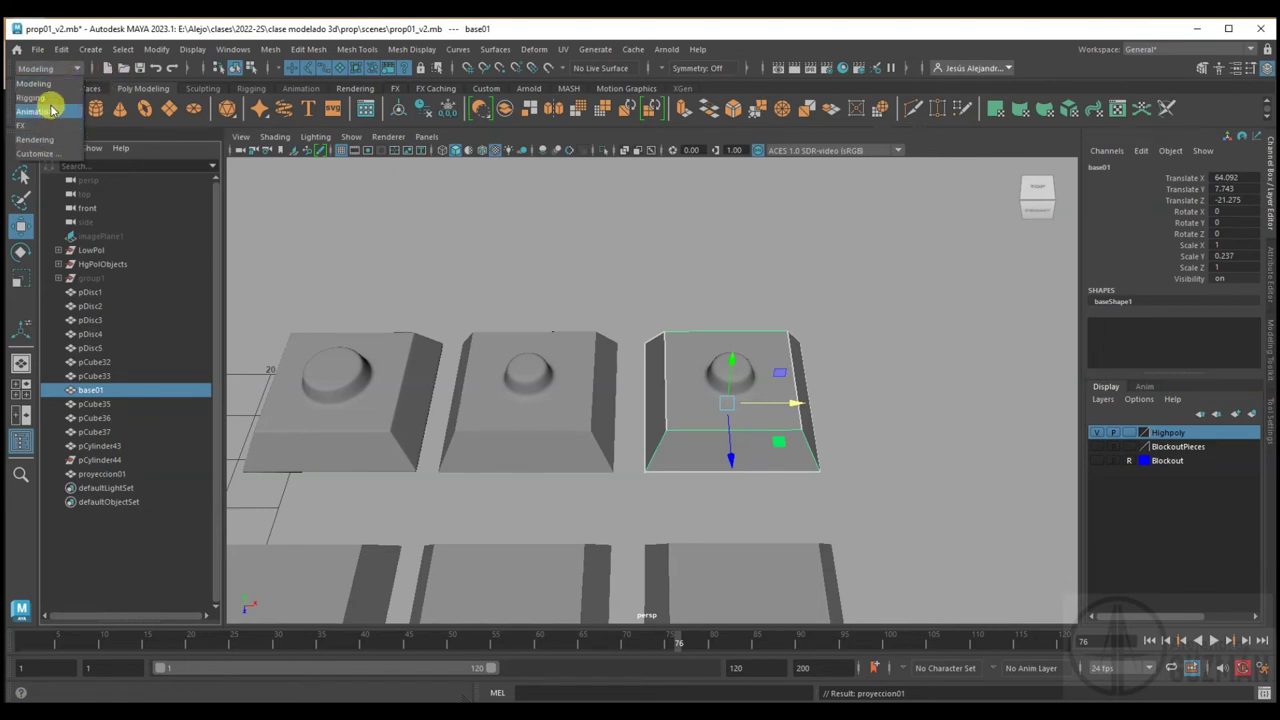
From the Rendering menu set, open Transfer Maps, clear old targets and remove the existing map output
left_click(50, 139)
left_click(278, 50)
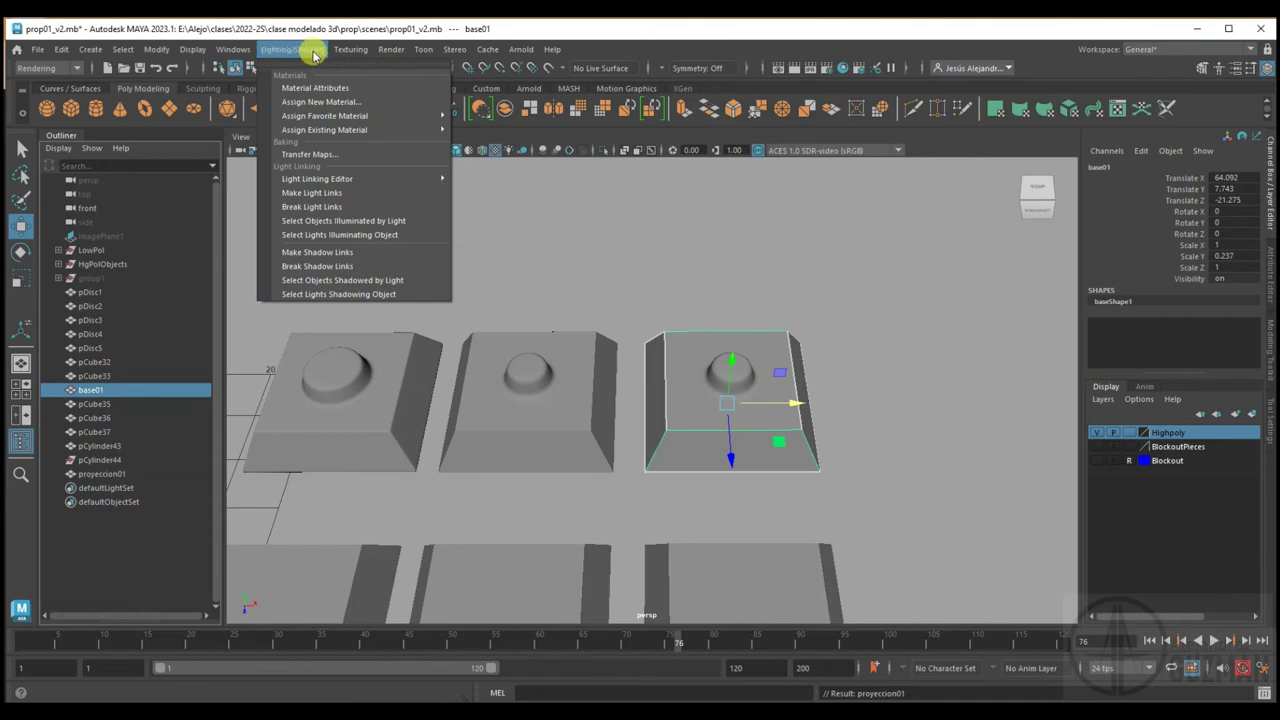
left_click(318, 158)
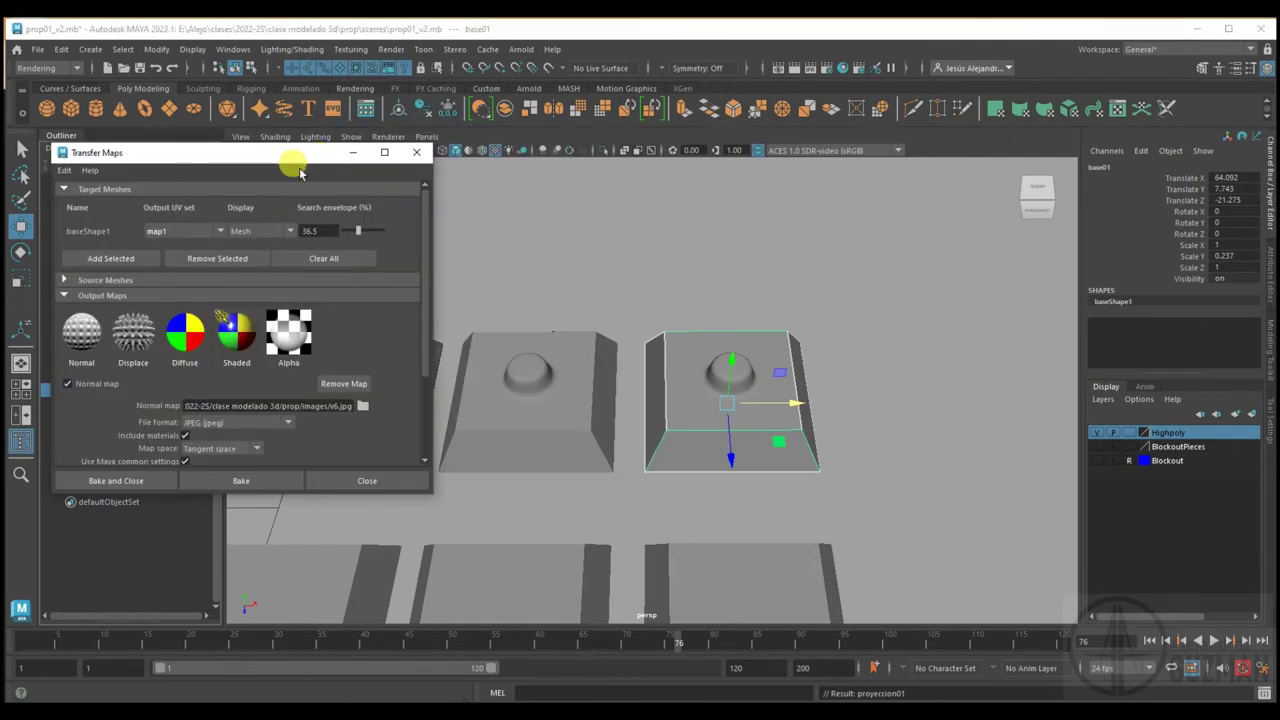
mouse_move(194, 157)
left_mouse_down()
mouse_move(894, 160)
mouse_move(1020, 120)
left_mouse_up()
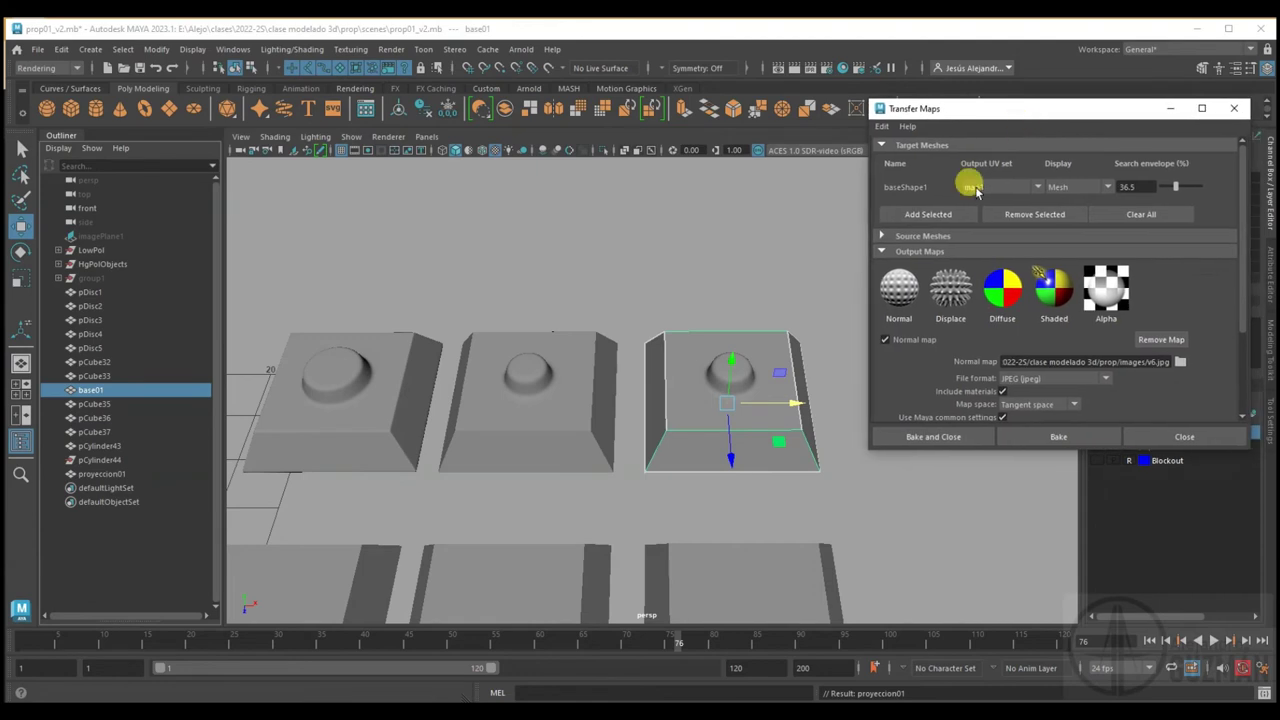
left_click(1038, 213)
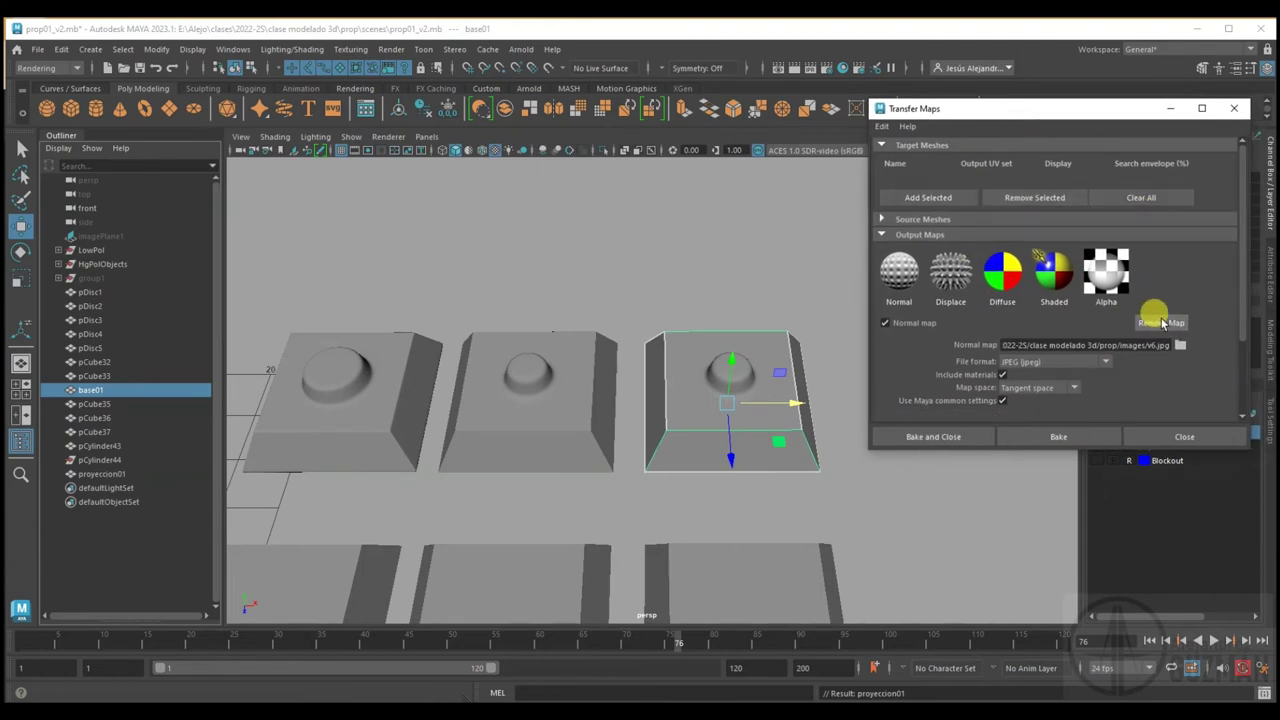
left_click(1176, 322)
Add base01 as the target mesh on UV set map1, displaying Both mesh and envelope
left_click(1107, 219)
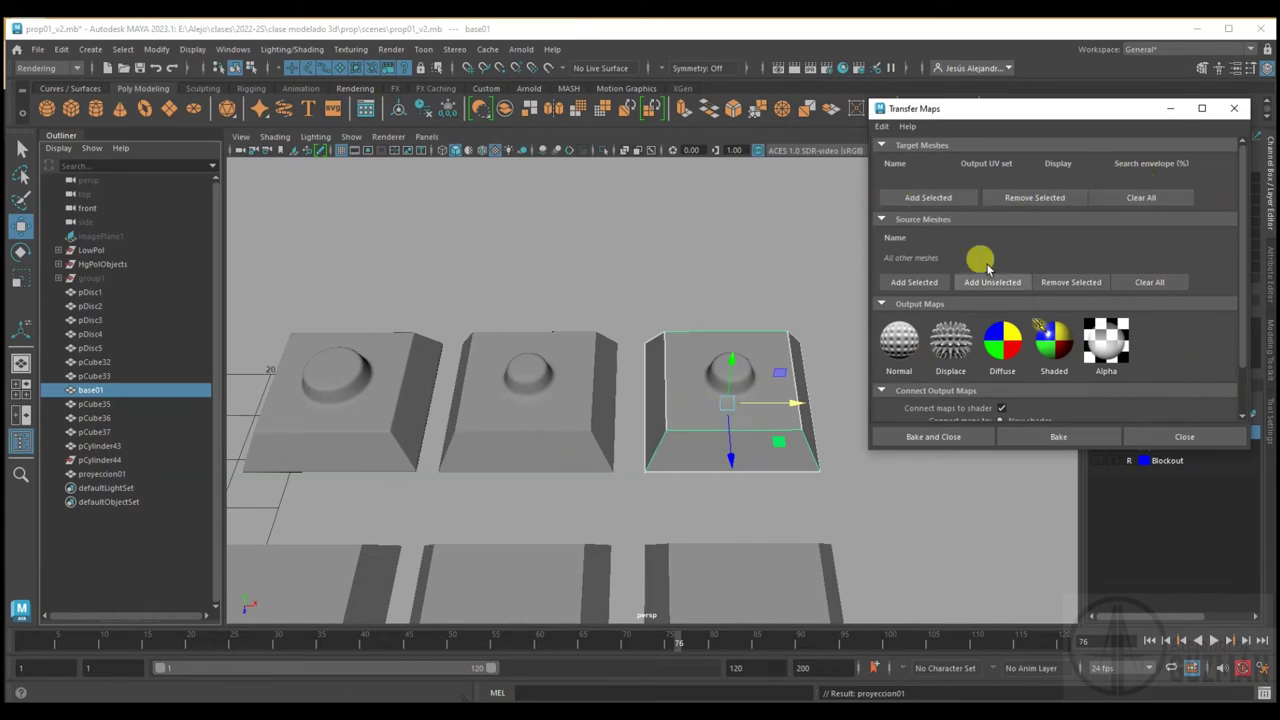
left_click(928, 197)
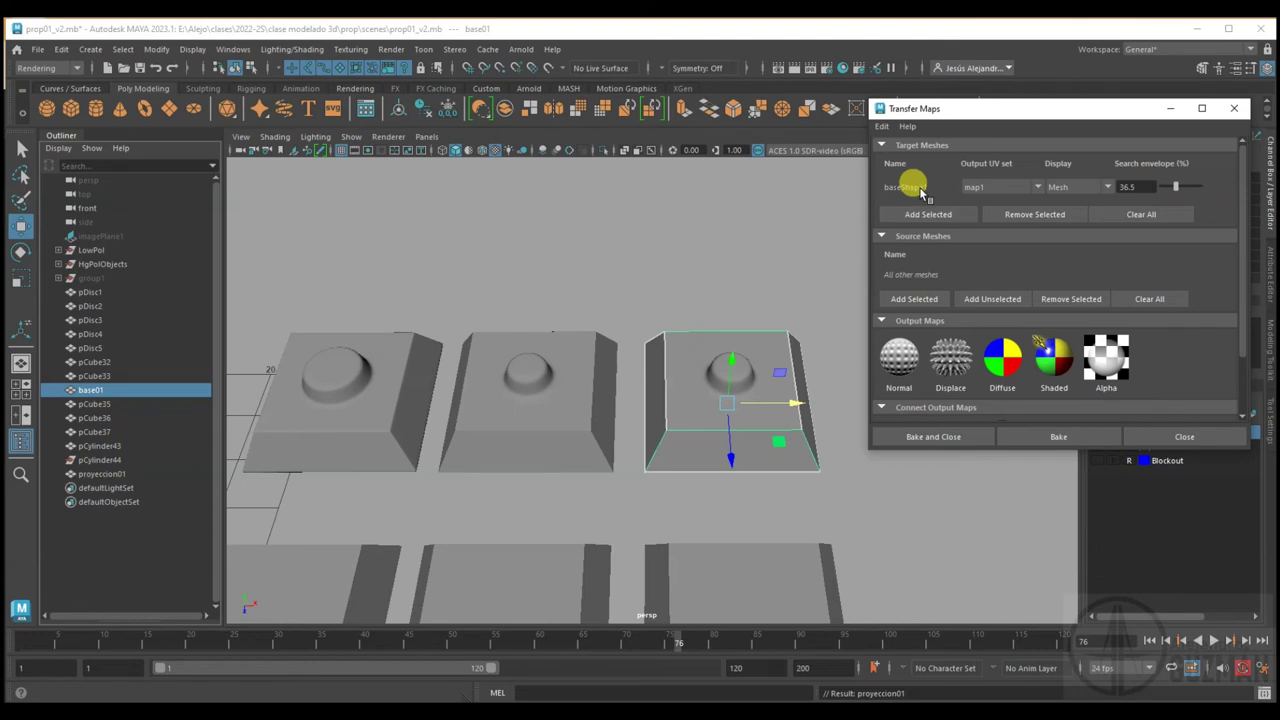
left_click(975, 187)
left_click(988, 192)
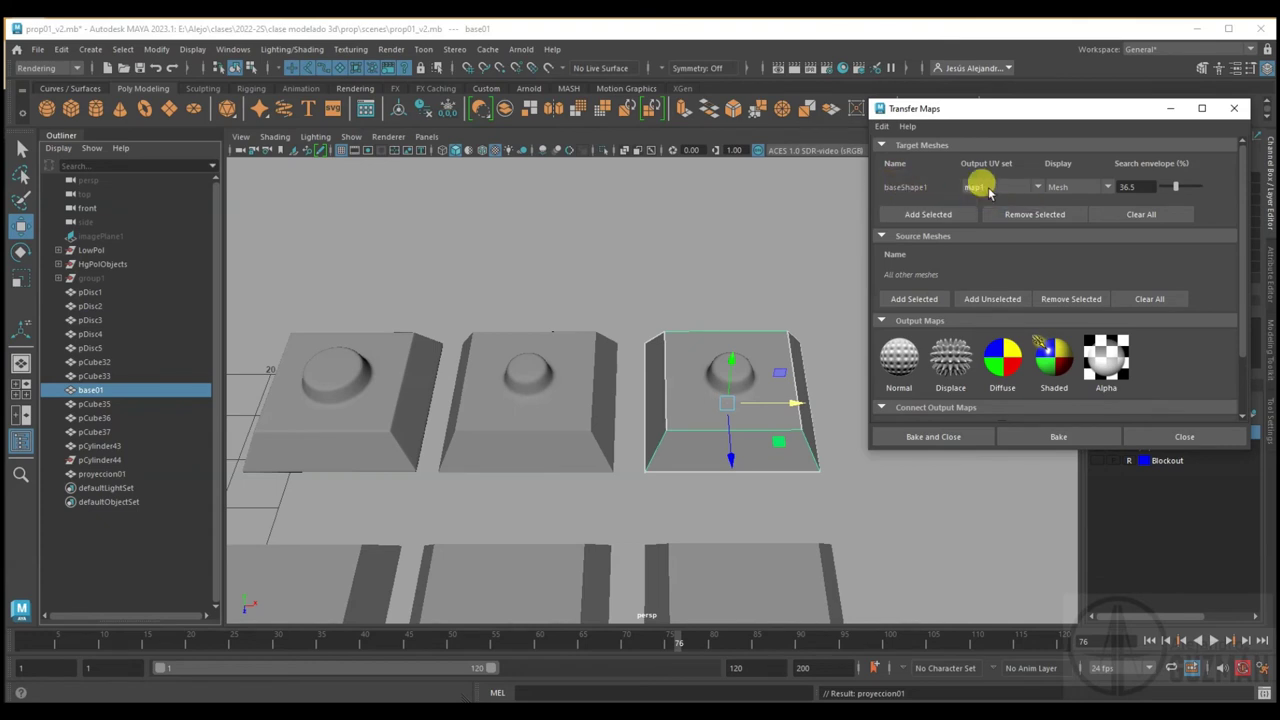
left_click(1085, 193)
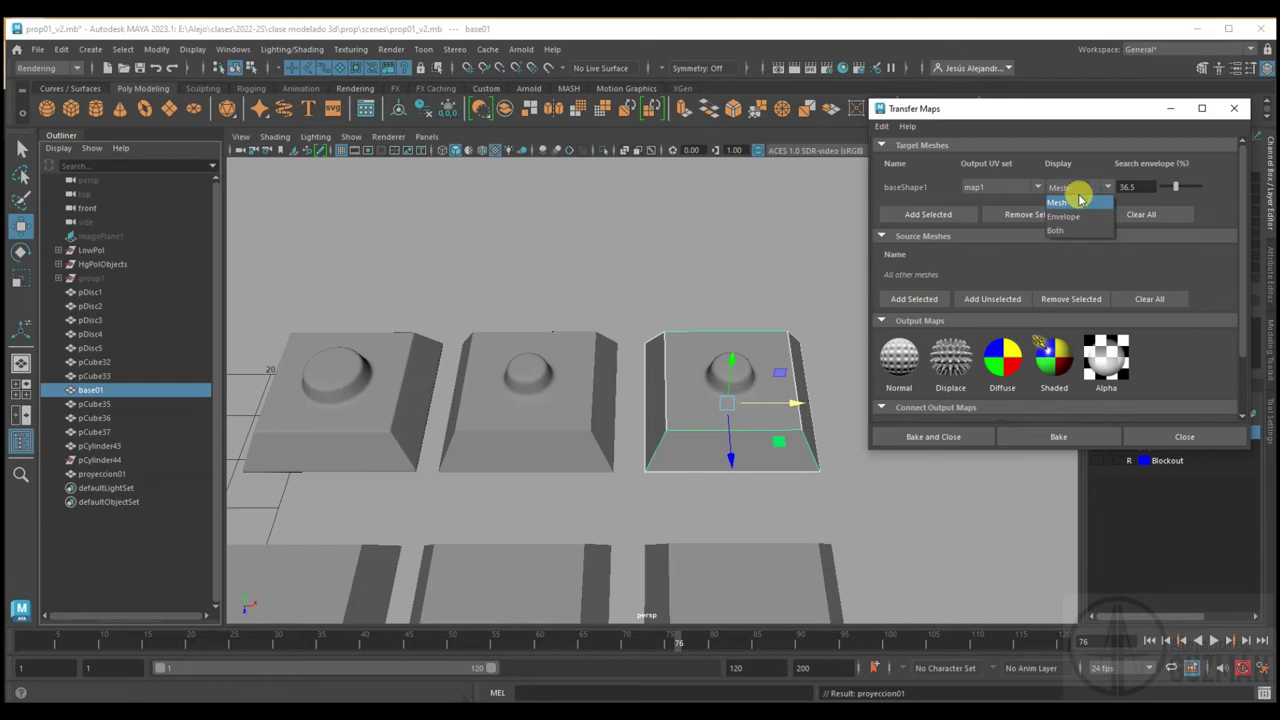
left_click(1063, 216)
left_click(1065, 190)
left_click(1058, 230)
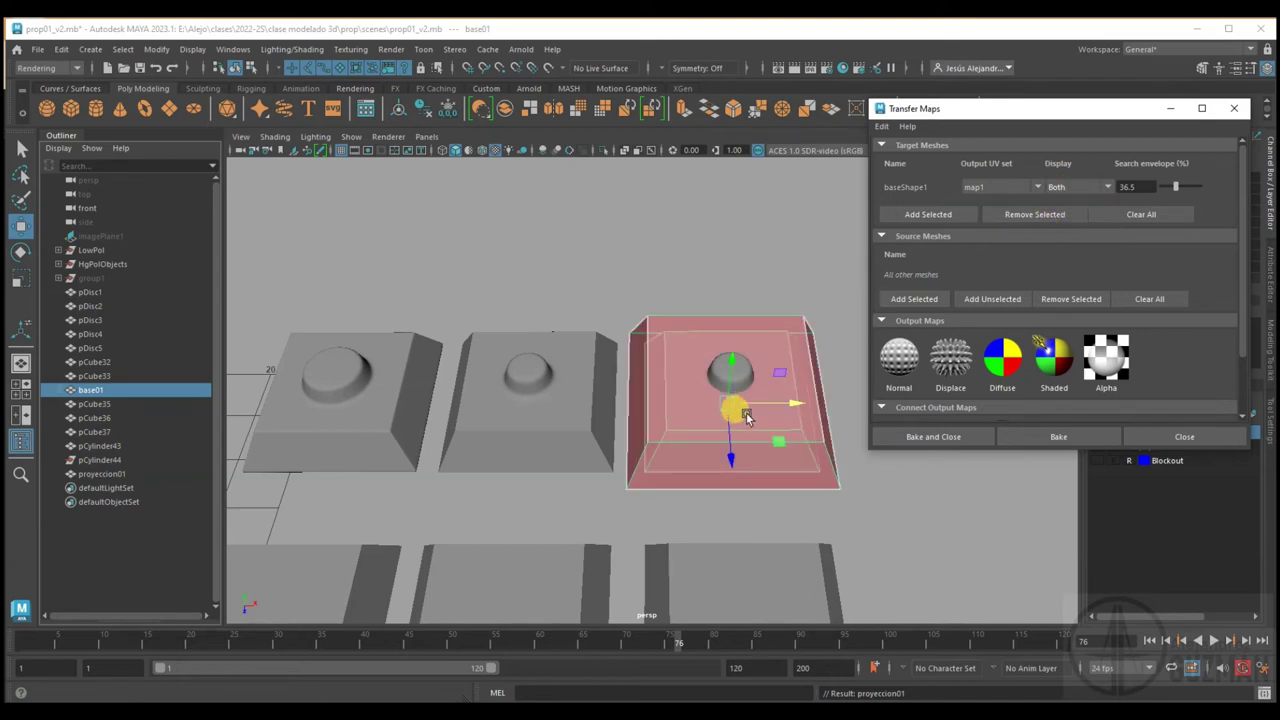
Select base01's search envelope and nudge it slightly along its height
left_click_drag(718, 433, 760, 420, "alt")
scroll(779, 416, "up", 3)
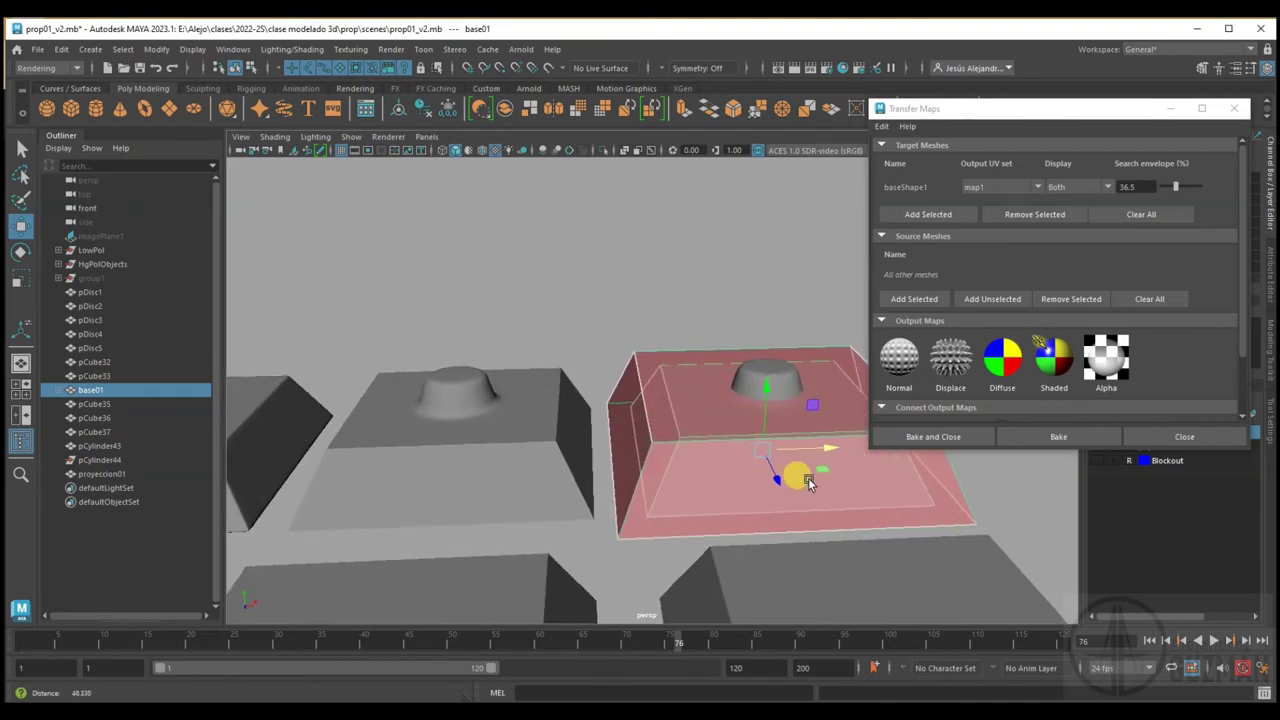
left_click_drag(779, 416, 646, 395, "alt")
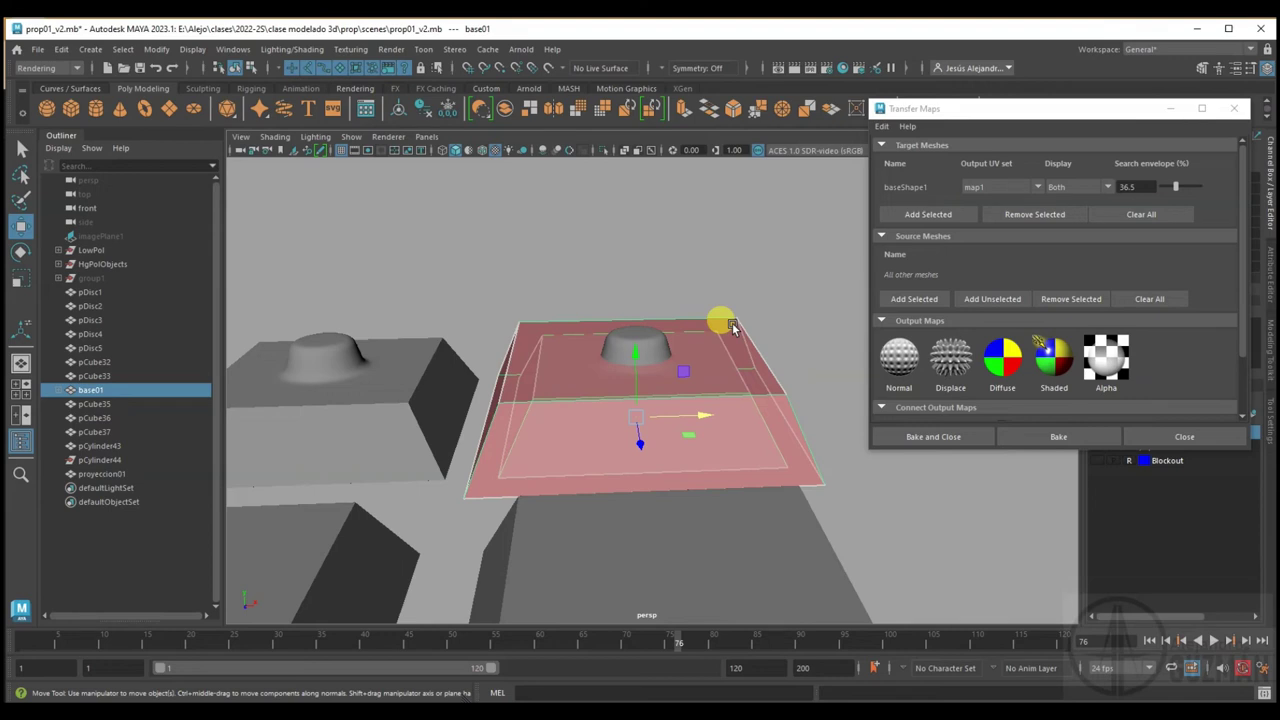
left_click(732, 328)
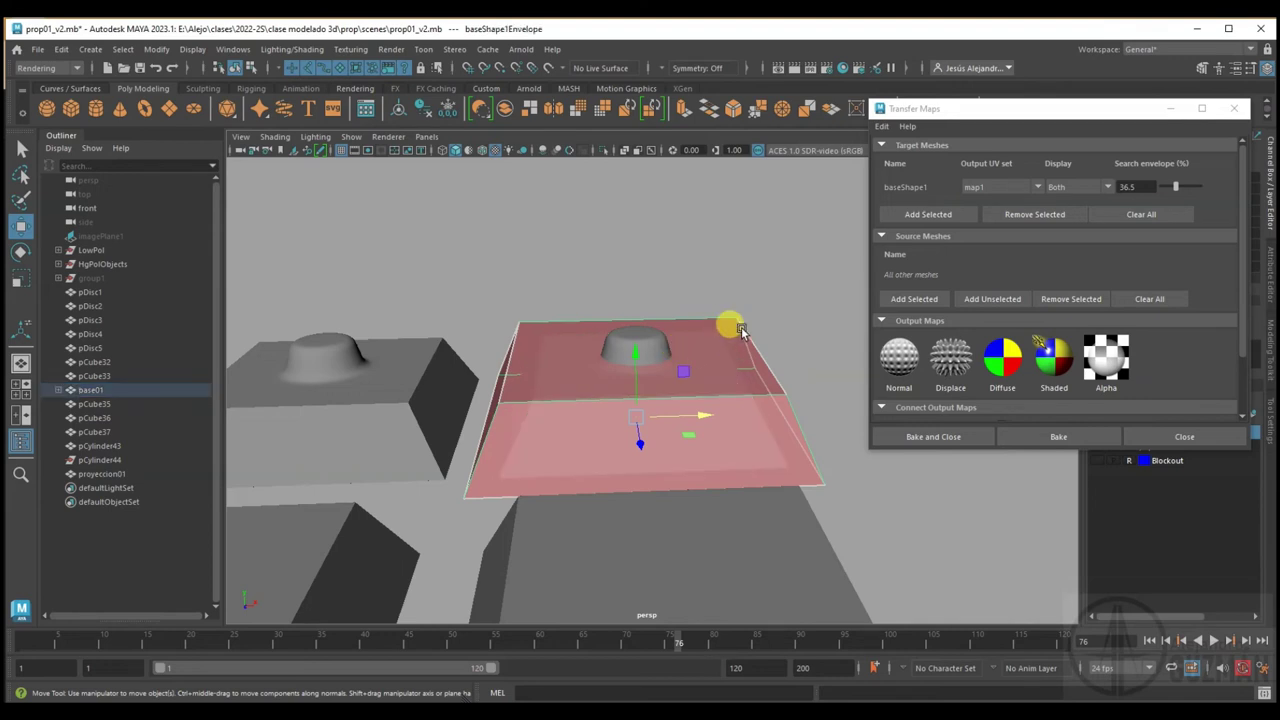
left_click_drag(634, 360, 632, 355)
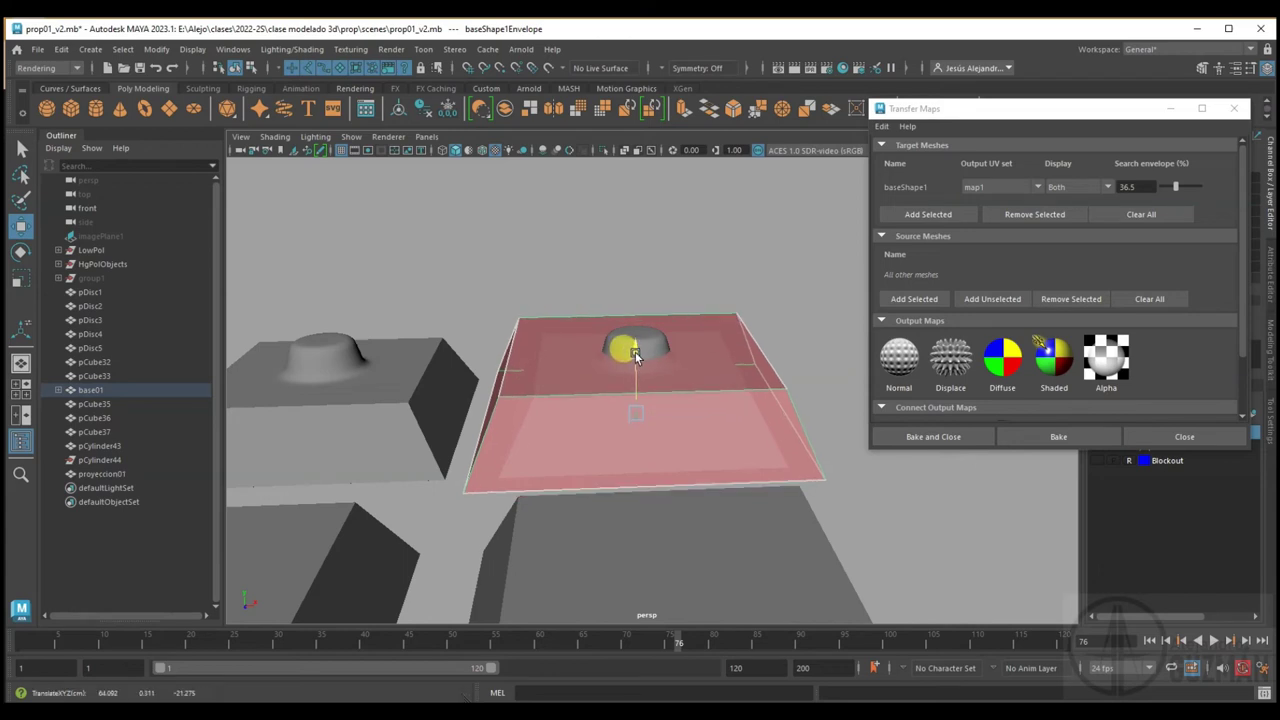
left_click_drag(571, 443, 591, 451, "alt")
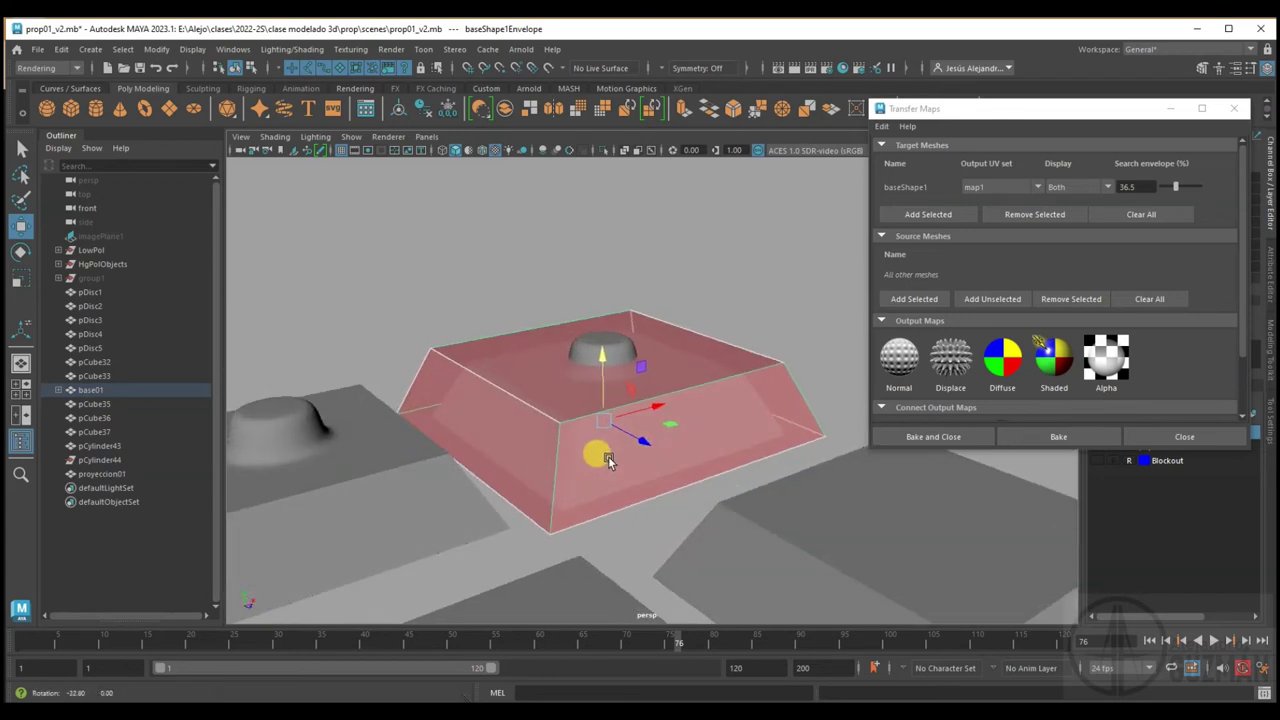
left_click_drag(606, 360, 596, 350)
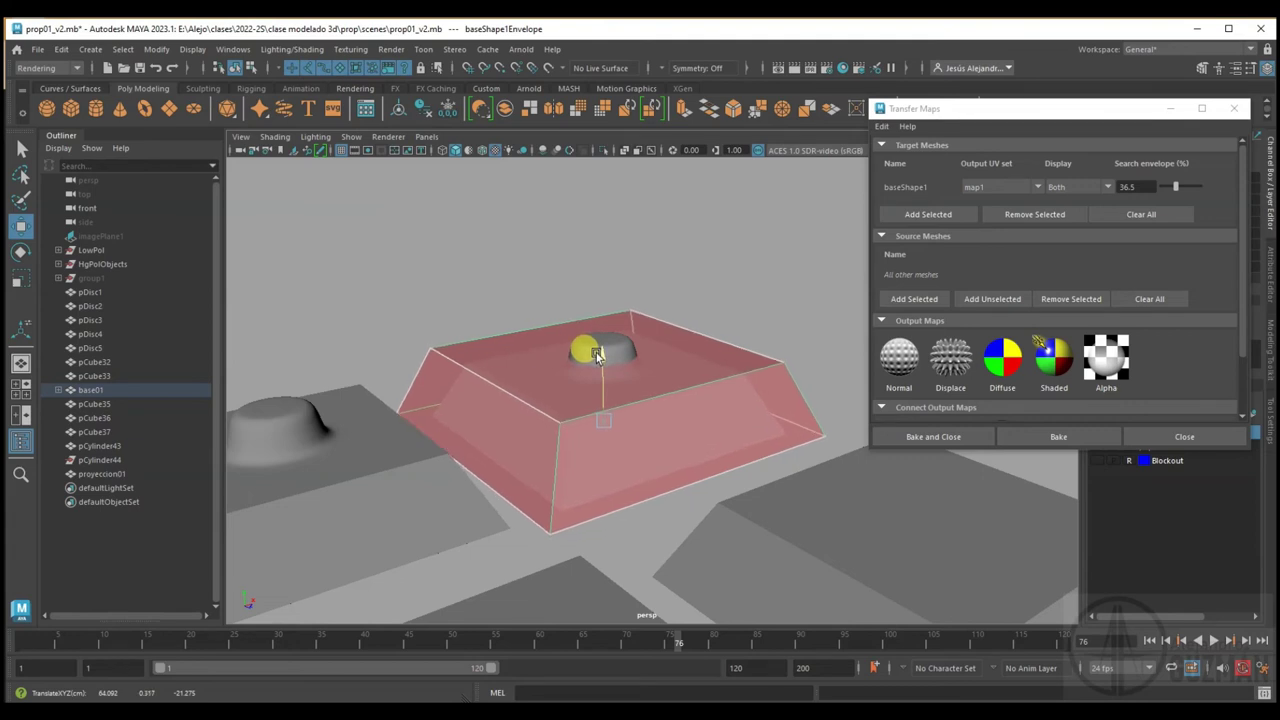
Widen the search envelope from 40.4% through 61.5% to 90.4% around the boss
left_click_drag(1171, 187, 1186, 187)
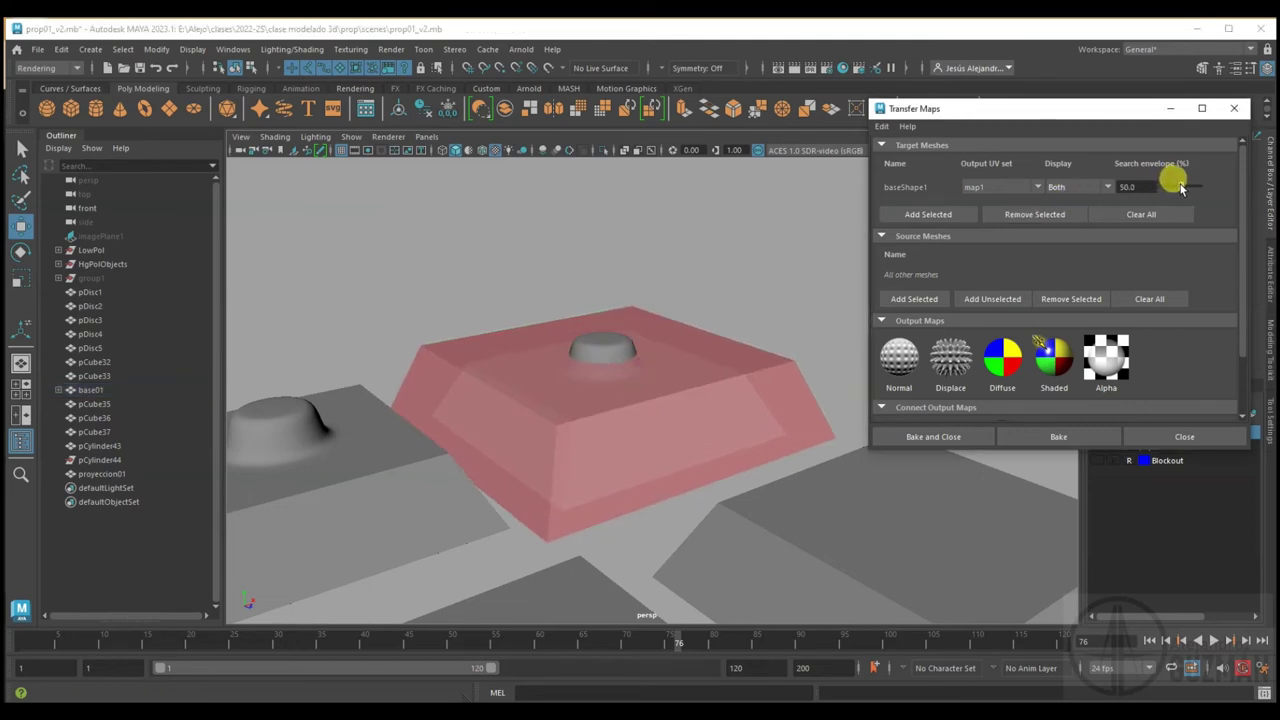
left_click(633, 307)
left_click(633, 307)
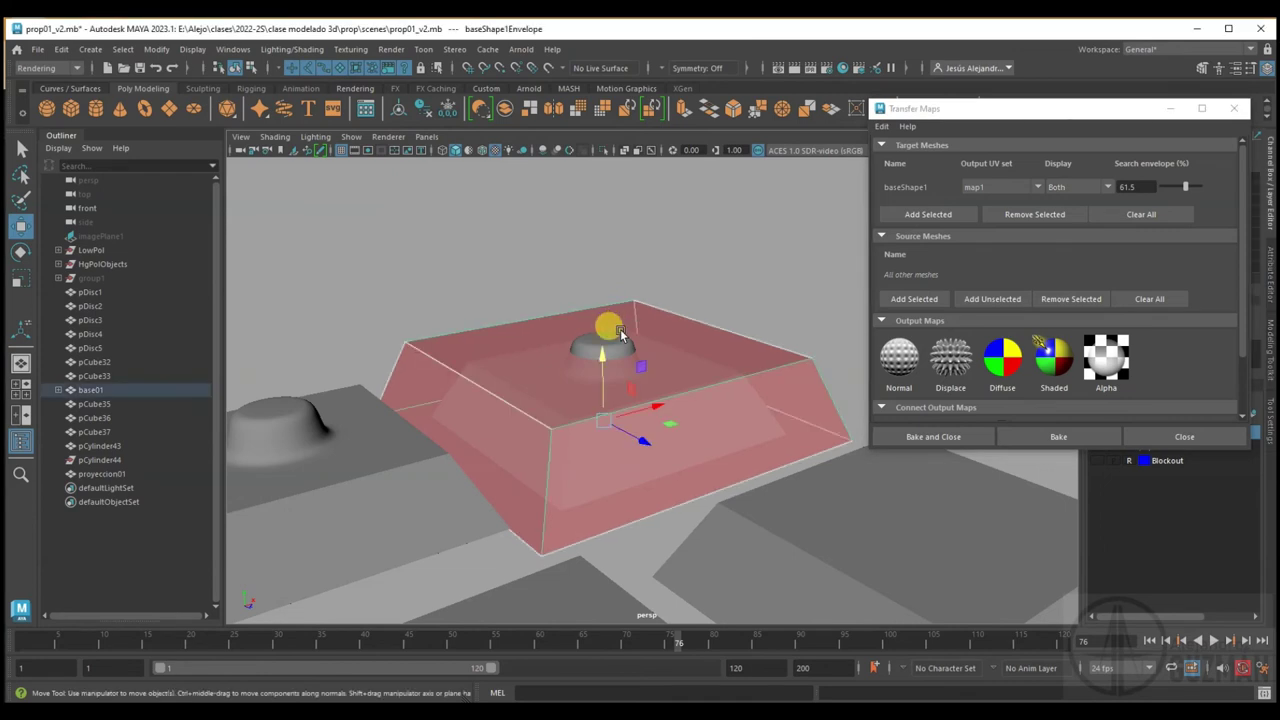
left_click_drag(596, 348, 598, 365)
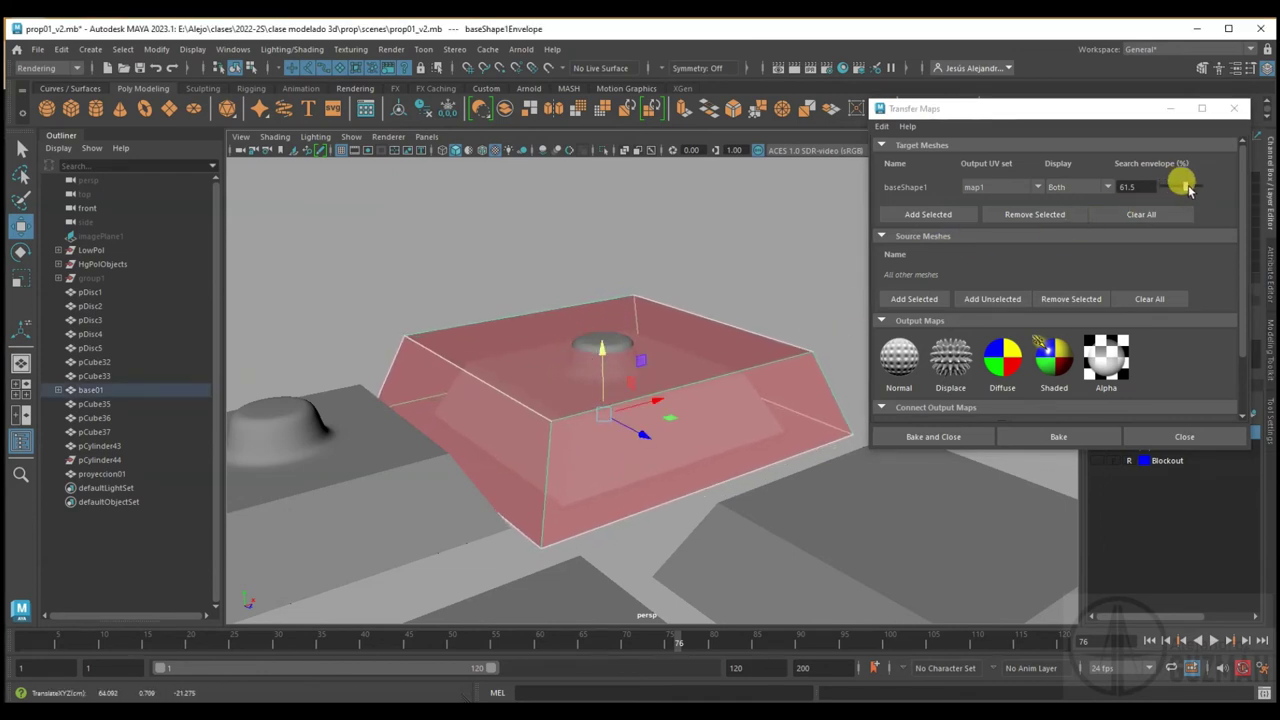
left_click_drag(1186, 188, 1196, 187)
mouse_move(600, 390)
left_mouse_down("alt")
mouse_move(652, 392)
mouse_move(545, 389)
left_mouse_up("alt")
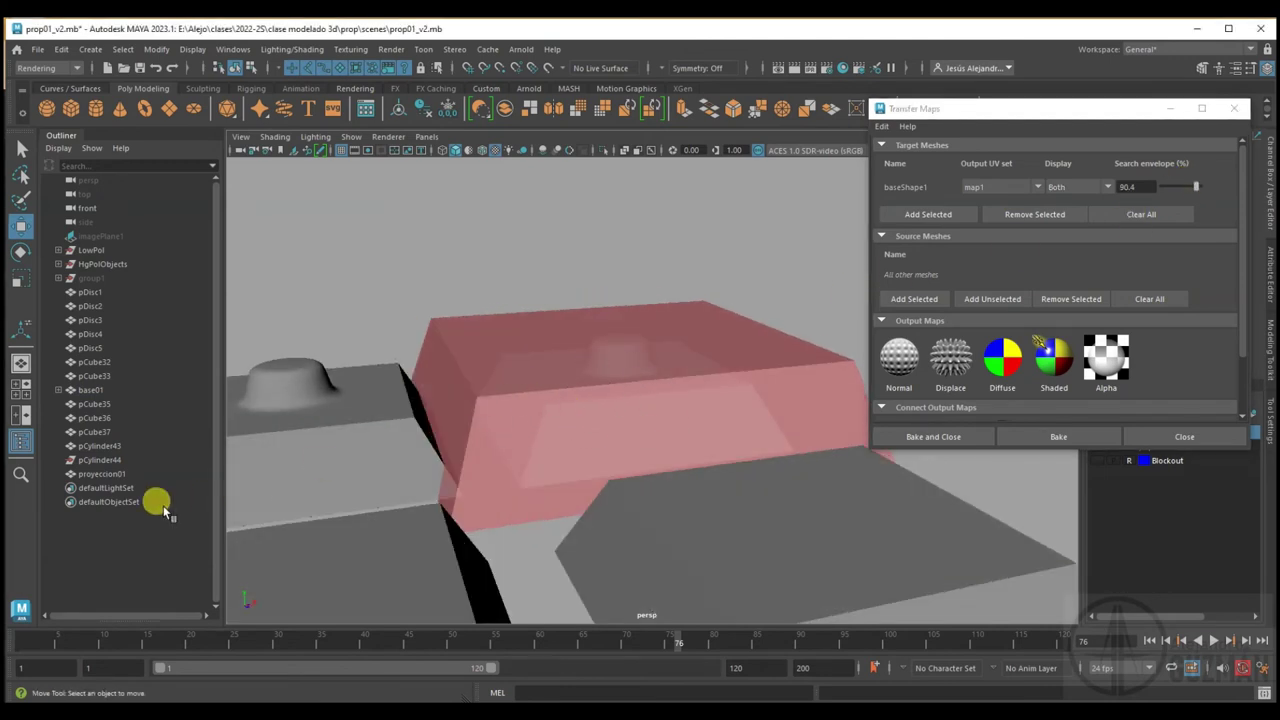
left_click(100, 473)
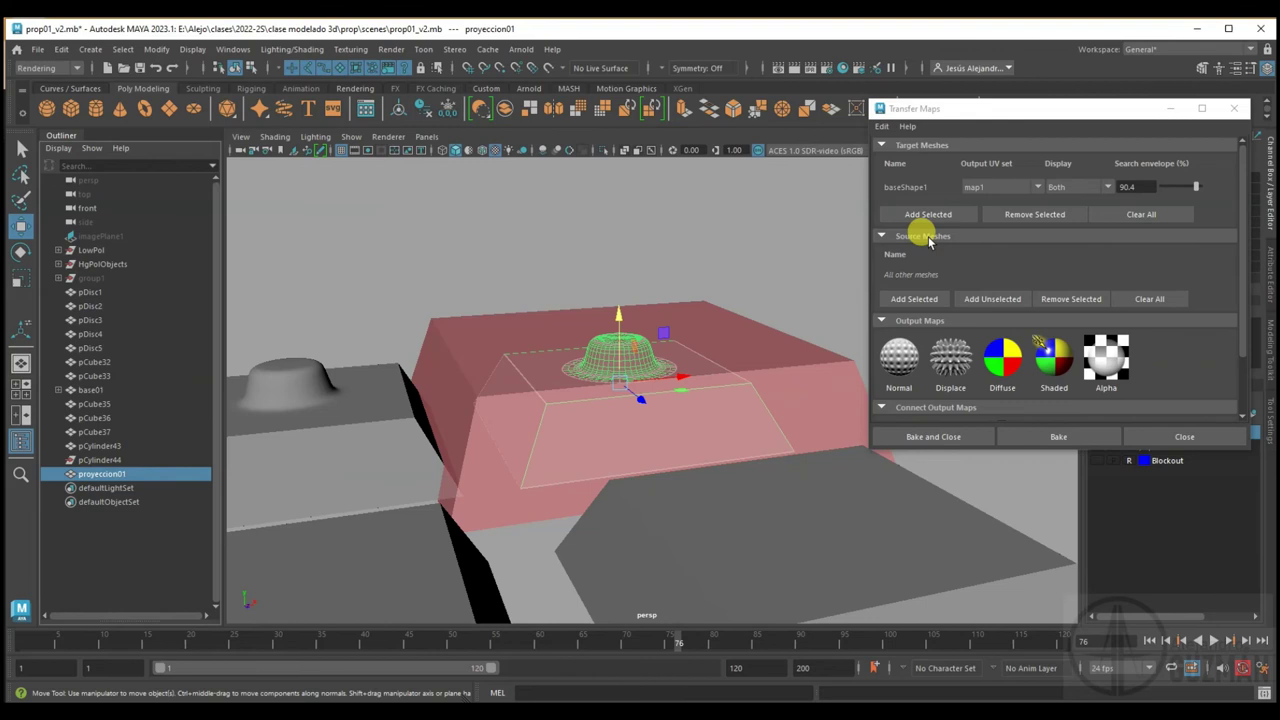
Set proyeccion01 as the source mesh and add a JPEG normal map output, clearing its default file name
left_click(914, 298)
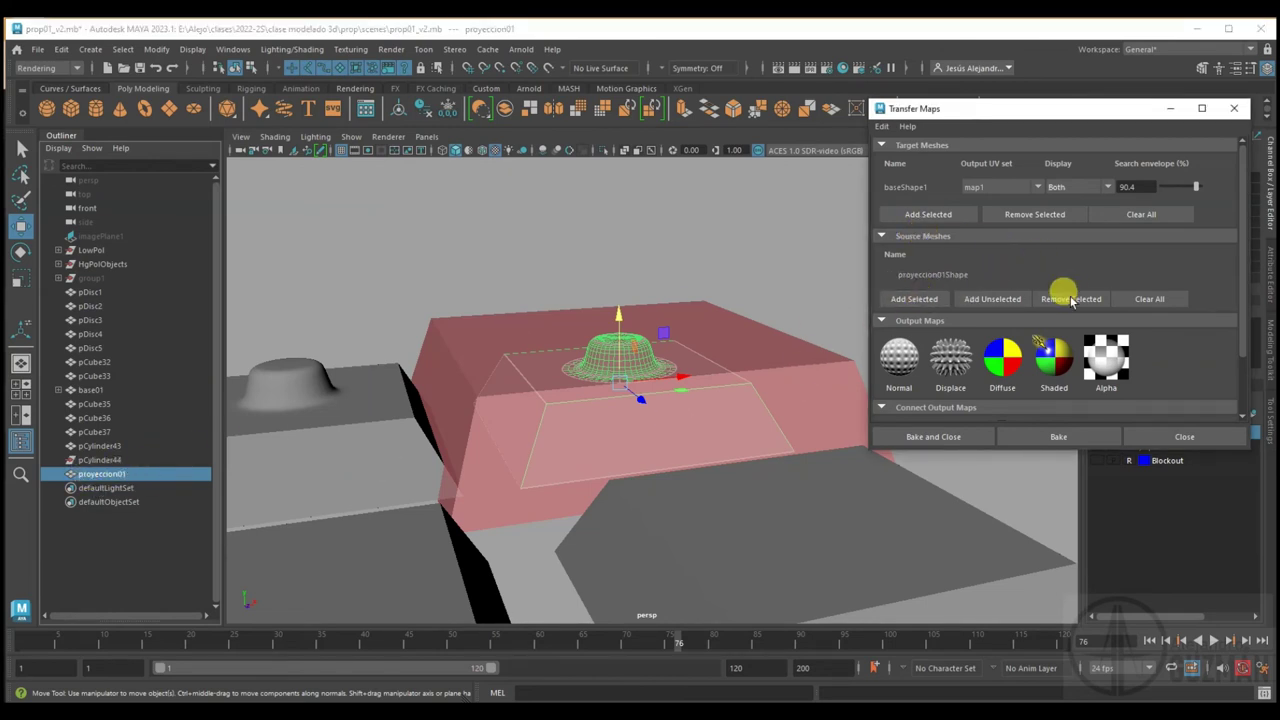
scroll(1045, 287, "down", 2)
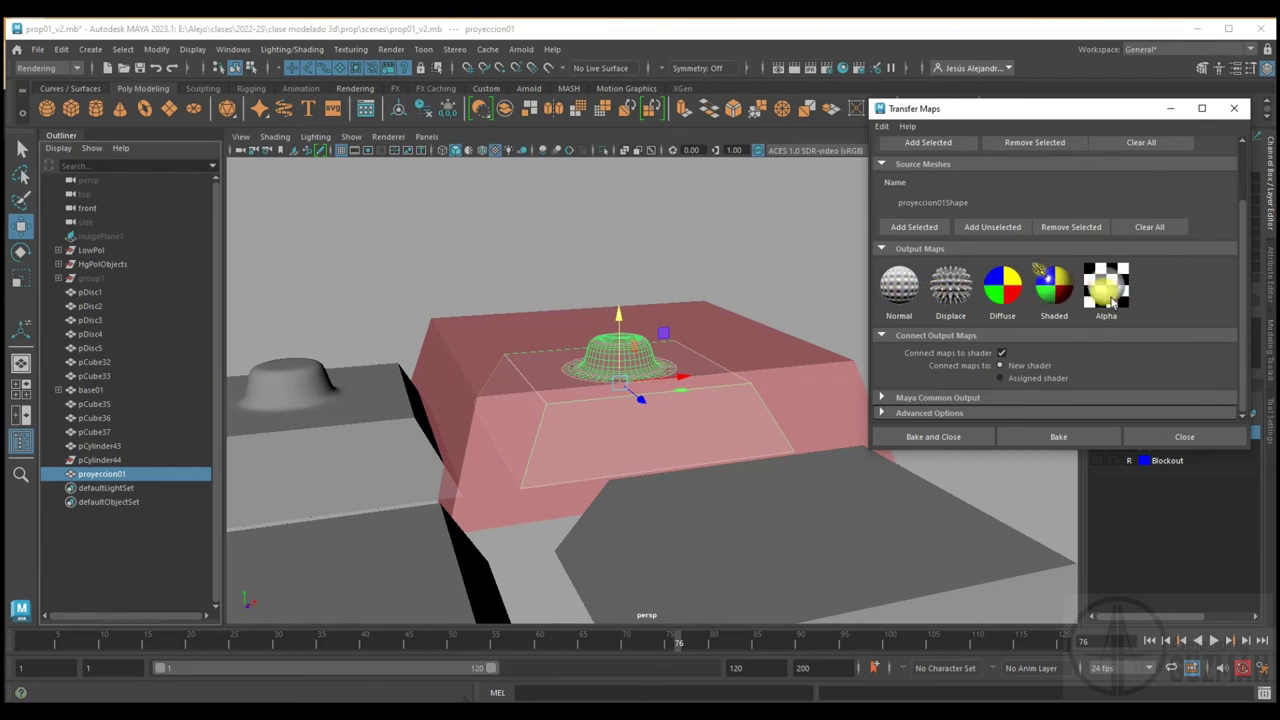
left_click(900, 287)
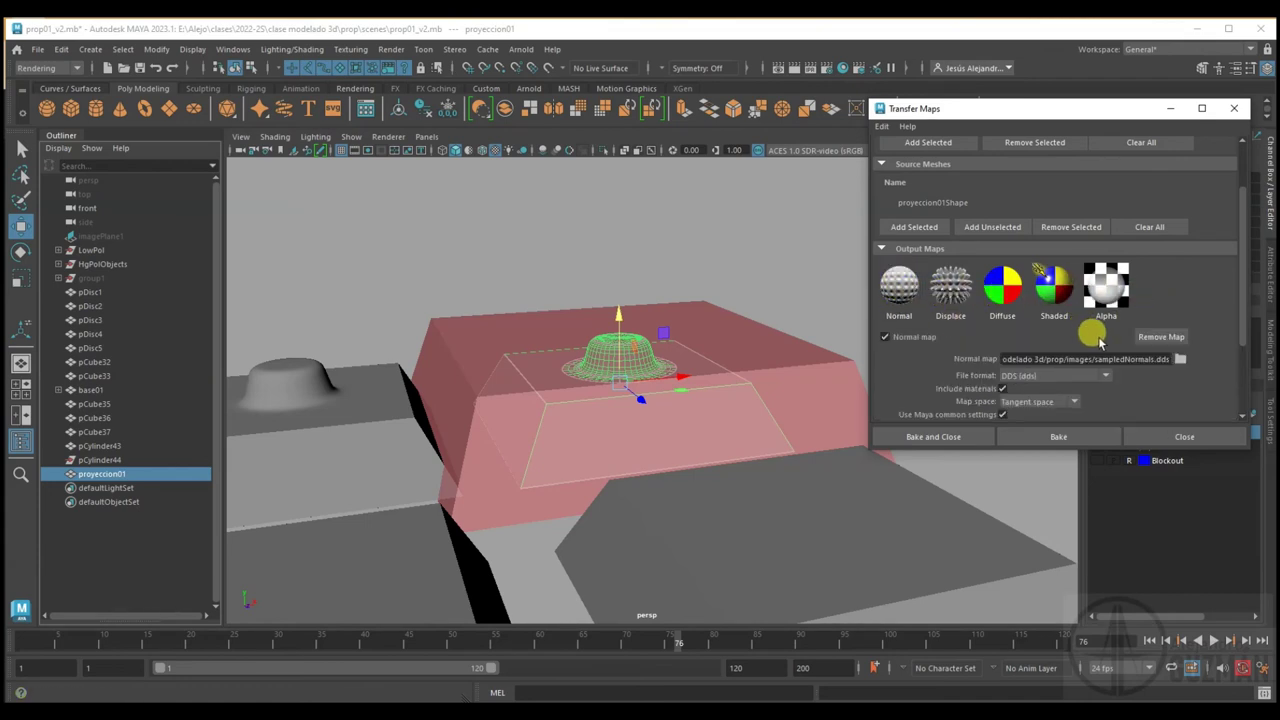
left_click(1016, 376)
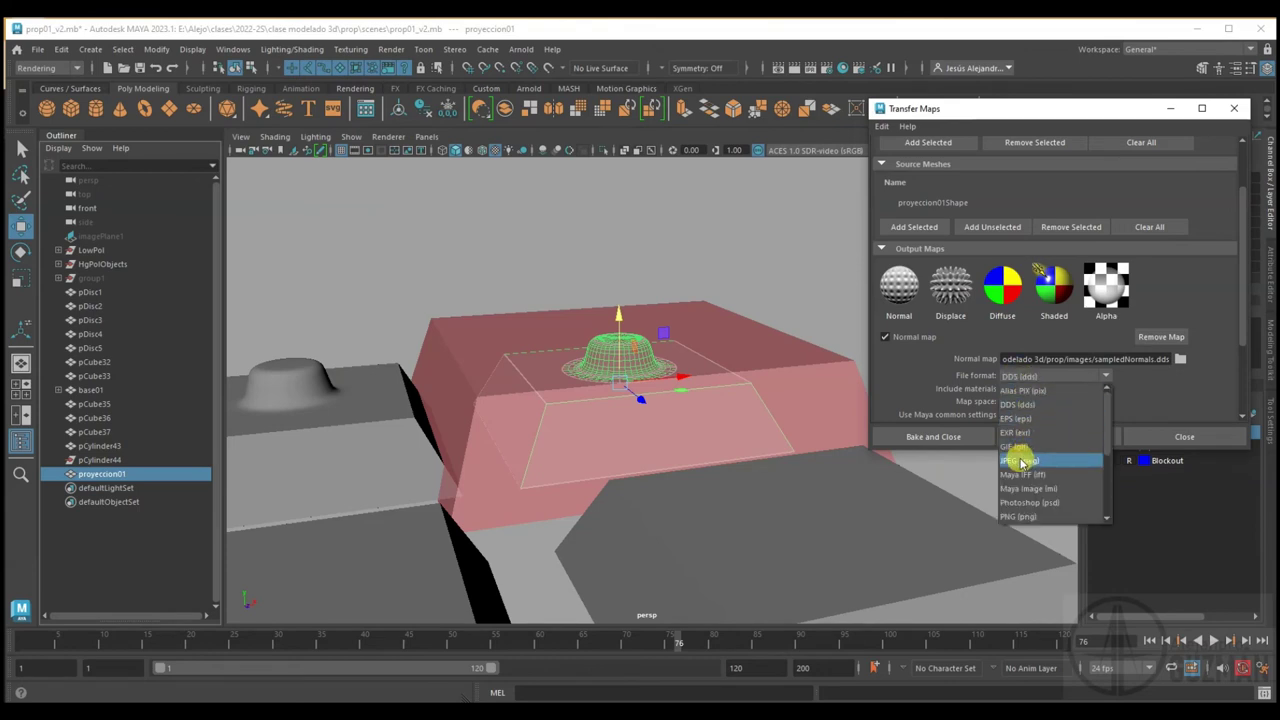
left_click(1015, 453)
left_click_drag(1148, 358, 1084, 354)
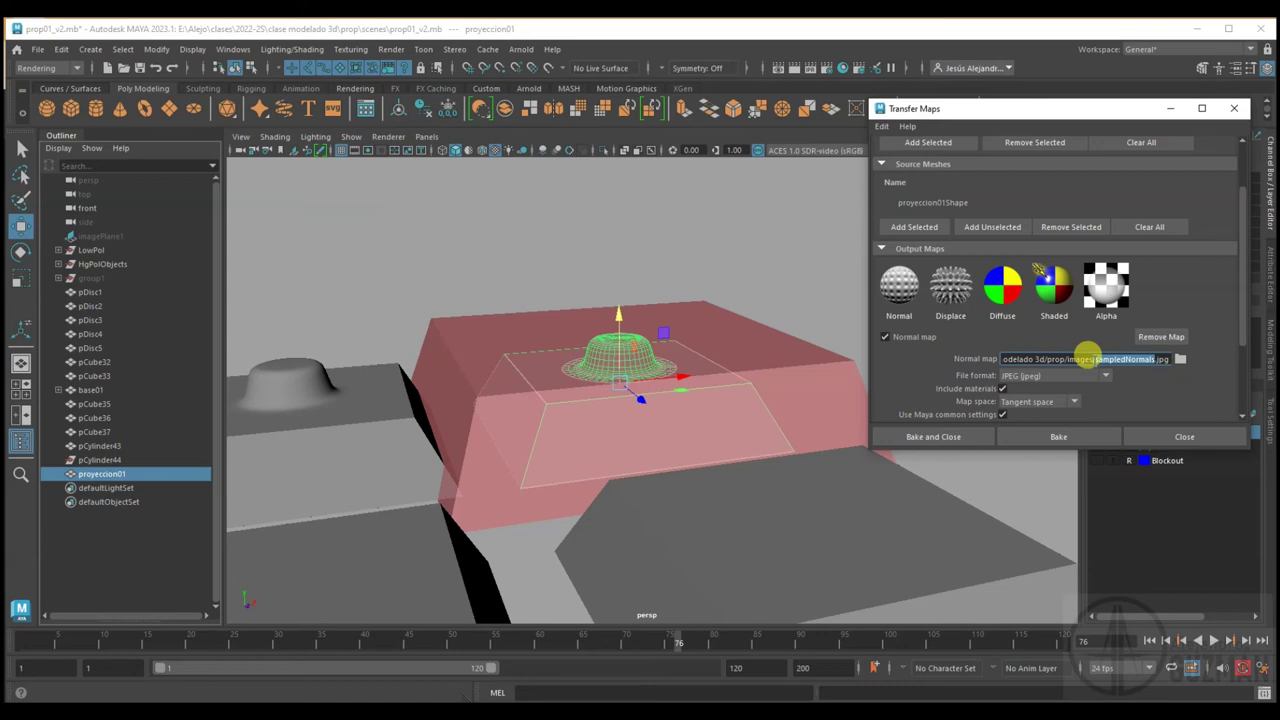
key("BackSpace")
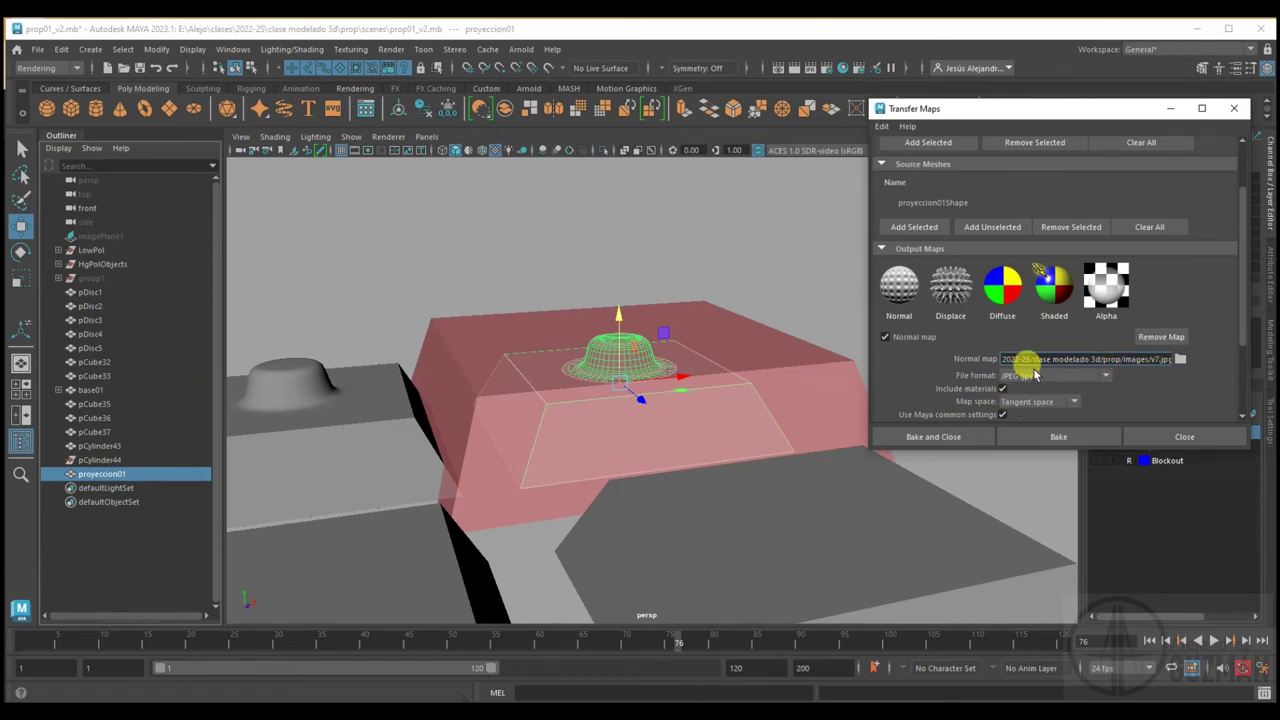
In the common output settings, keep sampling quality at Medium (4x4)
scroll(1027, 365, "down", 3)
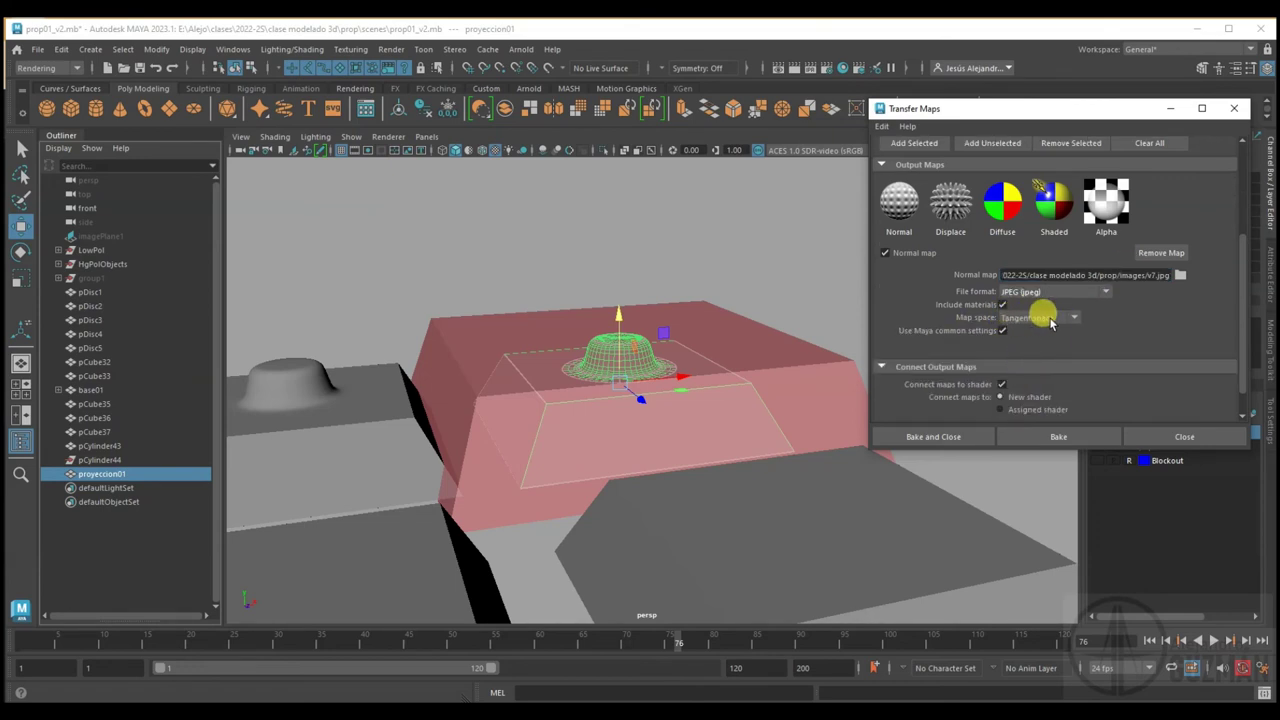
scroll(1038, 314, "down", 1)
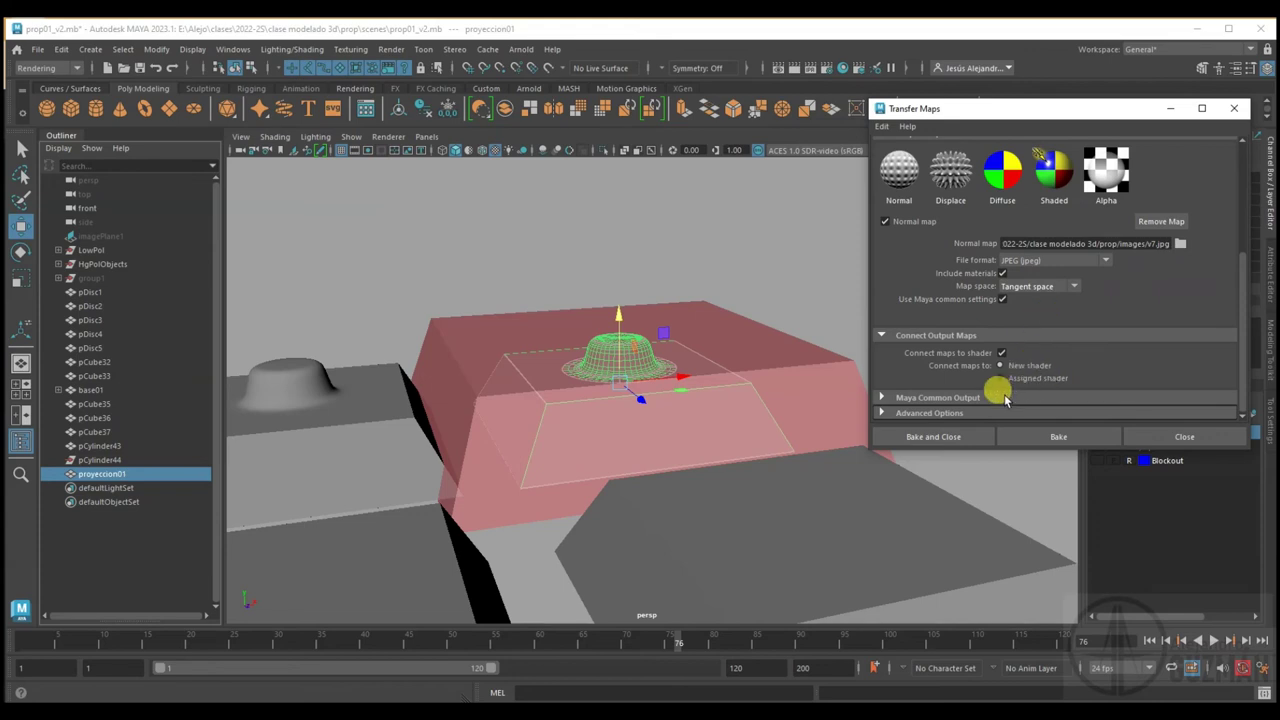
left_click(988, 397)
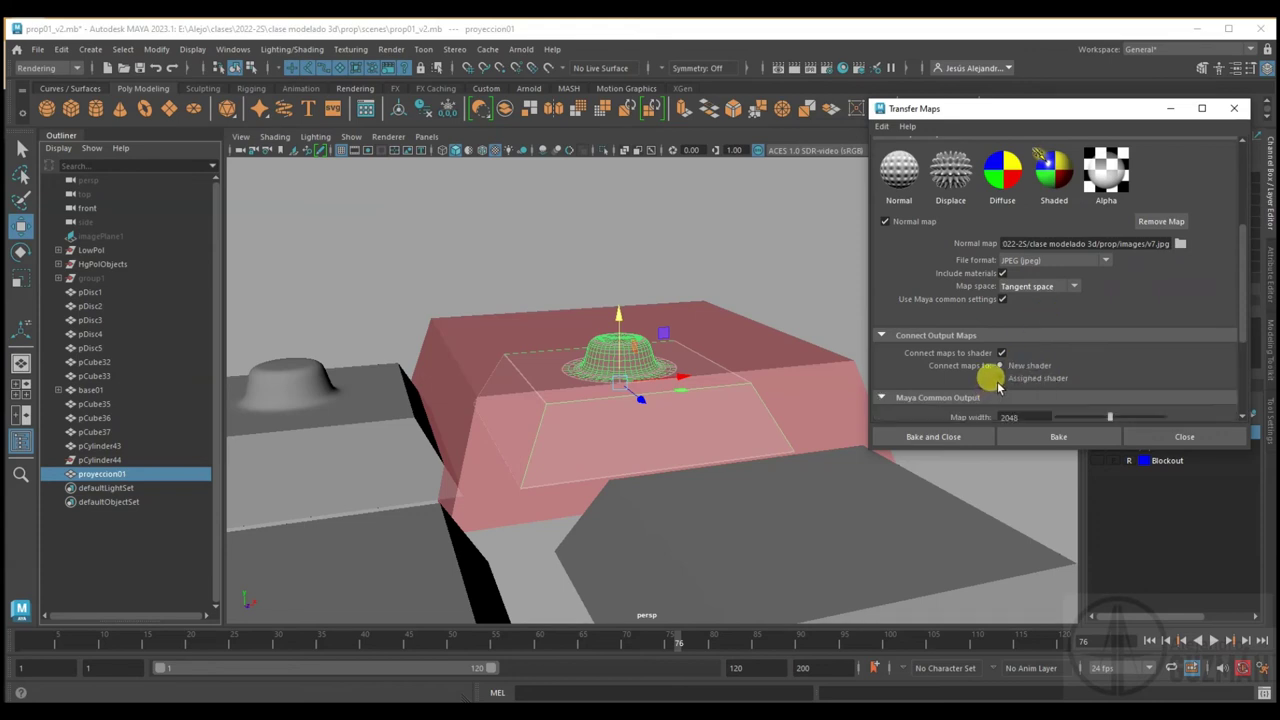
scroll(990, 380, "down", 3)
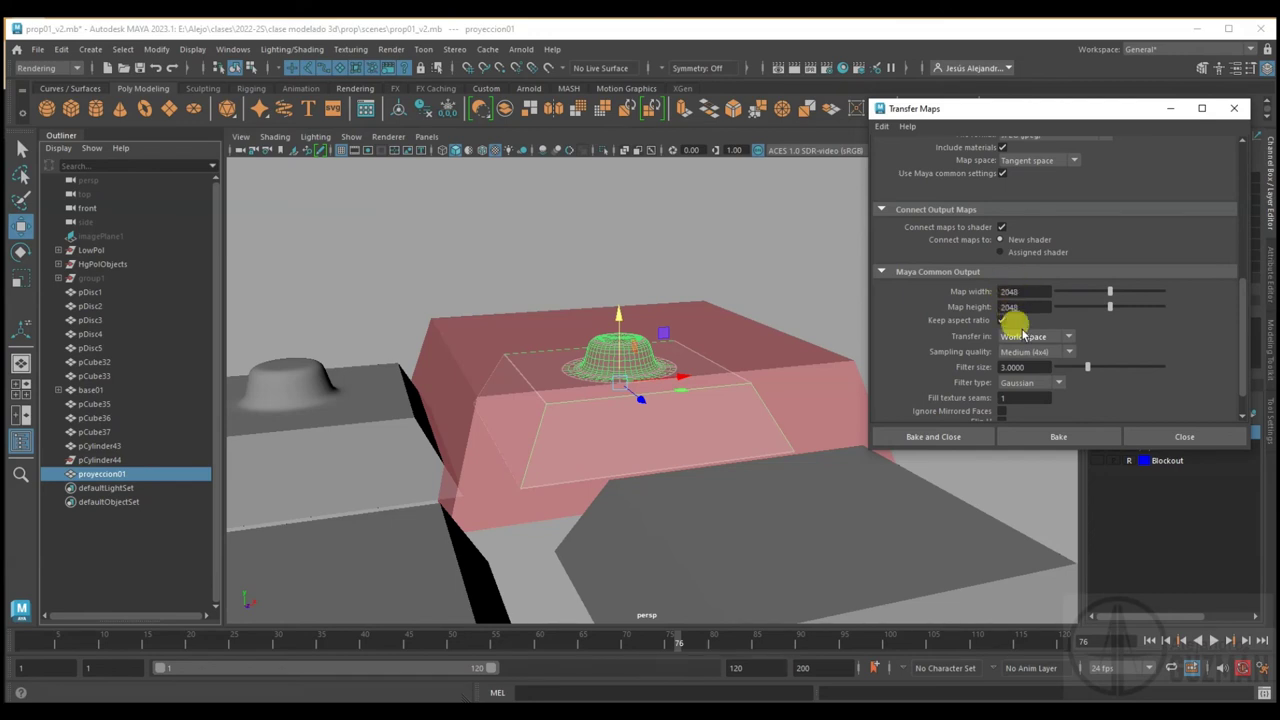
left_click(1025, 355)
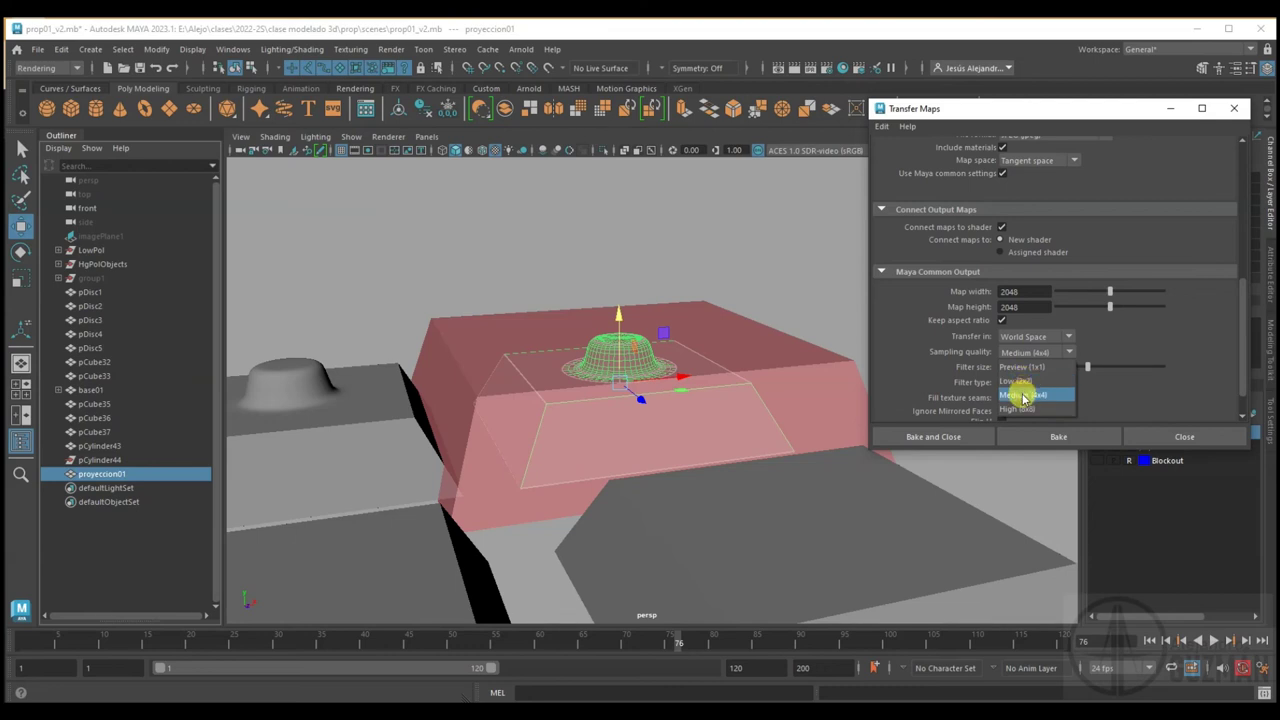
left_click(1024, 398)
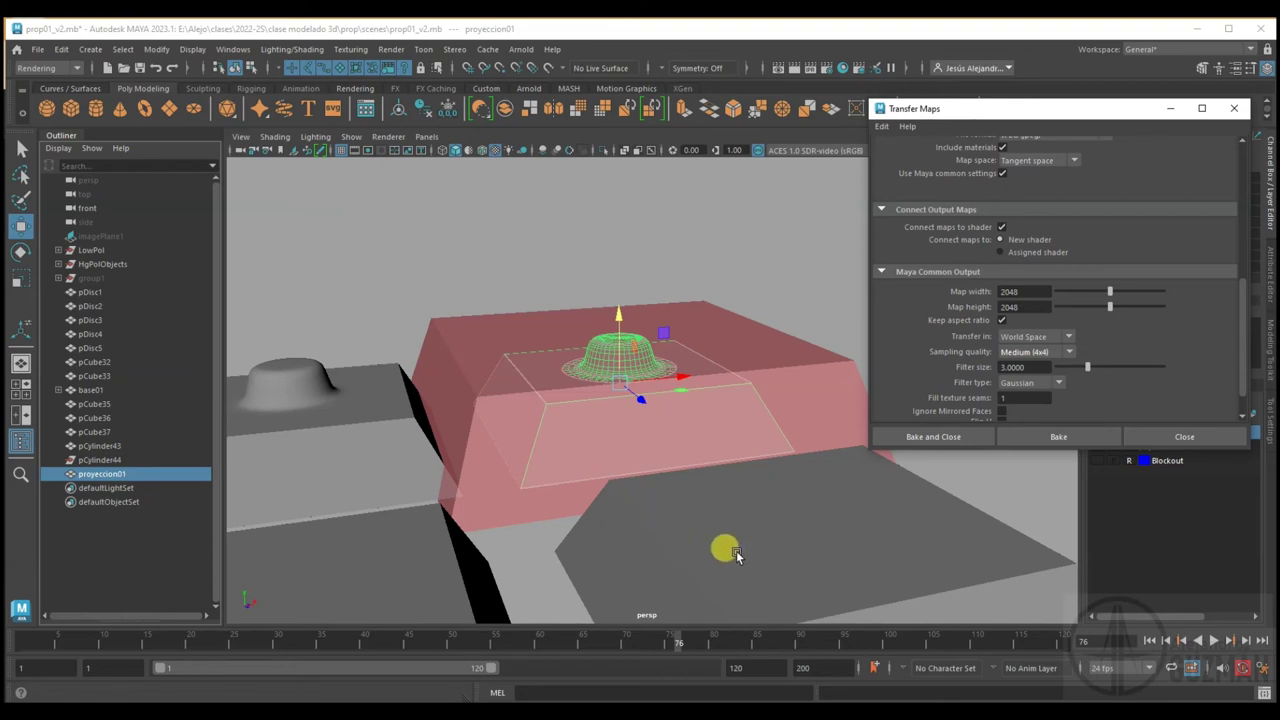
left_click(940, 438)
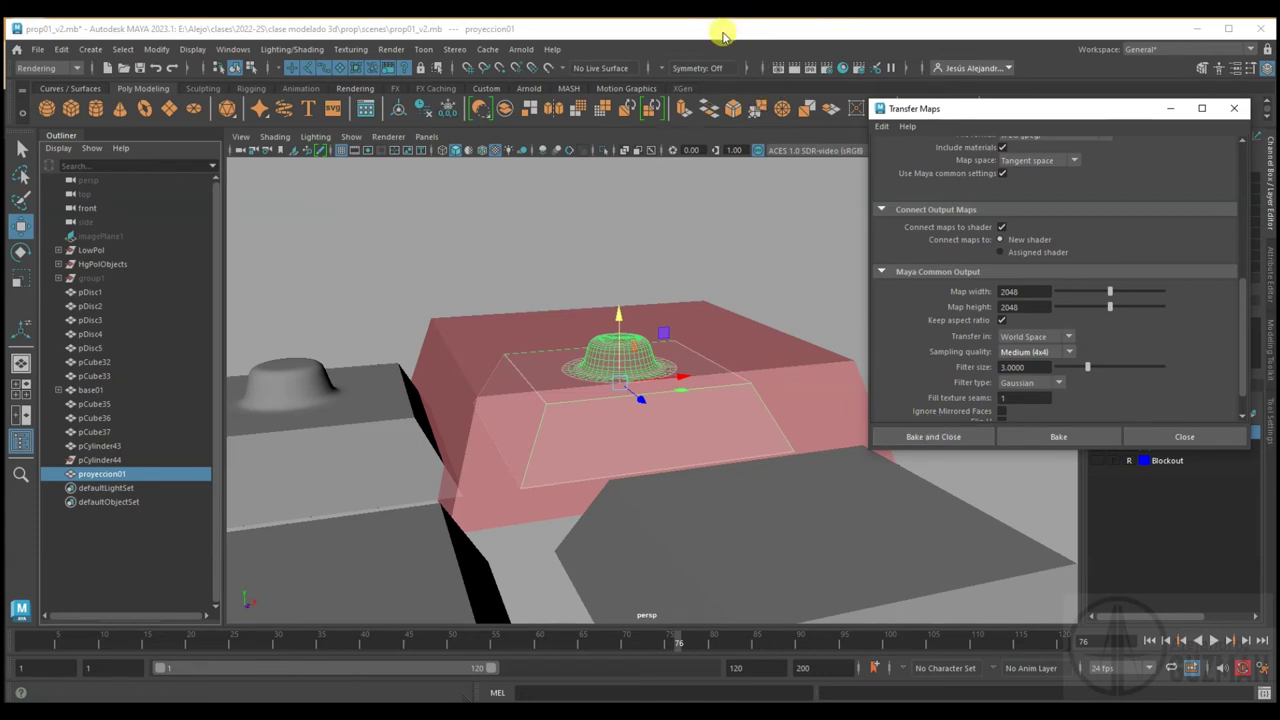
Save the scene with Ctrl+S and run Bake and Close for the normal map
key("ctrl+s")
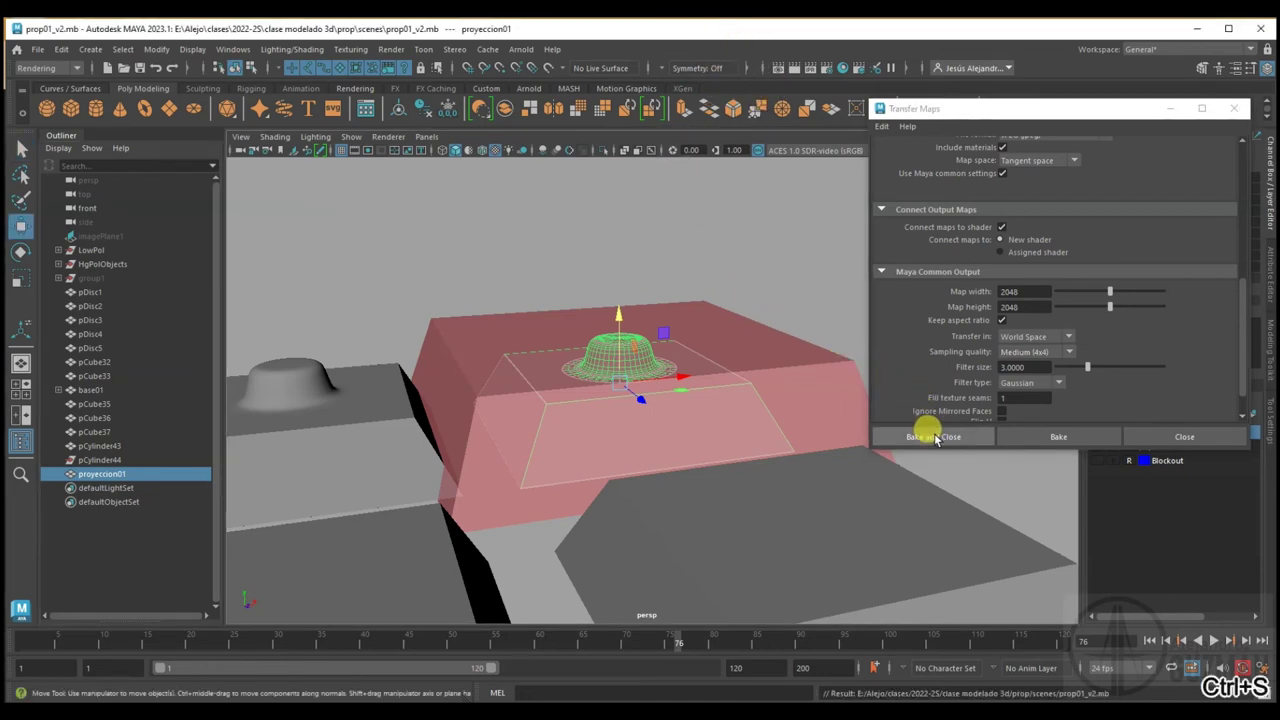
left_click(930, 436)
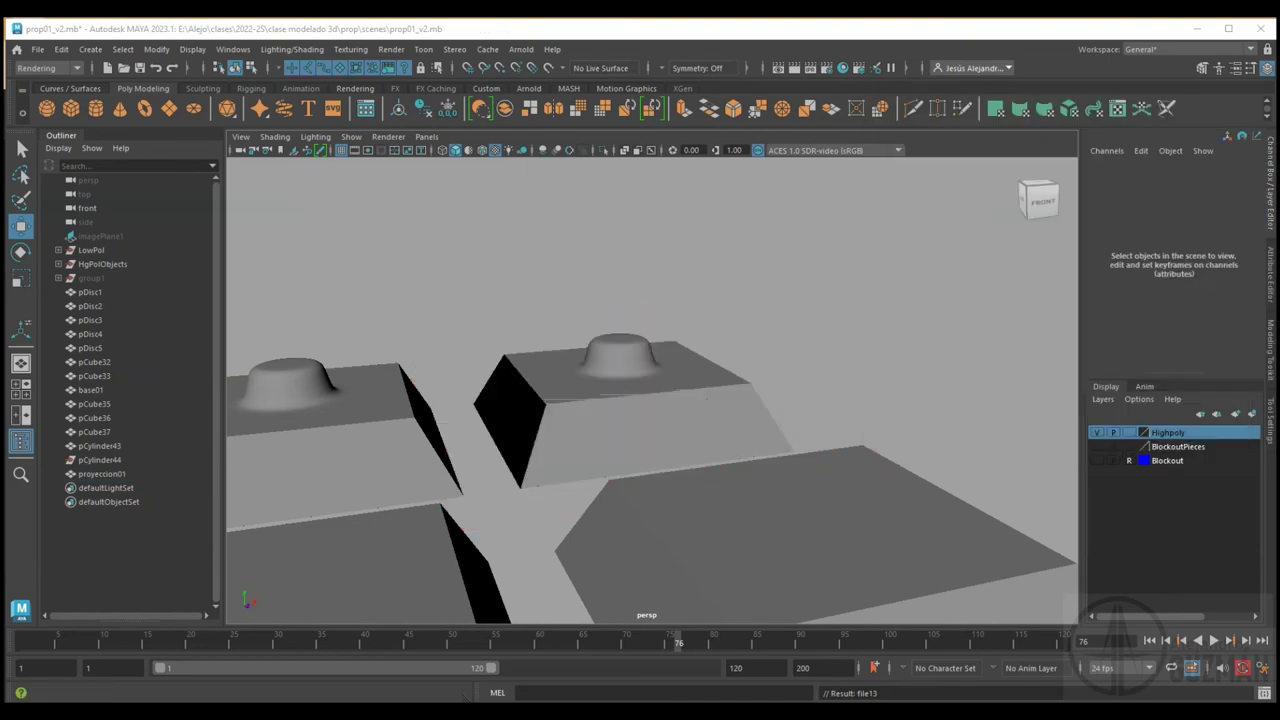
Slide proyeccion01 off base01 to inspect the baked bump shading, then open the images folder
left_click(632, 340)
mouse_move(674, 388)
left_mouse_down()
mouse_move(886, 357)
mouse_move(714, 409)
mouse_move(711, 457)
mouse_move(743, 386)
mouse_move(590, 397)
mouse_move(639, 451)
mouse_move(765, 449)
mouse_move(822, 419)
mouse_move(771, 380)
mouse_move(680, 386)
mouse_move(714, 423)
mouse_move(828, 401)
mouse_move(831, 378)
mouse_move(785, 410)
mouse_move(745, 365)
mouse_move(721, 413)
mouse_move(778, 410)
mouse_move(800, 383)
mouse_move(831, 397)
mouse_move(733, 395)
left_mouse_up()
left_click(703, 353)
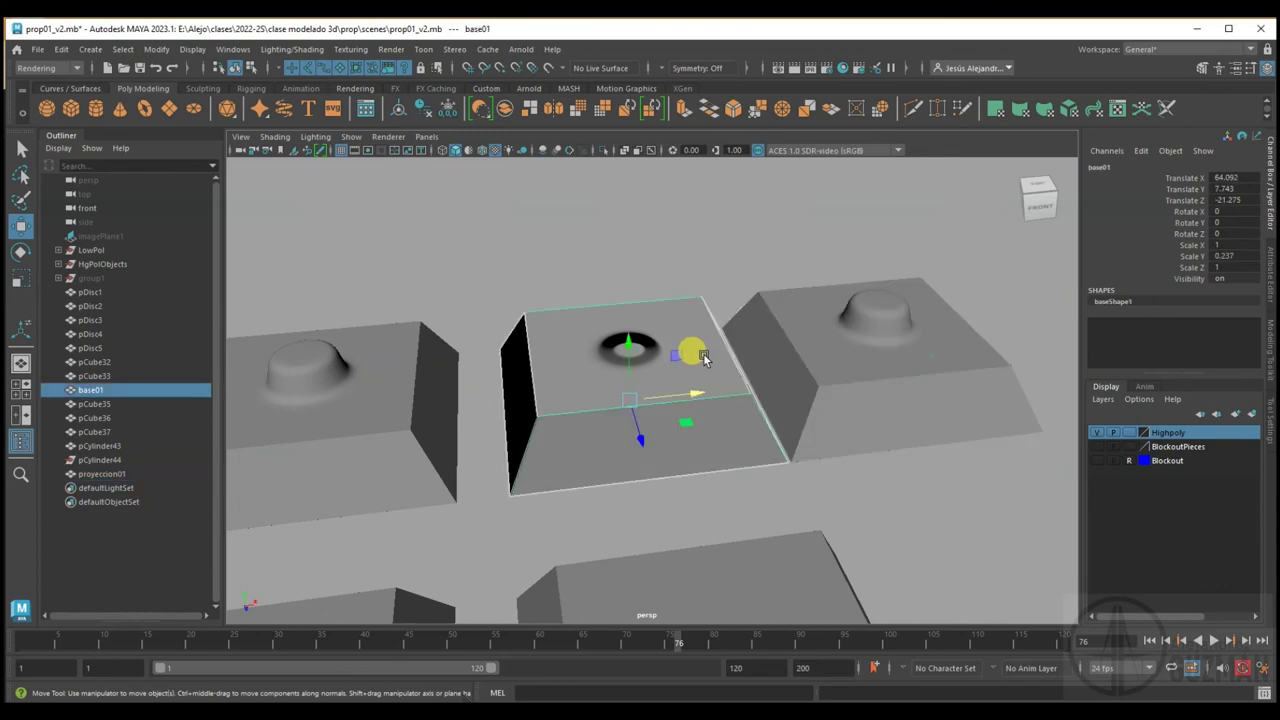
left_click_drag(634, 398, 706, 389, "alt")
mouse_move(659, 353)
left_mouse_down("alt")
mouse_move(671, 423)
mouse_move(674, 376)
mouse_move(645, 401)
left_mouse_up("alt")
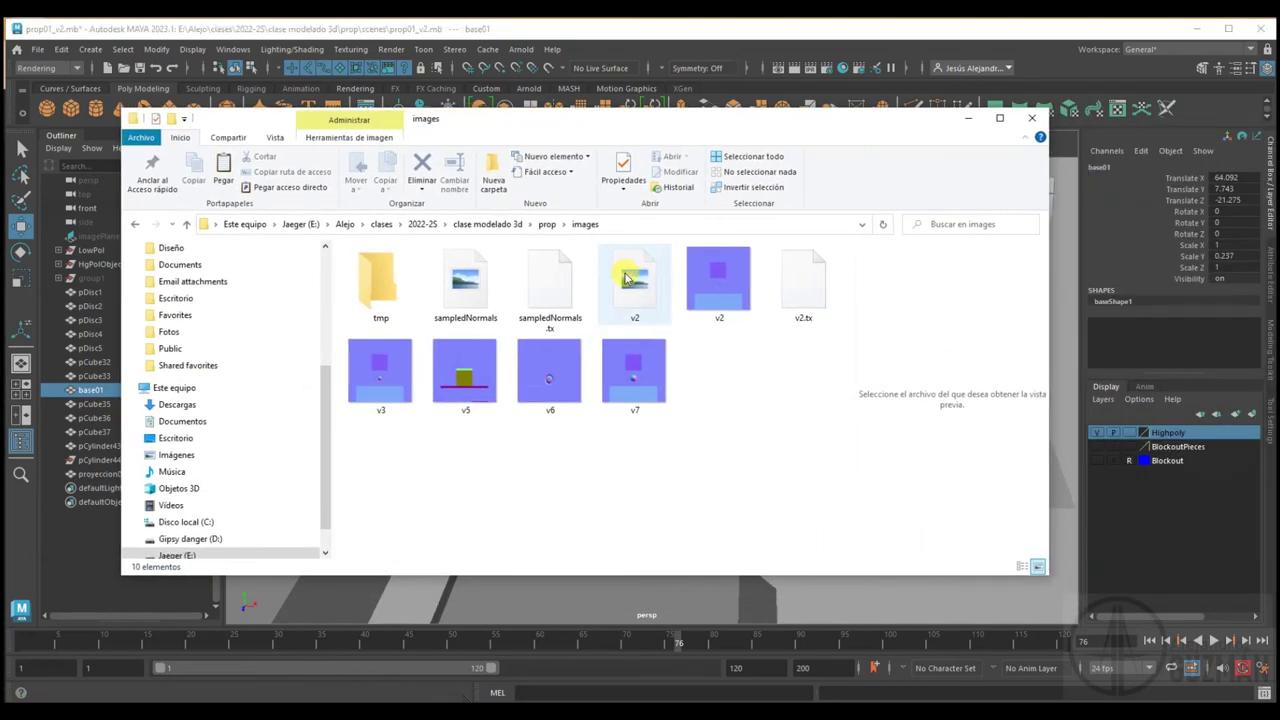
left_click(643, 385)
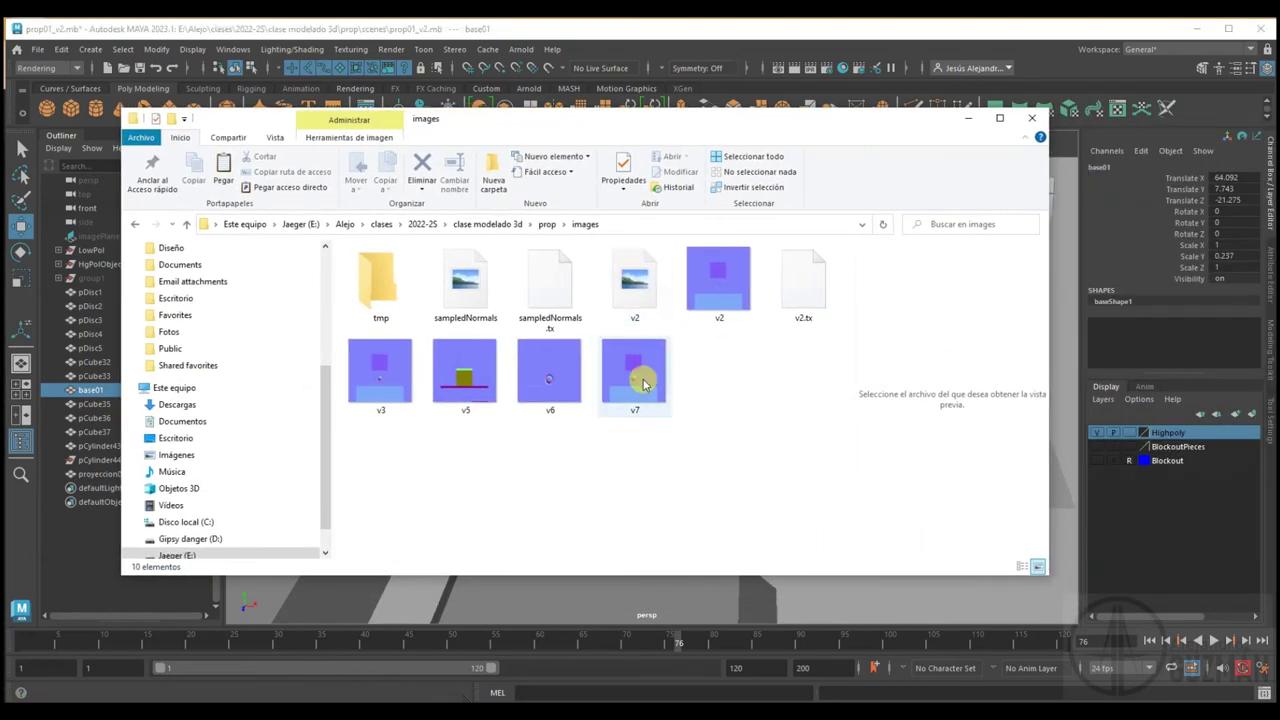
Open v7 in Photos via Abrir con > Fotos and reposition the viewer window
right_click(643, 385)
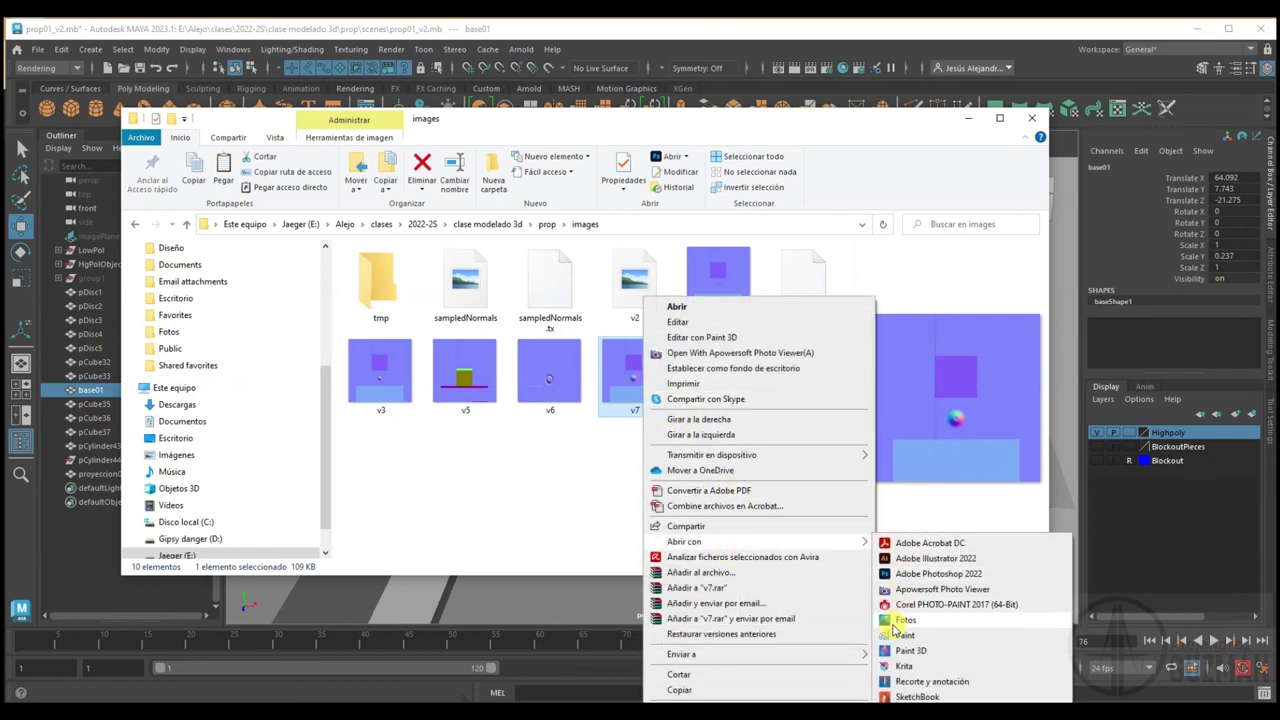
mouse_move(684, 541)
left_click(893, 624)
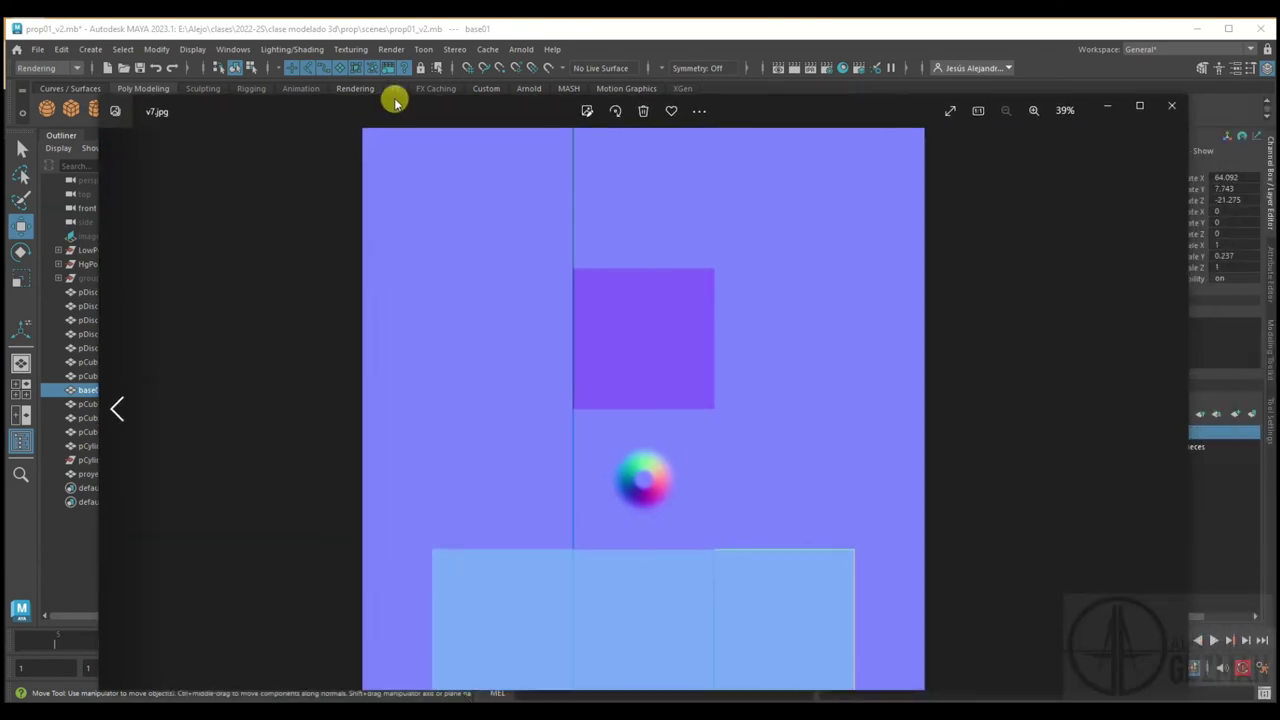
left_click_drag(395, 100, 412, 85)
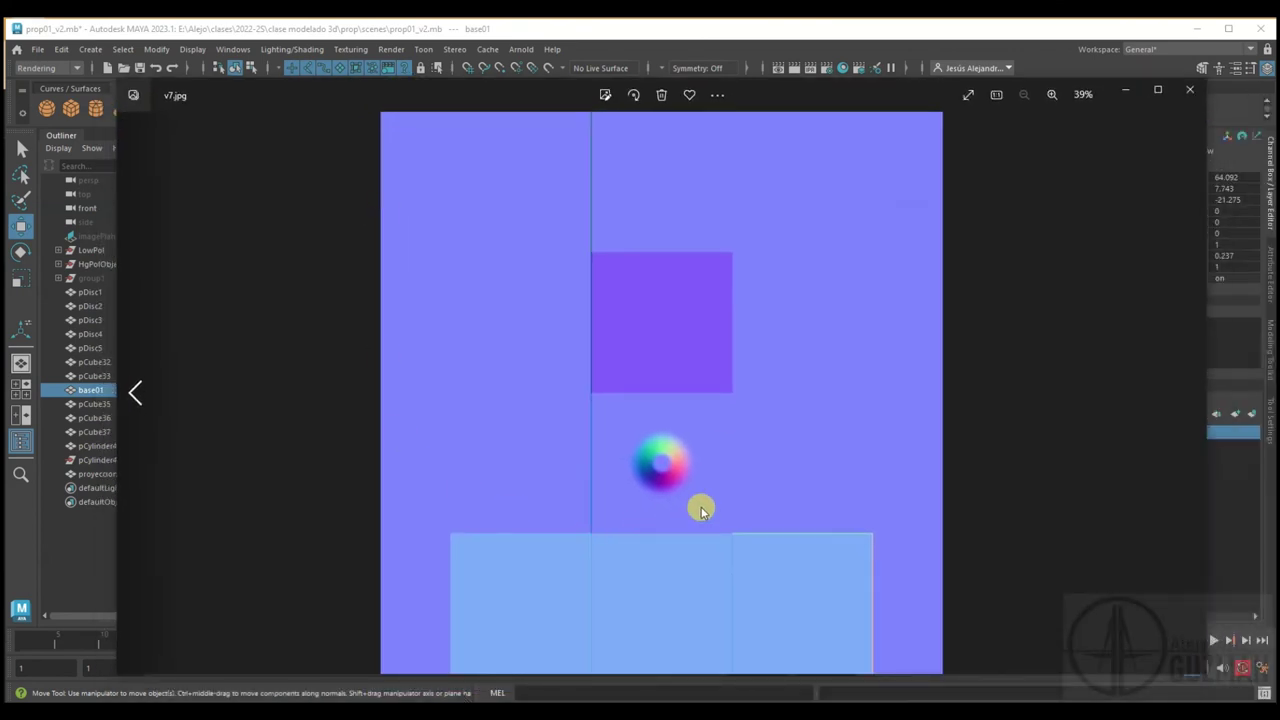